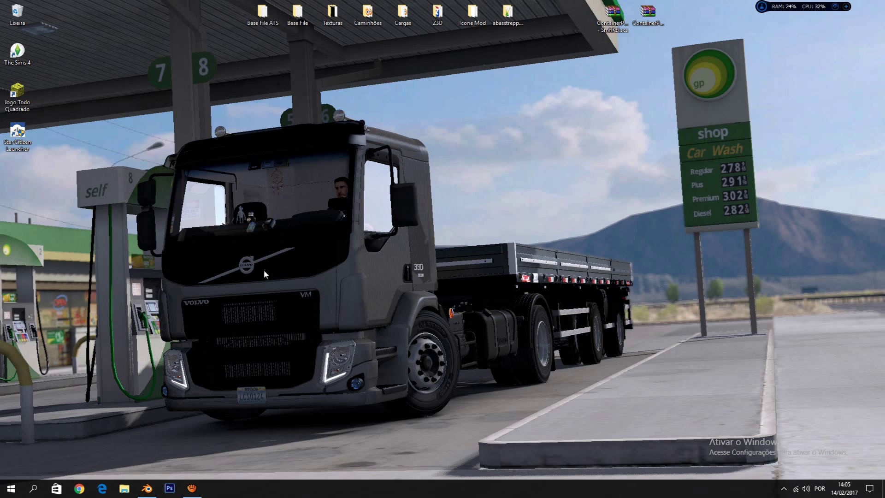
# Switch to Blender with the exhaust pipe model and maximize its window
pyautogui.click(146, 488)
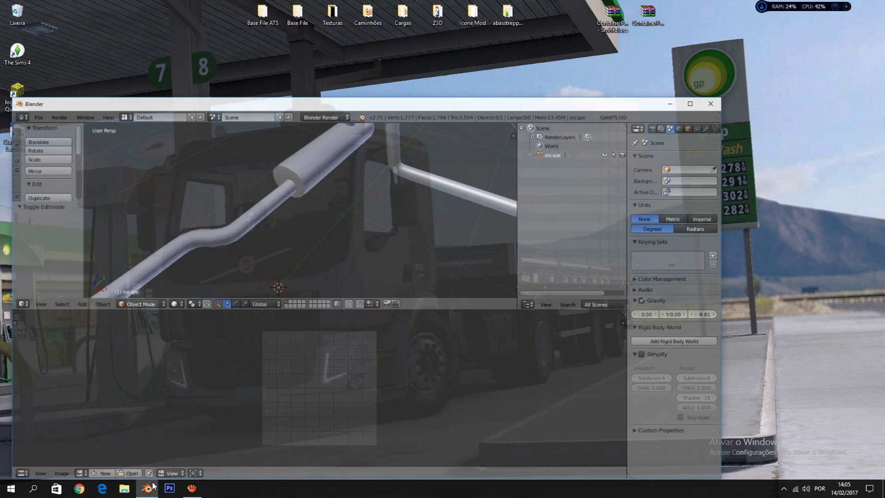
pyautogui.scroll(-3, 345, 204)
pyautogui.moveTo(345, 203); pyautogui.dragTo(321, 219, button='middle')
pyautogui.scroll(2, 323, 206)
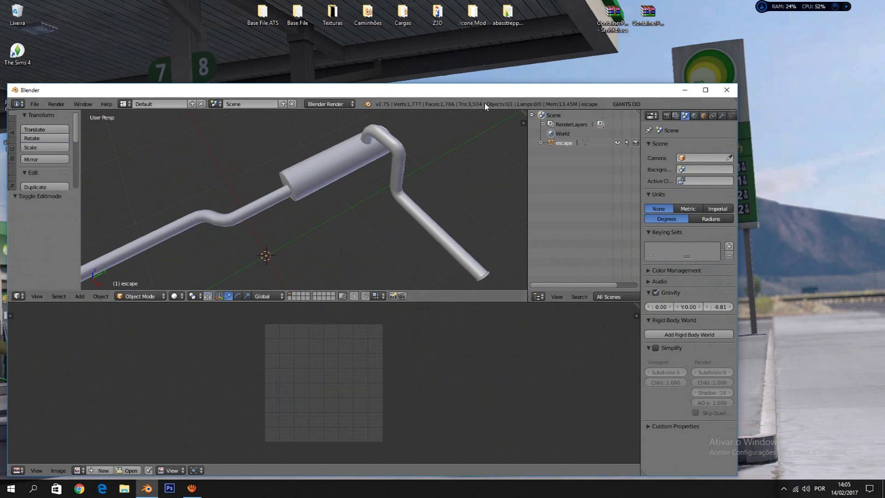
pyautogui.click(705, 90)
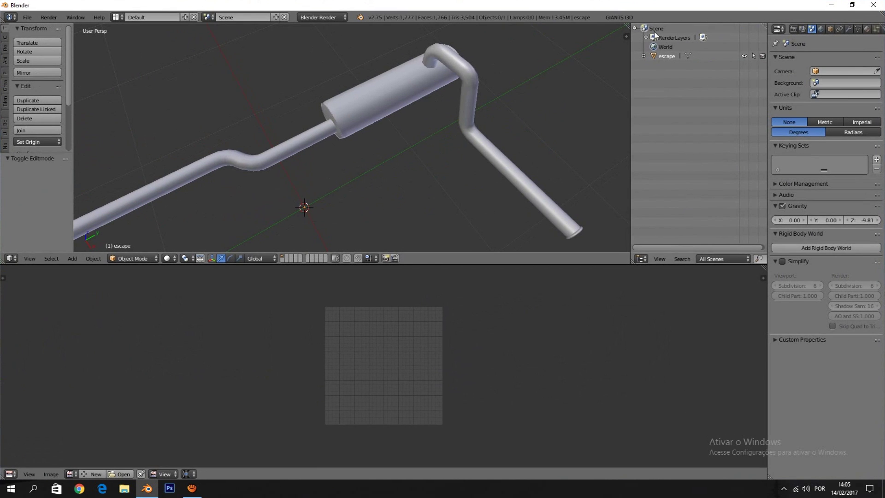
# Adjust the division between the 3D viewport and the UV editor so both the exhaust and the UV grid have room
pyautogui.moveTo(487, 265); pyautogui.dragTo(461, 374)
pyautogui.scroll(-5, 392, 272)
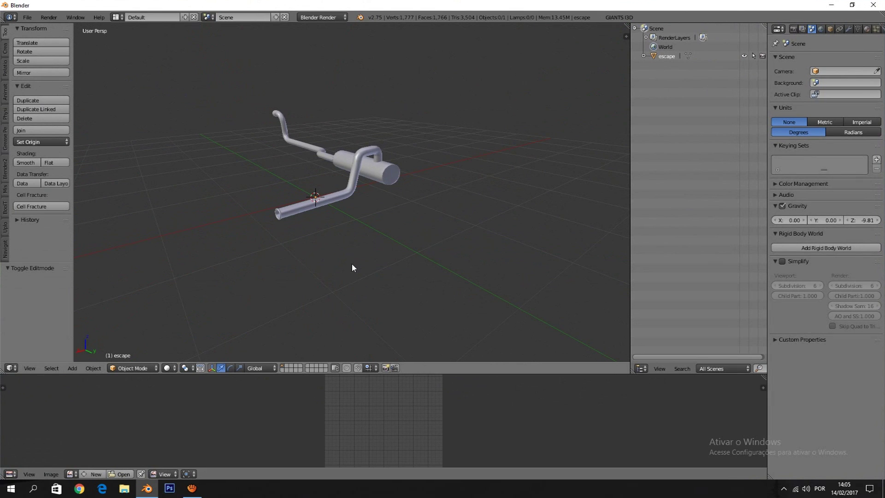
pyautogui.scroll(3, 377, 235)
pyautogui.moveTo(379, 234); pyautogui.dragTo(416, 245, button='middle')
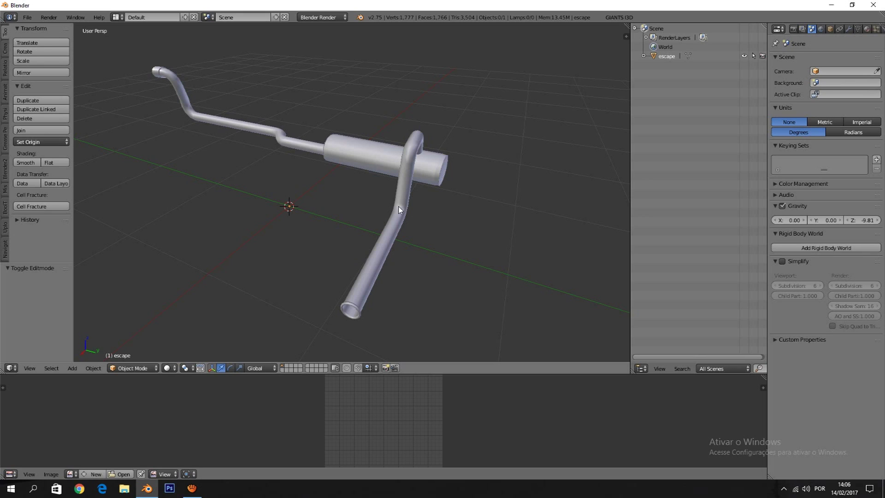
pyautogui.moveTo(367, 236); pyautogui.dragTo(394, 236, button='middle')
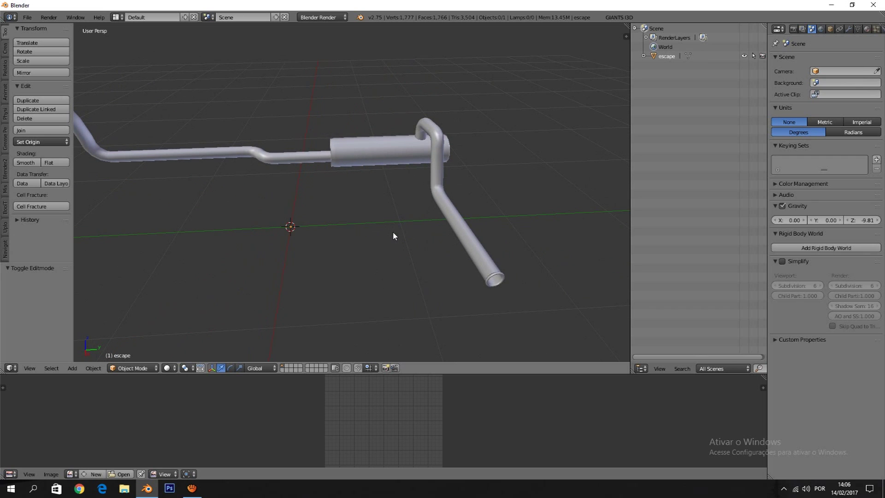
pyautogui.scroll(-1, 394, 405)
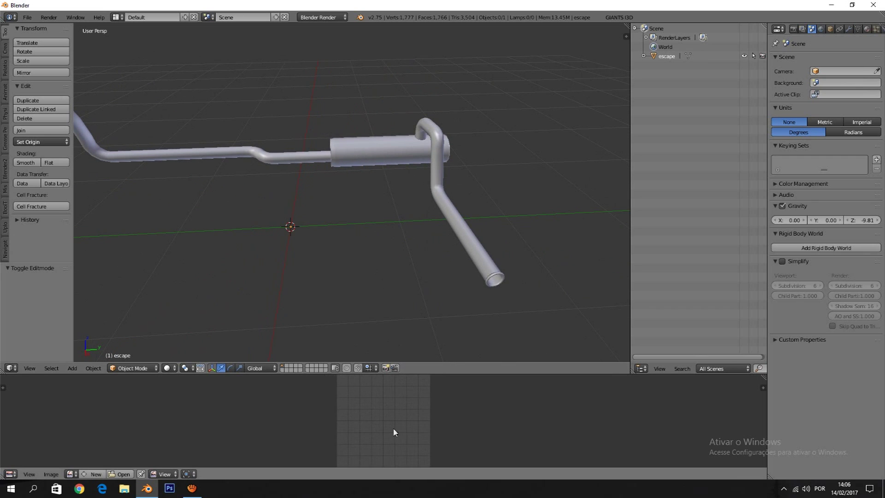
pyautogui.moveTo(417, 374); pyautogui.dragTo(428, 313)
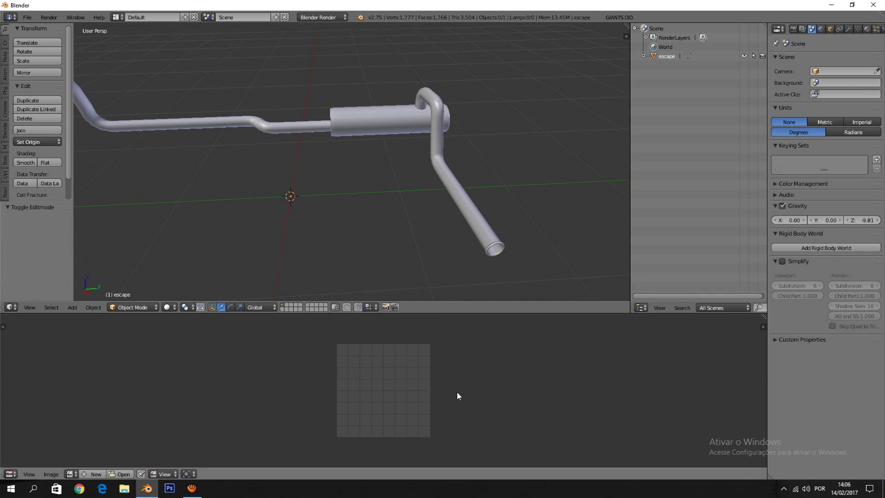
pyautogui.scroll(1, 413, 391)
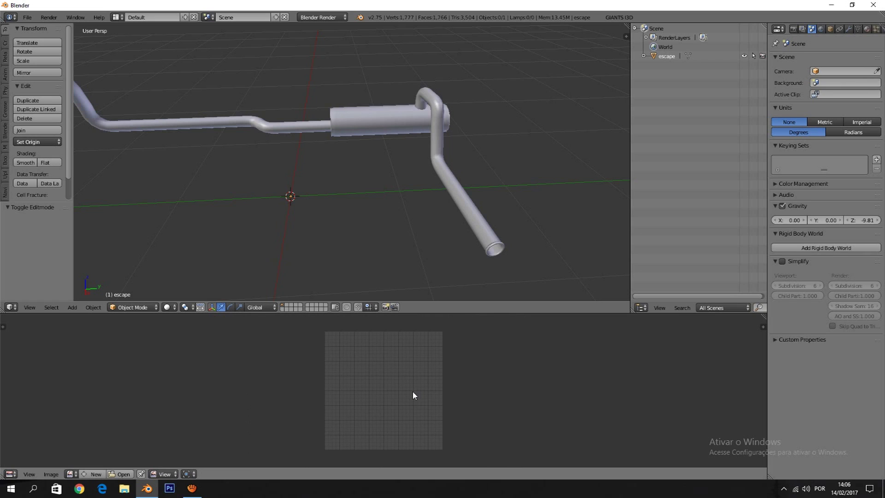
pyautogui.scroll(2, 415, 385)
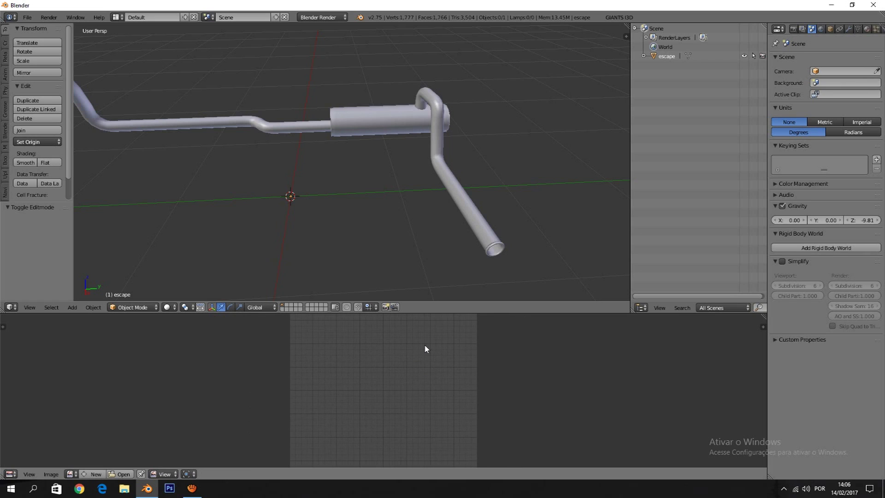
pyautogui.scroll(-5, 444, 195)
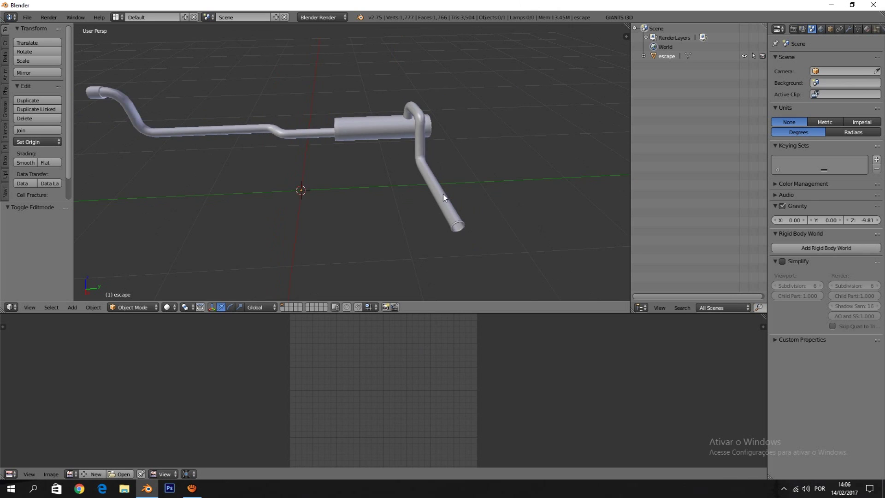
# Select the whole mesh of the escape object in Edit Mode and Unwrap it without marking seams
pyautogui.scroll(-1, 420, 341)
pyautogui.scroll(2, 387, 154)
pyautogui.rightClick(380, 133)
pyautogui.scroll(-1, 380, 133)
pyautogui.press('Tab')
pyautogui.scroll(1, 380, 132)
pyautogui.press('a')
pyautogui.press('a')
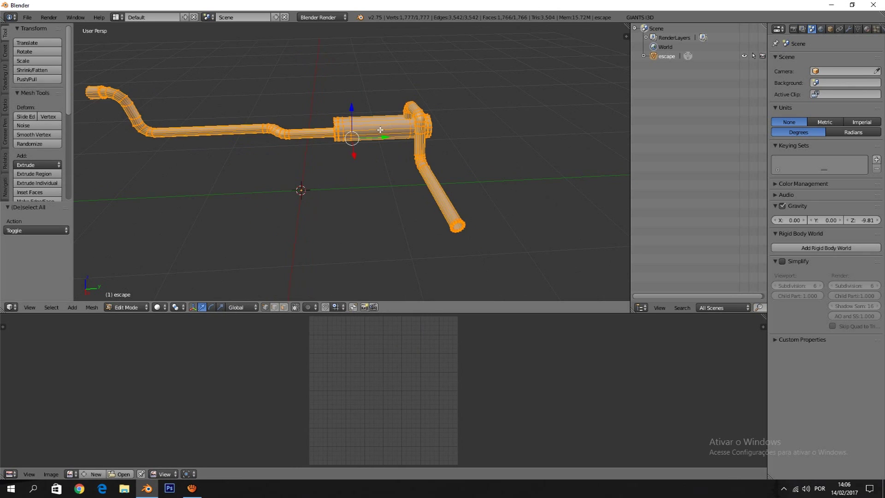
pyautogui.press('u')
pyautogui.click(380, 130)
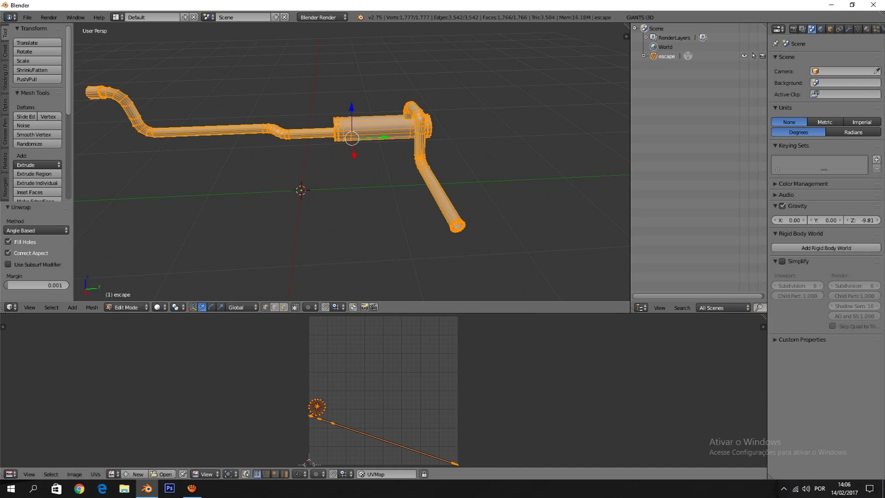
# Examine the exhaust's UV layout closely, comparing the disc-shaped island with the long thin strip
pyautogui.scroll(4, 400, 337)
pyautogui.moveTo(402, 442); pyautogui.dragTo(388, 375, button='middle')
pyautogui.scroll(4, 388, 375)
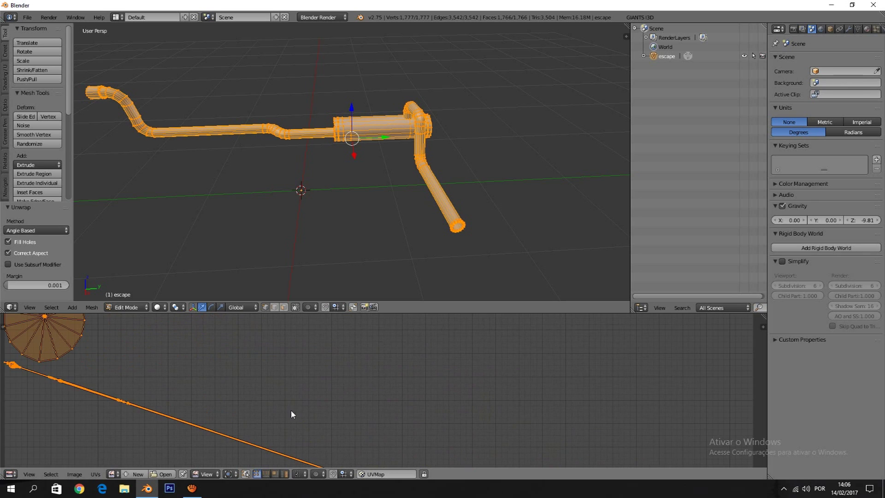
pyautogui.moveTo(292, 414); pyautogui.dragTo(391, 415, button='middle')
pyautogui.scroll(1, 391, 415)
pyautogui.press('Tab')
pyautogui.press('Tab')
pyautogui.press('Tab')
pyautogui.press('Tab')
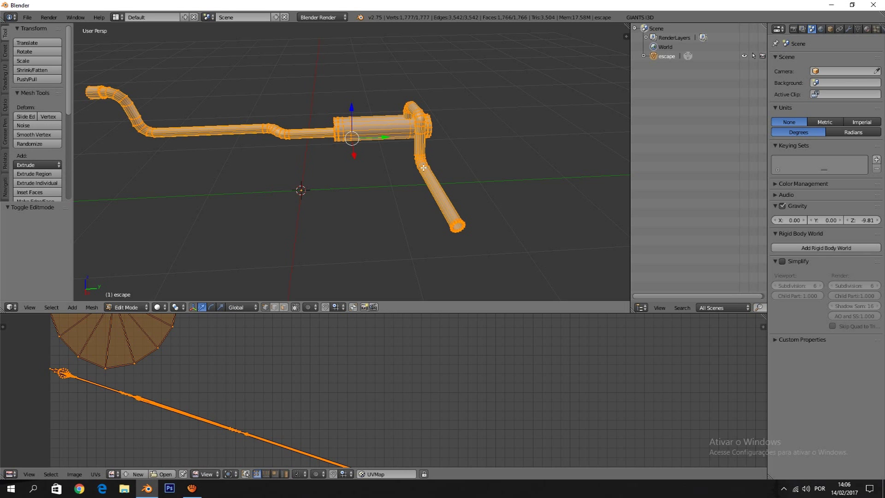
pyautogui.moveTo(236, 375); pyautogui.dragTo(309, 381, button='middle')
pyautogui.scroll(-3, 310, 382)
pyautogui.scroll(3, 325, 188)
# Inspect the muffler, pipe bends and open ends from several angles, alternating between Object Mode and Edit Mode
pyautogui.moveTo(326, 188); pyautogui.dragTo(351, 223, button='middle')
pyautogui.scroll(-2, 350, 187)
pyautogui.press('Tab')
pyautogui.press('Tab')
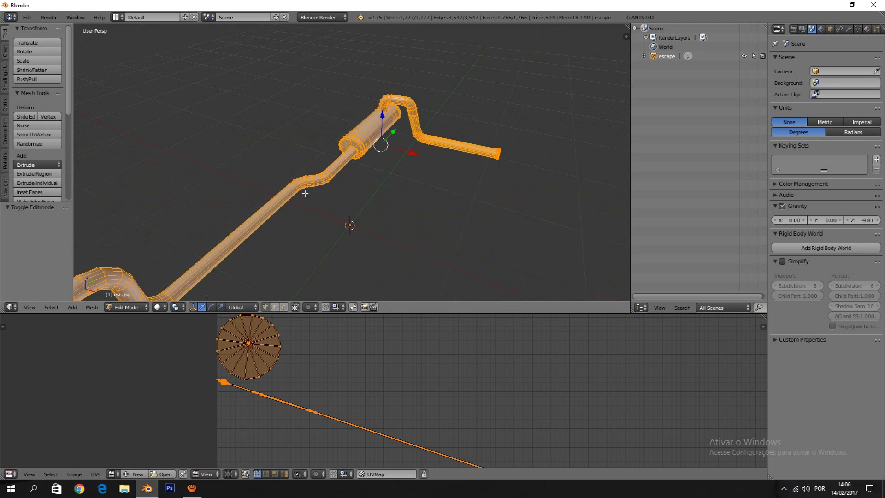
pyautogui.scroll(3, 403, 148)
pyautogui.scroll(2, 315, 149)
pyautogui.scroll(-2, 315, 149)
pyautogui.moveTo(423, 164); pyautogui.dragTo(299, 112, button='middle')
pyautogui.press('Tab')
pyautogui.scroll(2, 272, 129)
pyautogui.scroll(-3, 273, 125)
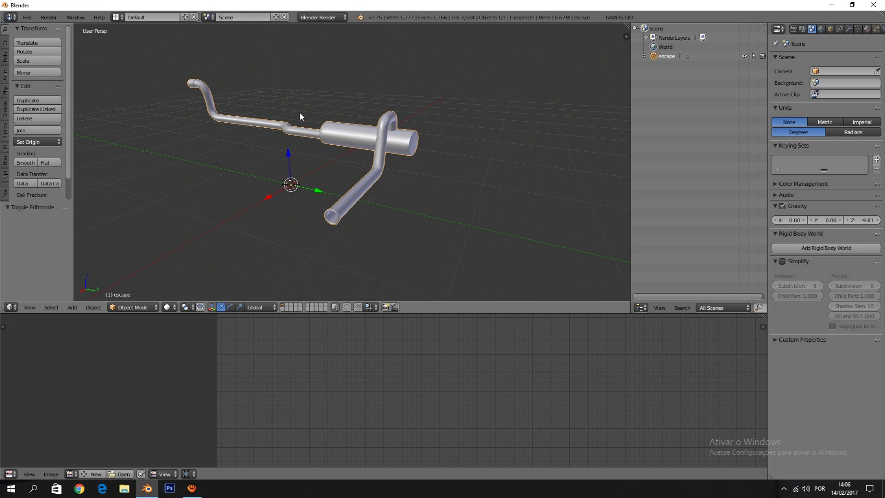
pyautogui.press('Tab')
pyautogui.scroll(6, 416, 150)
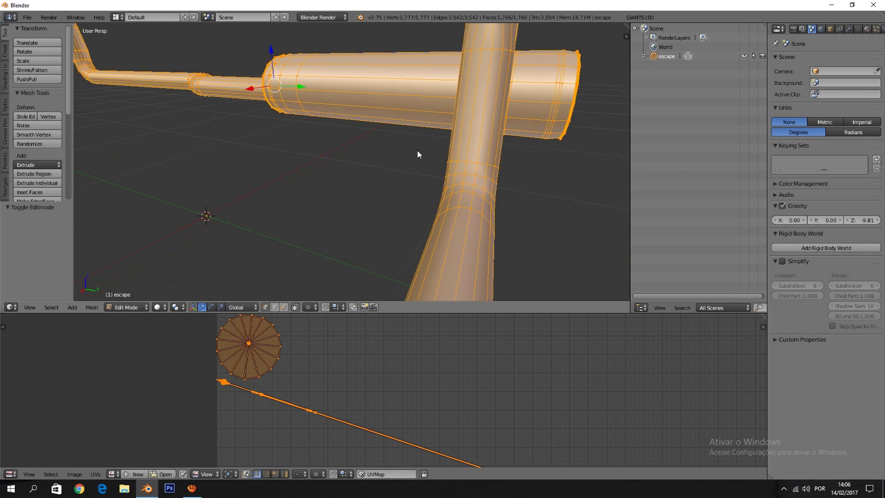
pyautogui.scroll(-2, 418, 150)
pyautogui.press('Tab')
pyautogui.scroll(-3, 417, 150)
pyautogui.moveTo(417, 150); pyautogui.dragTo(448, 162, button='middle')
pyautogui.press('Tab')
pyautogui.scroll(3, 448, 162)
pyautogui.press('Tab')
pyautogui.scroll(-2, 508, 157)
pyautogui.moveTo(509, 156); pyautogui.dragTo(494, 142, button='middle')
pyautogui.scroll(-3, 460, 126)
pyautogui.press('Tab')
pyautogui.scroll(4, 448, 133)
pyautogui.scroll(6, 461, 122)
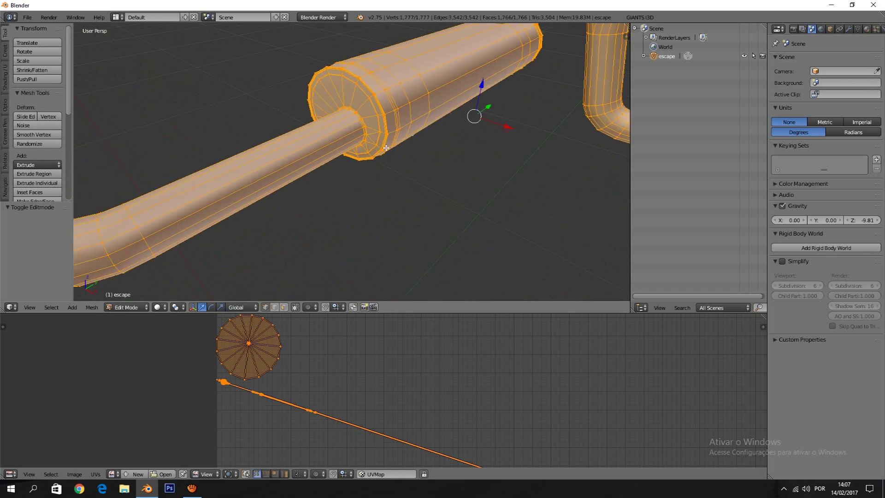
pyautogui.scroll(-3, 387, 152)
pyautogui.press('Tab')
pyautogui.scroll(-3, 386, 152)
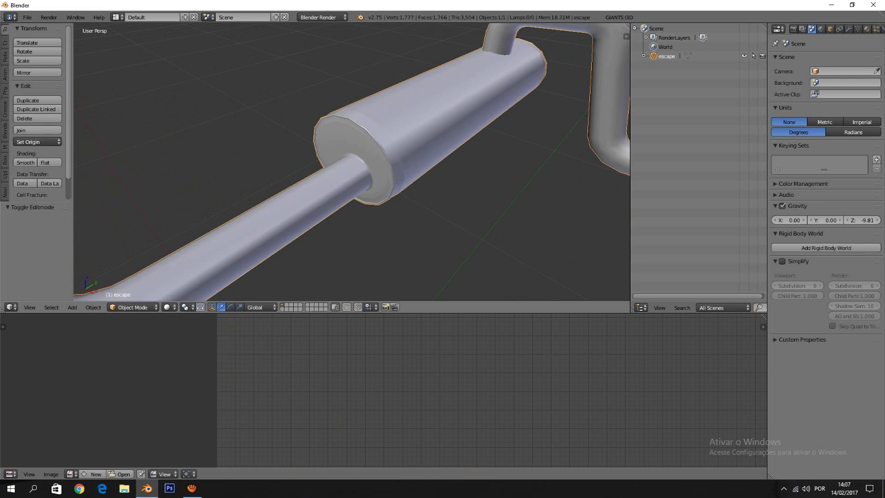
pyautogui.press('Tab')
pyautogui.press('Tab')
pyautogui.moveTo(386, 152); pyautogui.dragTo(362, 100, button='middle')
pyautogui.press('Tab')
pyautogui.scroll(3, 456, 125)
pyautogui.scroll(-3, 456, 125)
pyautogui.press('Tab')
pyautogui.press('Tab')
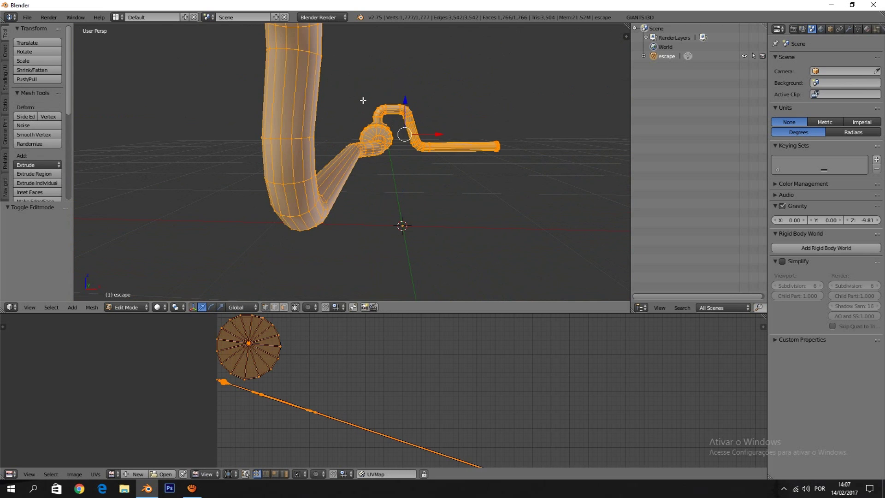
# Compare the narrow UV strip with the pipe mesh and look over the joint between muffler and pipe
pyautogui.scroll(-3, 464, 33)
pyautogui.moveTo(428, 439); pyautogui.dragTo(431, 408, button='middle')
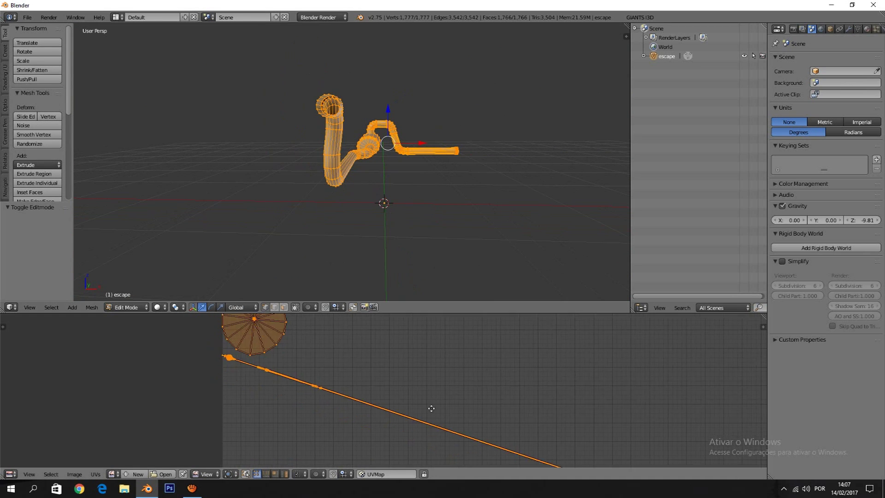
pyautogui.scroll(3, 431, 408)
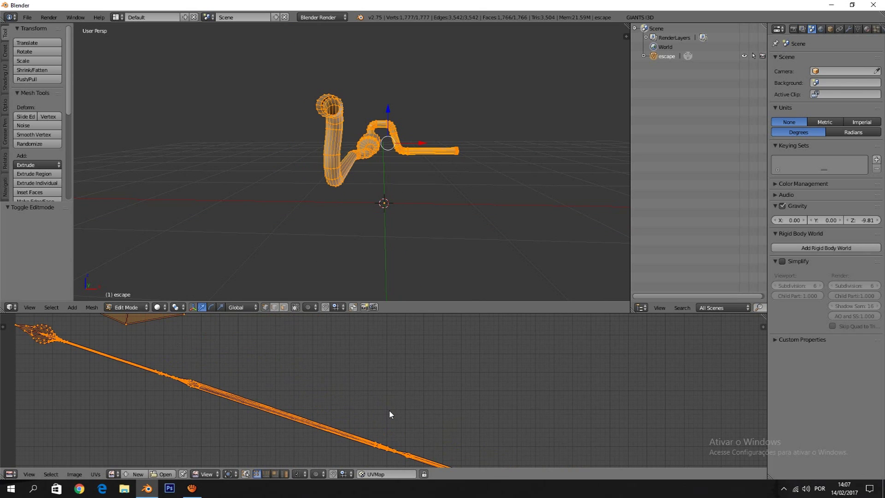
pyautogui.scroll(-3, 330, 456)
pyautogui.moveTo(358, 241)
pyautogui.mouseDown(button='middle')
pyautogui.moveTo(322, 219)
pyautogui.moveTo(298, 227)
pyautogui.moveTo(360, 243)
pyautogui.mouseUp(button='middle')
pyautogui.press('Tab')
pyautogui.scroll(4, 362, 244)
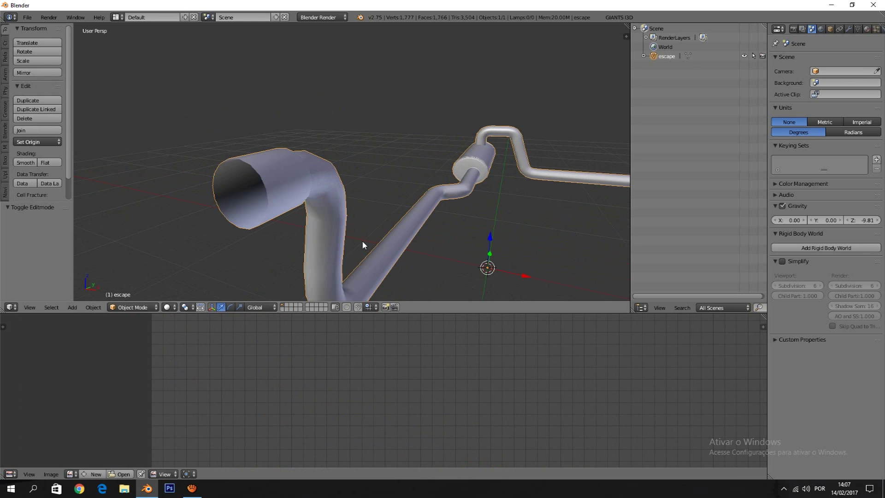
pyautogui.press('Tab')
pyautogui.scroll(-4, 346, 243)
pyautogui.scroll(5, 341, 239)
pyautogui.moveTo(415, 230); pyautogui.dragTo(395, 203, button='middle')
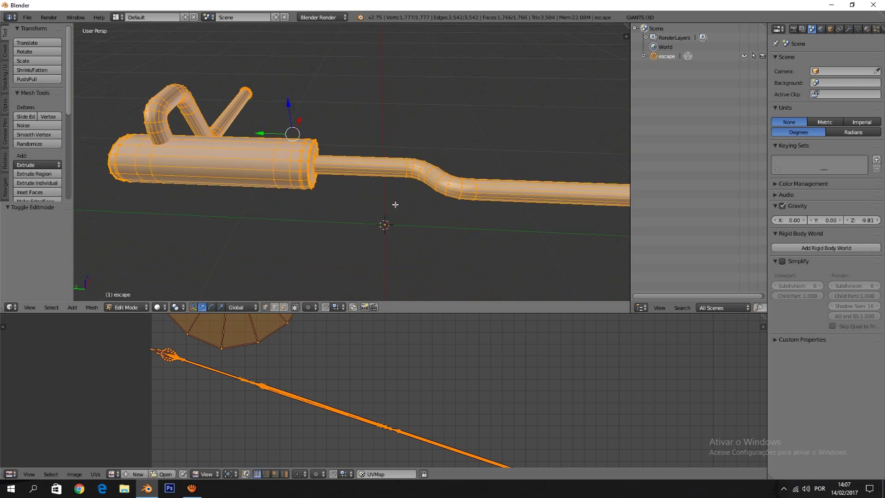
pyautogui.scroll(3, 396, 204)
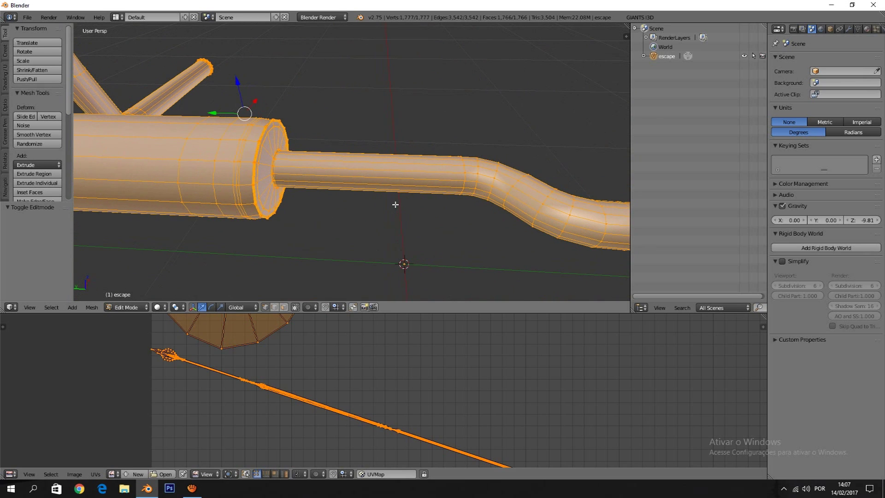
pyautogui.moveTo(388, 206); pyautogui.dragTo(506, 250, button='middle')
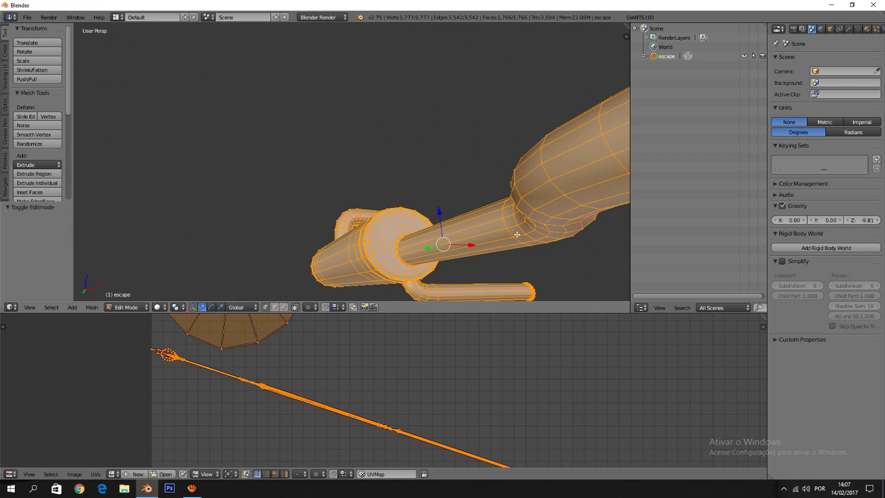
pyautogui.moveTo(504, 219); pyautogui.dragTo(419, 217, button='middle')
# Select a lengthwise edge loop on the pipe and start the Screencast Keys display in the 3D view
pyautogui.keyDown('alt'); pyautogui.rightClick(515, 236); pyautogui.keyUp('alt')
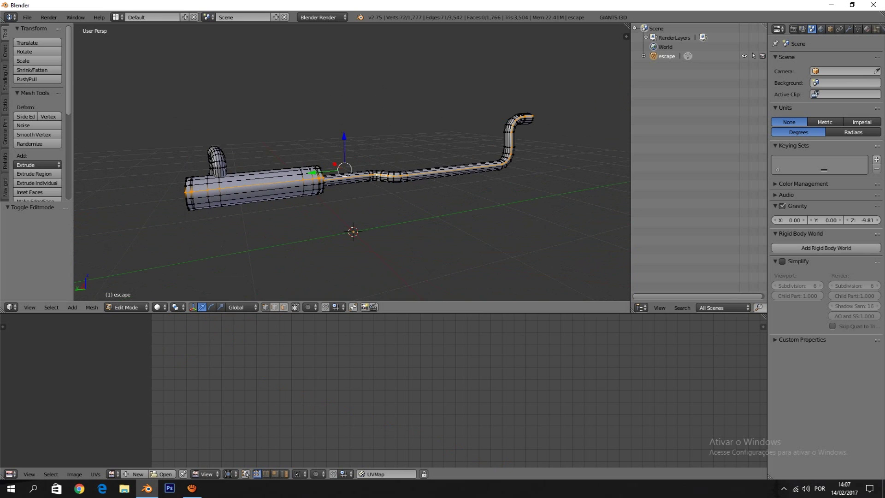
pyautogui.press('n')
pyautogui.scroll(-10, 580, 264)
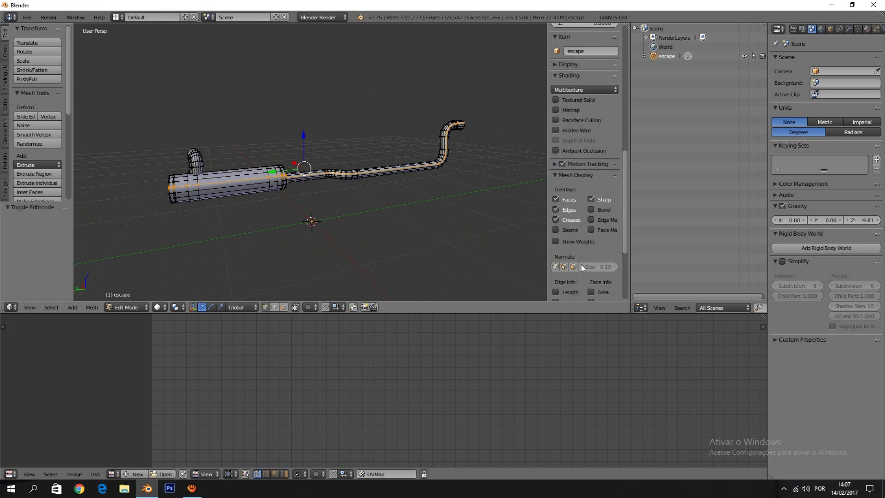
pyautogui.scroll(-6, 581, 267)
pyautogui.click(588, 292)
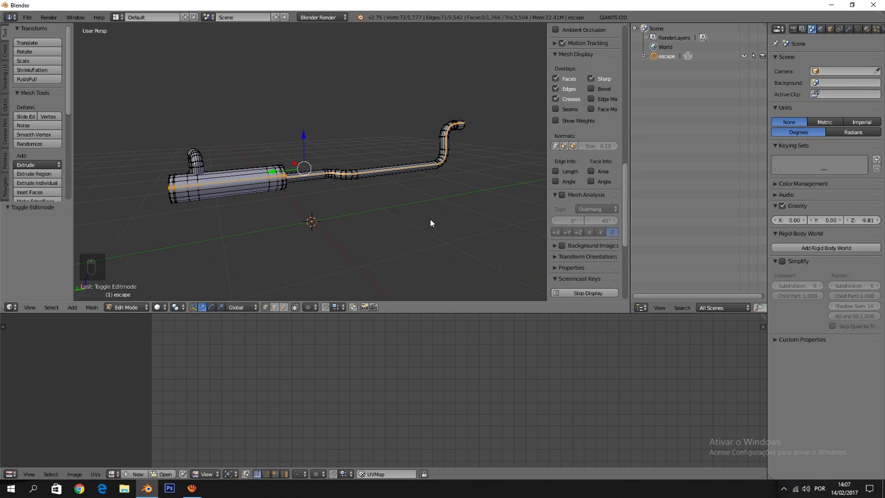
pyautogui.press('n')
# Deselect everything and select one lengthwise edge loop running along the muffler and its straight pipe
pyautogui.scroll(5, 405, 244)
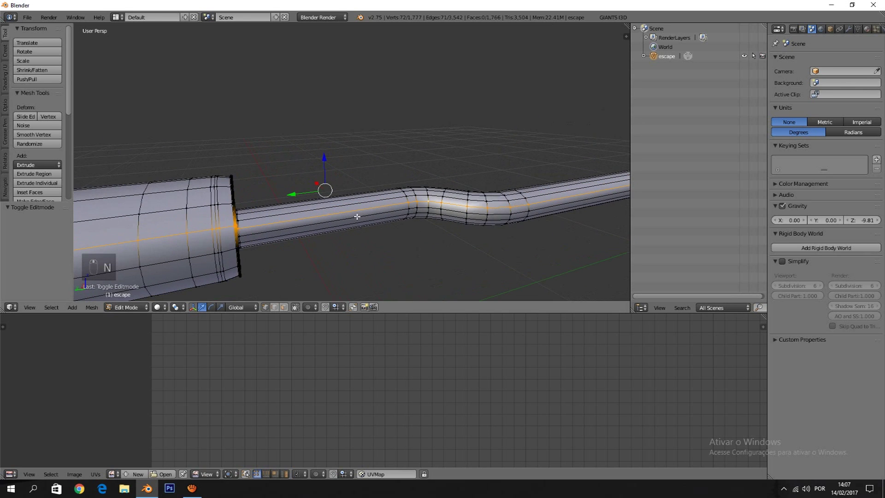
pyautogui.press('a')
pyautogui.moveTo(430, 224); pyautogui.dragTo(362, 239, button='middle')
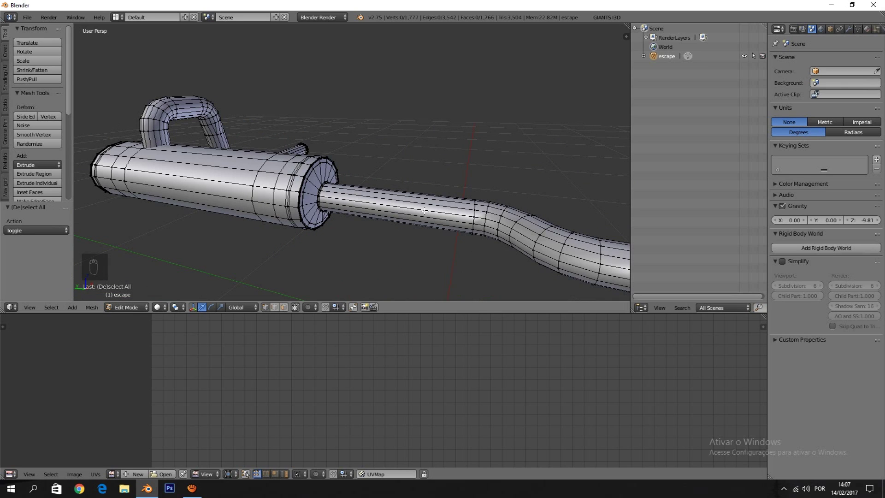
pyautogui.keyDown('alt'); pyautogui.rightClick(374, 201); pyautogui.keyUp('alt')
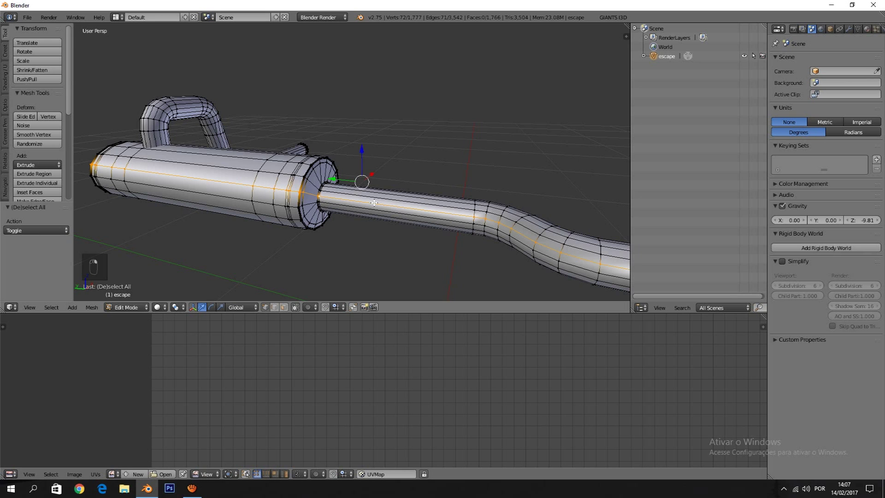
pyautogui.moveTo(374, 203); pyautogui.dragTo(364, 126, button='middle')
pyautogui.scroll(-5, 383, 218)
pyautogui.scroll(5, 314, 135)
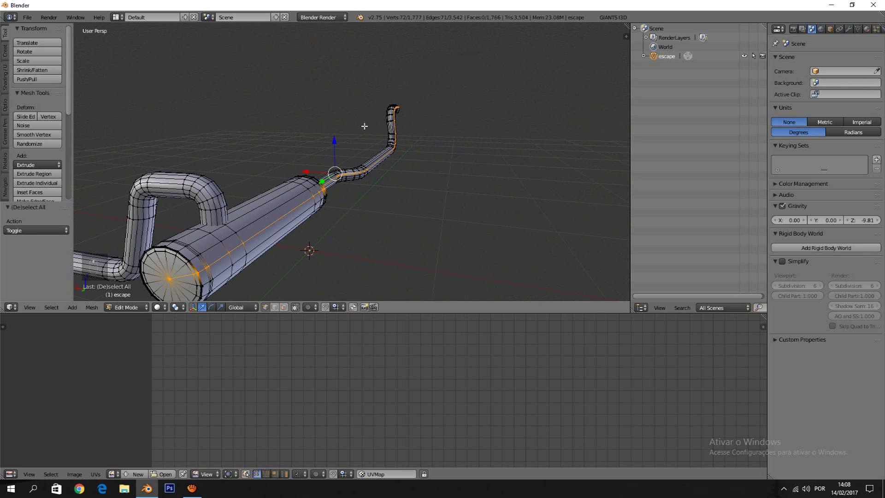
# Mark the selected lengthwise edge loop along the muffler and straight pipe as a seam and deselect everything
pyautogui.hotkey('shift', 'e')
pyautogui.rightClick(353, 151)
pyautogui.hotkey('ctrl', 'e')
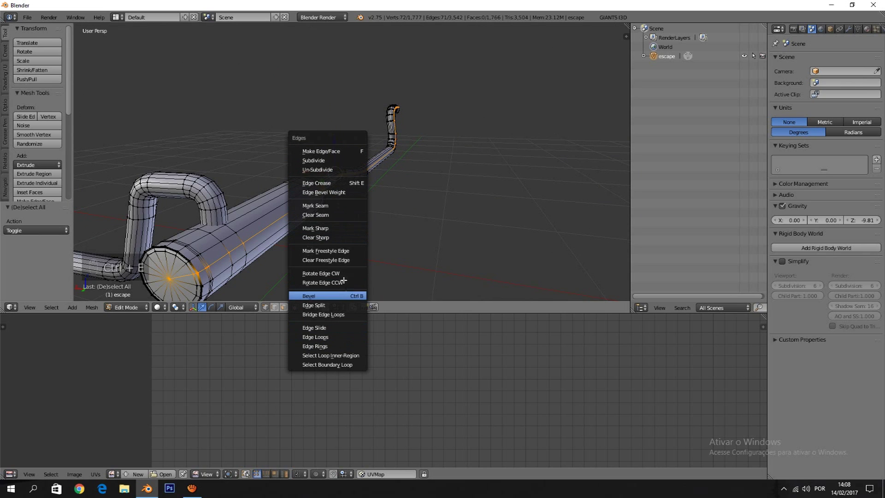
pyautogui.click(336, 204)
pyautogui.press('a')
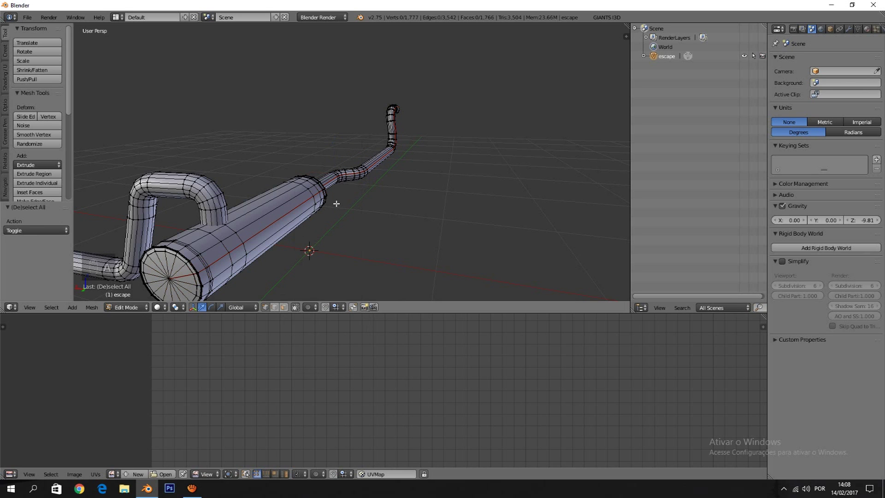
# Select the entire exhaust mesh and unwrap it along the marked seam
pyautogui.press('Tab')
pyautogui.press('Tab')
pyautogui.moveTo(343, 201)
pyautogui.mouseDown(button='middle')
pyautogui.moveTo(233, 217)
pyautogui.moveTo(268, 198)
pyautogui.moveTo(350, 193)
pyautogui.mouseUp(button='middle')
pyautogui.press('a')
pyautogui.press('a')
pyautogui.press('a')
pyautogui.press('a')
pyautogui.press('a')
pyautogui.press('a')
pyautogui.scroll(6, 383, 180)
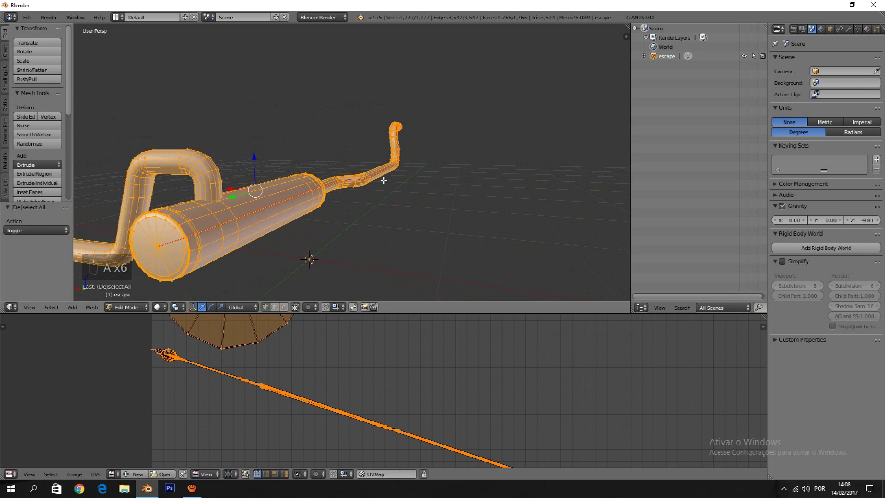
pyautogui.moveTo(399, 175); pyautogui.dragTo(401, 174, button='middle')
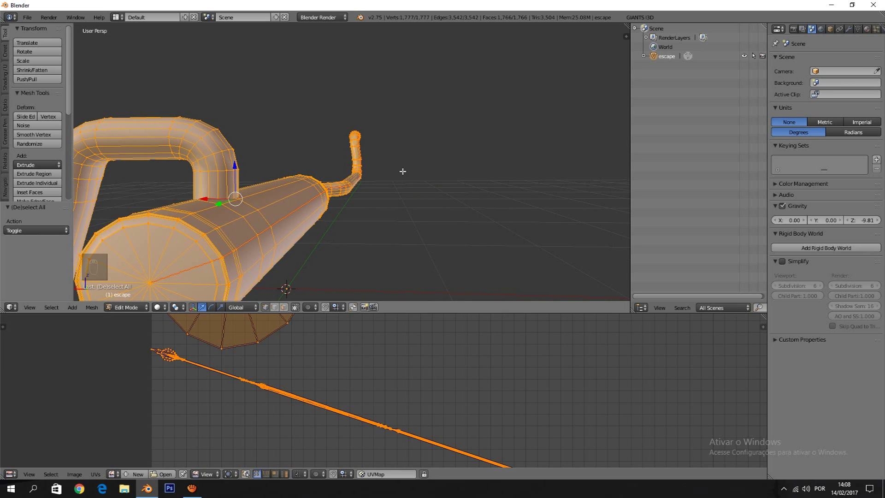
pyautogui.moveTo(392, 168); pyautogui.dragTo(414, 192, button='middle')
pyautogui.press('u')
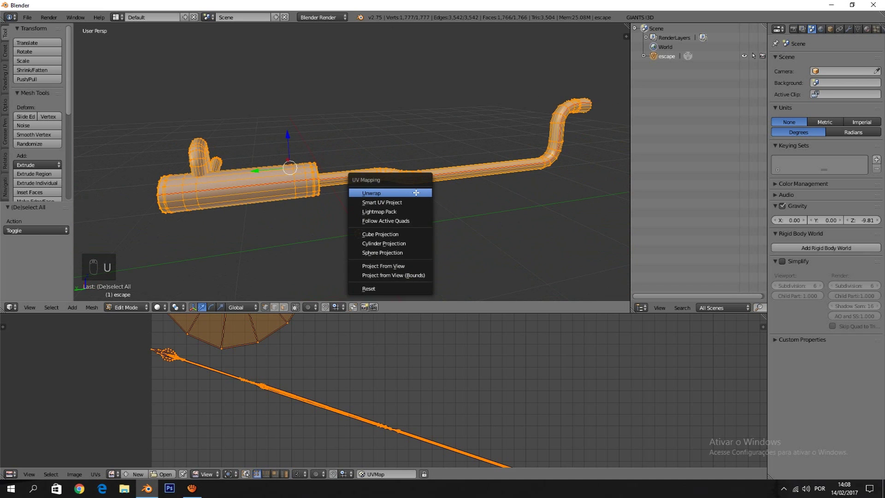
pyautogui.click(415, 193)
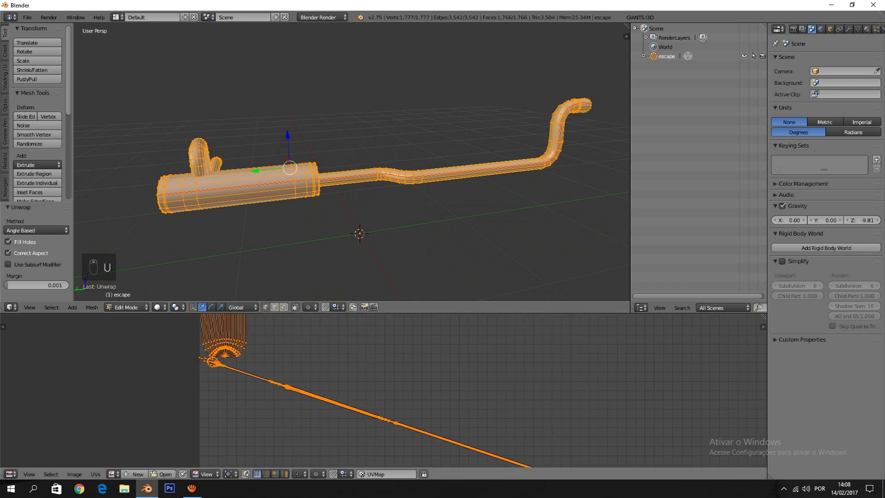
# Examine the unwrapped UV strips against the exhaust mesh, briefly checking the model in Object Mode
pyautogui.moveTo(401, 393); pyautogui.dragTo(429, 377, button='middle')
pyautogui.scroll(5, 400, 405)
pyautogui.moveTo(283, 400); pyautogui.dragTo(379, 402, button='middle')
pyautogui.moveTo(310, 232); pyautogui.dragTo(341, 229, button='middle')
pyautogui.scroll(-5, 415, 375)
pyautogui.moveTo(427, 350); pyautogui.dragTo(396, 413, button='middle')
pyautogui.moveTo(417, 187); pyautogui.dragTo(389, 234, button='middle')
pyautogui.press('Tab')
pyautogui.press('Tab')
pyautogui.scroll(-4, 430, 215)
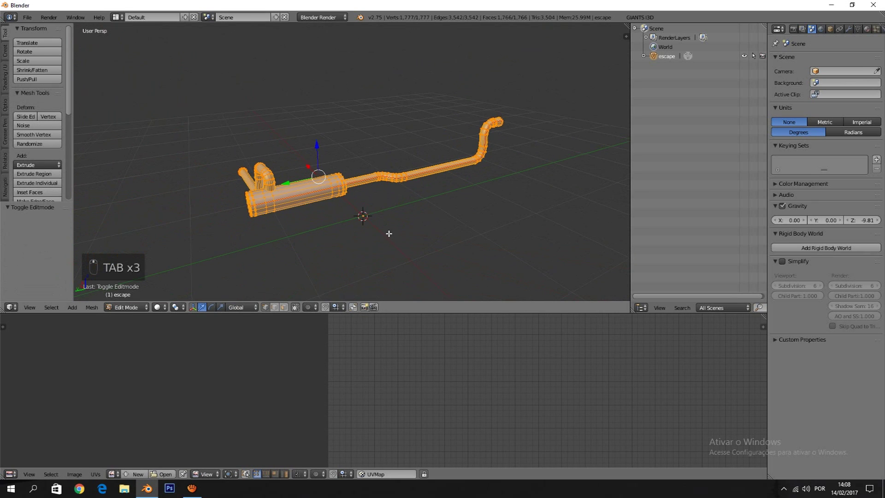
# Apply Smart UV Project to the whole mesh with angle limit 66, island margin 0 and area weight 0
pyautogui.press('u')
pyautogui.click(377, 201)
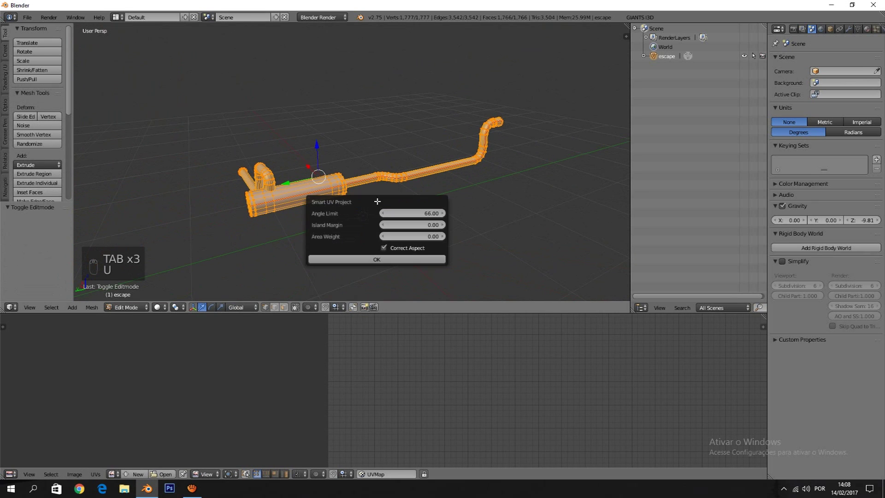
pyautogui.click(399, 258)
pyautogui.scroll(-5, 489, 406)
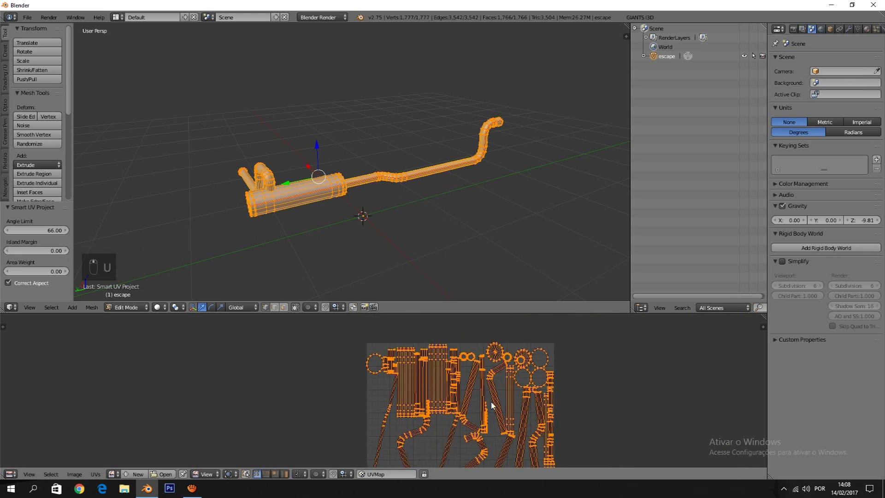
pyautogui.scroll(4, 442, 354)
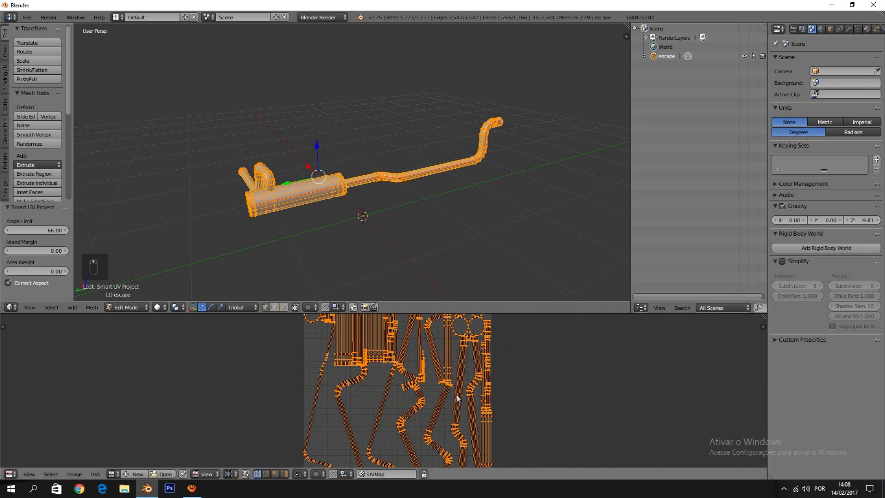
pyautogui.moveTo(464, 369); pyautogui.dragTo(458, 381, button='middle')
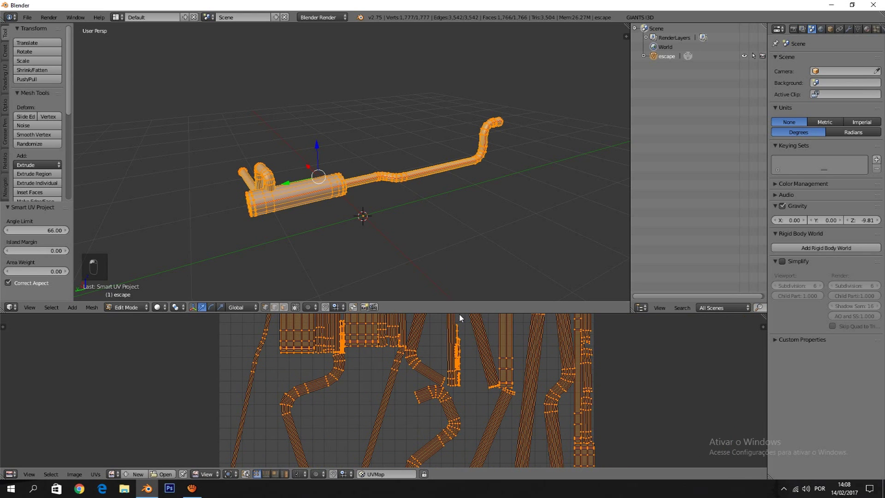
# Enlarge the UV editor at the 3D view's expense to fit the whole UV layout
pyautogui.moveTo(459, 313); pyautogui.dragTo(414, 170)
pyautogui.scroll(-2, 413, 304)
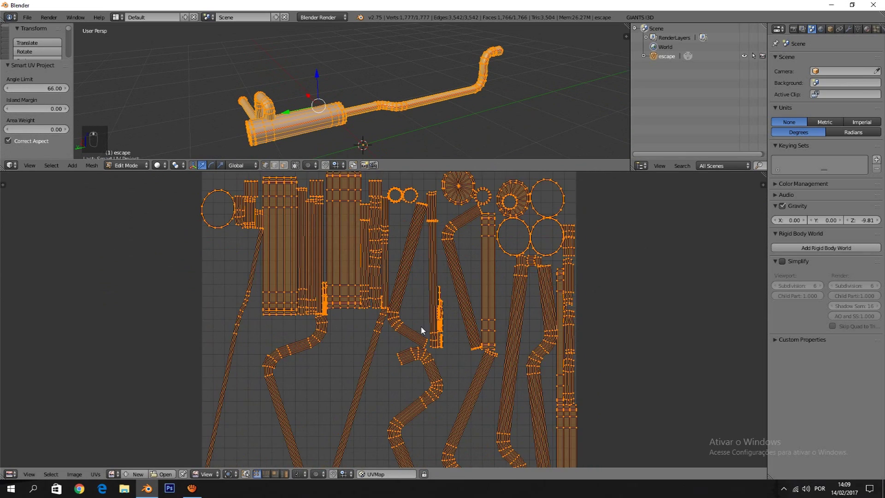
pyautogui.scroll(-3, 367, 317)
pyautogui.scroll(3, 385, 330)
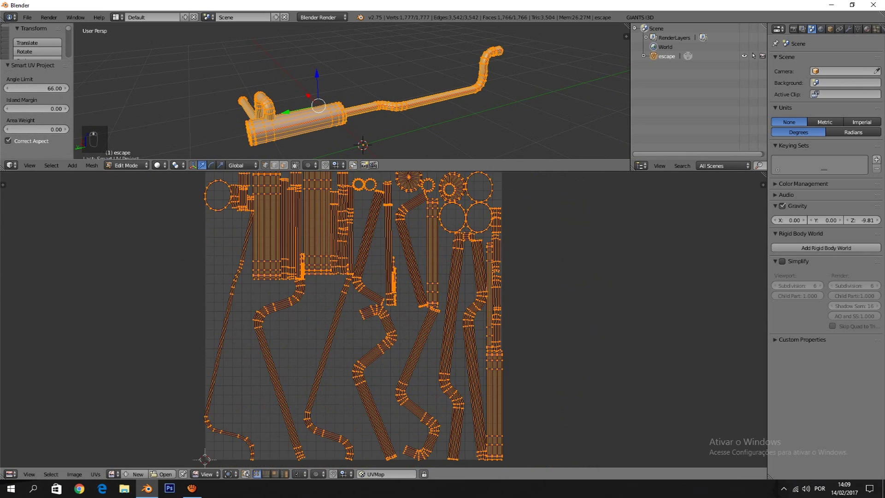
pyautogui.scroll(2, 383, 319)
# Deselect all UVs, switch to island selection and select the winding pipe island near the middle of the layout
pyautogui.press('a')
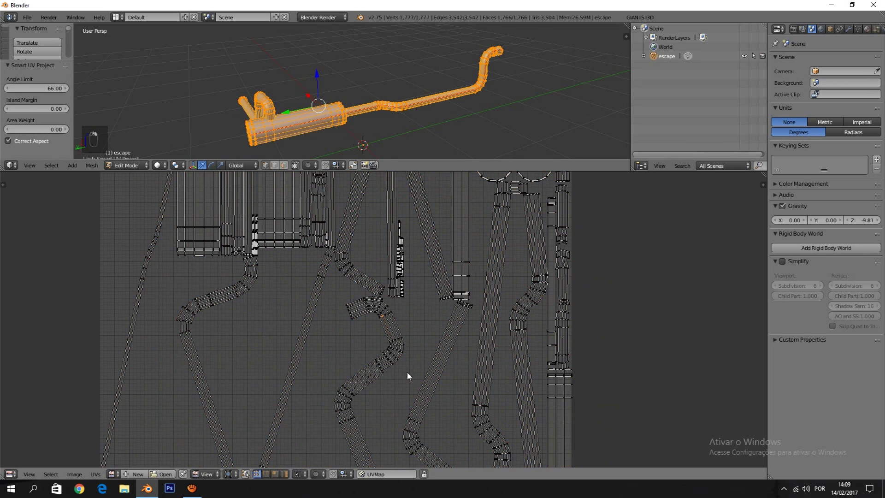
pyautogui.hotkey('ctrl', 'Tab')
pyautogui.click(401, 401)
pyautogui.rightClick(402, 331)
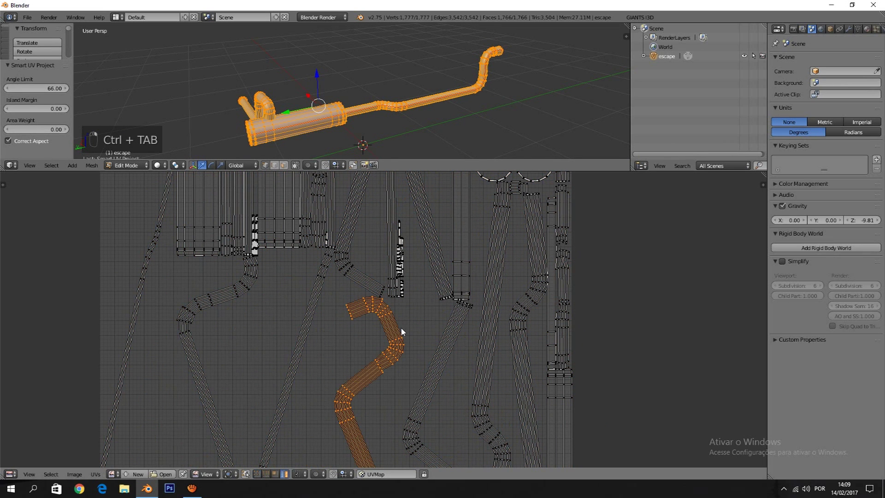
# Hide the winding pipe island, check which faces it covers on the bent pipe and select a neighbouring winding island
pyautogui.press('h')
pyautogui.moveTo(295, 98); pyautogui.dragTo(375, 83, button='middle')
pyautogui.scroll(5, 389, 107)
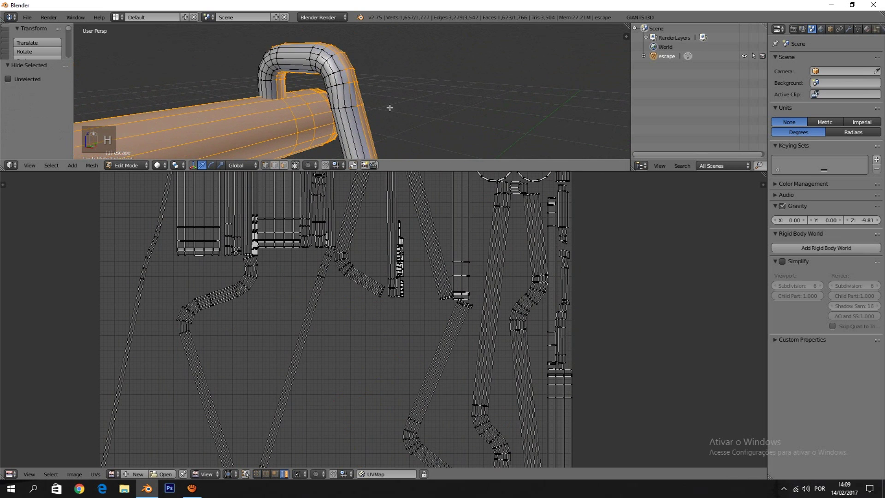
pyautogui.scroll(-2, 353, 362)
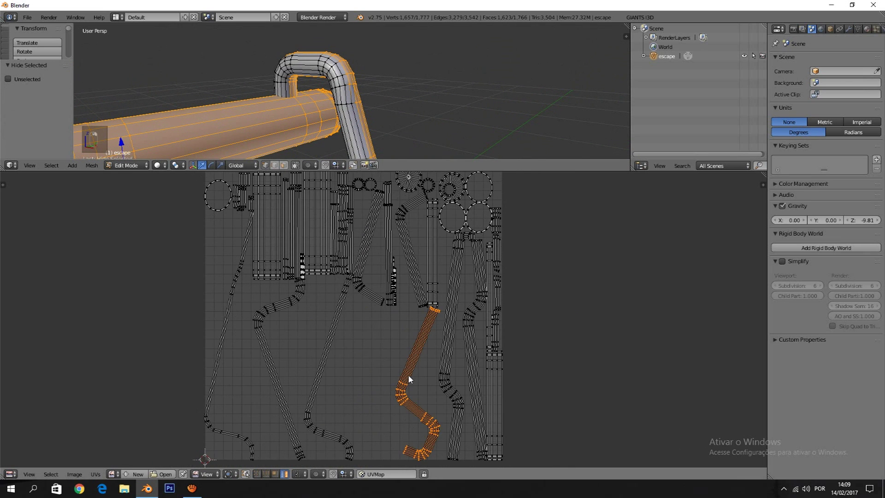
pyautogui.moveTo(378, 110); pyautogui.dragTo(329, 127, button='middle')
pyautogui.scroll(4, 362, 92)
# Reselect the whole exhaust mesh and review all its UV islands
pyautogui.rightClick(361, 110)
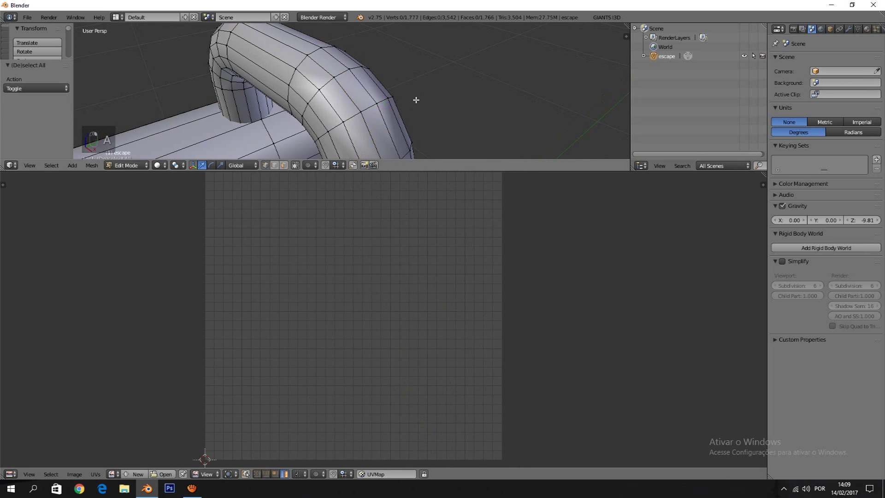
pyautogui.press('a')
pyautogui.scroll(-4, 383, 319)
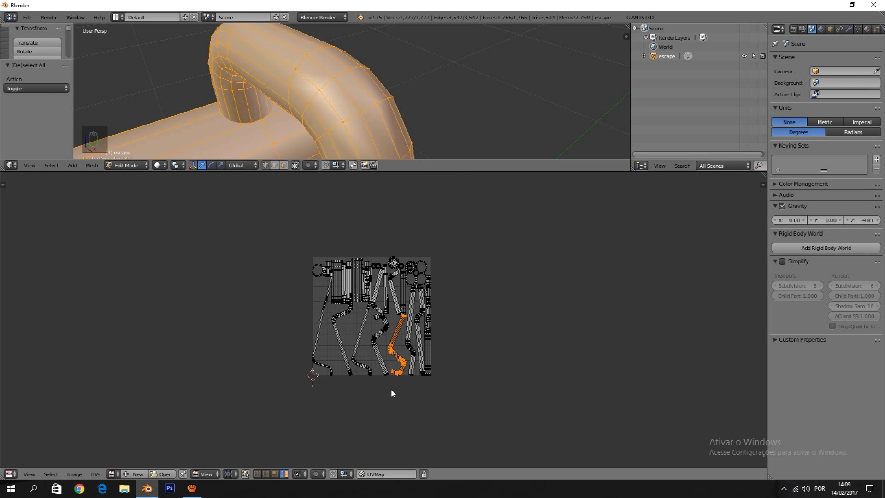
pyautogui.scroll(3, 366, 386)
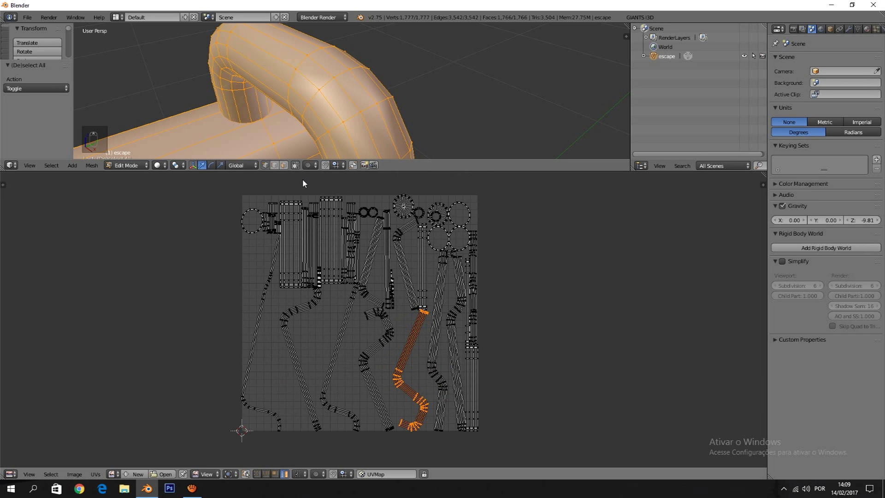
pyautogui.scroll(5, 378, 319)
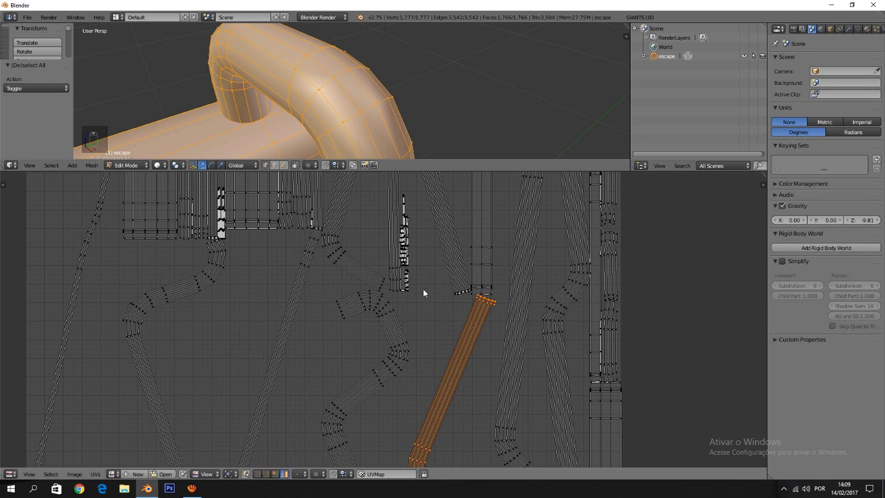
# Select a single vertex on the bent pipe above the muffler and inspect the mesh around the bend
pyautogui.rightClick(341, 76)
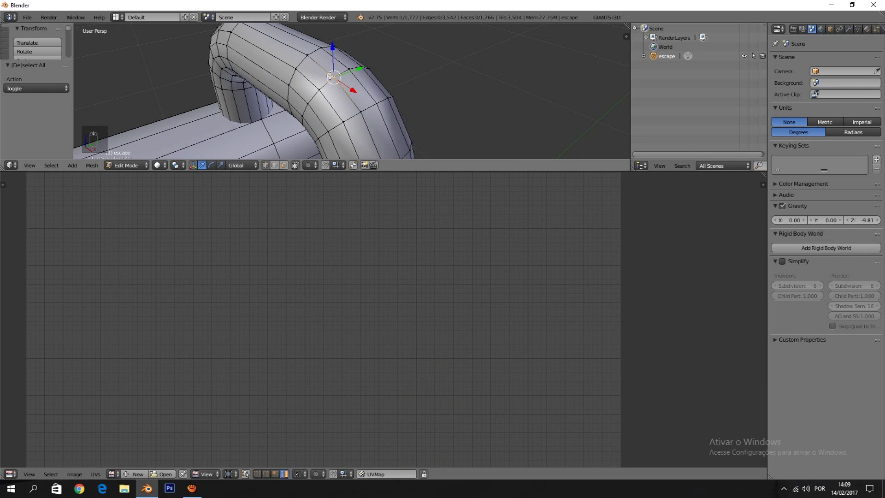
pyautogui.scroll(-3, 301, 100)
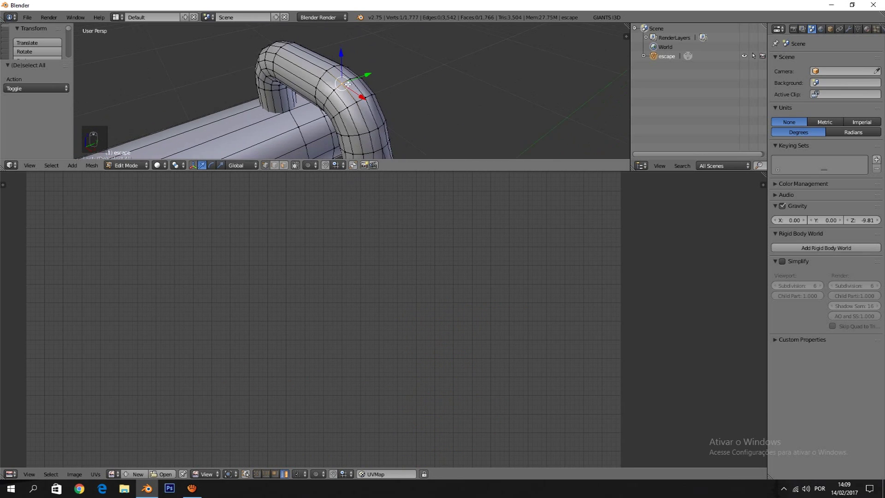
pyautogui.moveTo(301, 100); pyautogui.dragTo(298, 94, button='middle')
pyautogui.scroll(3, 298, 94)
pyautogui.scroll(-3, 415, 107)
pyautogui.scroll(-1, 401, 221)
pyautogui.scroll(-1, 241, 427)
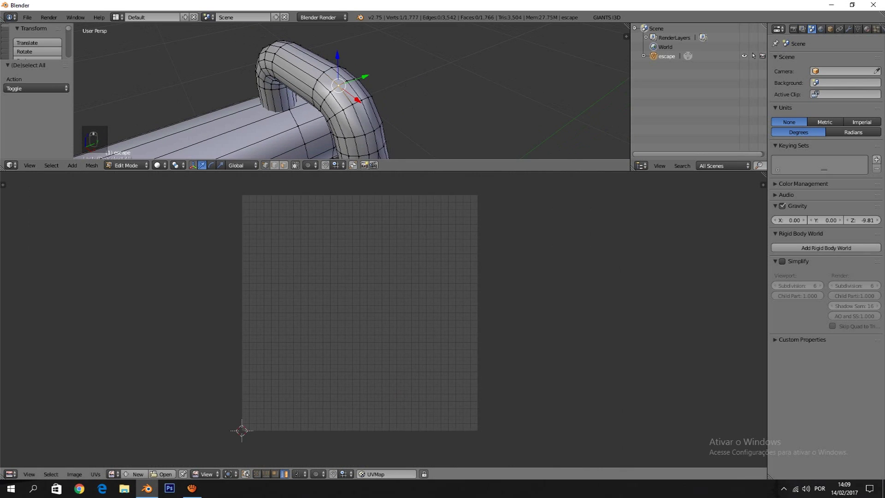
pyautogui.scroll(-1, 271, 405)
pyautogui.press('Tab')
pyautogui.press('Tab')
pyautogui.scroll(-3, 332, 88)
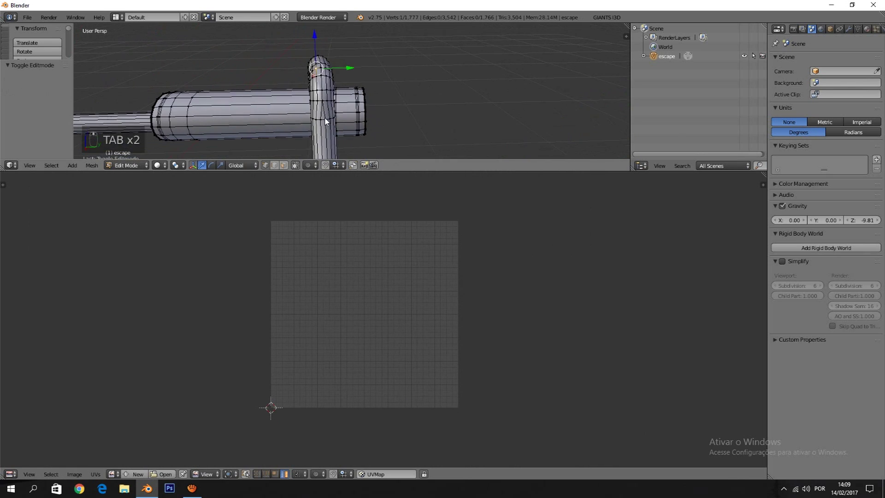
# Select the lengthwise seam loop running from the muffler's end cap along its body and straight pipe
pyautogui.moveTo(356, 81); pyautogui.dragTo(440, 88, button='middle')
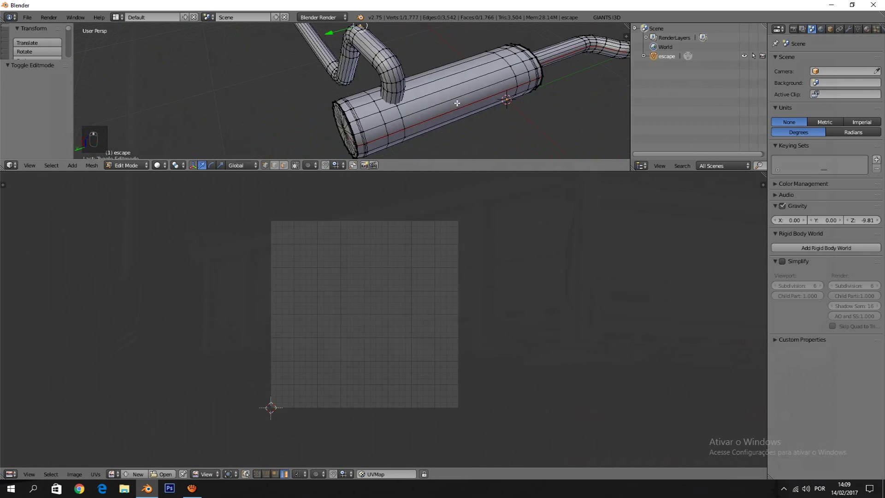
pyautogui.press('Tab')
pyautogui.press('Tab')
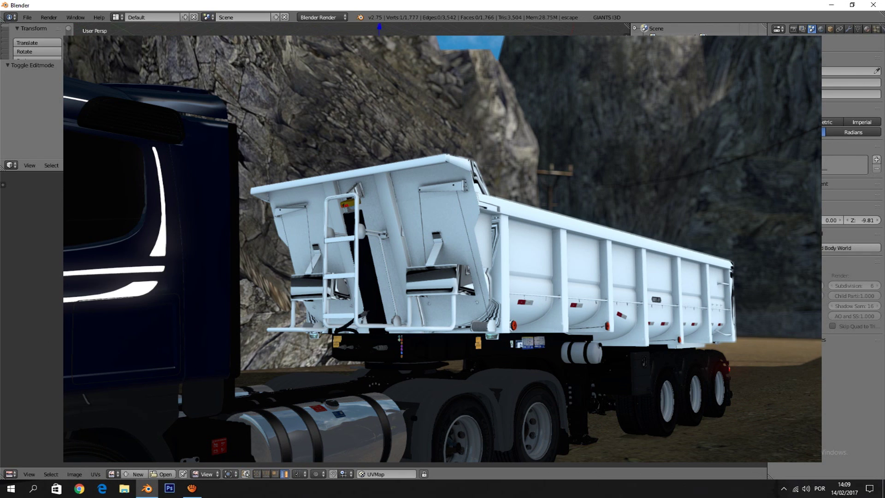
pyautogui.press('Tab')
pyautogui.press('Tab')
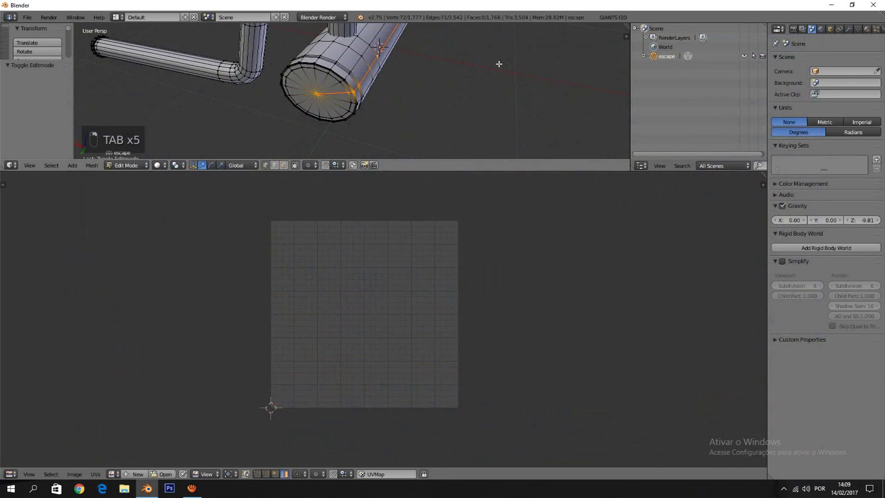
# Trace the selected seam loop along the muffler and outlet pipe, and look over the unseamed bent pipe
pyautogui.moveTo(455, 69); pyautogui.dragTo(291, 68, button='middle')
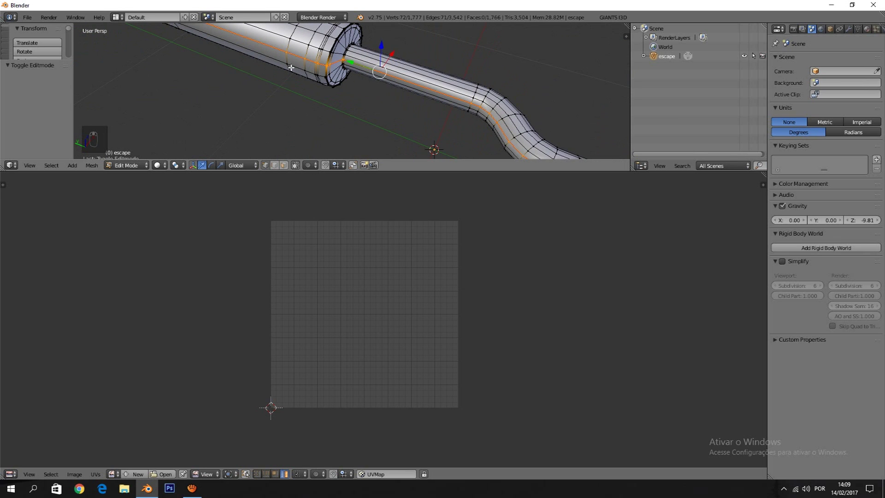
pyautogui.moveTo(333, 63); pyautogui.dragTo(465, 73, button='middle')
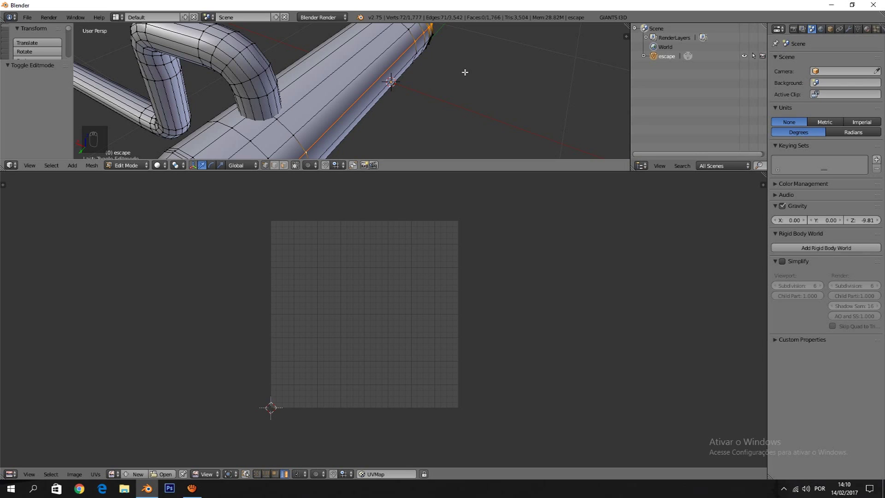
pyautogui.moveTo(281, 77); pyautogui.dragTo(355, 83, button='middle')
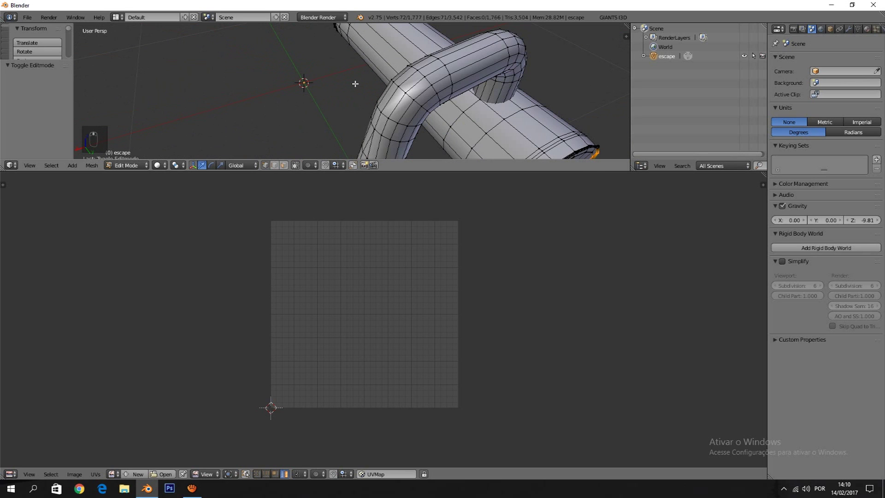
pyautogui.scroll(-5, 349, 87)
pyautogui.moveTo(350, 87); pyautogui.dragTo(394, 74, button='middle')
pyautogui.press('Tab')
pyautogui.press('Tab')
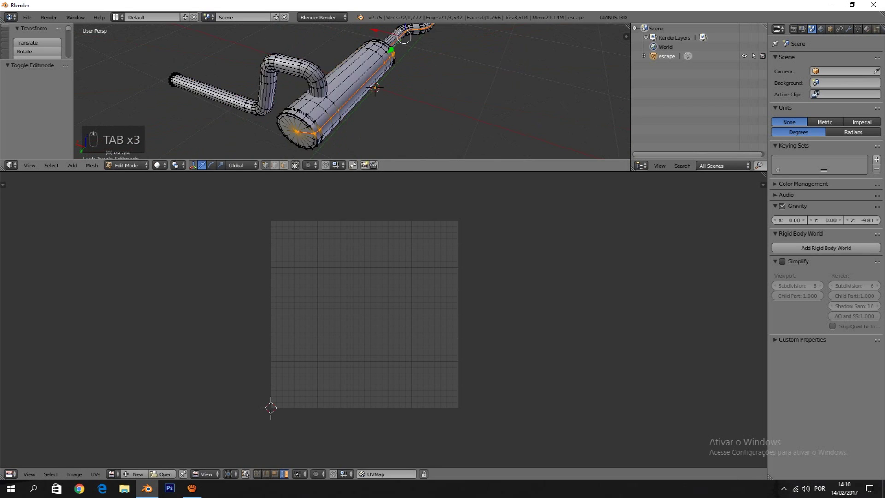
# Select the entire exhaust mesh and unwrap it with the standard Unwrap in place of the Smart UV Project layout
pyautogui.press('a')
pyautogui.press('a')
pyautogui.press('a')
pyautogui.press('a')
pyautogui.press('a')
pyautogui.press('a')
pyautogui.press('u')
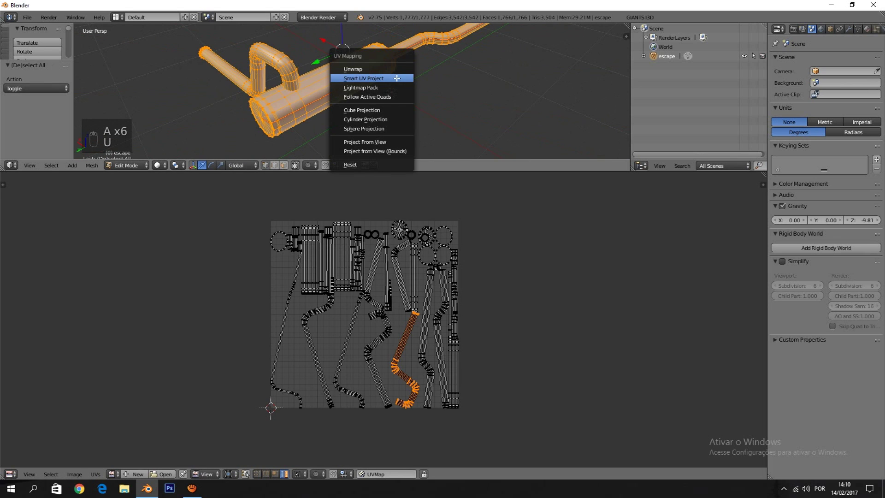
pyautogui.click(365, 69)
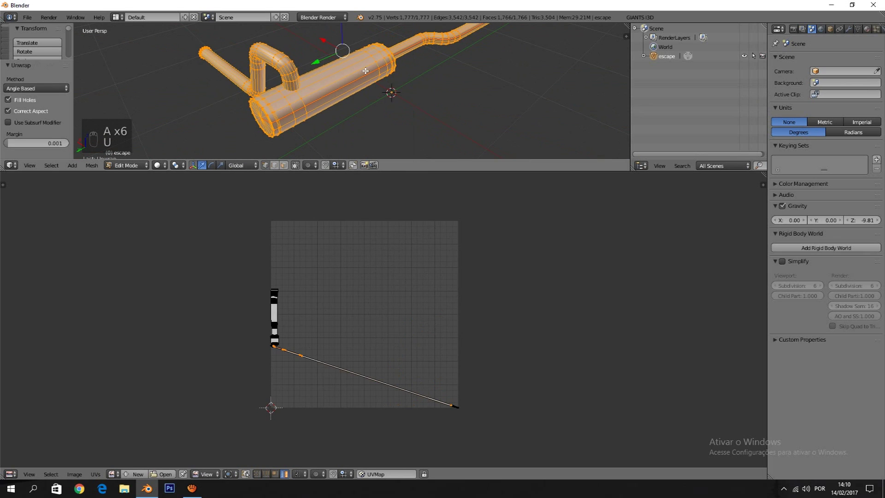
pyautogui.scroll(3, 382, 322)
pyautogui.scroll(-2, 374, 91)
pyautogui.scroll(3, 374, 91)
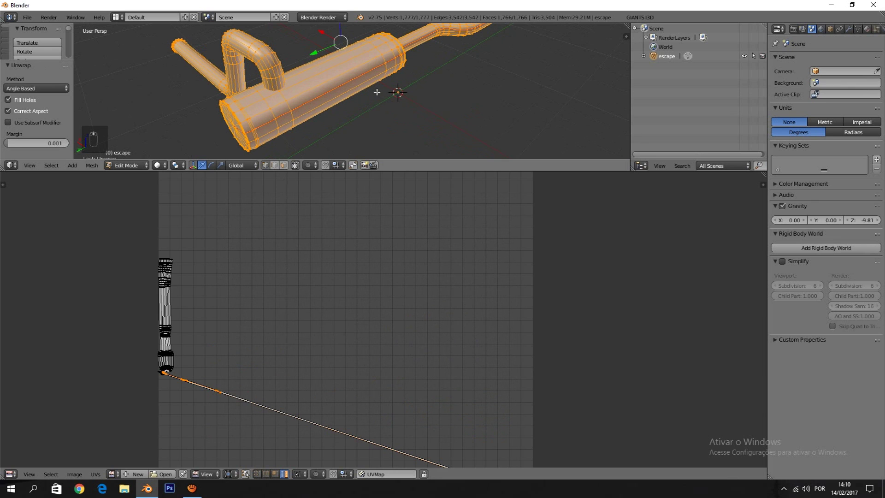
# Select the muffler-and-outlet-pipe UV island and move it into the middle of the UV grid, clear of the collapsed bent-pipe island
pyautogui.moveTo(272, 310); pyautogui.dragTo(531, 333, button='middle')
pyautogui.scroll(3, 386, 324)
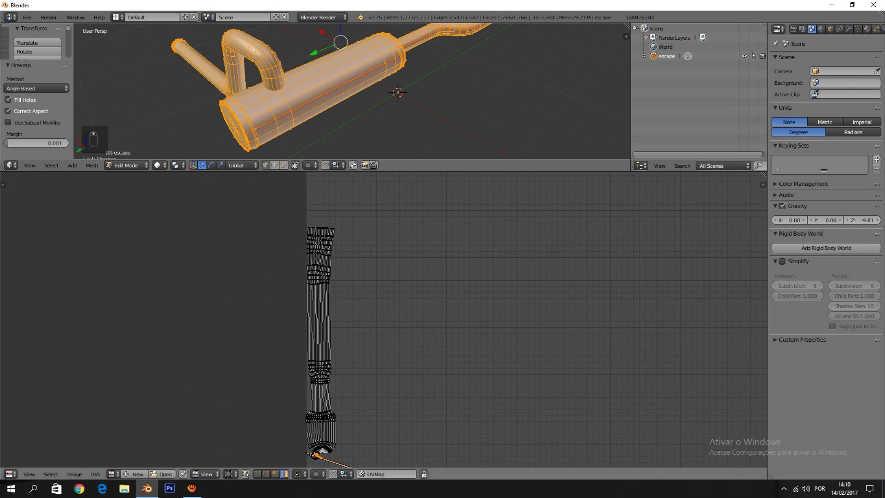
pyautogui.press('a')
pyautogui.press('g')
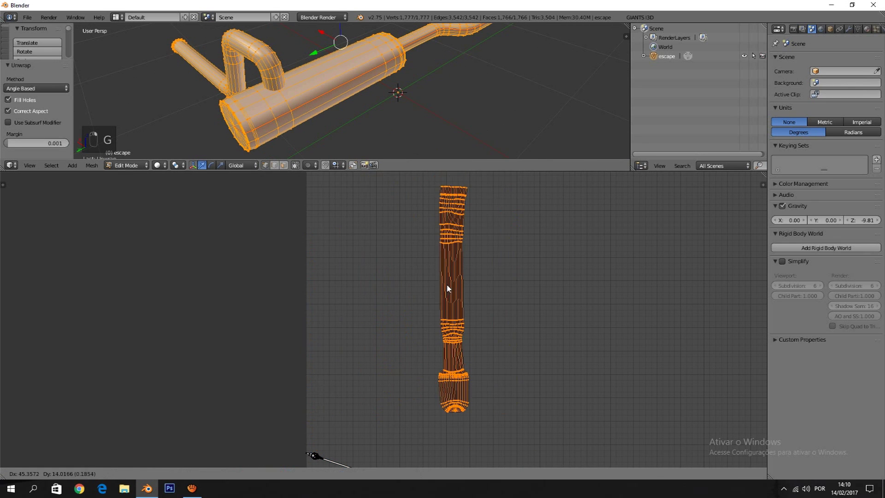
pyautogui.click(448, 287)
pyautogui.scroll(-5, 371, 70)
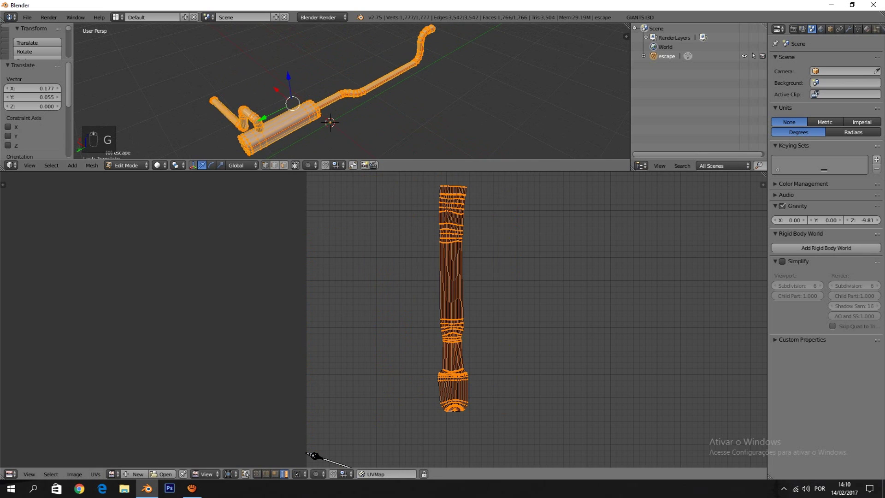
# Hide the selected muffler-and-outlet-pipe island in the UV editor
pyautogui.moveTo(385, 89); pyautogui.dragTo(343, 105, button='middle')
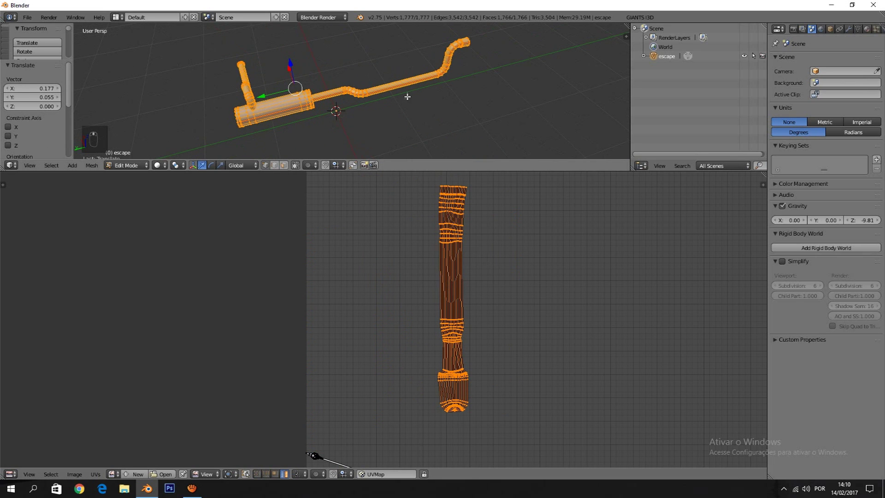
pyautogui.press('h')
pyautogui.moveTo(340, 87); pyautogui.dragTo(360, 83, button='middle')
pyautogui.scroll(-2, 361, 83)
# Select a lengthwise edge along the underside of the bent pipe's open end section and enlarge the 3D viewport
pyautogui.keyDown('alt'); pyautogui.rightClick(356, 80); pyautogui.keyUp('alt')
pyautogui.scroll(-5, 356, 81)
pyautogui.moveTo(356, 81); pyautogui.dragTo(391, 120, button='middle')
pyautogui.scroll(4, 324, 104)
pyautogui.scroll(1, 384, 88)
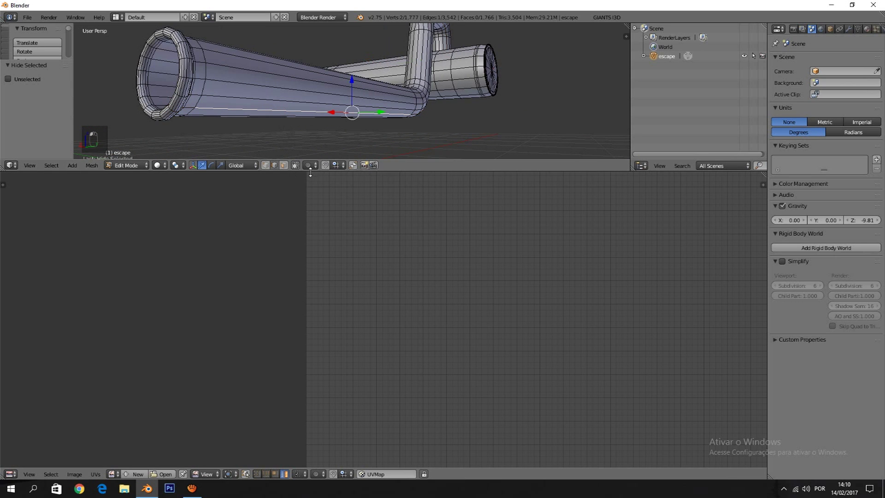
pyautogui.moveTo(311, 171); pyautogui.dragTo(357, 355)
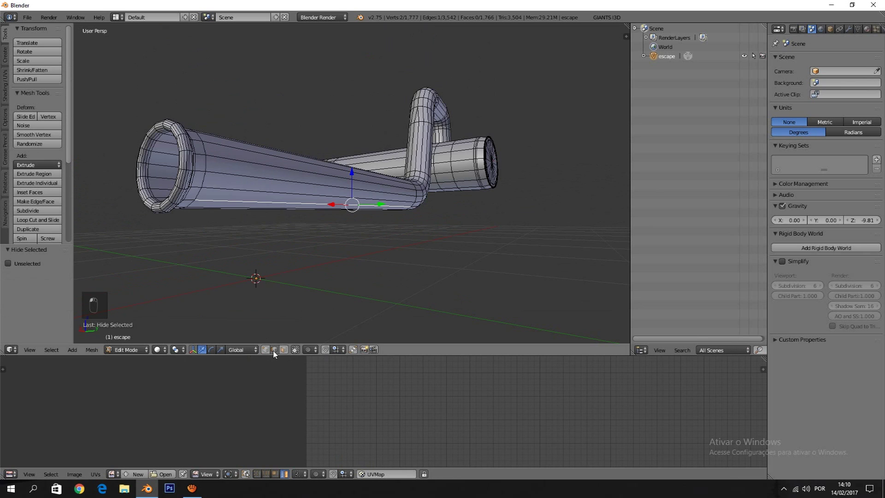
# Extend the edge selection lengthwise along the bent pipe, from its open end through the bends to the muffler
pyautogui.moveTo(338, 245); pyautogui.dragTo(276, 220, button='middle')
pyautogui.scroll(2, 276, 211)
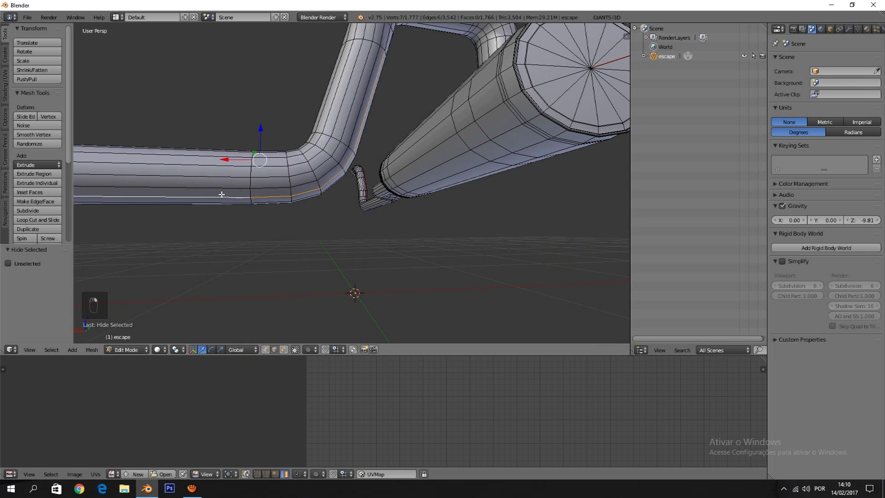
pyautogui.keyDown('shift'); pyautogui.moveTo(376, 134); pyautogui.dragTo(306, 212, button='middle'); pyautogui.keyUp('shift')
pyautogui.scroll(-4, 306, 200)
pyautogui.hotkey('ctrl', 'e')
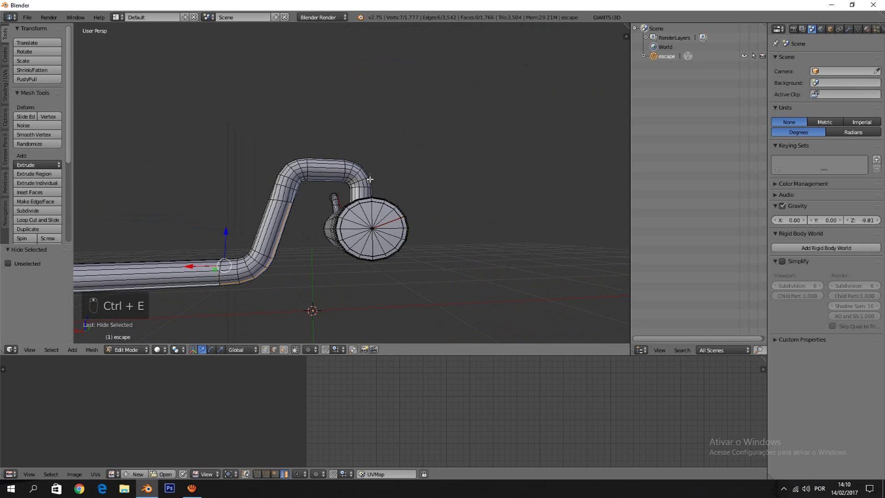
pyautogui.moveTo(305, 221)
pyautogui.mouseDown(button='middle')
pyautogui.moveTo(276, 207)
pyautogui.moveTo(298, 197)
pyautogui.moveTo(307, 209)
pyautogui.mouseUp(button='middle')
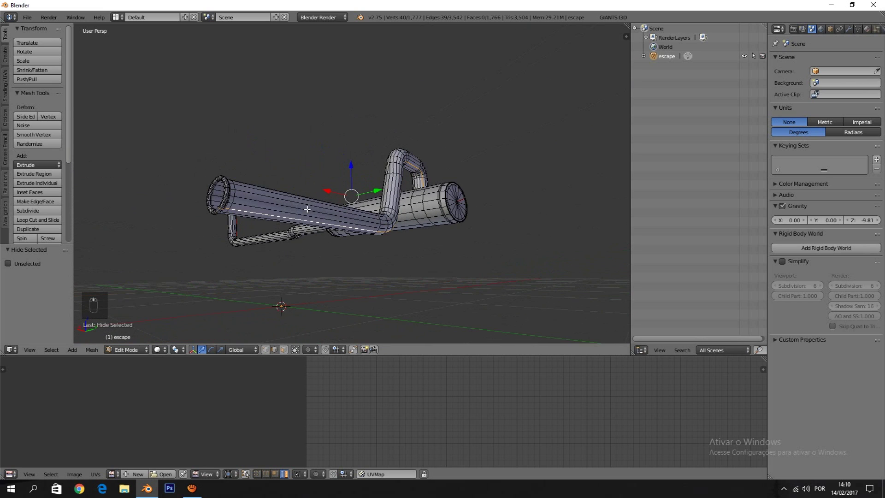
# Switch to vertex selection mode and mark the bent pipe's selected lengthwise edges as a seam
pyautogui.hotkey('ctrl', 'Tab')
pyautogui.click(304, 209)
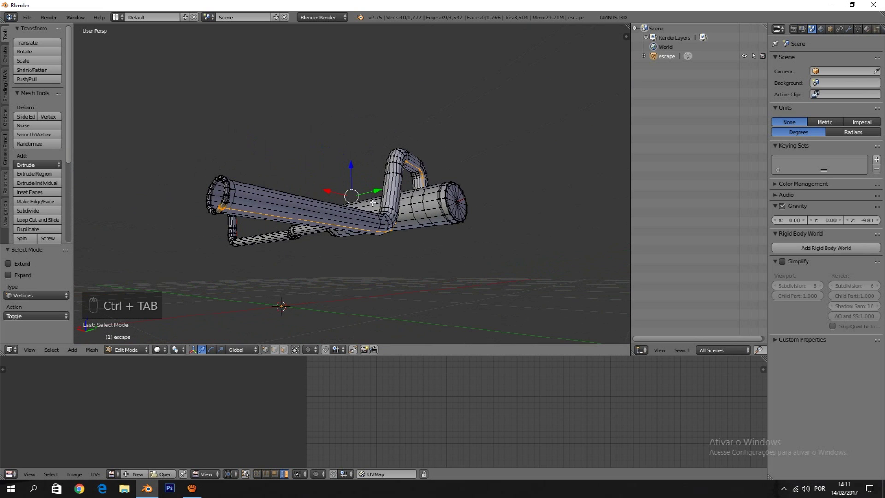
pyautogui.moveTo(378, 203)
pyautogui.mouseDown(button='middle')
pyautogui.moveTo(353, 211)
pyautogui.moveTo(368, 195)
pyautogui.mouseUp(button='middle')
pyautogui.hotkey('ctrl', 'e')
pyautogui.click(357, 212)
# Select the entire exhaust mesh and unwrap it with the standard Unwrap using the bent pipe's new seam
pyautogui.press('a')
pyautogui.press('a')
pyautogui.press('a')
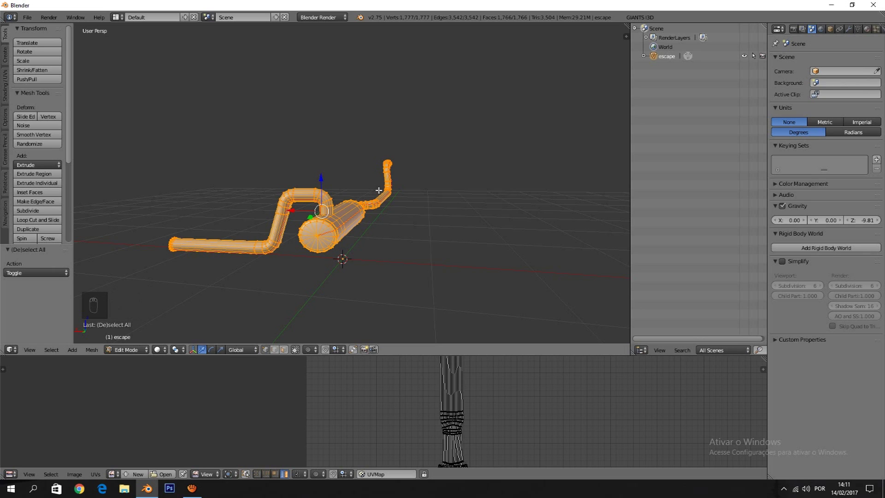
pyautogui.press('u')
pyautogui.click(312, 205)
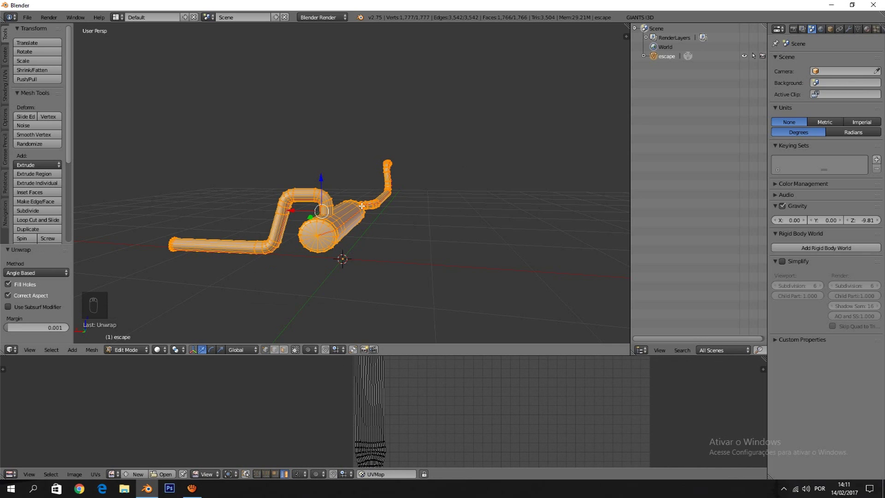
# Examine the new UV layout, comparing the muffler island and the bent-pipe strip with the exhaust model
pyautogui.scroll(-3, 407, 415)
pyautogui.moveTo(397, 411); pyautogui.dragTo(389, 427, button='middle')
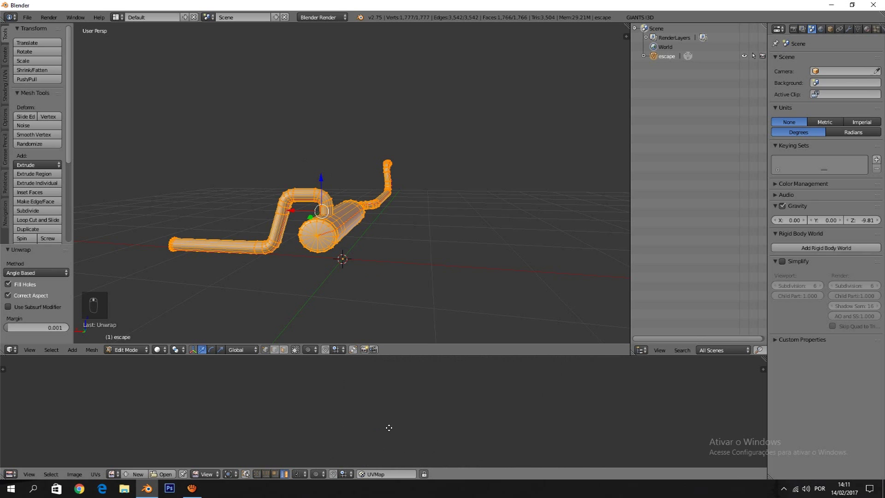
pyautogui.moveTo(376, 364); pyautogui.dragTo(368, 447, button='middle')
pyautogui.scroll(6, 377, 424)
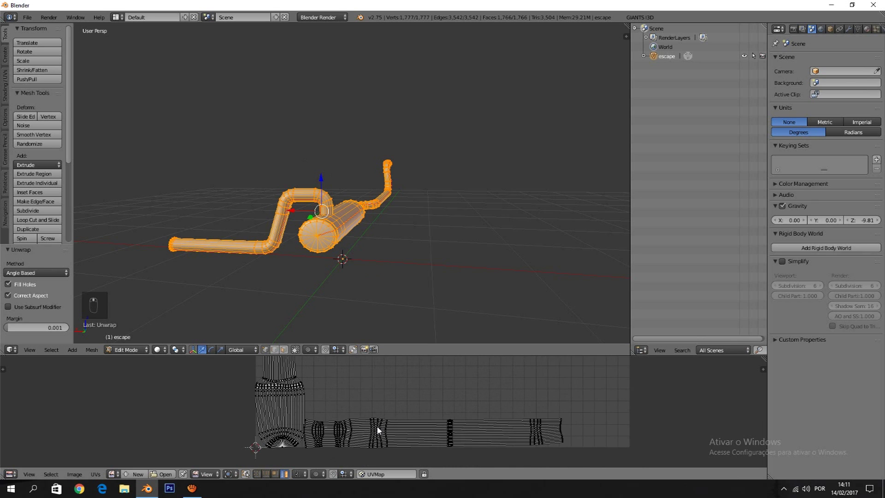
pyautogui.scroll(1, 372, 234)
pyautogui.moveTo(344, 285); pyautogui.dragTo(304, 288, button='middle')
pyautogui.press('Tab')
pyautogui.scroll(-6, 425, 405)
pyautogui.press('Tab')
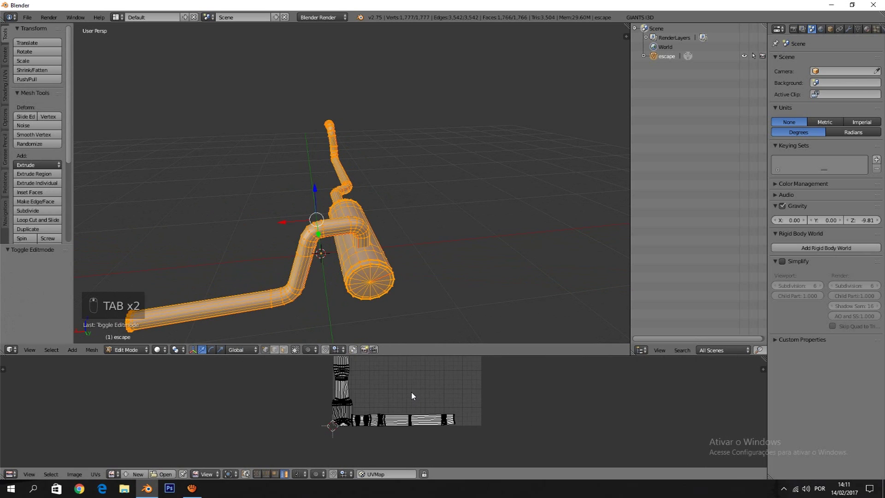
pyautogui.press('a')
pyautogui.press('a')
pyautogui.press('a')
pyautogui.press('a')
pyautogui.press('a')
pyautogui.press('a')
pyautogui.scroll(-2, 374, 237)
pyautogui.press('a')
pyautogui.press('a')
pyautogui.scroll(2, 418, 414)
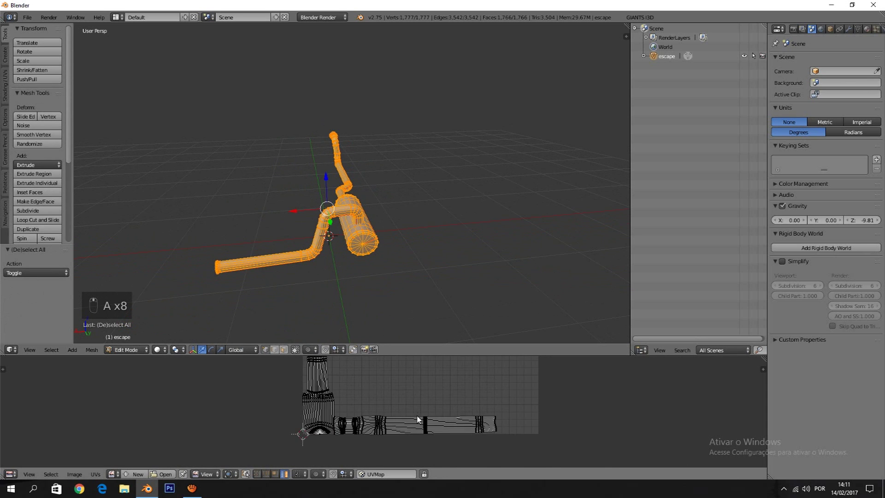
pyautogui.moveTo(417, 417); pyautogui.dragTo(425, 453, button='middle')
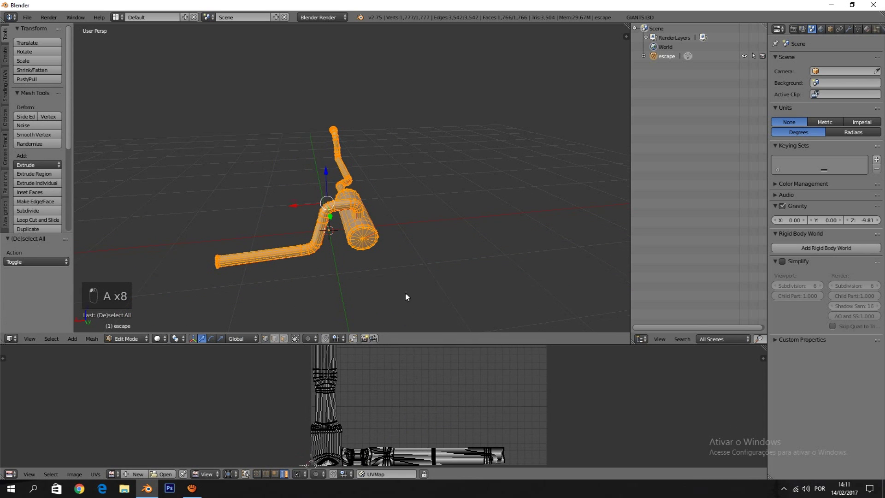
# Enlarge the UV editor to show the whole UV grid and clear the island selection
pyautogui.moveTo(409, 356); pyautogui.dragTo(408, 119)
pyautogui.moveTo(409, 166); pyautogui.dragTo(395, 290, button='middle')
pyautogui.press('a')
pyautogui.press('a')
pyautogui.press('a')
# Select the horizontal bent-pipe island and move it up into the middle of the UV grid
pyautogui.moveTo(405, 431); pyautogui.dragTo(399, 292, button='right')
pyautogui.rightClick(401, 295)
pyautogui.press('r')
pyautogui.rightClick(432, 414)
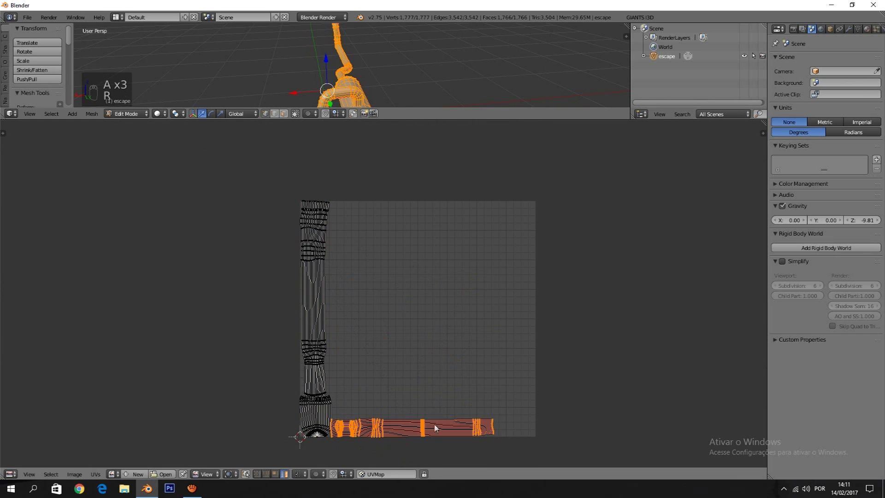
pyautogui.press('g')
pyautogui.click(457, 283)
pyautogui.press('s')
pyautogui.rightClick(446, 241)
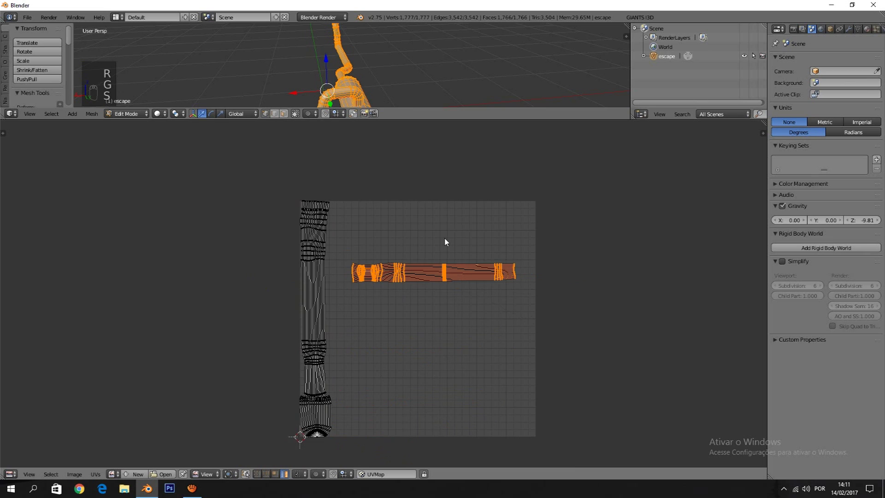
# Enlarge the 3D viewport and inspect the muffler and bent pipe in Object Mode and Edit Mode
pyautogui.scroll(1, 445, 240)
pyautogui.moveTo(394, 120); pyautogui.dragTo(397, 313)
pyautogui.scroll(2, 372, 248)
pyautogui.moveTo(372, 248); pyautogui.dragTo(459, 230, button='middle')
pyautogui.press('Tab')
pyautogui.press('Tab')
pyautogui.scroll(2, 395, 221)
pyautogui.scroll(2, 355, 223)
pyautogui.scroll(-1, 355, 223)
pyautogui.press('Tab')
pyautogui.press('Tab')
pyautogui.scroll(2, 459, 230)
pyautogui.moveTo(325, 208); pyautogui.dragTo(396, 192, button='middle')
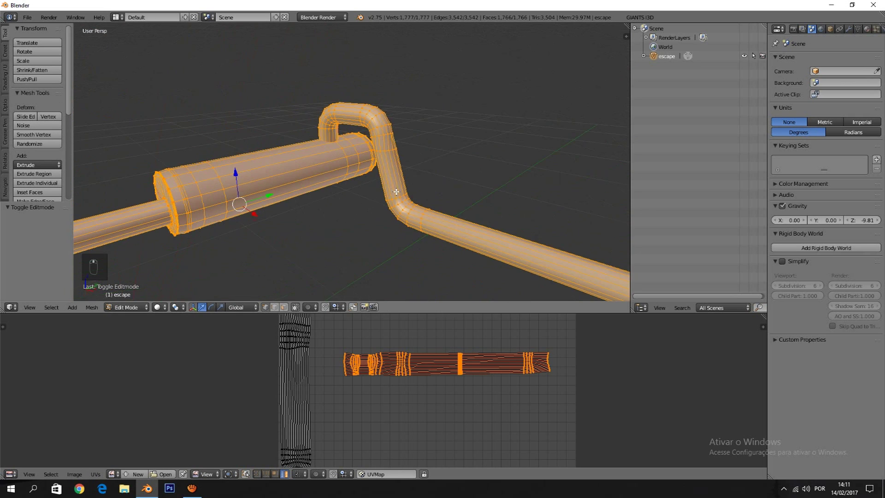
# Select the ring of edges where the outlet pipe meets the muffler's end cap and mark it as a seam
pyautogui.keyDown('shift'); pyautogui.moveTo(227, 184); pyautogui.dragTo(386, 192, button='middle'); pyautogui.keyUp('shift')
pyautogui.scroll(10, 346, 217)
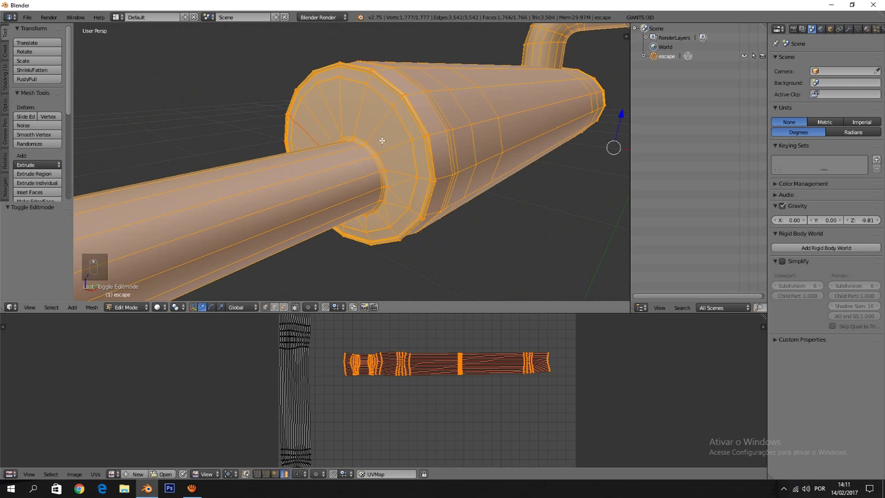
pyautogui.moveTo(400, 209); pyautogui.dragTo(447, 161, button='middle')
pyautogui.keyDown('alt'); pyautogui.click(371, 210); pyautogui.keyUp('alt')
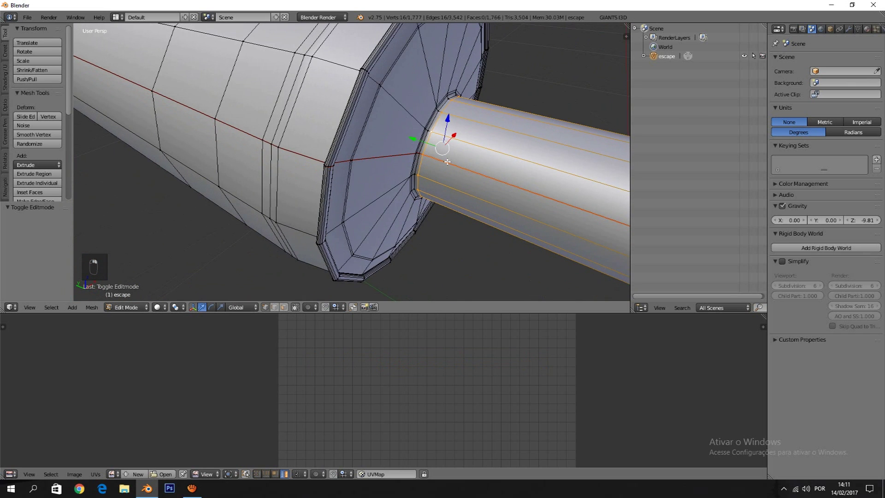
pyautogui.hotkey('ctrl', 'e')
pyautogui.click(445, 153)
# Select the whole exhaust and unwrap it again with the muffler separated from the outlet pipe
pyautogui.scroll(-6, 407, 168)
pyautogui.press('a')
pyautogui.press('a')
pyautogui.press('a')
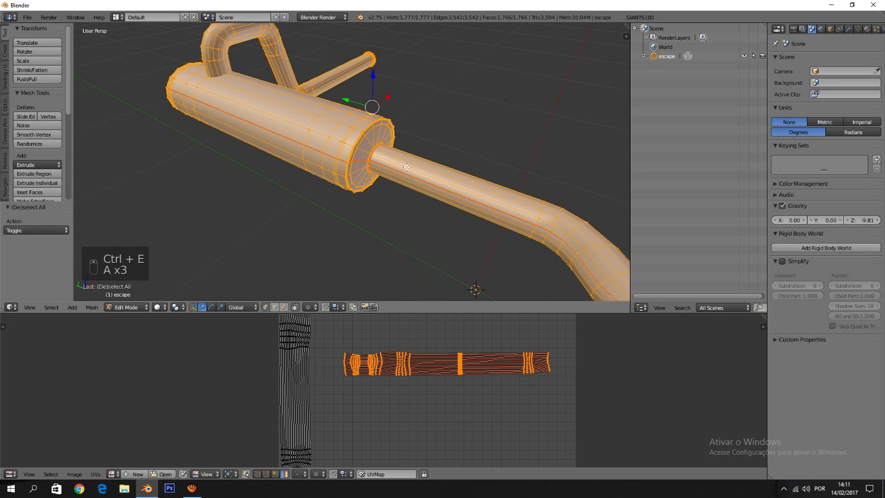
pyautogui.press('u')
pyautogui.click(405, 166)
pyautogui.scroll(-3, 368, 419)
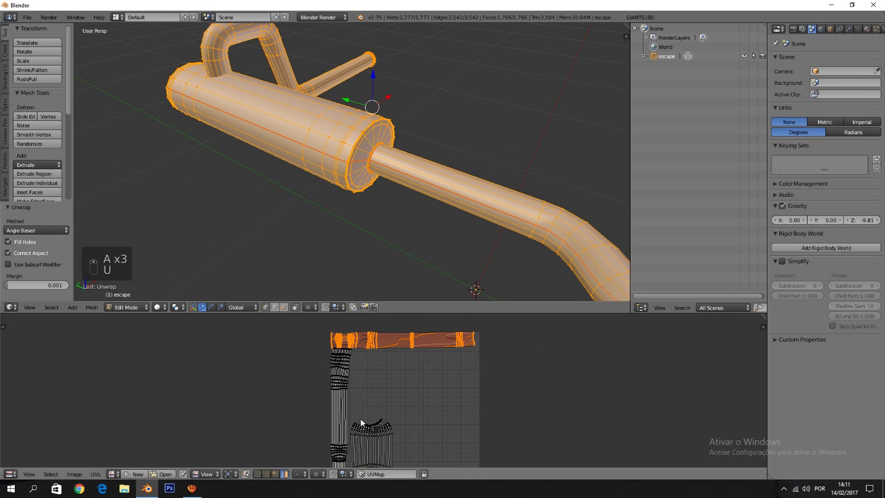
# Select the muffler's UV island, move it away from the outlet-pipe strip, and scale it up by about 2.015
pyautogui.moveTo(372, 420); pyautogui.dragTo(384, 324, button='middle')
pyautogui.scroll(4, 385, 350)
pyautogui.rightClick(378, 415)
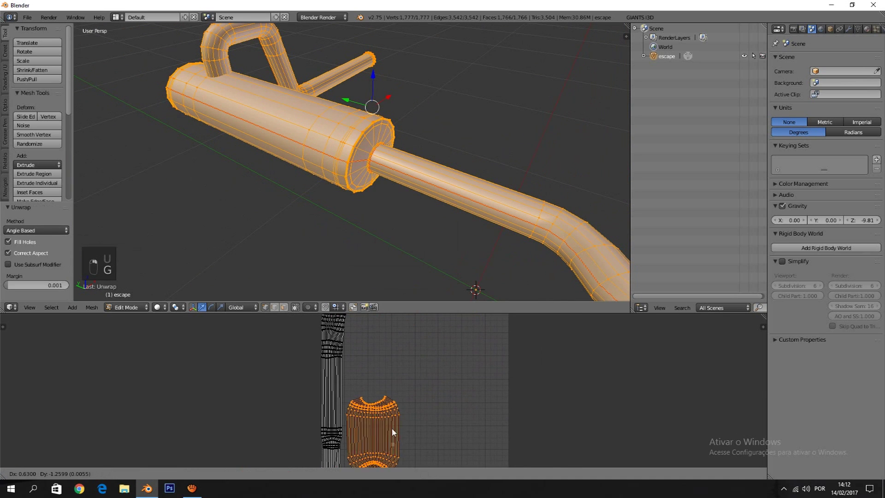
pyautogui.press('g')
pyautogui.click(408, 368)
pyautogui.press('s')
pyautogui.click(426, 374)
# Scale the muffler island down and place it in the grid's upper right corner, just below the horizontal bent-pipe strip
pyautogui.press('g')
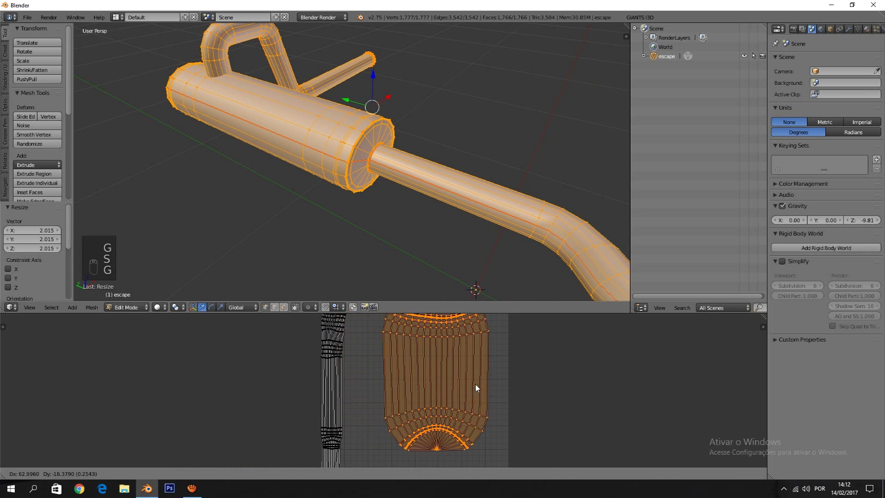
pyautogui.click(492, 384)
pyautogui.scroll(-4, 547, 426)
pyautogui.press('s')
pyautogui.click(503, 384)
pyautogui.press('g')
pyautogui.click(496, 413)
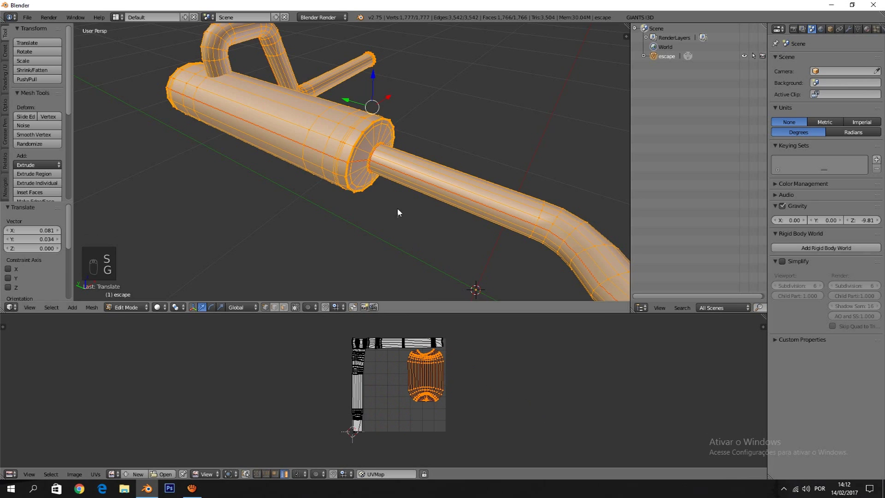
# Examine the muffler, its end cap and the outlet pipe along its full length against their UV islands
pyautogui.scroll(4, 413, 243)
pyautogui.scroll(4, 421, 391)
pyautogui.scroll(-2, 288, 153)
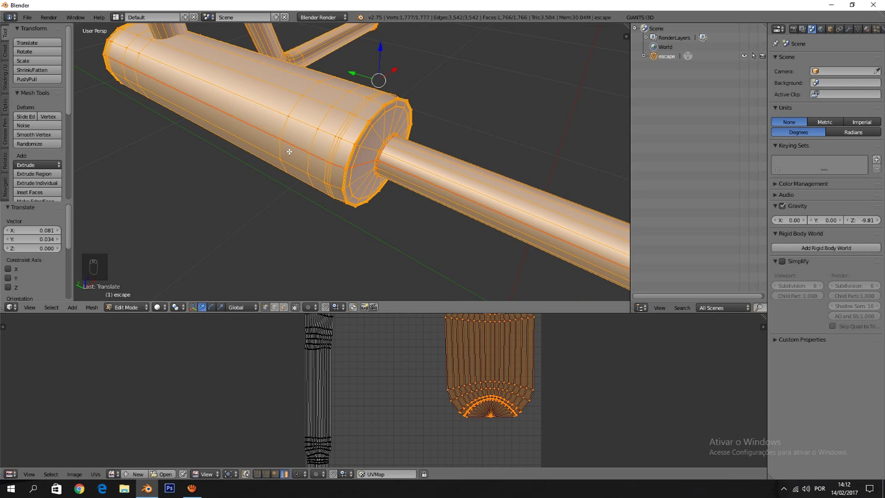
pyautogui.scroll(3, 312, 221)
pyautogui.scroll(-5, 258, 191)
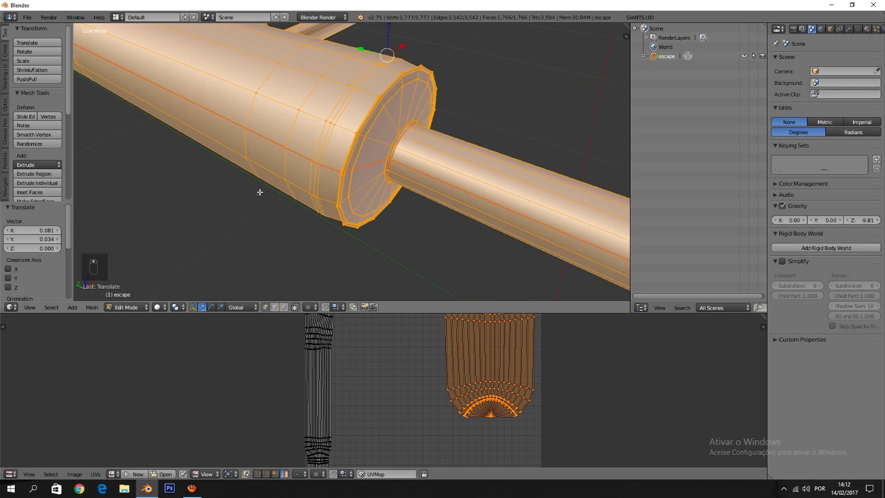
pyautogui.moveTo(259, 191); pyautogui.dragTo(292, 187, button='middle')
pyautogui.keyDown('shift'); pyautogui.moveTo(189, 192); pyautogui.dragTo(186, 143, button='middle'); pyautogui.keyUp('shift')
pyautogui.scroll(-2, 293, 167)
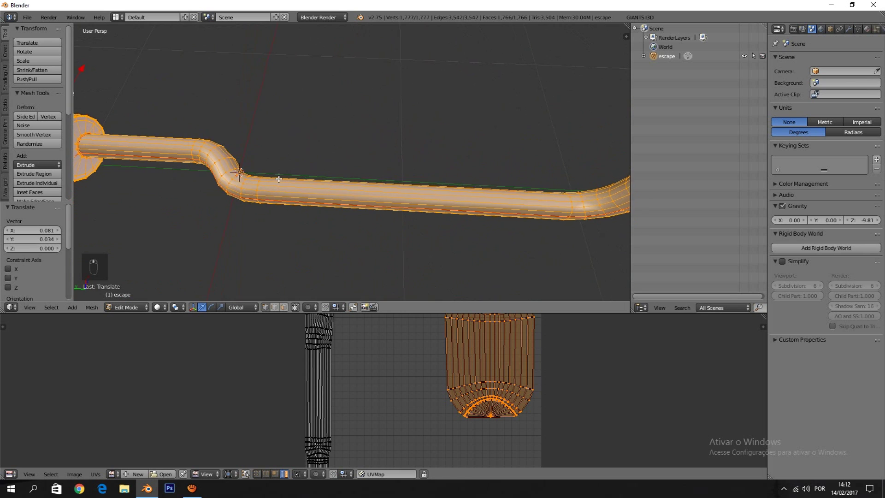
pyautogui.moveTo(293, 167); pyautogui.dragTo(245, 166, button='middle')
pyautogui.scroll(-3, 455, 382)
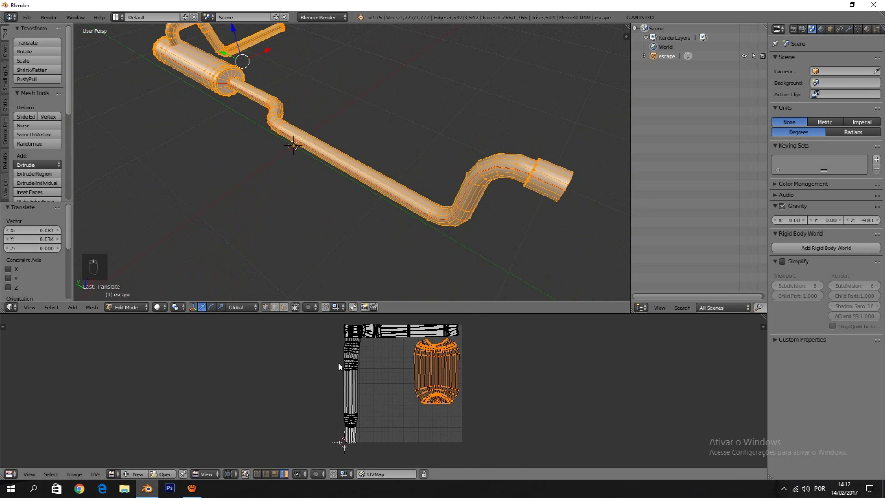
# Move the muffler island beside the vertical outlet-pipe strip and scale it up to fill the grid's height below the horizontal strip
pyautogui.press('g')
pyautogui.click(405, 390)
pyautogui.press('s')
pyautogui.click(417, 396)
pyautogui.press('g')
pyautogui.click(421, 394)
pyautogui.press('g')
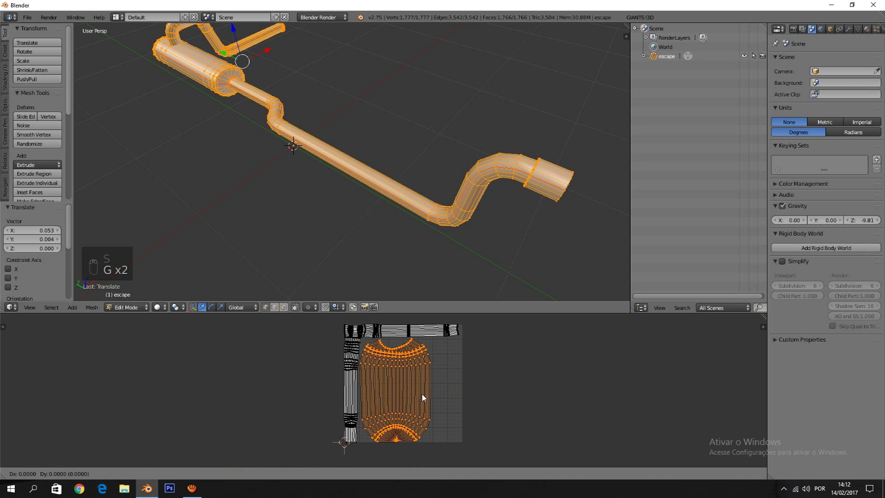
pyautogui.click(407, 388)
pyautogui.press('h')
pyautogui.scroll(4, 414, 184)
pyautogui.moveTo(415, 184); pyautogui.dragTo(332, 175, button='middle')
pyautogui.hotkey('ctrl', 'z')
# Compare the exhaust in Object Mode and Edit Mode with its finished UV layout, toggling the mesh selection
pyautogui.scroll(3, 404, 229)
pyautogui.press('Tab')
pyautogui.press('Tab')
pyautogui.press('Tab')
pyautogui.press('Tab')
pyautogui.press('Tab')
pyautogui.press('Tab')
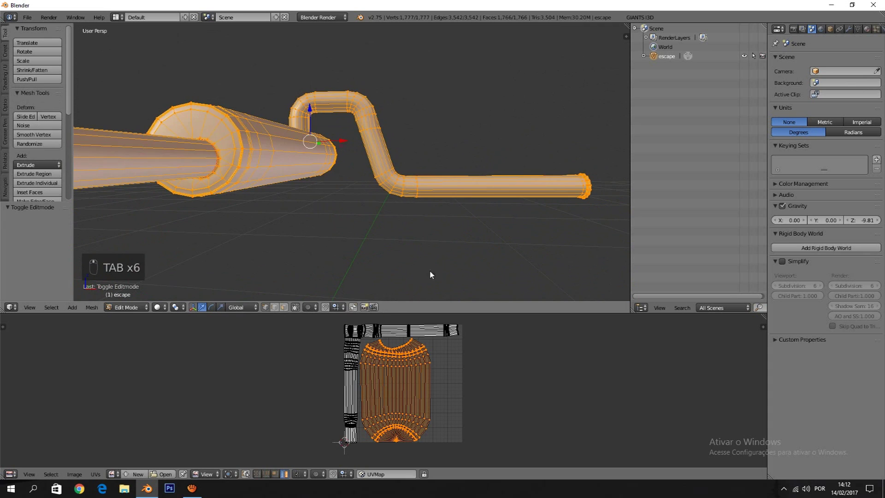
pyautogui.press('a')
pyautogui.press('a')
pyautogui.press('a')
pyautogui.press('a')
pyautogui.press('a')
pyautogui.press('a')
pyautogui.press('a')
pyautogui.press('a')
pyautogui.press('a')
pyautogui.moveTo(396, 256); pyautogui.dragTo(338, 179, button='middle')
pyautogui.press('Tab')
pyautogui.press('Tab')
# Return the exhaust to Object Mode and look over the whole model
pyautogui.press('a')
pyautogui.press('a')
pyautogui.press('a')
pyautogui.press('a')
pyautogui.press('a')
pyautogui.scroll(4, 446, 391)
pyautogui.press('Tab')
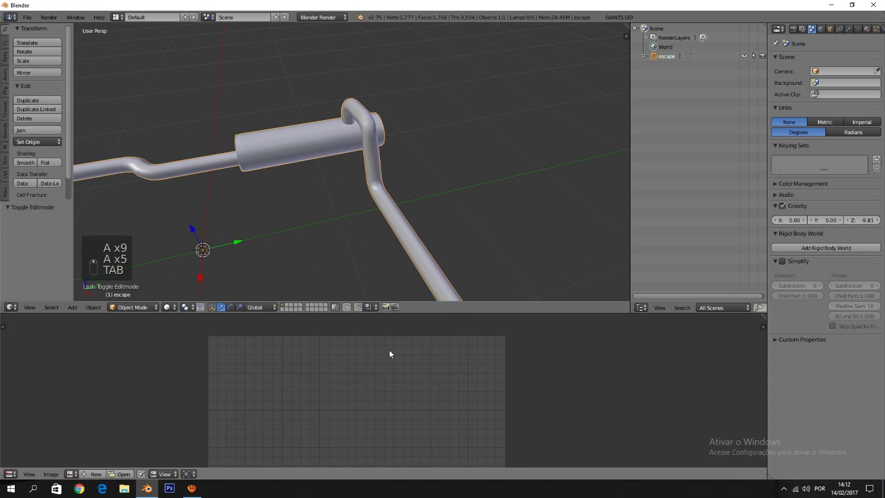
pyautogui.press('Tab')
pyautogui.press('Tab')
pyautogui.moveTo(350, 295); pyautogui.dragTo(286, 295, button='middle')
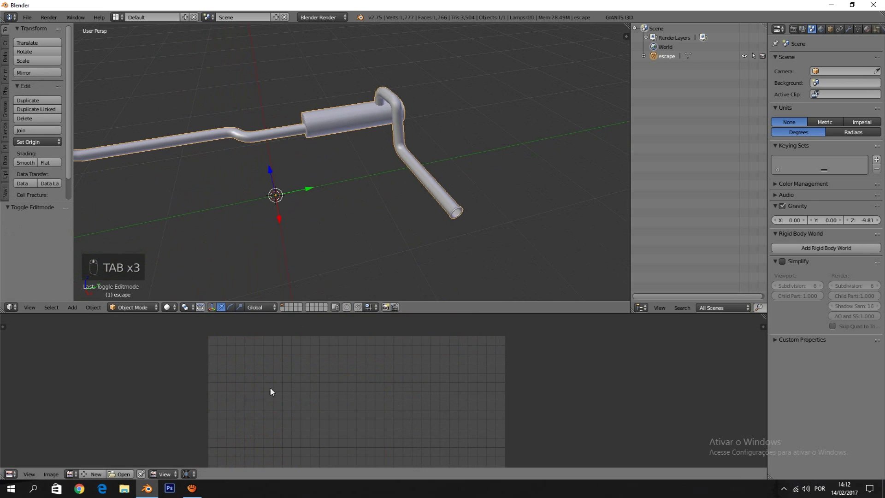
# Create a blank 1024 × 1024 px black image named escape in the UV editor
pyautogui.click(95, 474)
pyautogui.click(130, 397)
pyautogui.write('escape')
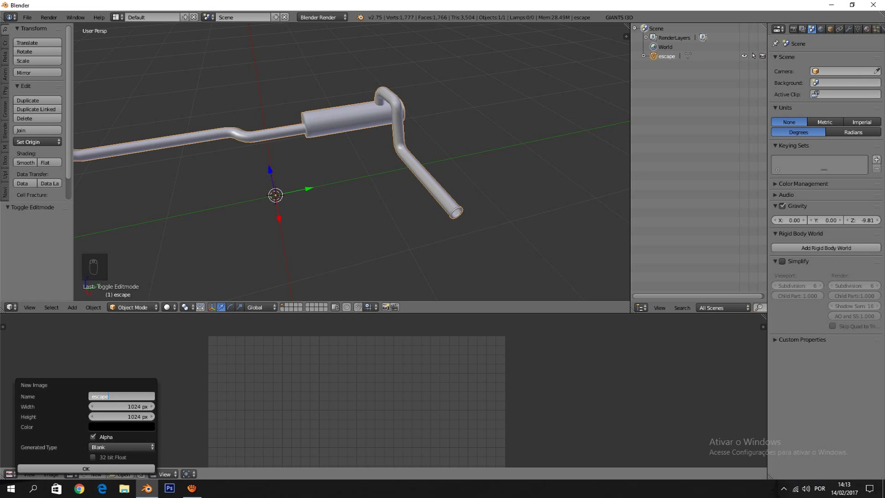
pyautogui.click(86, 468)
pyautogui.scroll(-4, 259, 276)
pyautogui.scroll(-4, 368, 357)
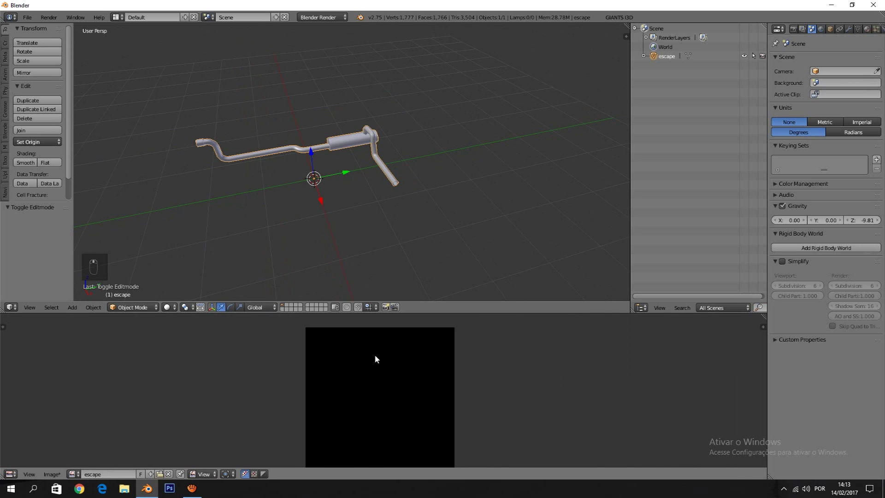
pyautogui.moveTo(448, 438); pyautogui.dragTo(438, 417, button='middle')
# Examine the exhaust from several angles in Object Mode and Edit Mode, ending close to the muffler
pyautogui.scroll(3, 394, 165)
pyautogui.moveTo(394, 165); pyautogui.dragTo(354, 149, button='middle')
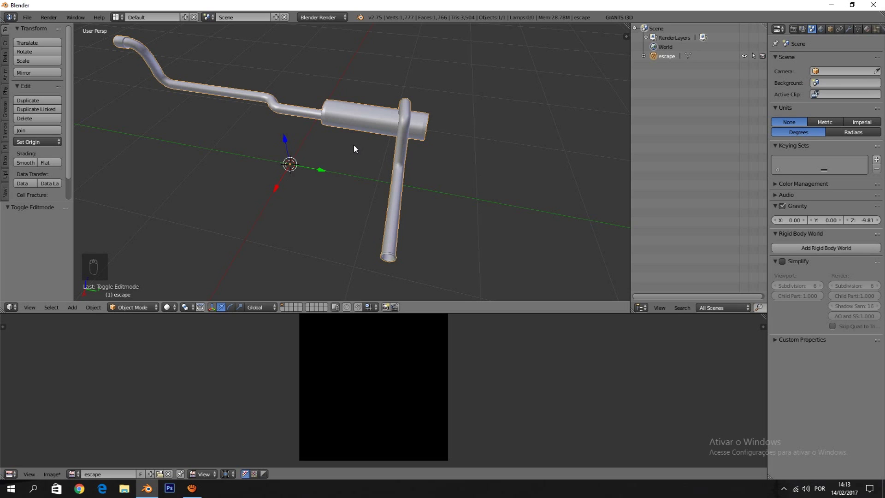
pyautogui.scroll(3, 355, 146)
pyautogui.moveTo(355, 147)
pyautogui.mouseDown(button='middle')
pyautogui.moveTo(275, 129)
pyautogui.moveTo(360, 131)
pyautogui.mouseUp(button='middle')
pyautogui.press('Tab')
pyautogui.press('Tab')
pyautogui.press('Tab')
pyautogui.press('Tab')
pyautogui.moveTo(419, 161); pyautogui.dragTo(340, 166, button='middle')
pyautogui.press('Tab')
pyautogui.press('Tab')
pyautogui.scroll(5, 345, 164)
pyautogui.press('Tab')
# Enter Edit Mode with face selection and select the ring of faces around the muffler near its inlet end cap
pyautogui.press('KP_1')
pyautogui.press('KP_3')
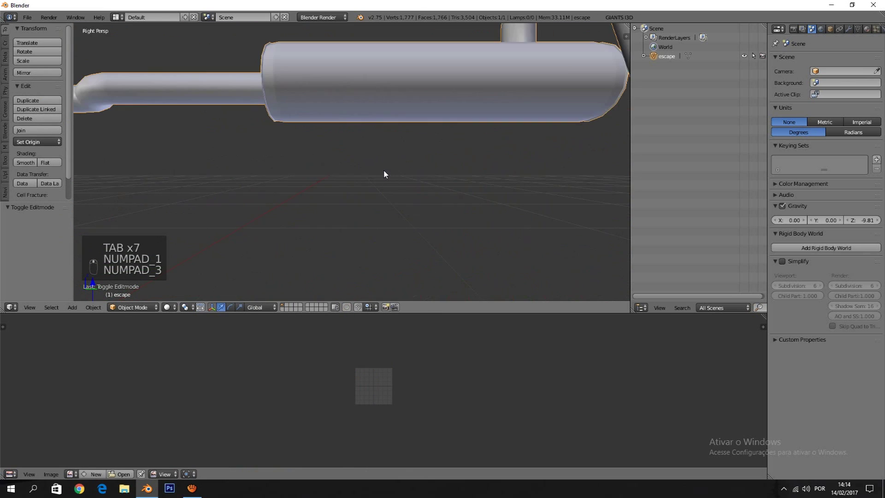
pyautogui.press('KP_5')
pyautogui.press('KP_1')
pyautogui.moveTo(390, 157); pyautogui.dragTo(356, 160, button='middle')
pyautogui.press('Tab')
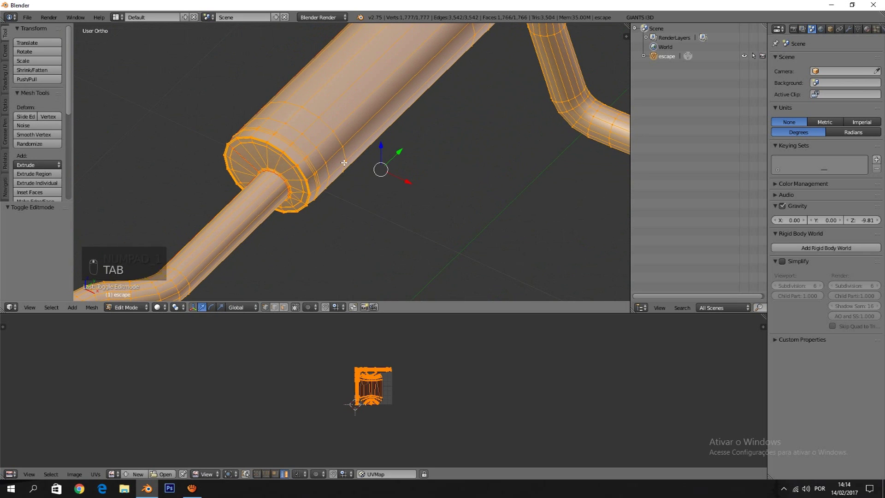
pyautogui.hotkey('ctrl', 'Tab')
pyautogui.click(322, 180)
pyautogui.keyDown('alt'); pyautogui.rightClick(324, 137); pyautogui.keyUp('alt')
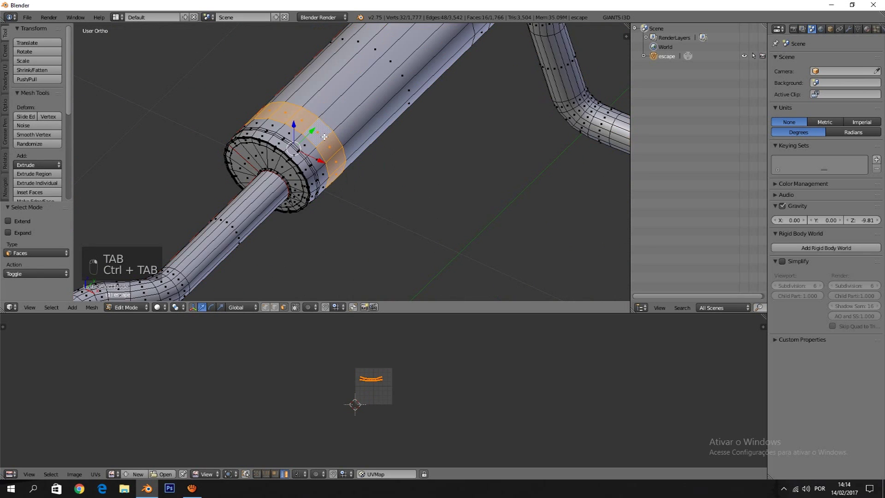
# Duplicate the face ring in place, scale the copy to 1.031 in front wireframe view and change to vertex selection
pyautogui.press('KP_1')
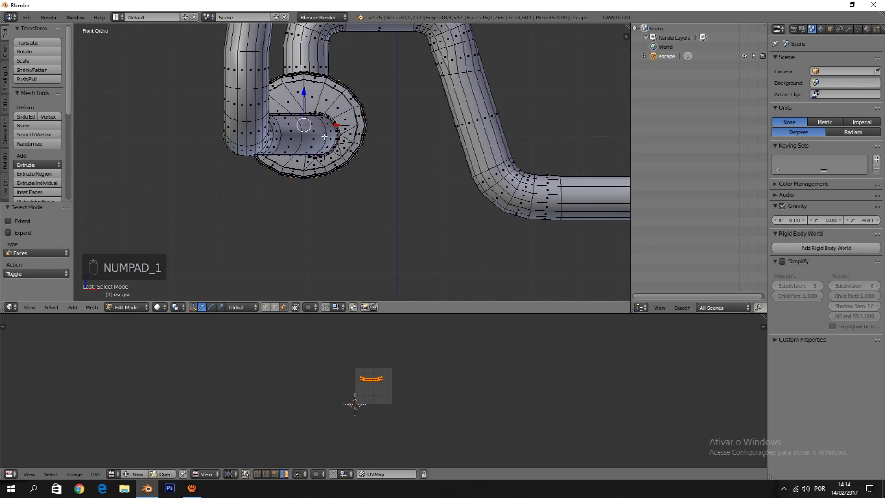
pyautogui.press('z')
pyautogui.scroll(4, 368, 130)
pyautogui.hotkey('shift', 'd')
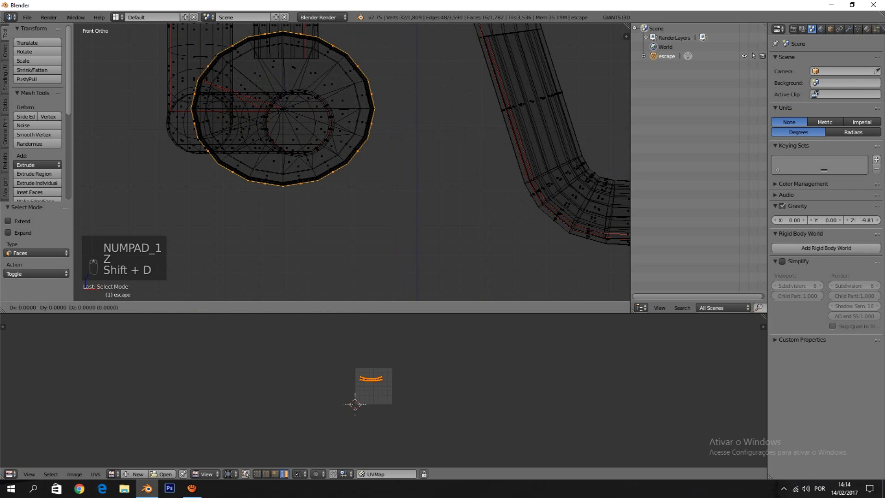
pyautogui.rightClick(388, 142)
pyautogui.press('s')
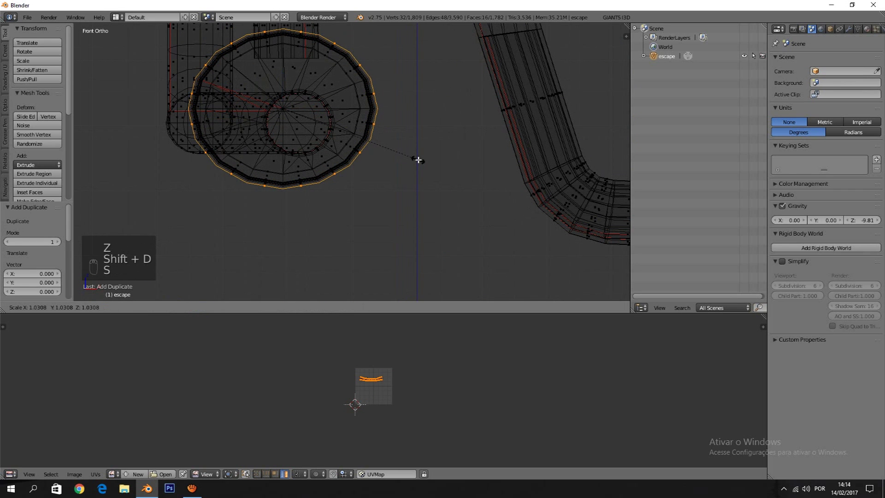
pyautogui.click(414, 158)
pyautogui.keyDown('shift'); pyautogui.moveTo(415, 158); pyautogui.dragTo(431, 193, button='middle'); pyautogui.keyUp('shift')
pyautogui.scroll(1, 387, 180)
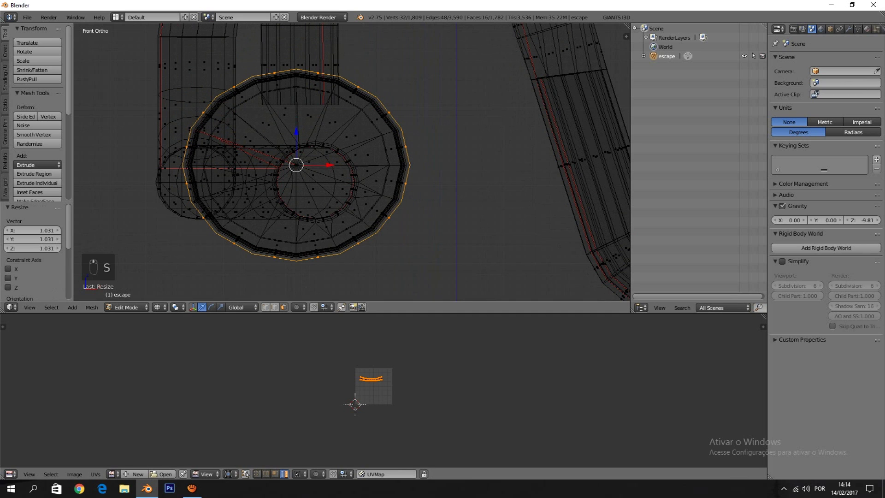
pyautogui.click(265, 307)
pyautogui.keyDown('shift'); pyautogui.moveTo(282, 177); pyautogui.dragTo(290, 200, button='middle'); pyautogui.keyUp('shift')
pyautogui.rightClick(298, 92)
pyautogui.press('c')
pyautogui.click(300, 89)
pyautogui.rightClick(301, 88)
pyautogui.hotkey('ctrl', 'z')
pyautogui.hotkey('ctrl', 'z')
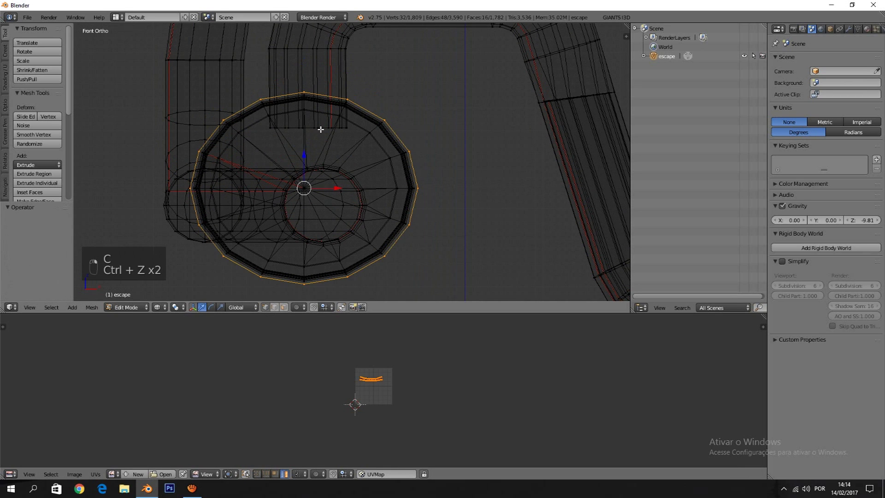
# Separate the enlarged ring from the exhaust as its own object and select it in Object Mode
pyautogui.moveTo(322, 131); pyautogui.dragTo(250, 150, button='middle')
pyautogui.press('z')
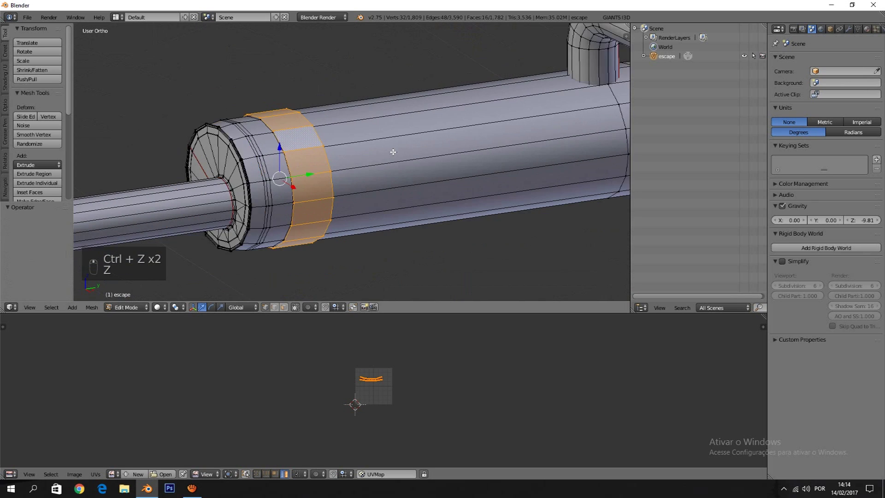
pyautogui.moveTo(392, 148); pyautogui.dragTo(393, 152, button='middle')
pyautogui.press('p')
pyautogui.click(393, 152)
pyautogui.press('Tab')
pyautogui.rightClick(303, 178)
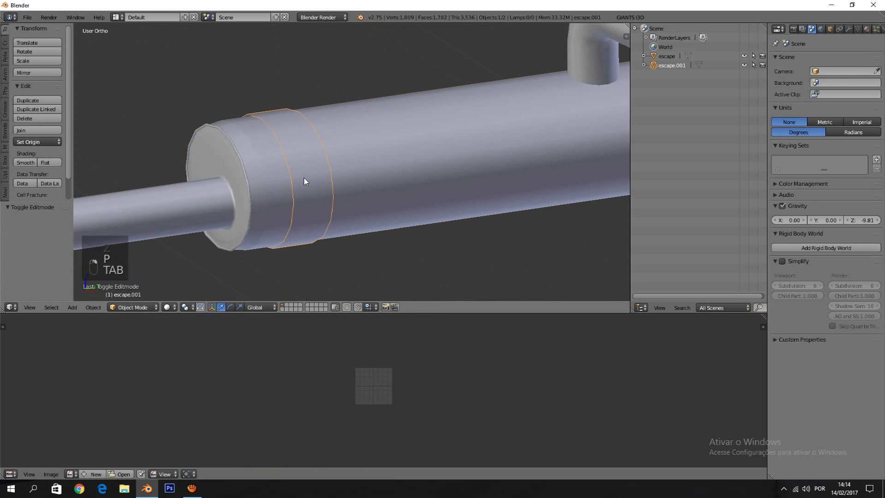
# Raise the topmost vertices of the separated ring by 0.178 along Z, working in front wireframe view
pyautogui.press('KP_1')
pyautogui.press('KP_3')
pyautogui.press('KP_1')
pyautogui.press('z')
pyautogui.press('Tab')
pyautogui.keyDown('shift'); pyautogui.moveTo(320, 162); pyautogui.dragTo(331, 199, button='middle'); pyautogui.keyUp('shift')
pyautogui.press('b')
pyautogui.press('b')
pyautogui.moveTo(310, 143); pyautogui.dragTo(335, 161)
pyautogui.moveTo(332, 131); pyautogui.dragTo(328, 56)
# Raise the vertices on both sides of the ring's peak to shape a pointed strap, and return to solid Object Mode
pyautogui.press('b')
pyautogui.moveTo(296, 141); pyautogui.dragTo(356, 172)
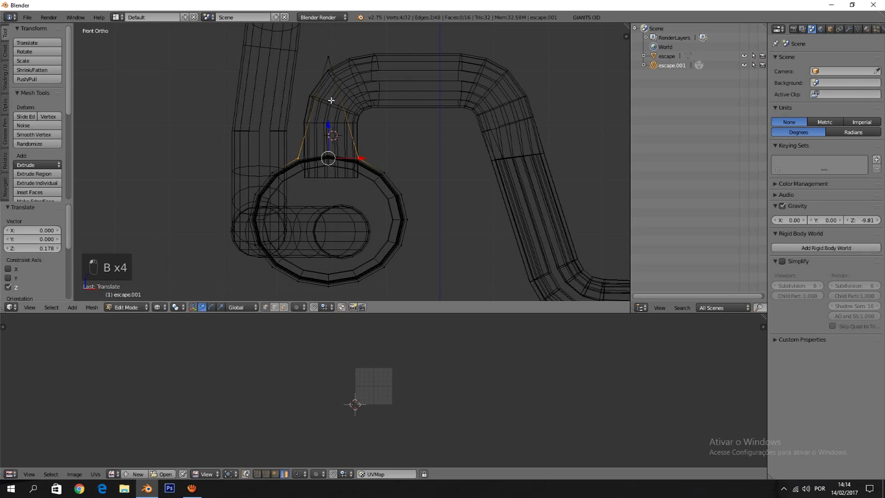
pyautogui.moveTo(329, 119); pyautogui.dragTo(333, 86)
pyautogui.rightClick(272, 172)
pyautogui.press('b')
pyautogui.moveTo(264, 143); pyautogui.dragTo(395, 188)
pyautogui.moveTo(330, 143); pyautogui.dragTo(325, 118)
pyautogui.press('b')
pyautogui.moveTo(278, 99); pyautogui.dragTo(372, 130)
pyautogui.moveTo(326, 84); pyautogui.dragTo(330, 69)
pyautogui.scroll(-2, 330, 69)
pyautogui.press('Tab')
pyautogui.press('z')
pyautogui.moveTo(460, 148); pyautogui.dragTo(333, 170, button='middle')
pyautogui.moveTo(366, 131); pyautogui.dragTo(493, 205, button='middle')
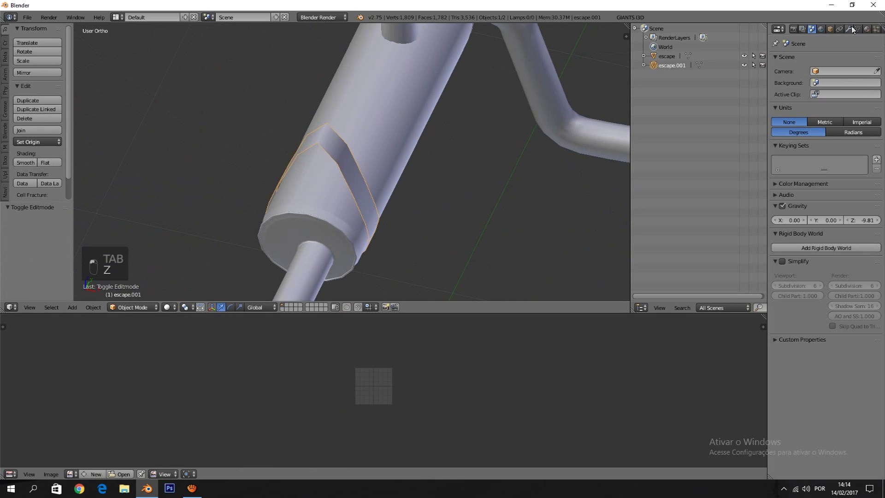
# Add a Solidify modifier to the strap and set its thickness to 0.0020
pyautogui.click(848, 28)
pyautogui.click(794, 61)
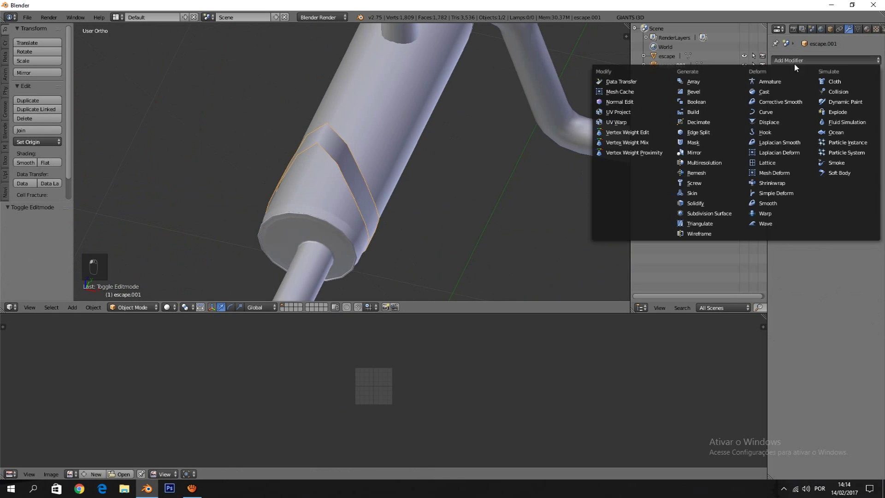
pyautogui.click(695, 203)
pyautogui.moveTo(396, 152); pyautogui.dragTo(431, 141, button='middle')
pyautogui.scroll(3, 431, 140)
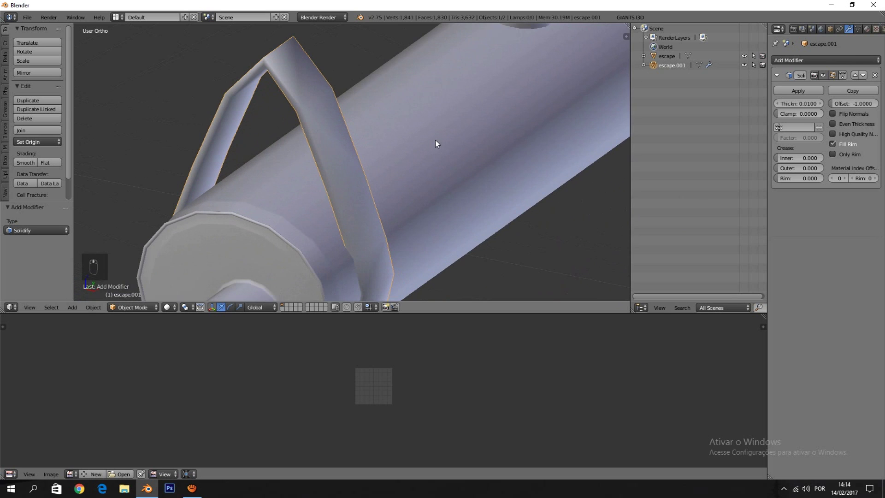
pyautogui.moveTo(814, 109); pyautogui.dragTo(773, 84)
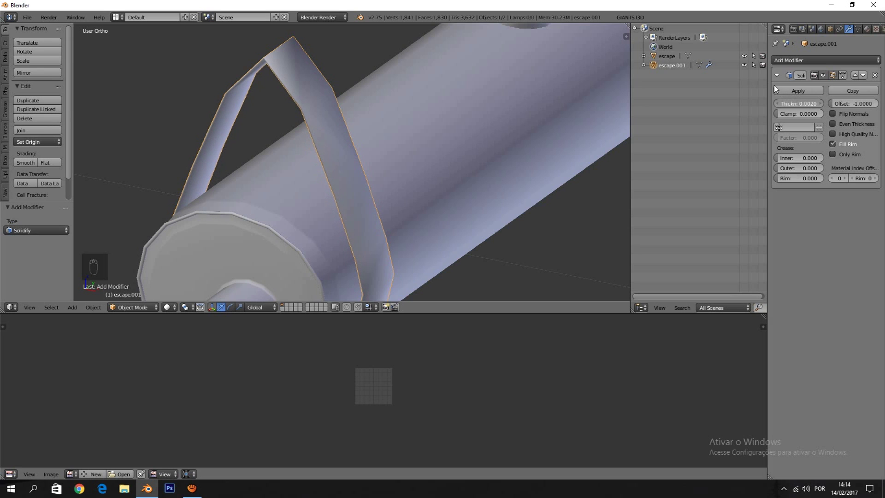
# Check the strap in Edit Mode and Object Mode and apply its Solidify modifier
pyautogui.press('Tab')
pyautogui.scroll(-2, 533, 153)
pyautogui.press('Tab')
pyautogui.press('Tab')
pyautogui.moveTo(527, 156); pyautogui.dragTo(566, 162, button='middle')
pyautogui.press('Tab')
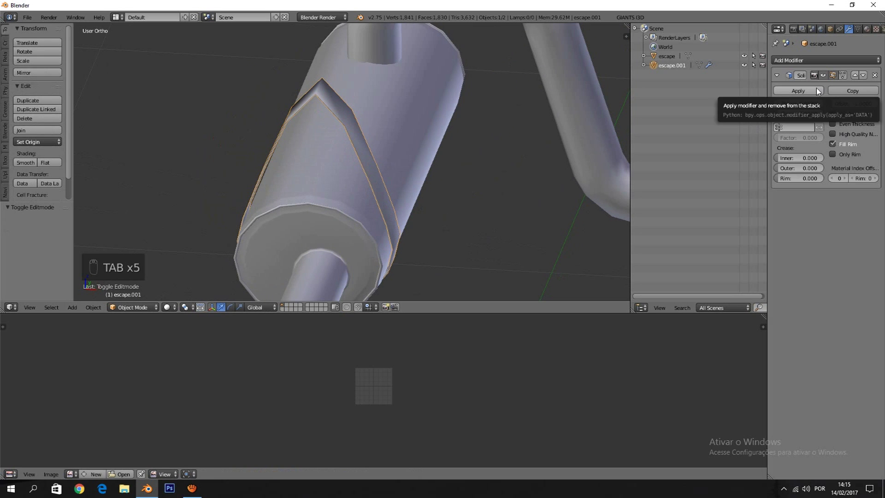
pyautogui.click(798, 90)
# Examine the thickened strap up close, comparing its mesh in Edit Mode with its shading in Object Mode
pyautogui.scroll(4, 414, 127)
pyautogui.press('Tab')
pyautogui.press('Tab')
pyautogui.press('Tab')
pyautogui.scroll(4, 403, 117)
pyautogui.moveTo(402, 117); pyautogui.dragTo(532, 102, button='middle')
pyautogui.press('Tab')
pyautogui.press('Tab')
pyautogui.press('Tab')
pyautogui.scroll(-3, 396, 121)
pyautogui.press('Tab')
pyautogui.press('Tab')
pyautogui.press('Tab')
pyautogui.press('Tab')
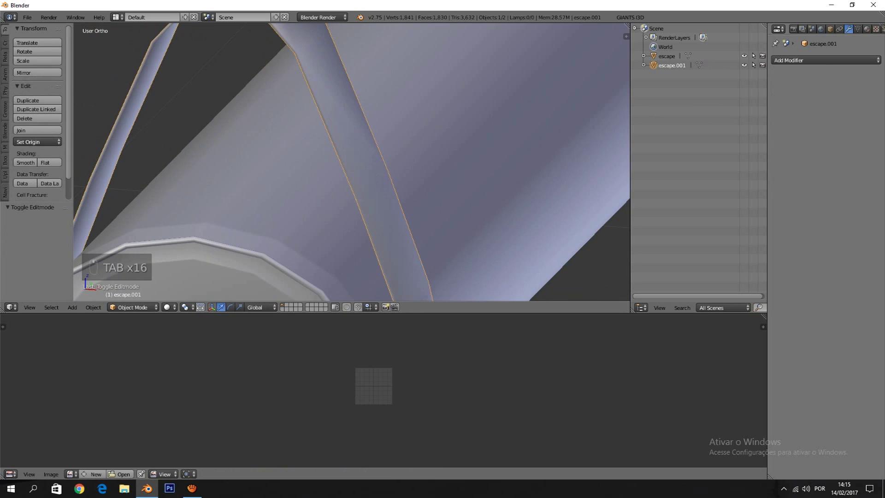
# Try a Bevel modifier on the strap, check it in wireframe and solid shading, and remove the modifier
pyautogui.click(795, 61)
pyautogui.click(706, 94)
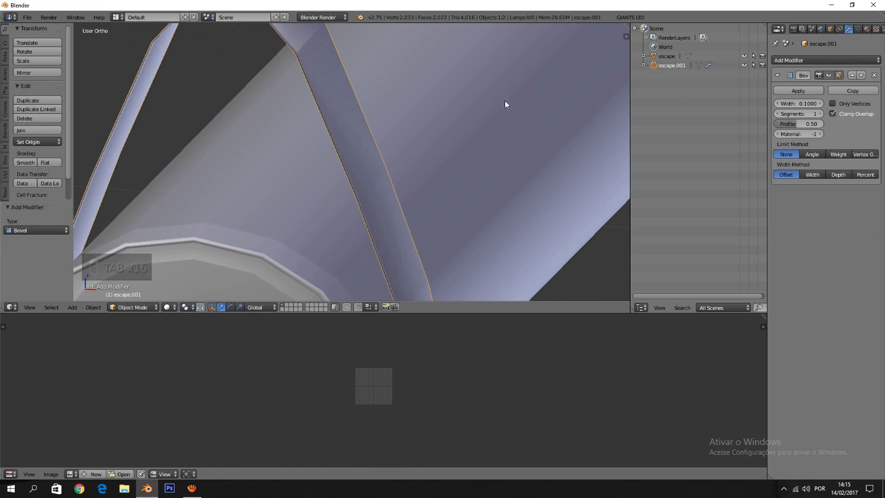
pyautogui.press('z')
pyautogui.press('z')
pyautogui.moveTo(359, 119); pyautogui.dragTo(369, 247, button='middle')
pyautogui.press('z')
pyautogui.press('z')
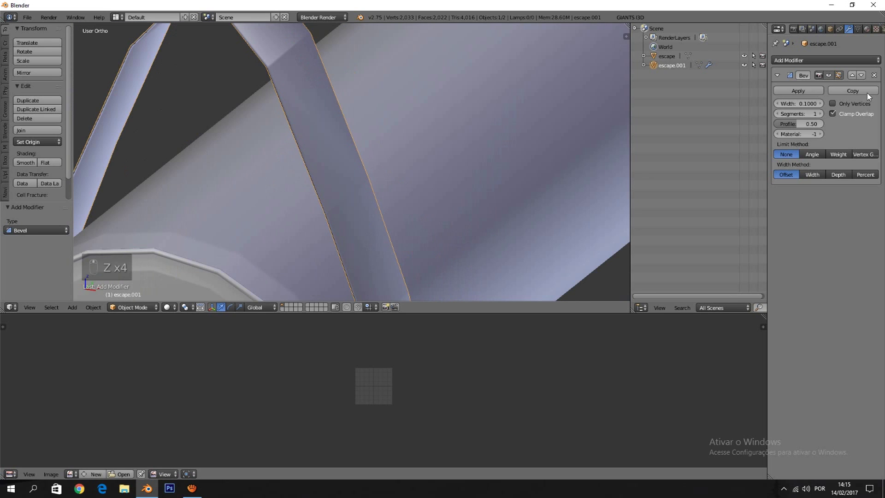
pyautogui.click(875, 76)
# Examine the strap's edges and shading from several angles in Edit Mode and Object Mode
pyautogui.press('Tab')
pyautogui.scroll(-3, 338, 160)
pyautogui.moveTo(338, 160); pyautogui.dragTo(258, 184, button='middle')
pyautogui.press('Tab')
pyautogui.moveTo(344, 184); pyautogui.dragTo(347, 138, button='middle')
pyautogui.press('Tab')
pyautogui.press('Tab')
pyautogui.press('Tab')
pyautogui.press('Tab')
pyautogui.press('Tab')
pyautogui.press('Tab')
# Cut an edge loop around the strap and slide it close to the edge facing the muffler's inlet end cap
pyautogui.scroll(4, 353, 83)
pyautogui.keyDown('shift'); pyautogui.moveTo(353, 84); pyautogui.dragTo(384, 175, button='middle'); pyautogui.keyUp('shift')
pyautogui.hotkey('ctrl', 'r')
pyautogui.rightClick(377, 113)
pyautogui.scroll(-1, 370, 118)
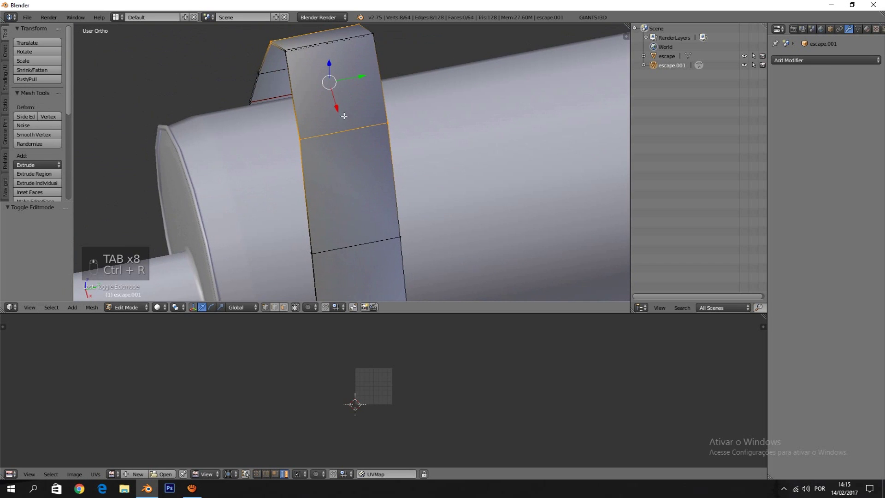
pyautogui.hotkey('ctrl', 'r')
pyautogui.click(351, 128)
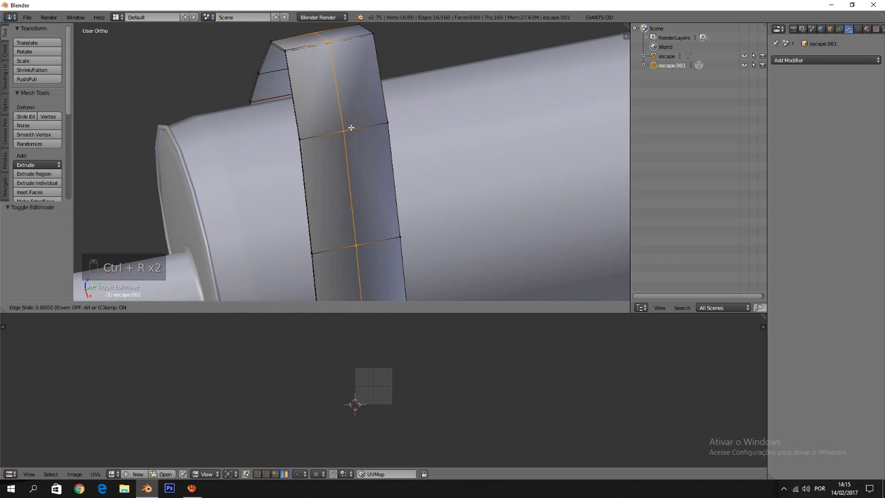
pyautogui.click(309, 129)
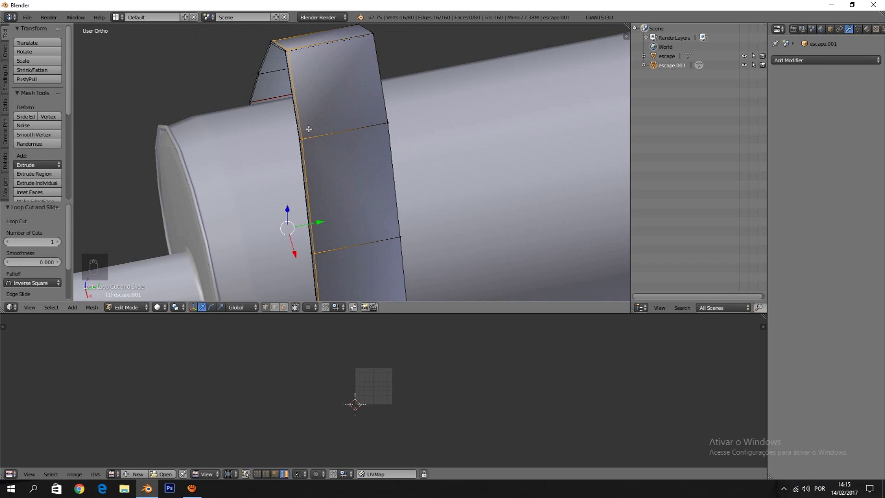
# Cut another edge loop around the strap's outer face and slide it close to the edge facing away from the inlet end cap
pyautogui.hotkey('ctrl', 'f')
pyautogui.hotkey('ctrl', 'r')
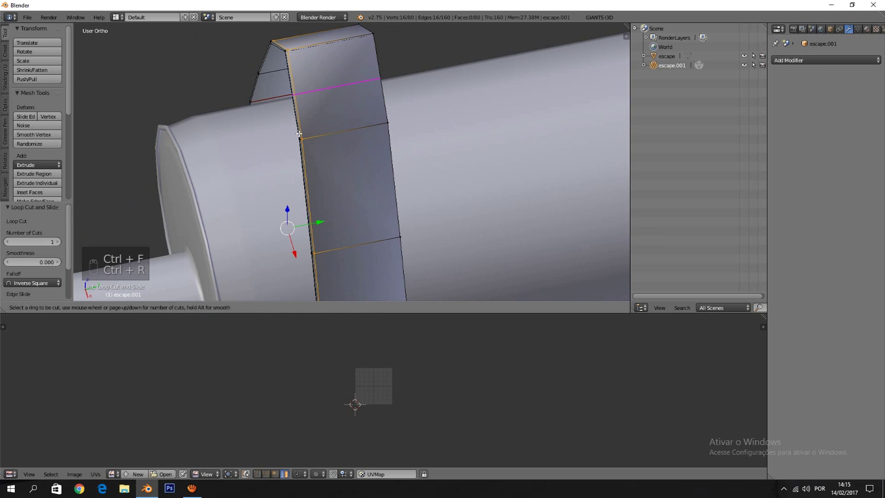
pyautogui.click(318, 137)
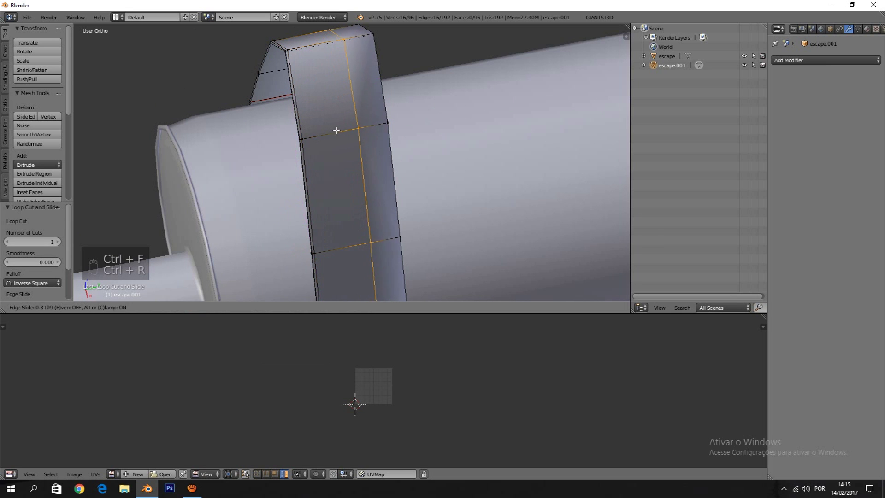
pyautogui.click(360, 124)
# Examine the strap's shading and edge loops from several angles, alternating between Object Mode and Edit Mode
pyautogui.press('Tab')
pyautogui.moveTo(362, 125); pyautogui.dragTo(296, 130, button='middle')
pyautogui.scroll(3, 391, 144)
pyautogui.press('Tab')
pyautogui.scroll(-5, 434, 89)
pyautogui.press('Tab')
pyautogui.scroll(2, 283, 105)
pyautogui.press('Tab')
pyautogui.press('Tab')
pyautogui.press('Tab')
pyautogui.press('Tab')
pyautogui.hotkey('ctrl', 'r')
pyautogui.rightClick(251, 102)
pyautogui.press('Tab')
pyautogui.moveTo(252, 102); pyautogui.dragTo(390, 130, button='middle')
pyautogui.press('Tab')
pyautogui.press('Tab')
pyautogui.press('Tab')
# Select the entire strap mesh, unwrap it, and inspect its layout in the UV editor
pyautogui.press('a')
pyautogui.press('a')
pyautogui.press('a')
pyautogui.press('a')
pyautogui.press('a')
pyautogui.press('a')
pyautogui.press('a')
pyautogui.press('u')
pyautogui.click(390, 130)
pyautogui.scroll(6, 425, 405)
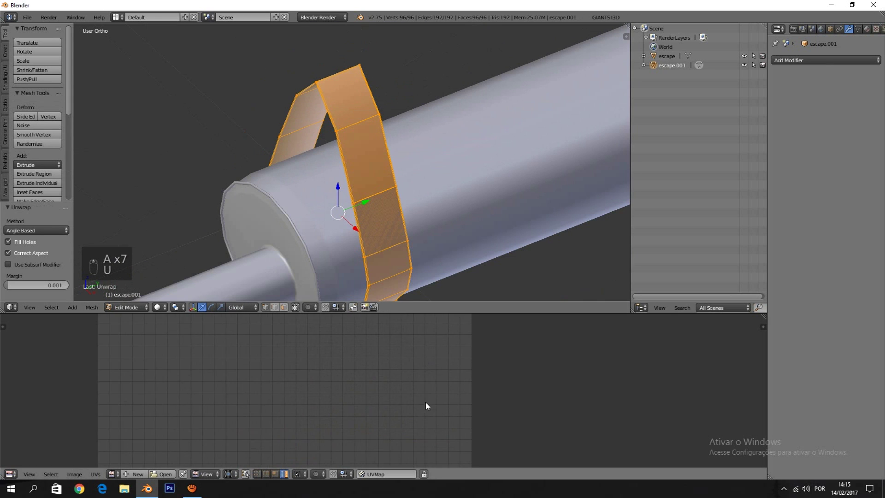
pyautogui.moveTo(473, 401); pyautogui.dragTo(437, 435, button='middle')
pyautogui.scroll(2, 377, 391)
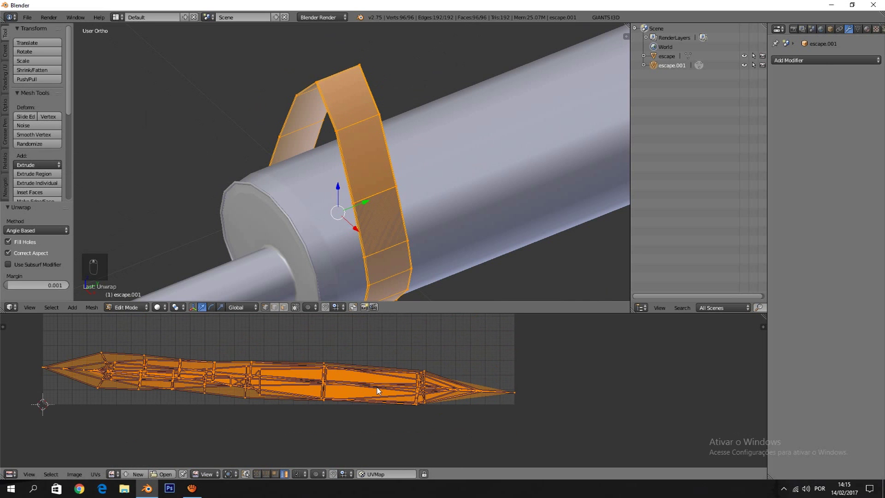
# Cut an edge loop along the strap's inner face and slide it close to the edge facing the muffler's inlet end cap
pyautogui.moveTo(414, 258); pyautogui.dragTo(288, 217, button='middle')
pyautogui.press('Tab')
pyautogui.press('Tab')
pyautogui.scroll(6, 353, 206)
pyautogui.keyDown('alt'); pyautogui.click(206, 143); pyautogui.keyUp('alt')
pyautogui.moveTo(211, 146); pyautogui.dragTo(259, 172, button='middle')
pyautogui.hotkey('ctrl', 'r')
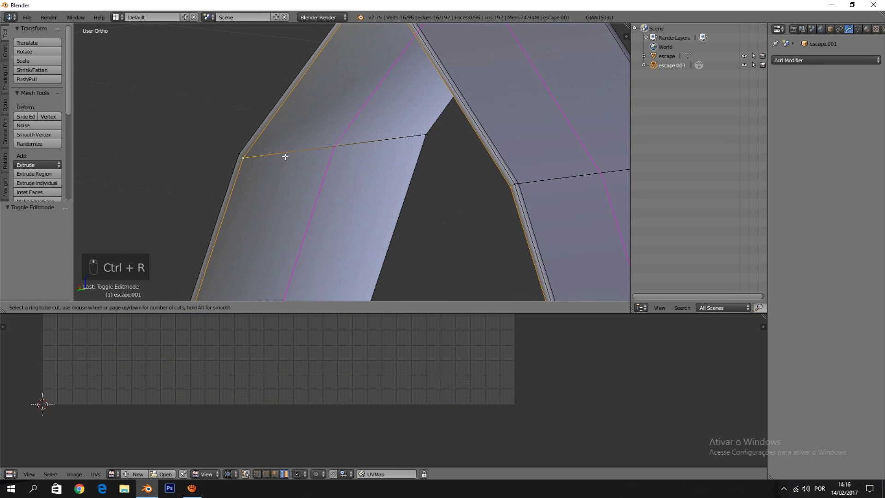
pyautogui.click(285, 157)
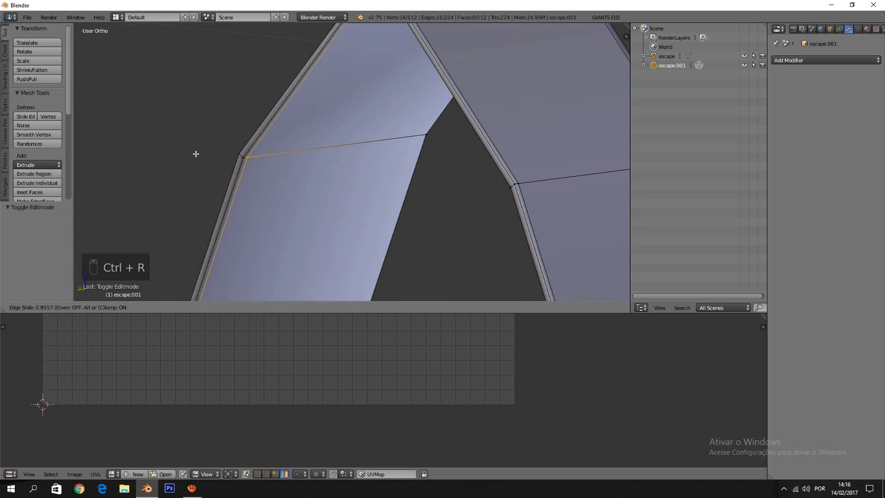
pyautogui.click(195, 153)
# Cut a second edge loop along the strap's inner face, slide it close to the opposite edge, and check the shading
pyautogui.hotkey('ctrl', 'r')
pyautogui.click(303, 162)
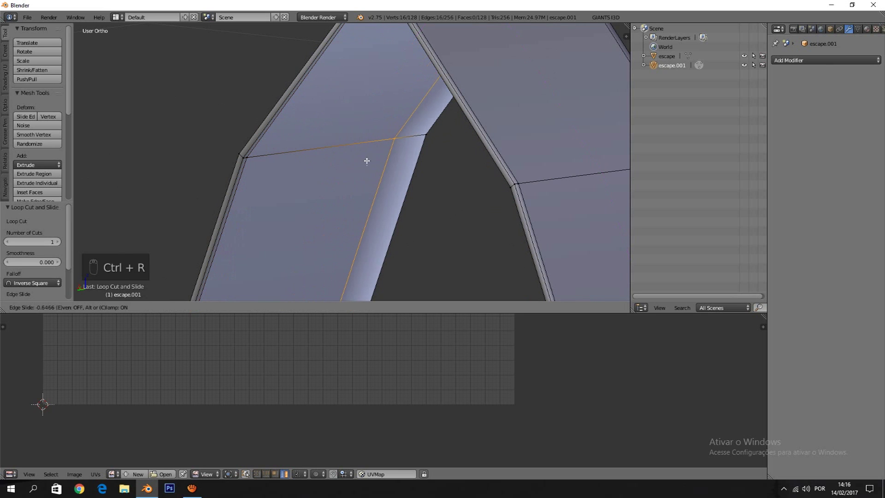
pyautogui.click(389, 158)
pyautogui.press('Tab')
pyautogui.scroll(-5, 389, 158)
pyautogui.moveTo(454, 177); pyautogui.dragTo(380, 178, button='middle')
pyautogui.press('Tab')
pyautogui.scroll(5, 379, 178)
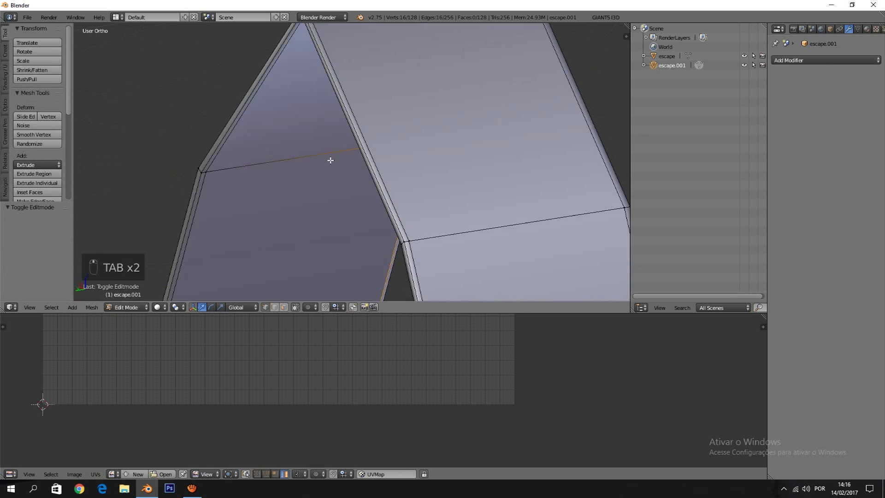
# Mark the selected inner edge loop as a seam and unwrap the entire strap again
pyautogui.scroll(-5, 194, 173)
pyautogui.moveTo(221, 172); pyautogui.dragTo(347, 144, button='middle')
pyautogui.hotkey('ctrl', 'e')
pyautogui.click(345, 145)
pyautogui.scroll(-2, 336, 178)
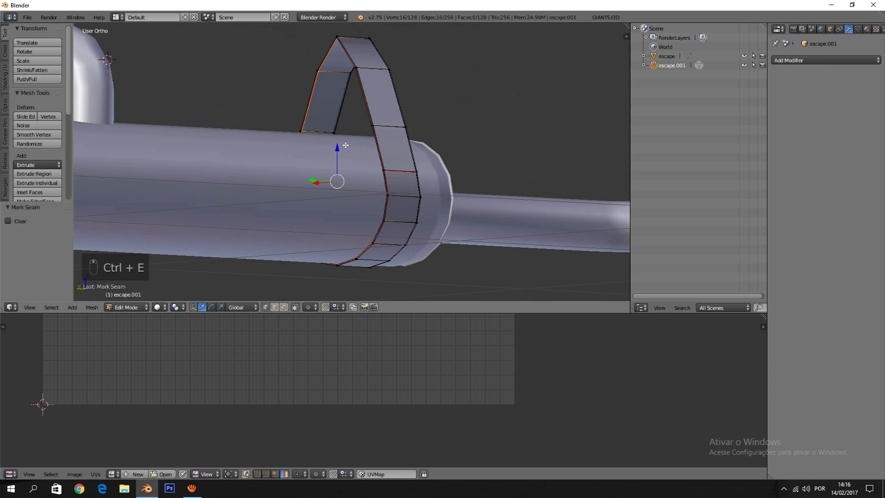
pyautogui.moveTo(336, 178); pyautogui.dragTo(361, 170, button='middle')
pyautogui.press('a')
pyautogui.press('a')
pyautogui.press('a')
pyautogui.press('a')
pyautogui.press('a')
pyautogui.press('u')
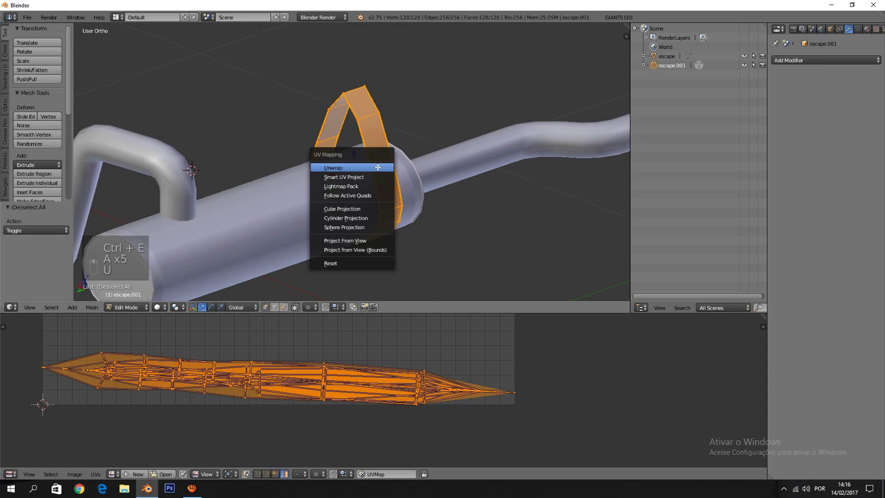
pyautogui.click(378, 168)
pyautogui.scroll(-3, 258, 369)
pyautogui.scroll(3, 258, 369)
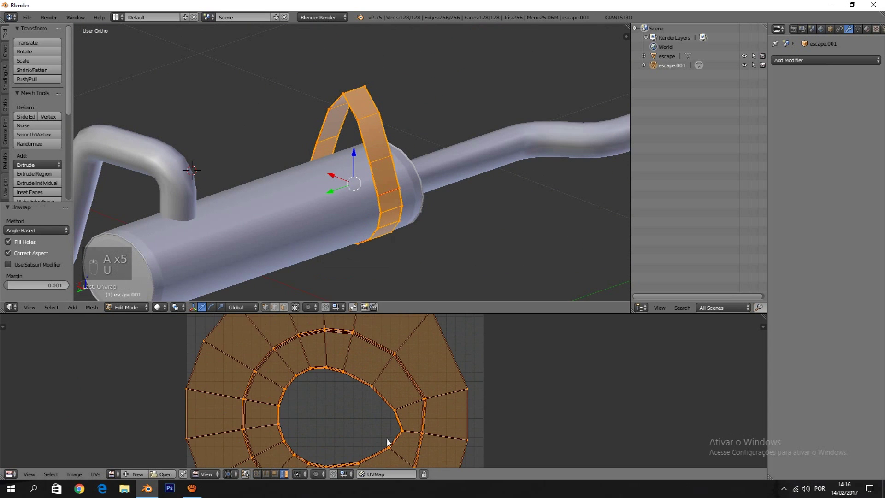
pyautogui.scroll(-2, 415, 405)
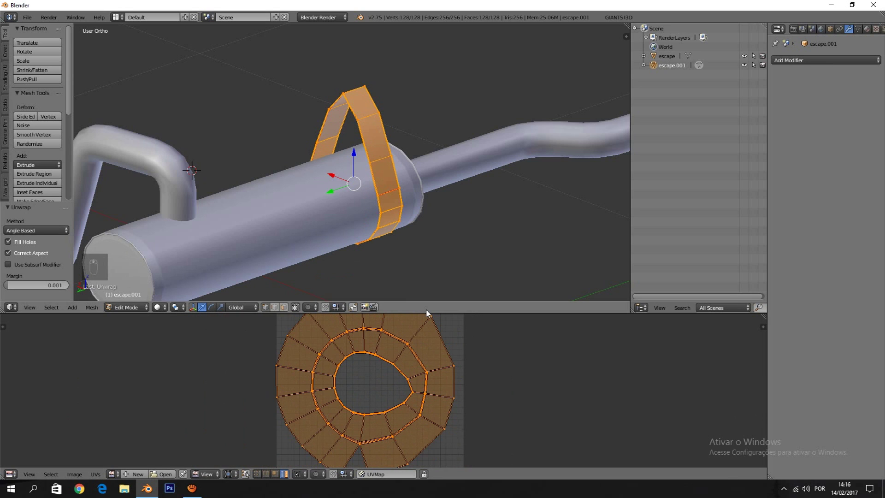
pyautogui.scroll(2, 387, 210)
# Compare the unwrapped strap in Object Mode and Edit Mode from another angle
pyautogui.press('Tab')
pyautogui.moveTo(387, 210); pyautogui.dragTo(336, 168, button='middle')
pyautogui.press('Tab')
pyautogui.press('Tab')
pyautogui.press('Tab')
pyautogui.press('Tab')
# Duplicate the strap in Edit Mode and place the copy near the opposite end of the muffler
pyautogui.press('KP_1')
pyautogui.press('KP_3')
pyautogui.press('Tab')
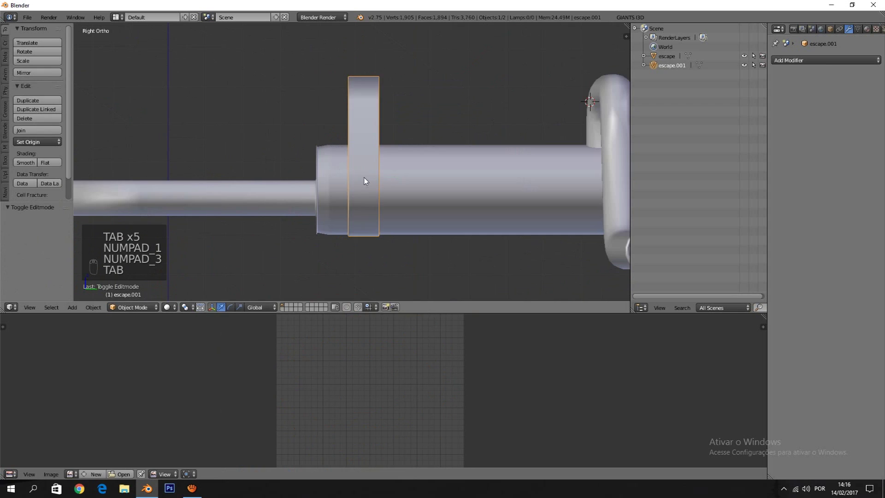
pyautogui.press('Tab')
pyautogui.moveTo(440, 199); pyautogui.dragTo(559, 203, button='middle')
pyautogui.hotkey('shift', 'd')
pyautogui.click(571, 206)
pyautogui.press('Tab')
pyautogui.scroll(4, 415, 172)
# Select the geometry of both straps, unwrap it, and return to Object Mode
pyautogui.press('Tab')
pyautogui.press('Tab')
pyautogui.press('Tab')
pyautogui.press('a')
pyautogui.press('a')
pyautogui.press('a')
pyautogui.press('a')
pyautogui.press('a')
pyautogui.press('a')
pyautogui.press('a')
pyautogui.press('a')
pyautogui.press('u')
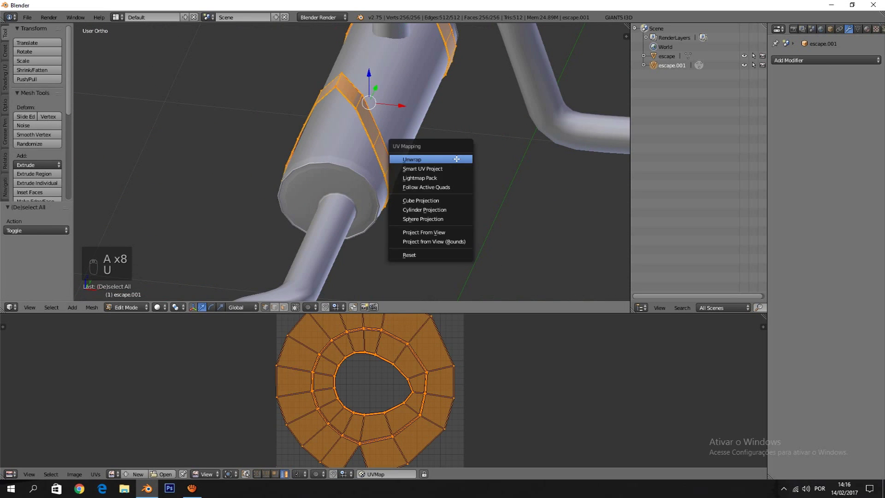
pyautogui.click(456, 159)
pyautogui.press('a')
pyautogui.press('a')
pyautogui.press('a')
pyautogui.press('Tab')
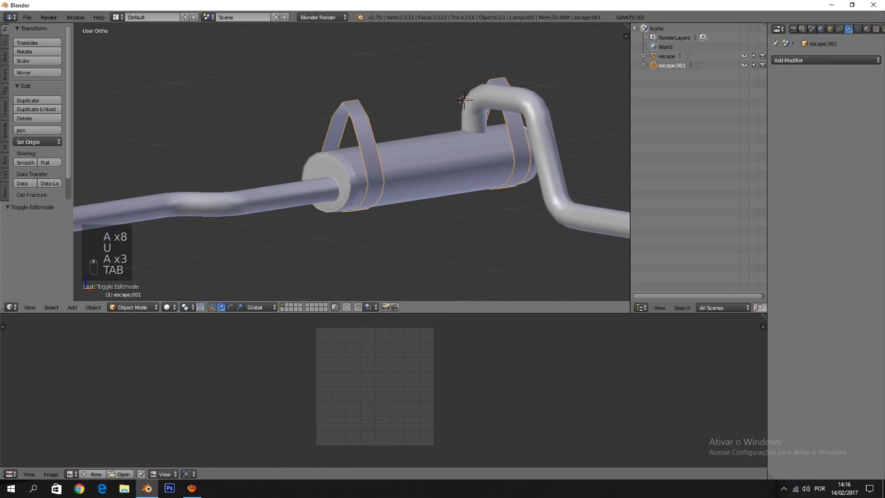
# Add a new material named escape to the muffler and pipe object
pyautogui.click(867, 29)
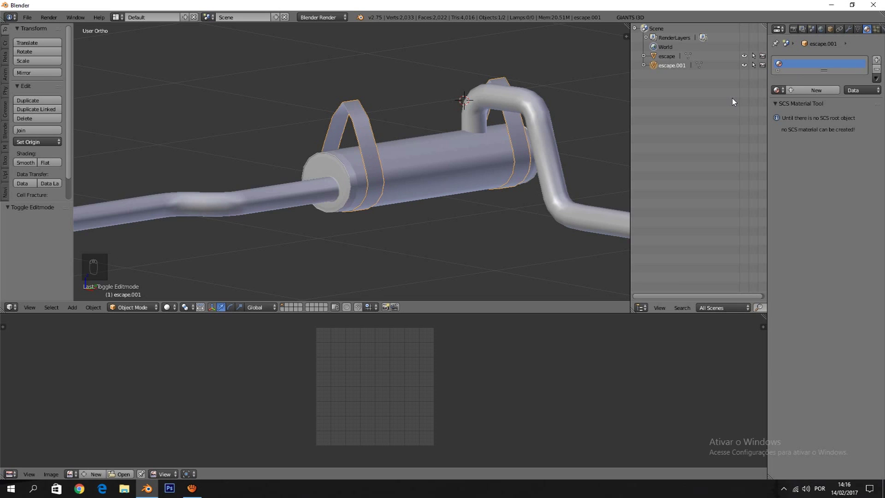
pyautogui.rightClick(445, 152)
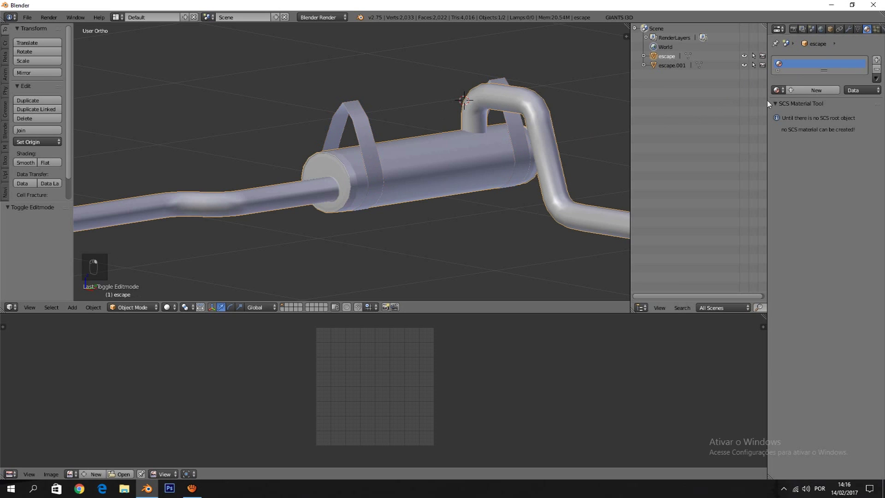
pyautogui.click(815, 90)
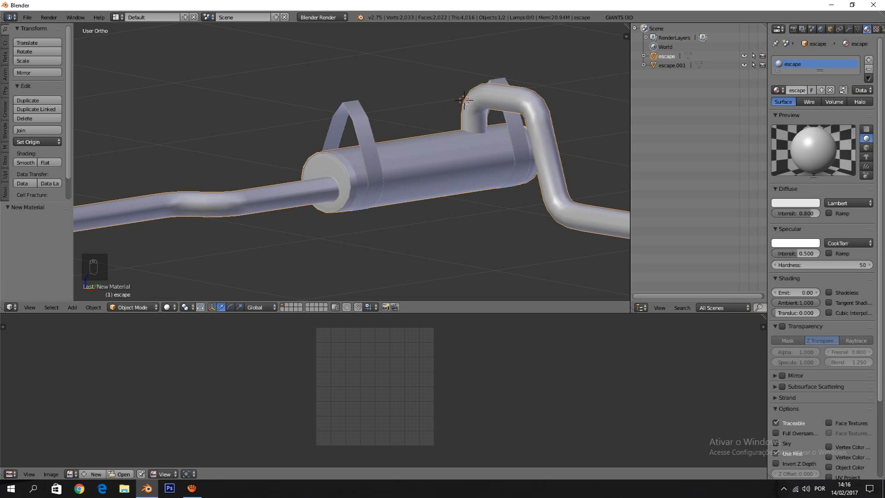
pyautogui.scroll(2, 379, 133)
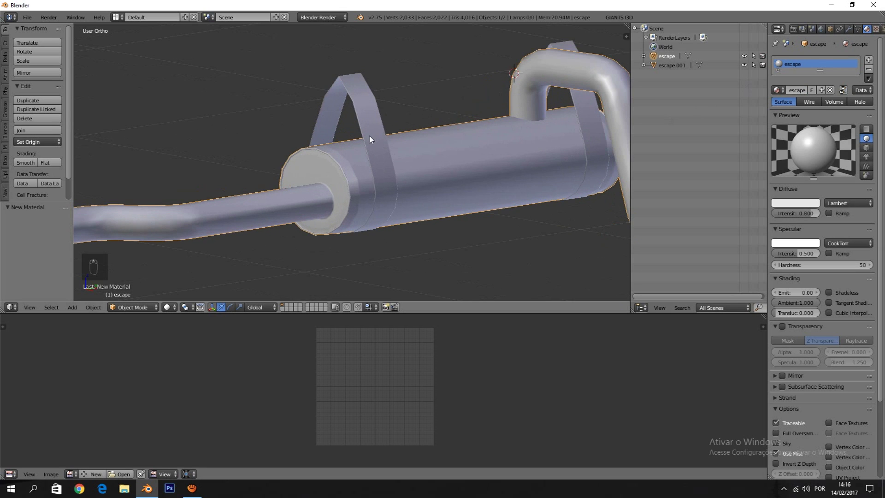
# Add a new material named suporte to the straps object
pyautogui.rightClick(370, 136)
pyautogui.click(805, 91)
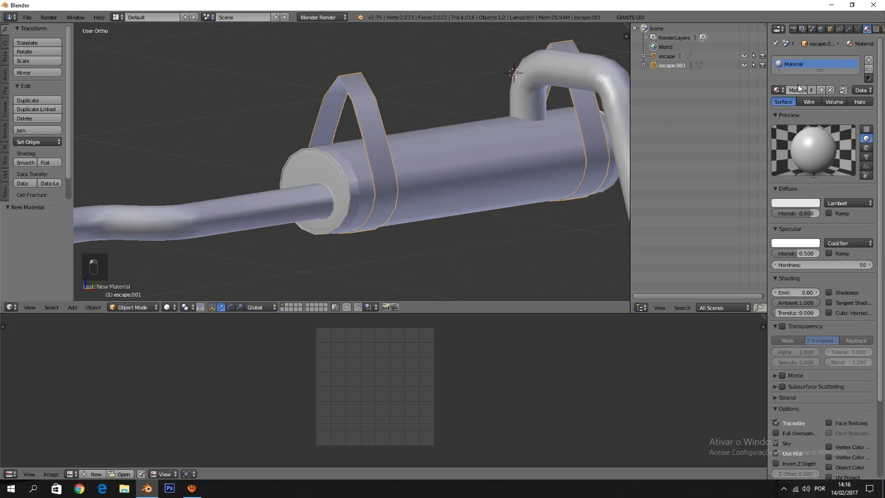
pyautogui.click(797, 85)
pyautogui.scroll(-3, 505, 151)
# Examine both straps on the muffler, alternating between Edit Mode and Object Mode
pyautogui.press('Tab')
pyautogui.moveTo(505, 151); pyautogui.dragTo(437, 168, button='middle')
pyautogui.press('Tab')
pyautogui.press('Tab')
pyautogui.press('Tab')
pyautogui.press('Tab')
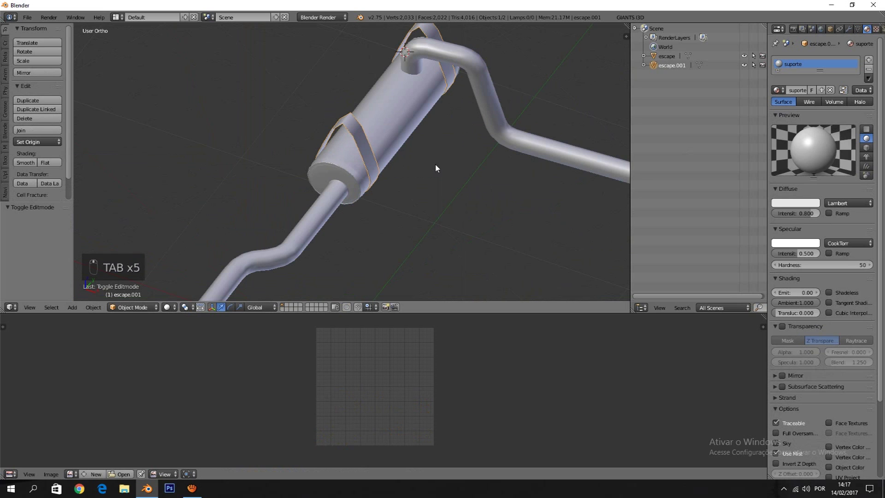
# Select the exhaust and the straps together and join them into one object with the straps active
pyautogui.moveTo(403, 123); pyautogui.dragTo(394, 124, button='middle')
pyautogui.rightClick(394, 124)
pyautogui.press('a')
pyautogui.rightClick(383, 123)
pyautogui.keyDown('shift'); pyautogui.rightClick(354, 130); pyautogui.keyUp('shift')
pyautogui.hotkey('ctrl', 'j')
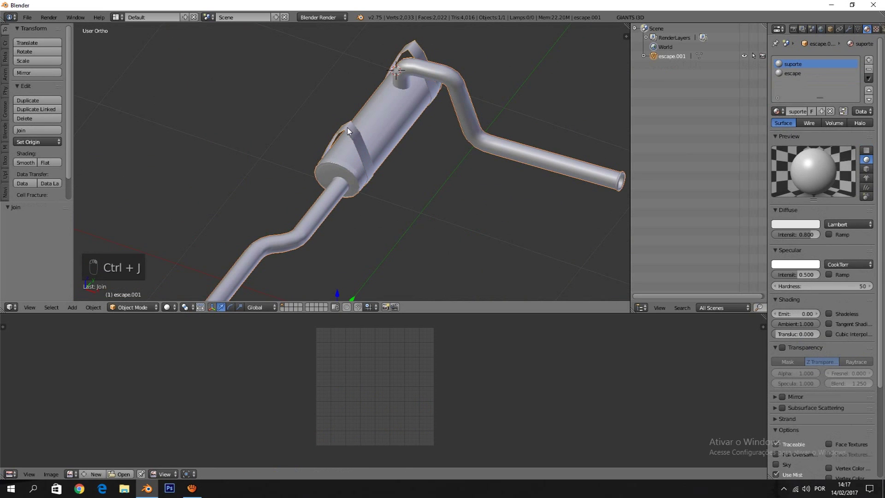
# Check which faces use the escape and suporte materials by selecting and deselecting them by material slot
pyautogui.press('Tab')
pyautogui.scroll(3, 348, 129)
pyautogui.press('Tab')
pyautogui.scroll(-1, 384, 142)
pyautogui.click(817, 72)
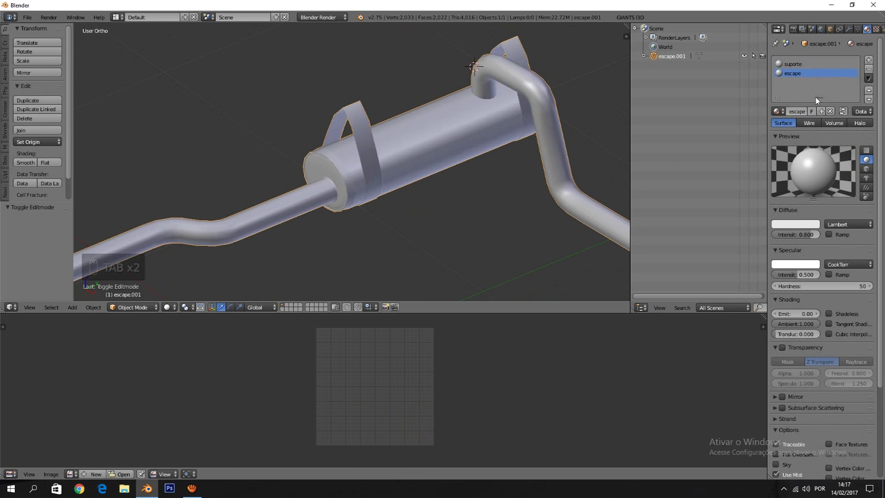
pyautogui.press('Tab')
pyautogui.press('a')
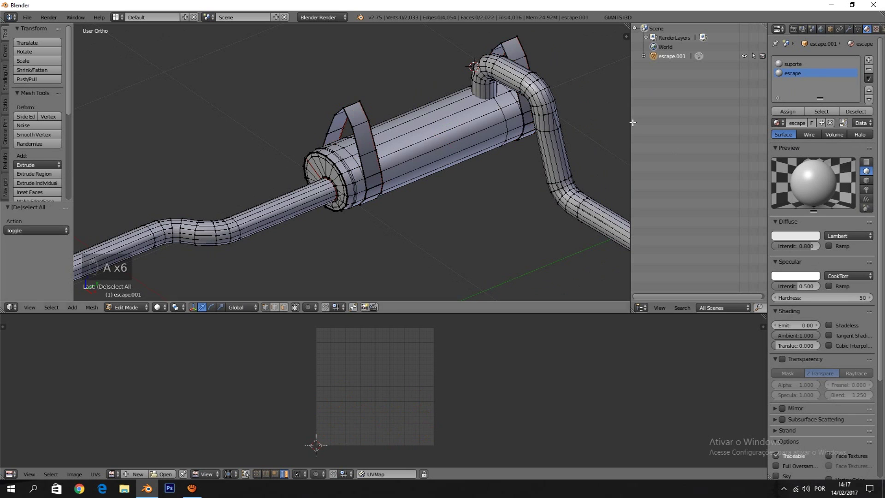
pyautogui.click(828, 110)
pyautogui.moveTo(461, 161); pyautogui.dragTo(401, 83, button='middle')
pyautogui.click(856, 111)
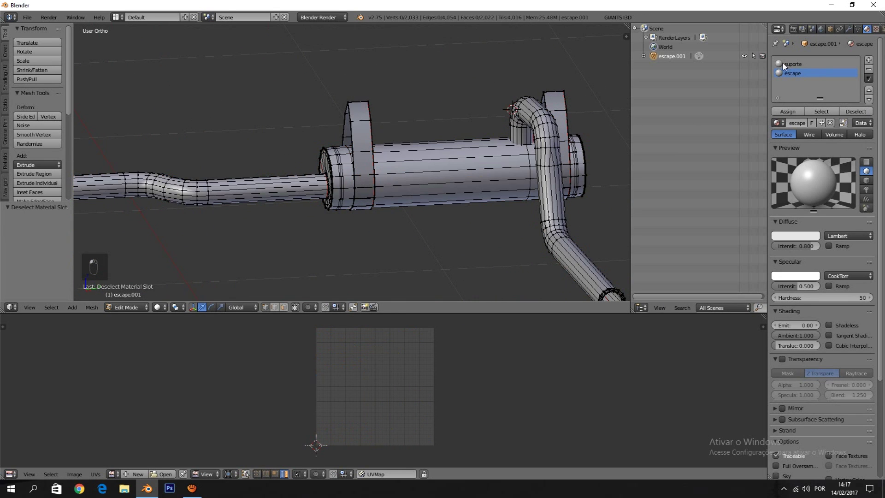
pyautogui.click(822, 112)
pyautogui.moveTo(461, 115); pyautogui.dragTo(313, 73, button='middle')
# Return to Object Mode and deselect the joined exhaust
pyautogui.press('Tab')
pyautogui.press('Tab')
pyautogui.press('Tab')
pyautogui.scroll(-5, 432, 101)
pyautogui.press('a')
pyautogui.press('a')
pyautogui.press('a')
pyautogui.press('a')
pyautogui.press('a')
pyautogui.scroll(3, 332, 76)
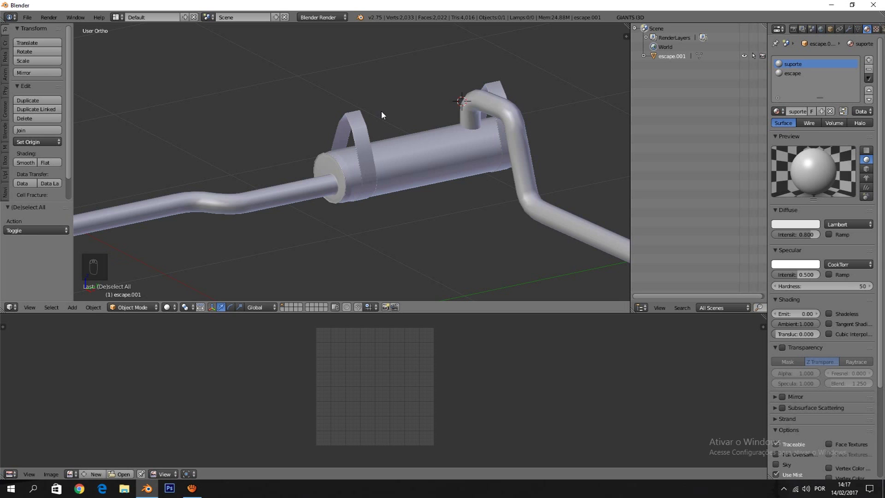
# Examine the joined exhaust around the strap and inlet end cap in Edit Mode and Object Mode
pyautogui.scroll(3, 381, 112)
pyautogui.scroll(-1, 381, 112)
pyautogui.press('Tab')
pyautogui.press('Tab')
pyautogui.press('Tab')
pyautogui.moveTo(381, 112); pyautogui.dragTo(417, 166, button='middle')
pyautogui.press('Tab')
pyautogui.moveTo(339, 179); pyautogui.dragTo(392, 186, button='middle')
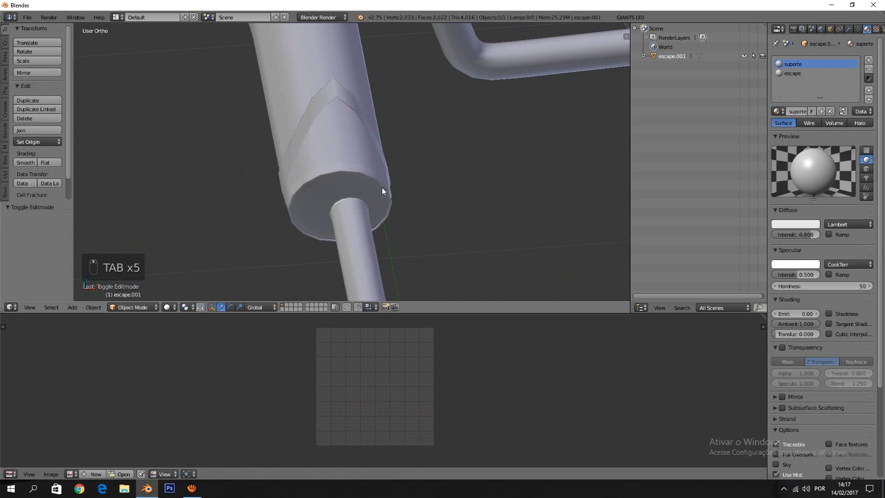
# Switch the render engine to Cycles Render and preview the exhaust with rendered viewport shading
pyautogui.click(322, 17)
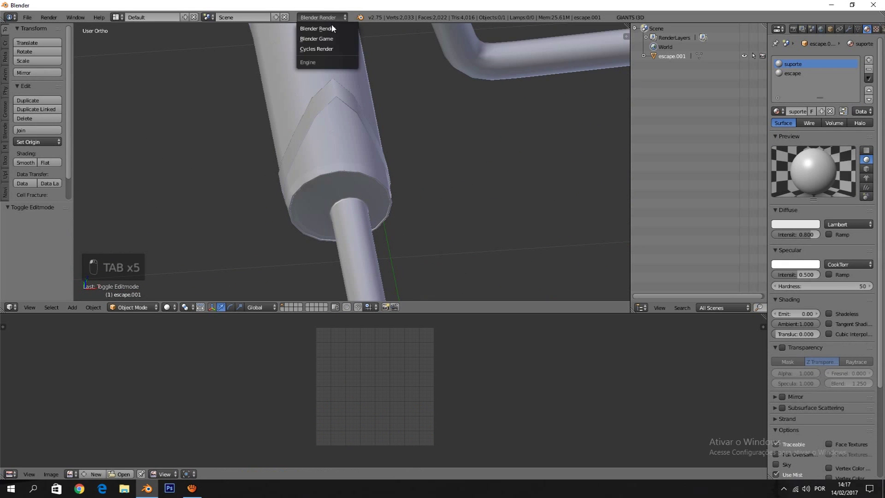
pyautogui.click(321, 49)
pyautogui.scroll(-4, 458, 146)
pyautogui.moveTo(459, 147)
pyautogui.mouseDown(button='middle')
pyautogui.moveTo(381, 138)
pyautogui.moveTo(457, 144)
pyautogui.mouseUp(button='middle')
pyautogui.press('Tab')
pyautogui.press('Tab')
pyautogui.scroll(2, 445, 147)
pyautogui.scroll(-4, 445, 146)
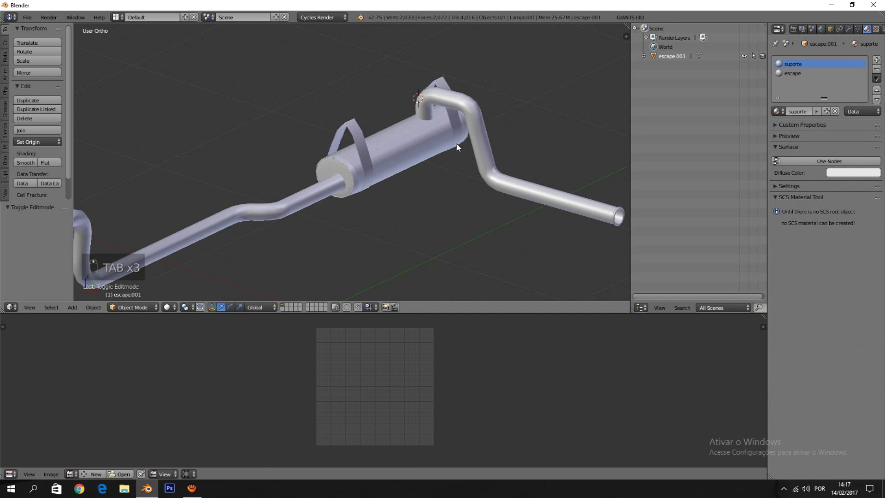
pyautogui.hotkey('shift', 'z')
pyautogui.scroll(1, 438, 141)
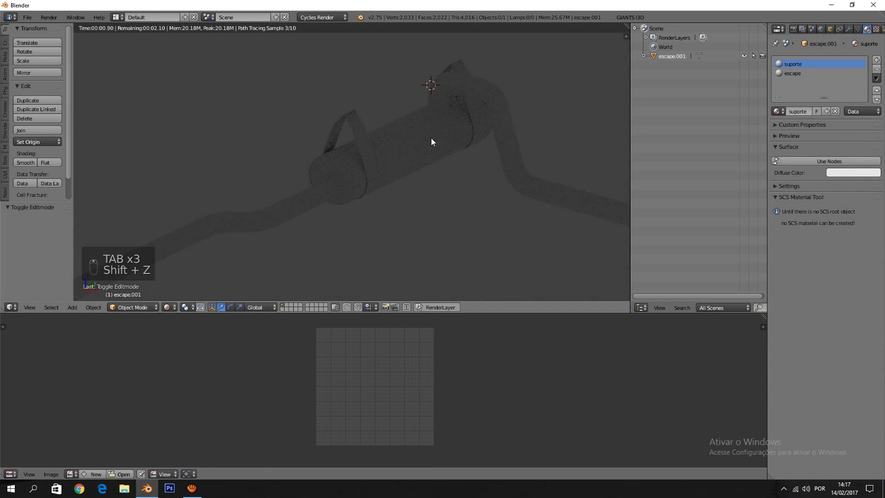
# Return the viewport to solid shading and enable nodes for the suporte and escape materials
pyautogui.press('z')
pyautogui.press('z')
pyautogui.press('z')
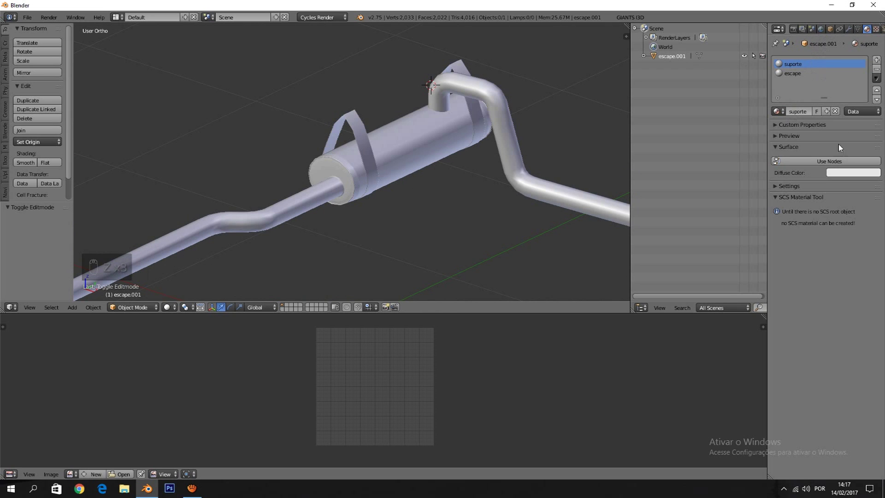
pyautogui.click(809, 162)
pyautogui.click(800, 74)
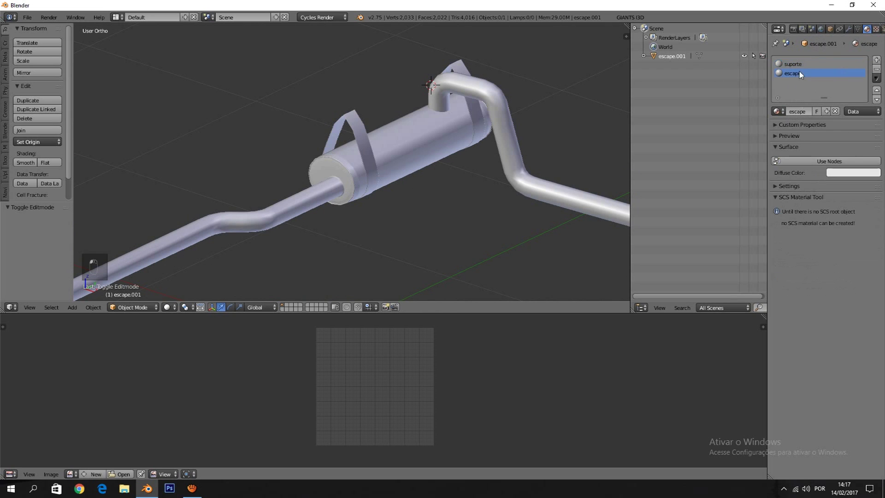
pyautogui.click(822, 159)
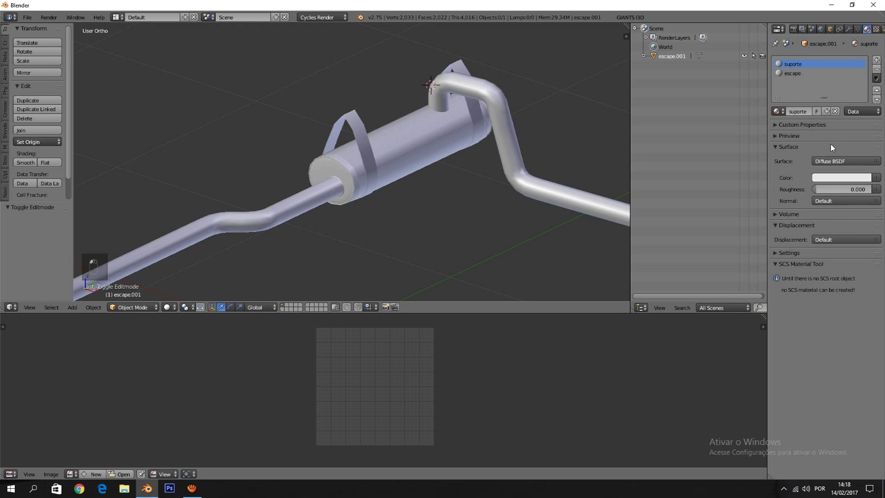
# Enable ambient occlusion for the World with a factor of 0.38 and check its effect in rendered viewport shading
pyautogui.click(823, 32)
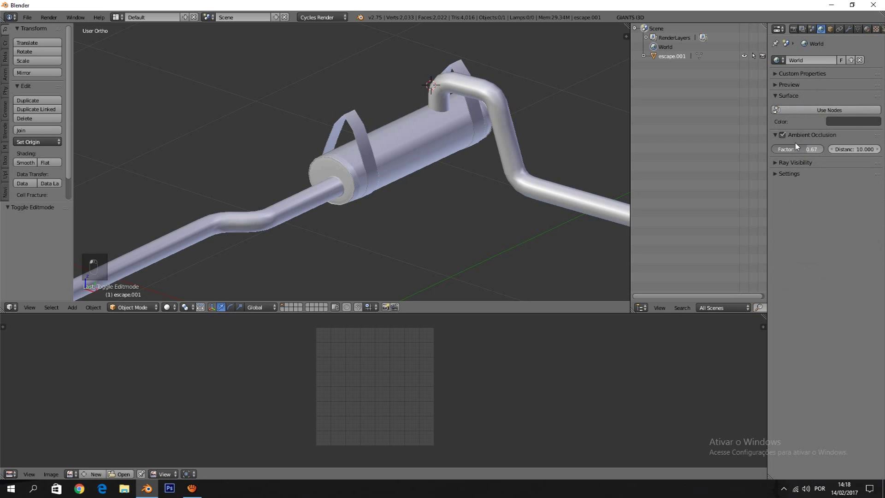
pyautogui.hotkey('shift', 'z')
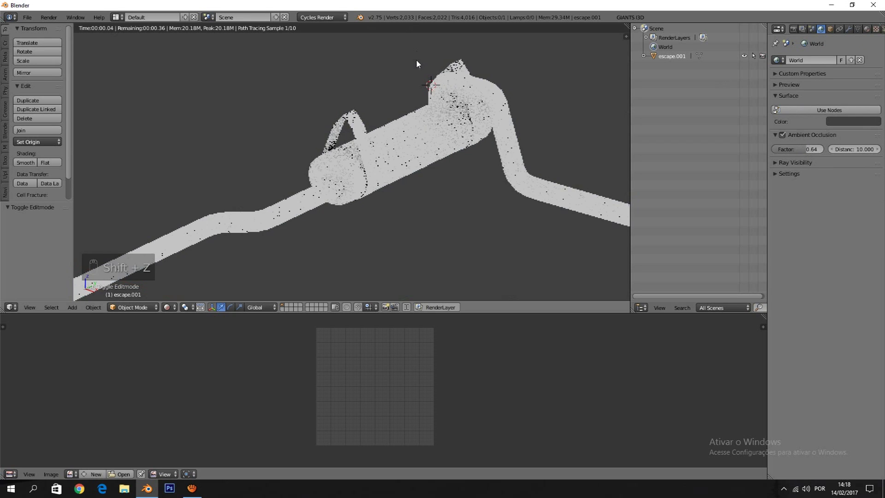
pyautogui.moveTo(807, 148); pyautogui.dragTo(796, 149)
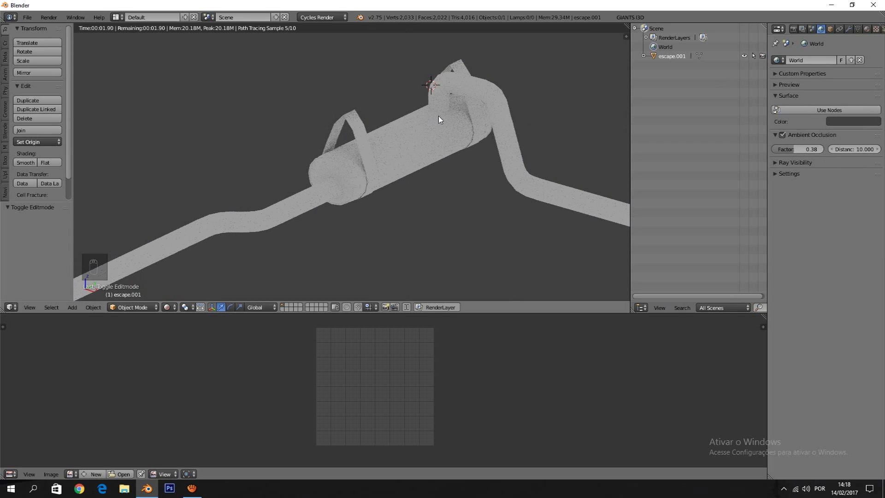
pyautogui.press('z')
pyautogui.press('z')
# Select the whole exhaust mesh in Edit Mode and unwrap it
pyautogui.scroll(7, 417, 135)
pyautogui.press('Tab')
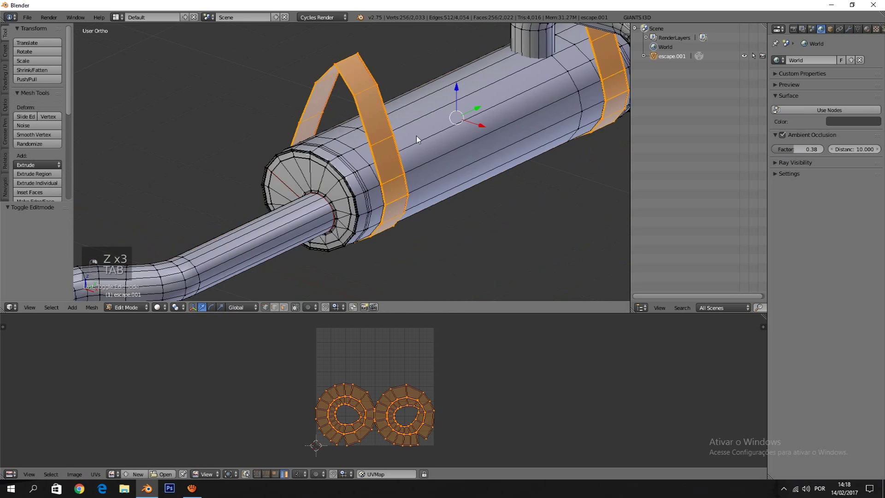
pyautogui.scroll(-6, 416, 136)
pyautogui.press('a')
pyautogui.press('a')
pyautogui.scroll(2, 418, 129)
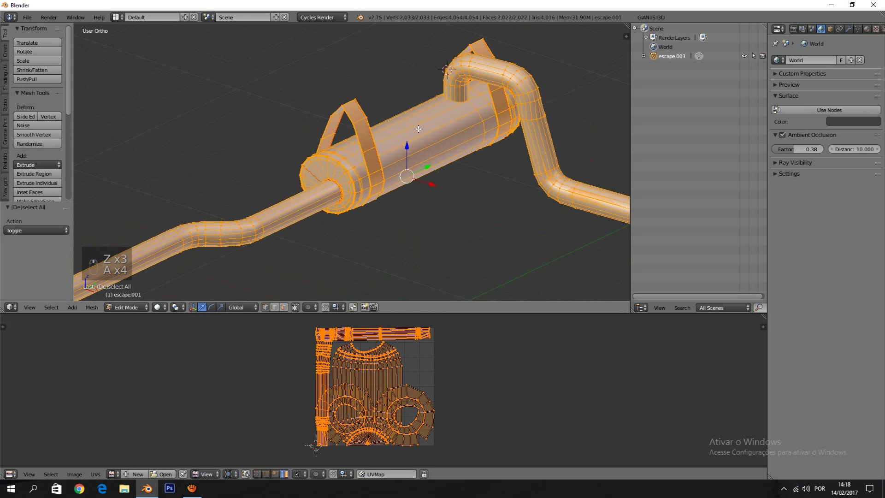
pyautogui.press('u')
pyautogui.click(418, 129)
# Move and scale up the muffler body and both strap UV islands to fill the free space beside the pipe islands
pyautogui.scroll(3, 397, 396)
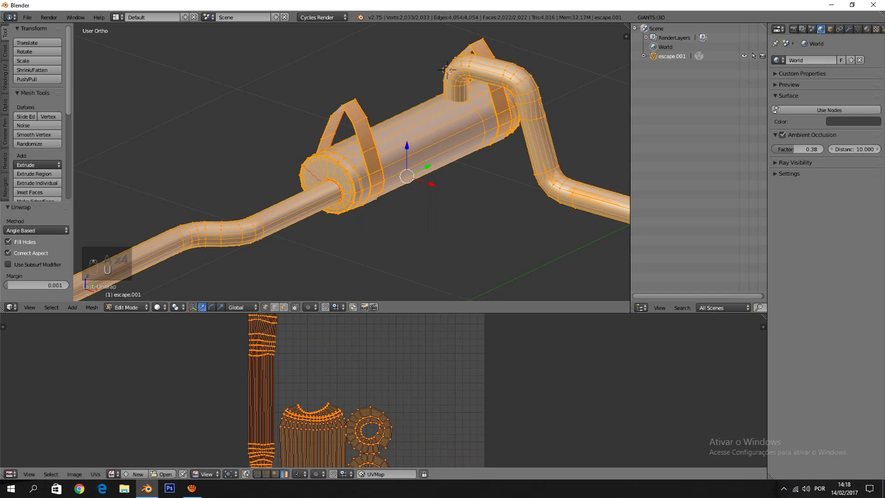
pyautogui.moveTo(402, 399); pyautogui.dragTo(389, 351, button='middle')
pyautogui.keyDown('shift'); pyautogui.rightClick(388, 413); pyautogui.keyUp('shift')
pyautogui.keyDown('shift'); pyautogui.rightClick(379, 355); pyautogui.keyUp('shift')
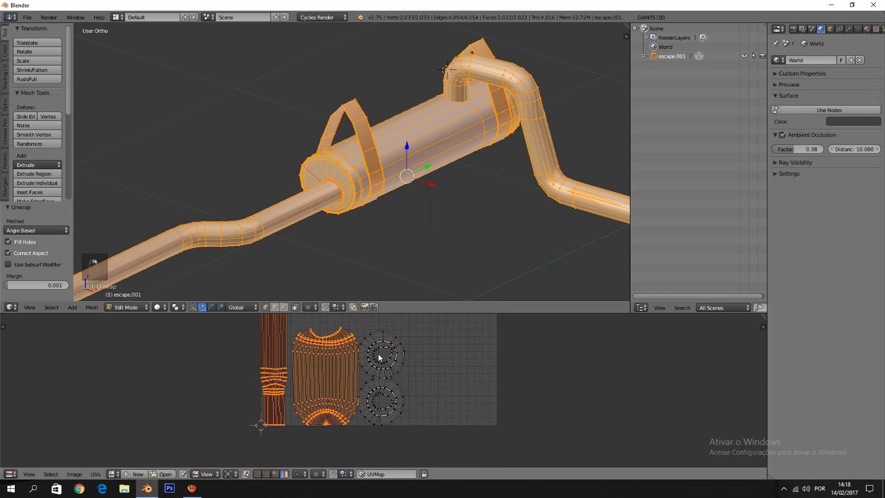
pyautogui.rightClick(394, 403)
pyautogui.keyDown('shift'); pyautogui.rightClick(334, 387); pyautogui.keyUp('shift')
pyautogui.keyDown('shift'); pyautogui.rightClick(388, 363); pyautogui.keyUp('shift')
pyautogui.scroll(-4, 389, 366)
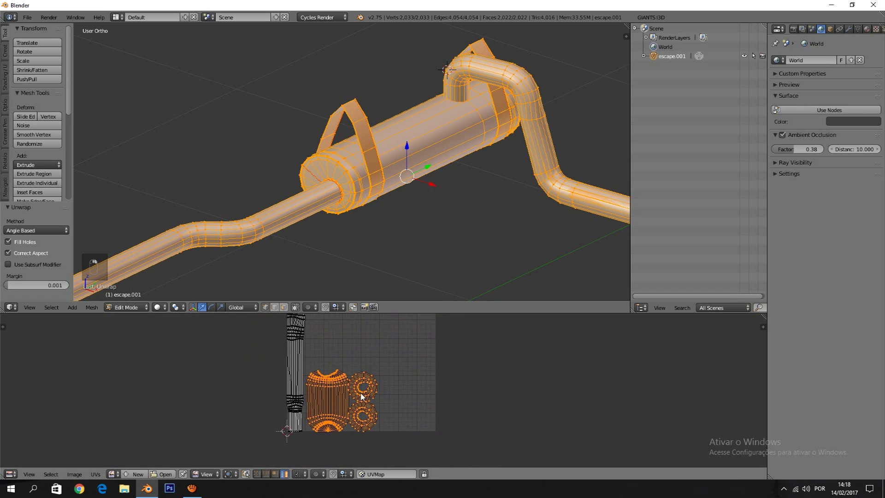
pyautogui.press('g')
pyautogui.click(383, 391)
pyautogui.press('s')
pyautogui.click(382, 394)
pyautogui.press('g')
pyautogui.click(358, 394)
# Examine the exhaust from the opposite side, switching between Object Mode and Edit Mode
pyautogui.press('Tab')
pyautogui.press('Tab')
pyautogui.moveTo(226, 193); pyautogui.dragTo(490, 176, button='middle')
pyautogui.moveTo(378, 178); pyautogui.dragTo(442, 180, button='middle')
pyautogui.press('Tab')
pyautogui.moveTo(207, 184); pyautogui.dragTo(312, 168, button='middle')
pyautogui.scroll(-1, 401, 205)
pyautogui.press('Tab')
pyautogui.press('a')
pyautogui.press('a')
pyautogui.press('a')
pyautogui.press('a')
pyautogui.press('a')
pyautogui.press('a')
pyautogui.press('a')
pyautogui.press('a')
pyautogui.press('a')
pyautogui.press('a')
pyautogui.scroll(-1, 313, 169)
pyautogui.press('Tab')
pyautogui.press('Tab')
pyautogui.press('Tab')
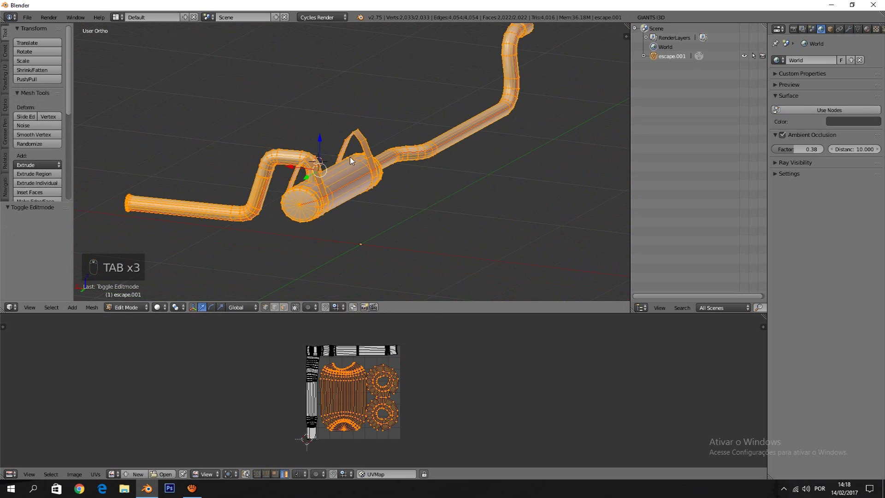
# Inspect the rearranged UV islands up close with the UV selection cleared, then view the exhaust in Object Mode
pyautogui.scroll(1, 413, 137)
pyautogui.scroll(2, 388, 392)
pyautogui.press('a')
pyautogui.press('a')
pyautogui.press('a')
pyautogui.press('a')
pyautogui.press('a')
pyautogui.press('a')
pyautogui.press('a')
pyautogui.press('a')
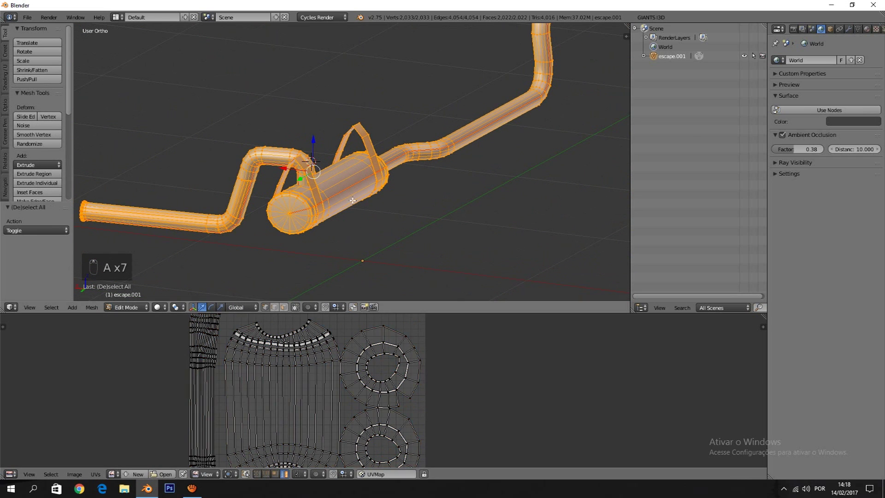
pyautogui.scroll(1, 389, 392)
pyautogui.moveTo(389, 391); pyautogui.dragTo(401, 418, button='middle')
pyautogui.scroll(-5, 360, 198)
pyautogui.press('Tab')
pyautogui.press('Tab')
pyautogui.scroll(3, 360, 197)
pyautogui.press('Tab')
pyautogui.moveTo(359, 197); pyautogui.dragTo(429, 187, button='middle')
pyautogui.press('Tab')
pyautogui.press('Tab')
pyautogui.press('Tab')
pyautogui.press('Tab')
pyautogui.press('Tab')
pyautogui.scroll(2, 400, 235)
pyautogui.press('Tab')
pyautogui.press('Tab')
pyautogui.press('Tab')
pyautogui.press('Tab')
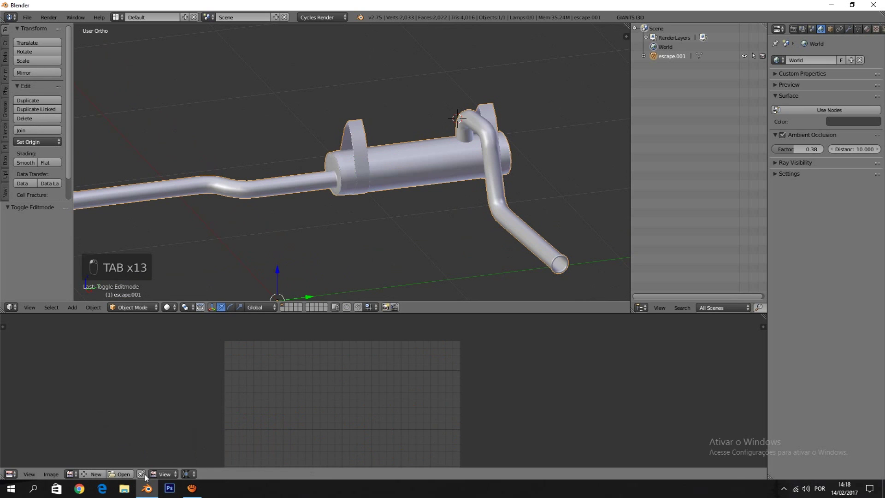
# Show the escape image in the UV/Image Editor
pyautogui.click(75, 472)
pyautogui.click(90, 379)
pyautogui.click(73, 473)
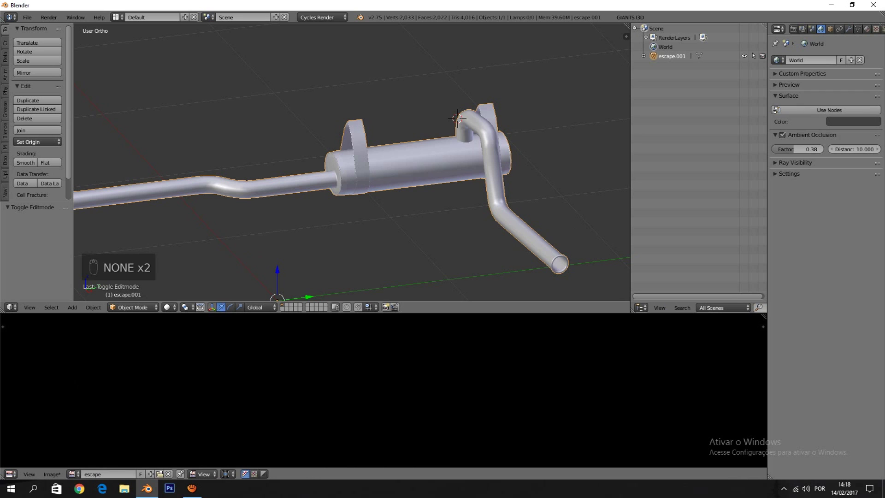
# Split the 3D View and turn the new area into a Node Editor with its side panel hidden
pyautogui.moveTo(627, 26); pyautogui.dragTo(466, 21)
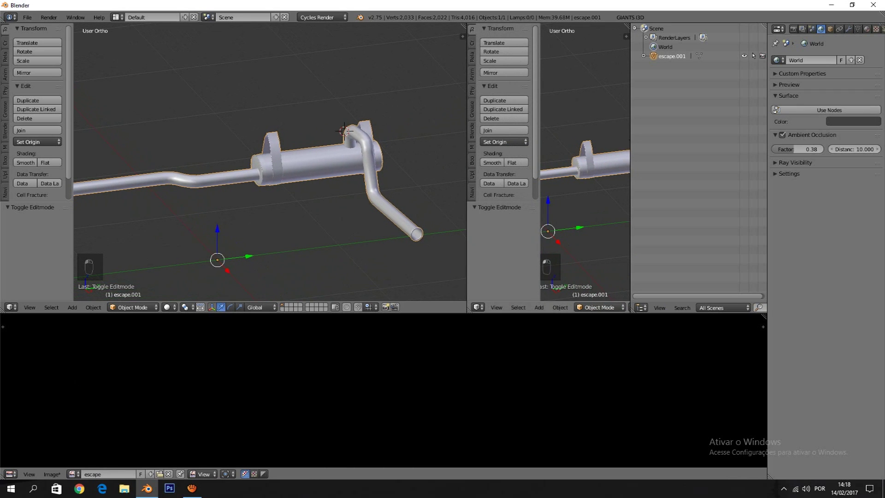
pyautogui.press('t')
pyautogui.click(478, 307)
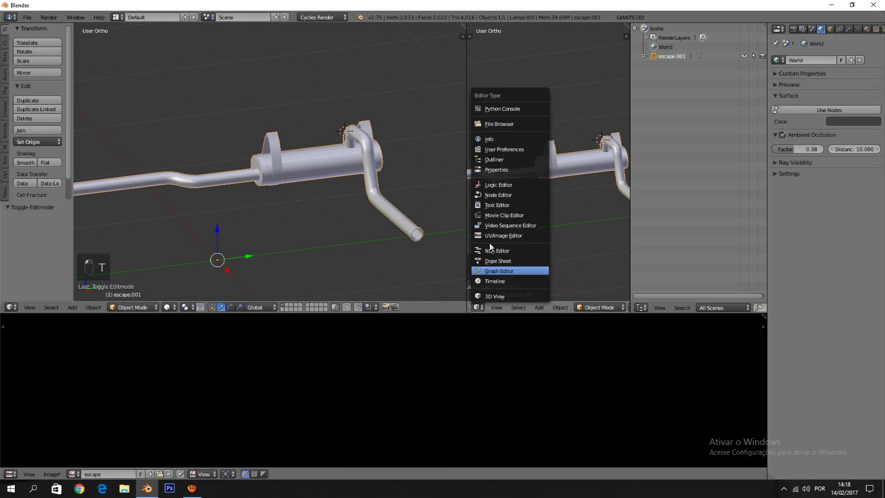
pyautogui.click(498, 195)
pyautogui.press('n')
pyautogui.scroll(3, 551, 178)
pyautogui.scroll(2, 551, 182)
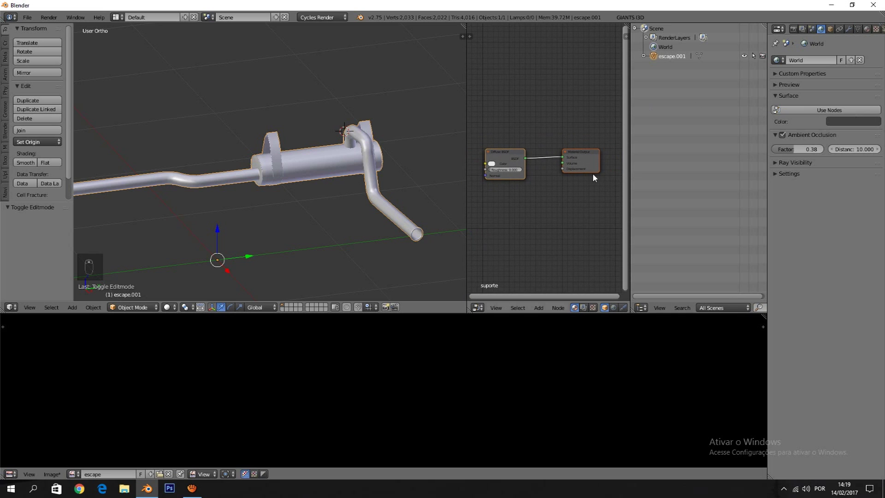
pyautogui.scroll(2, 557, 198)
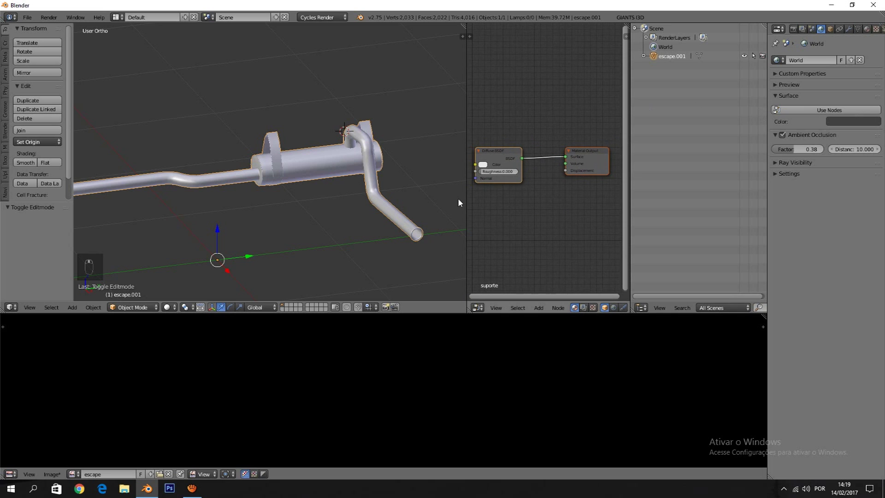
# Select the suporte material's Diffuse BSDF node and deselect the exhaust object
pyautogui.click(524, 157)
pyautogui.scroll(3, 281, 145)
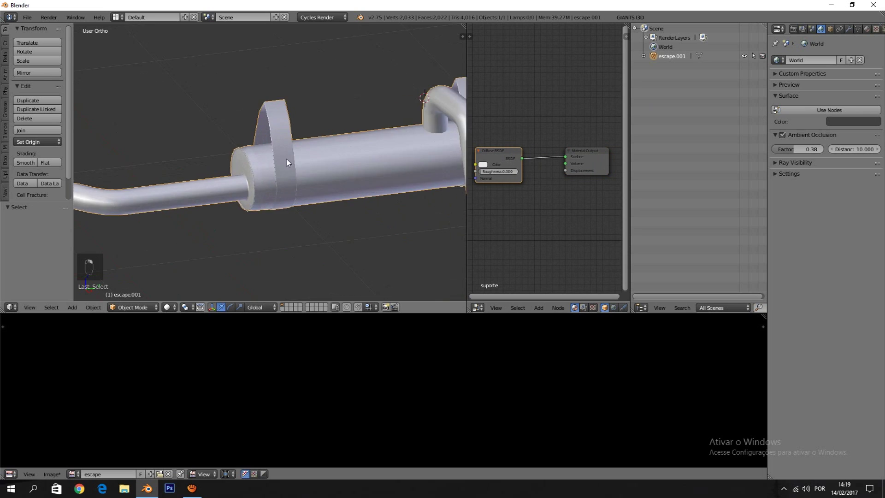
pyautogui.scroll(-1, 306, 164)
pyautogui.press('a')
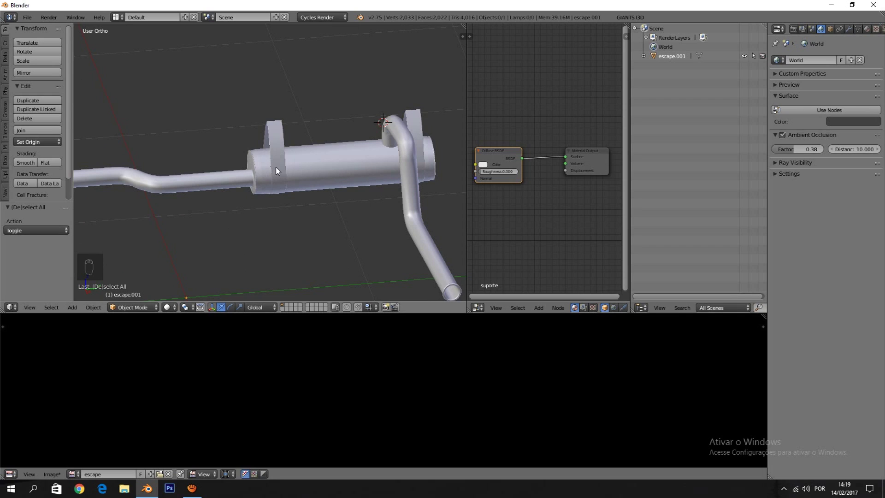
pyautogui.scroll(4, 441, 247)
pyautogui.scroll(-2, 526, 209)
pyautogui.scroll(-4, 375, 194)
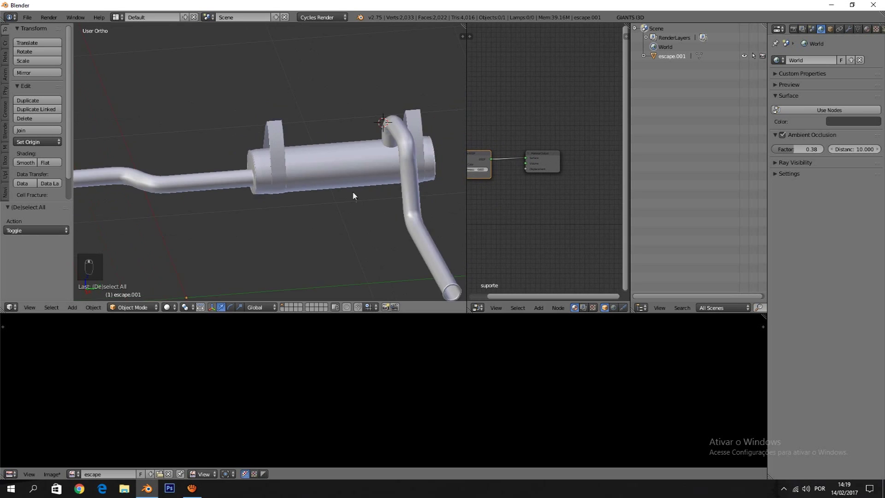
# Add an Image Texture node below the Diffuse BSDF in the suporte material and assign it the escape image
pyautogui.keyDown('shift'); pyautogui.moveTo(375, 198); pyautogui.dragTo(310, 189, button='middle'); pyautogui.keyUp('shift')
pyautogui.scroll(3, 554, 197)
pyautogui.moveTo(534, 212); pyautogui.dragTo(499, 197, button='middle')
pyautogui.hotkey('shift', 'a')
pyautogui.moveTo(510, 236)
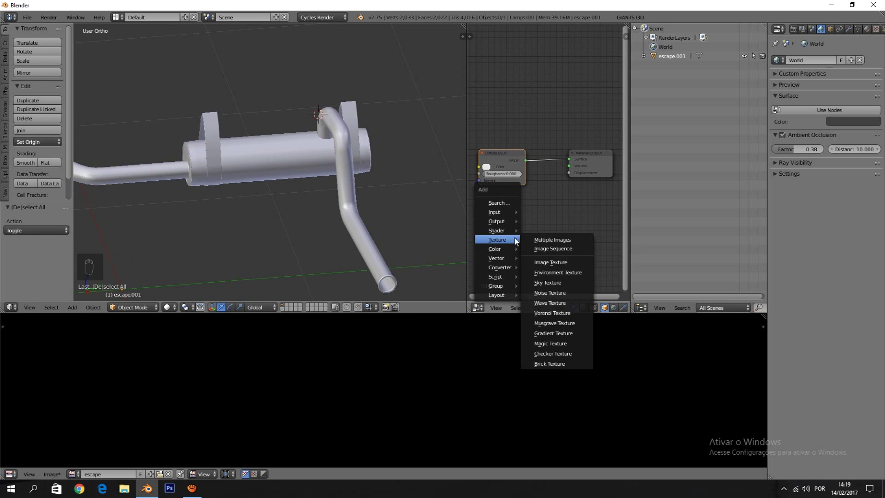
pyautogui.click(550, 262)
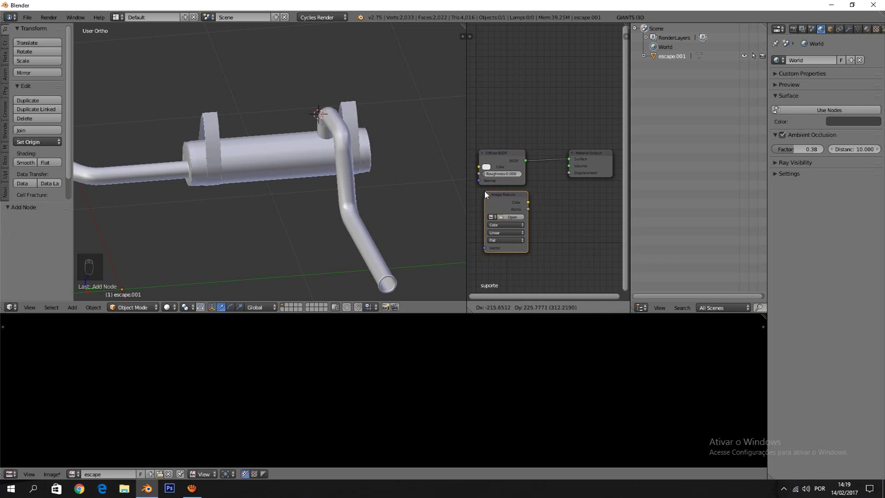
pyautogui.click(484, 191)
pyautogui.scroll(2, 537, 237)
pyautogui.click(503, 231)
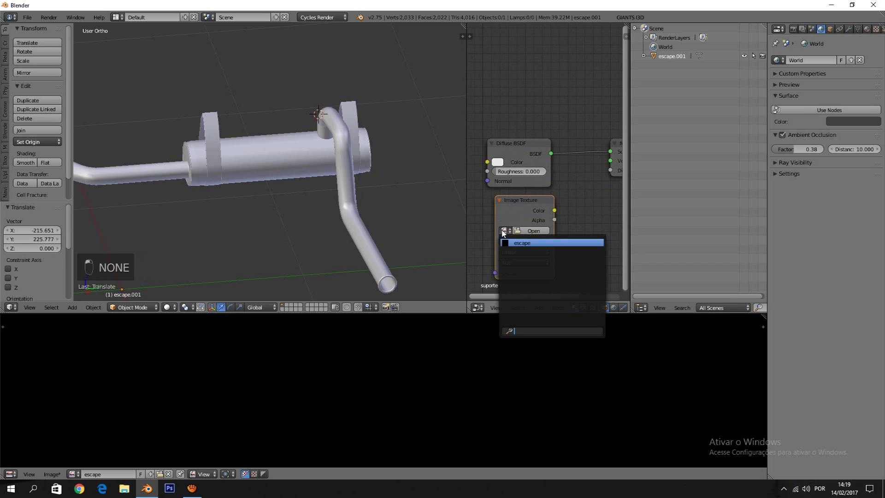
pyautogui.click(515, 242)
pyautogui.scroll(-4, 523, 214)
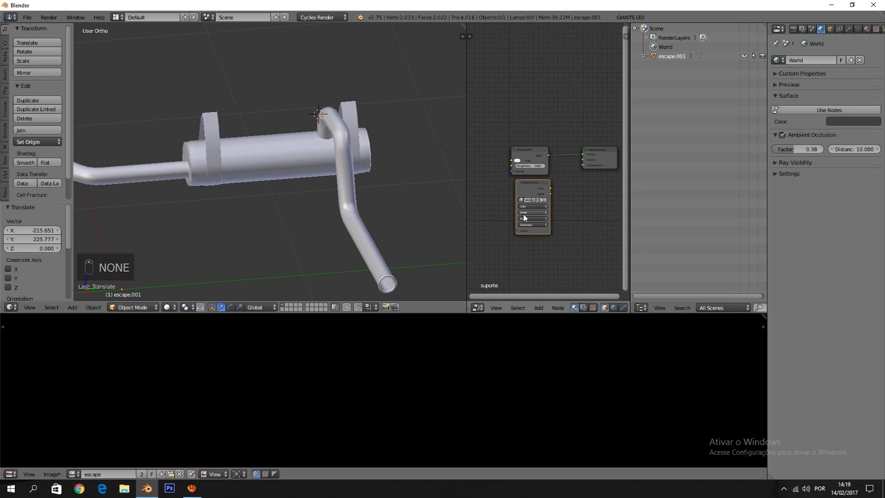
# Nudge the two strap UV islands within the escape image, keeping them clear of the image border
pyautogui.scroll(-3, 322, 161)
pyautogui.press('Tab')
pyautogui.press('Tab')
pyautogui.press('Tab')
pyautogui.press('Tab')
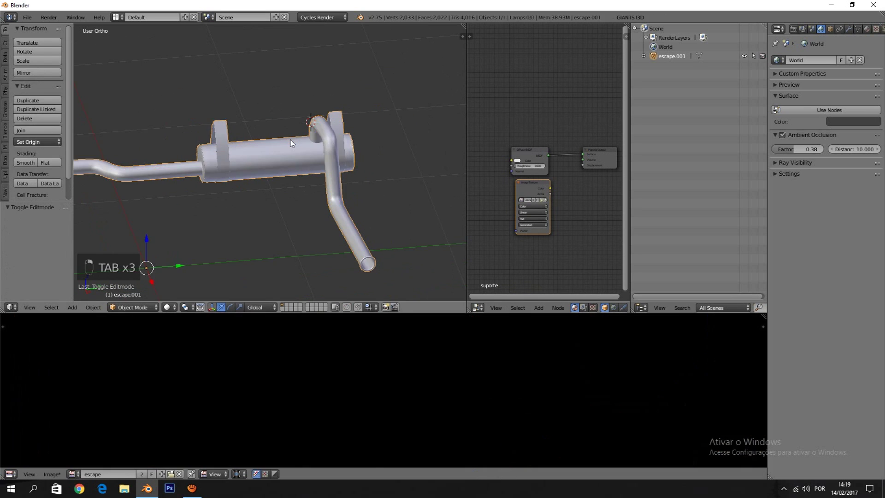
pyautogui.scroll(1, 294, 143)
pyautogui.scroll(-1, 309, 153)
pyautogui.scroll(-6, 474, 364)
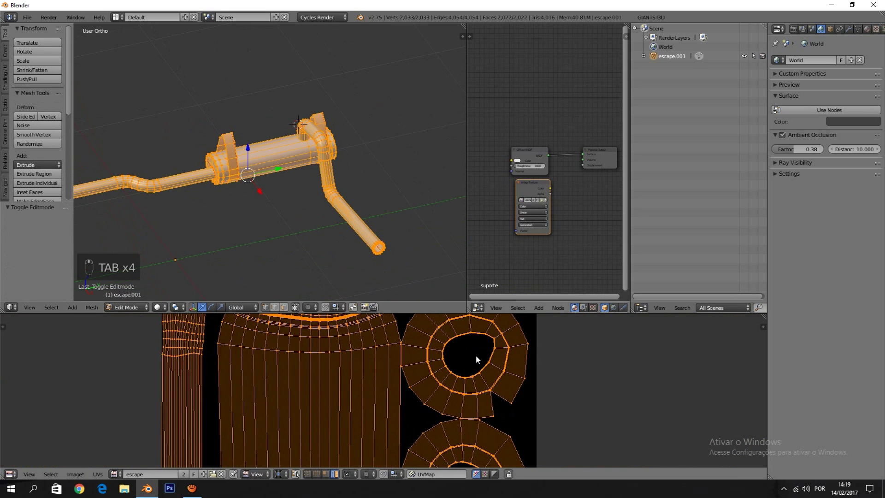
pyautogui.press('l')
pyautogui.press('g')
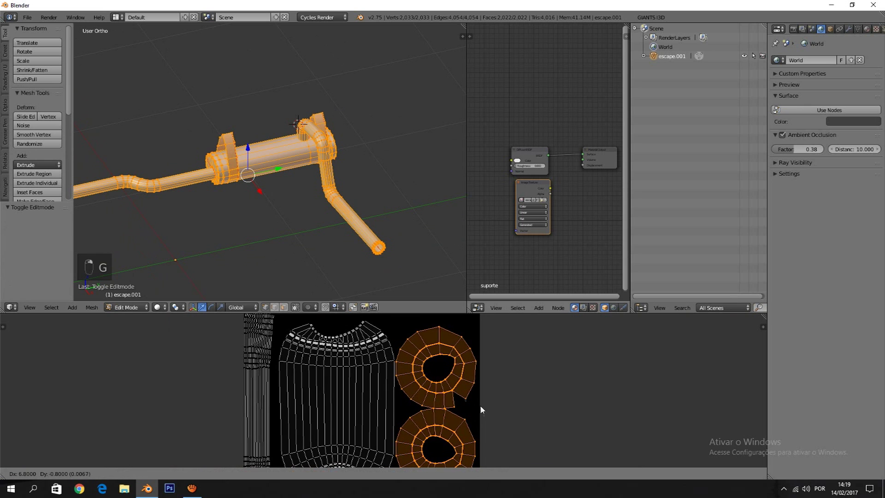
pyautogui.click(488, 386)
# Move the muffler body UV island by -0.014 in X and 0.002 in Y, and return to Object Mode
pyautogui.press('Tab')
pyautogui.press('Tab')
pyautogui.press('Tab')
pyautogui.scroll(-1, 421, 364)
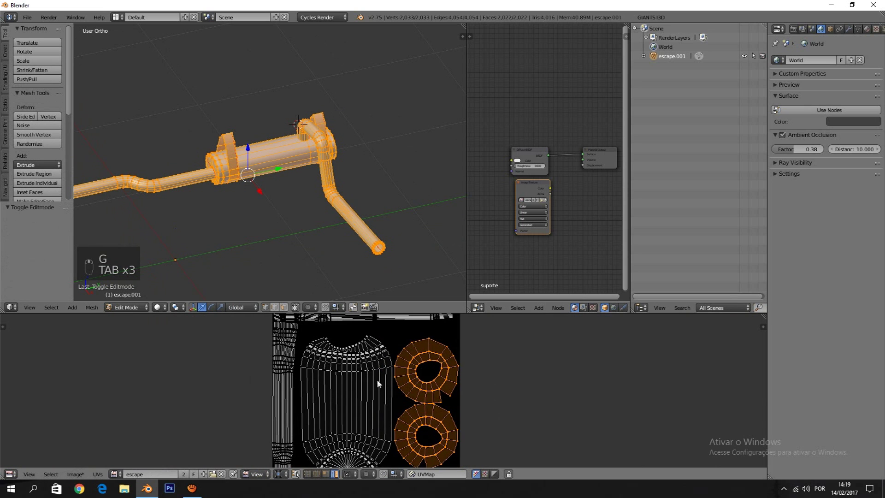
pyautogui.press('g')
pyautogui.click(350, 375)
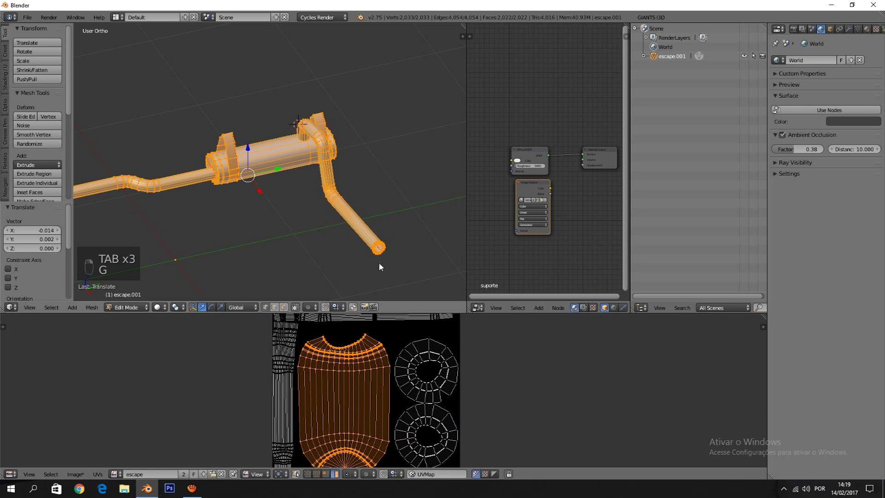
pyautogui.scroll(-4, 407, 380)
pyautogui.scroll(3, 405, 383)
pyautogui.scroll(3, 405, 383)
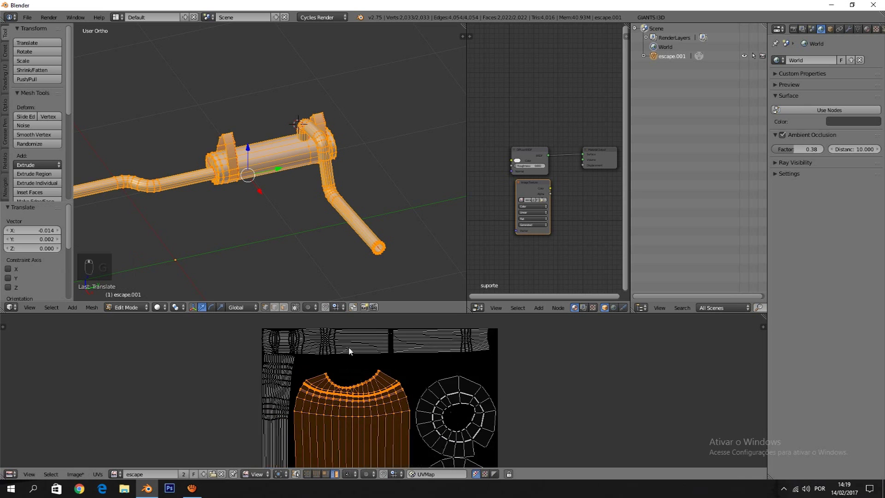
pyautogui.press('Tab')
pyautogui.press('Tab')
pyautogui.press('Tab')
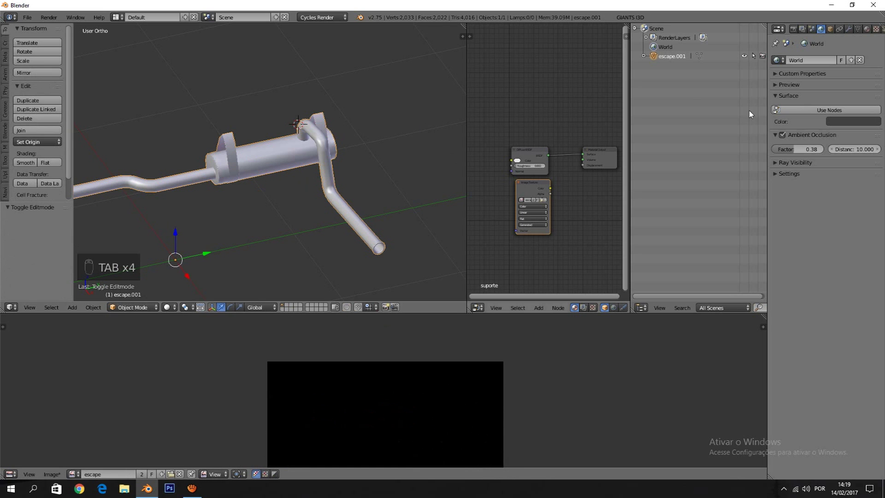
# Show the render settings and expand the Bake options for the exhaust
pyautogui.click(793, 29)
pyautogui.scroll(-2, 864, 383)
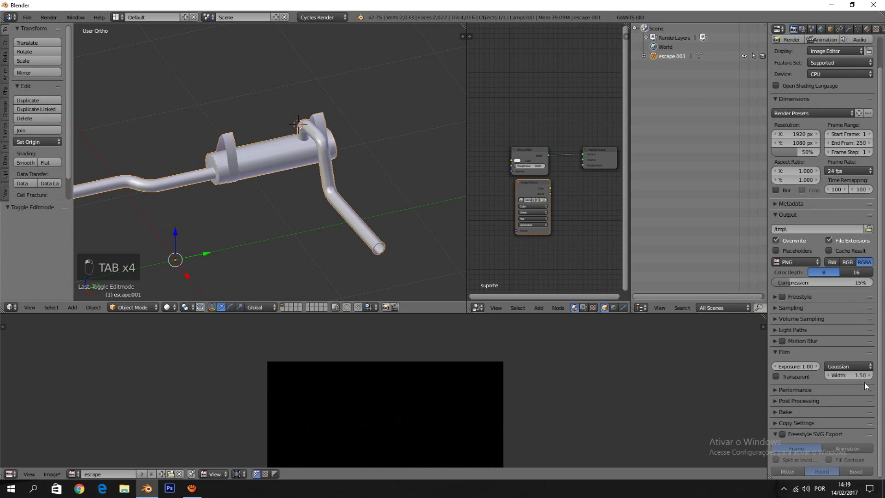
pyautogui.scroll(-3, 316, 142)
pyautogui.moveTo(316, 142); pyautogui.dragTo(338, 155, button='middle')
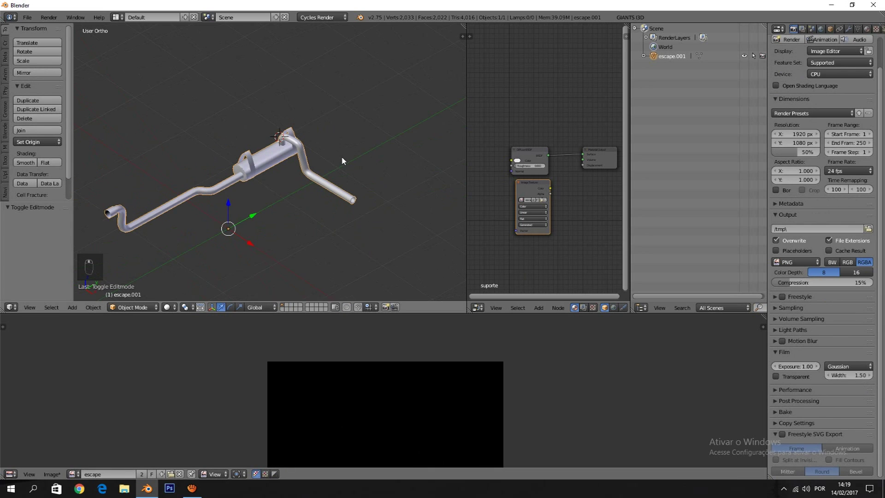
pyautogui.scroll(1, 339, 156)
pyautogui.scroll(2, 682, 352)
pyautogui.scroll(1, 825, 428)
pyautogui.scroll(-1, 825, 427)
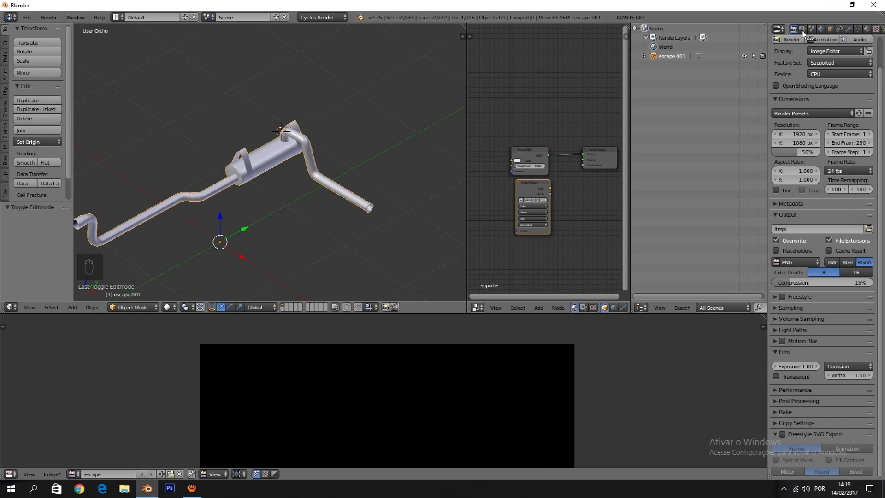
pyautogui.scroll(-4, 666, 391)
pyautogui.scroll(3, 665, 391)
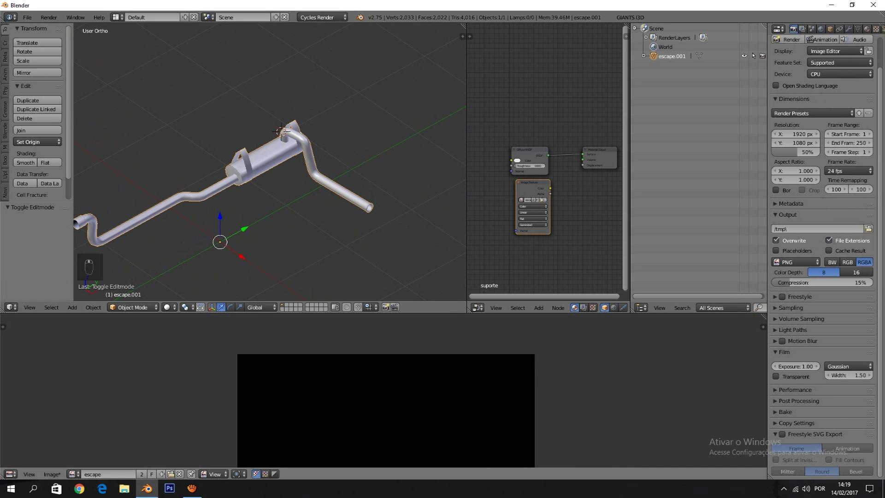
pyautogui.click(810, 410)
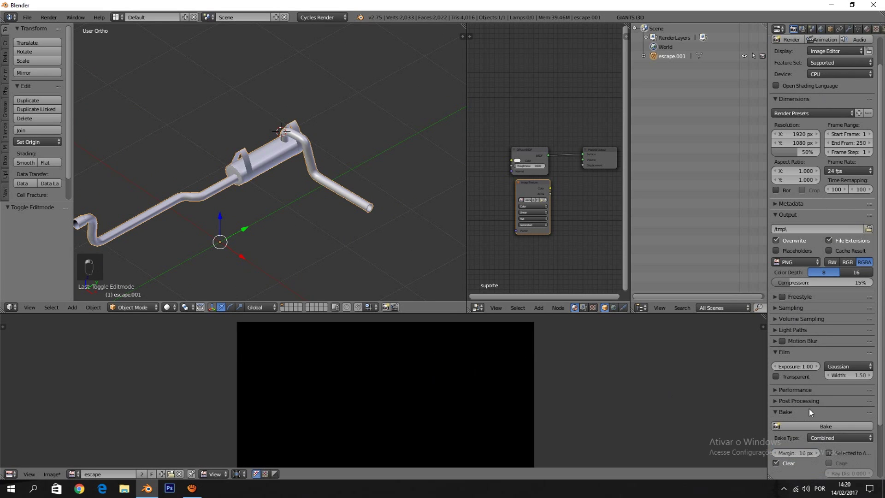
# Try to bake the selected exhaust with the Combined bake type and a 16 px margin
pyautogui.scroll(-2, 816, 423)
pyautogui.scroll(1, 299, 179)
pyautogui.keyDown('shift'); pyautogui.moveTo(299, 179); pyautogui.dragTo(267, 117, button='middle'); pyautogui.keyUp('shift')
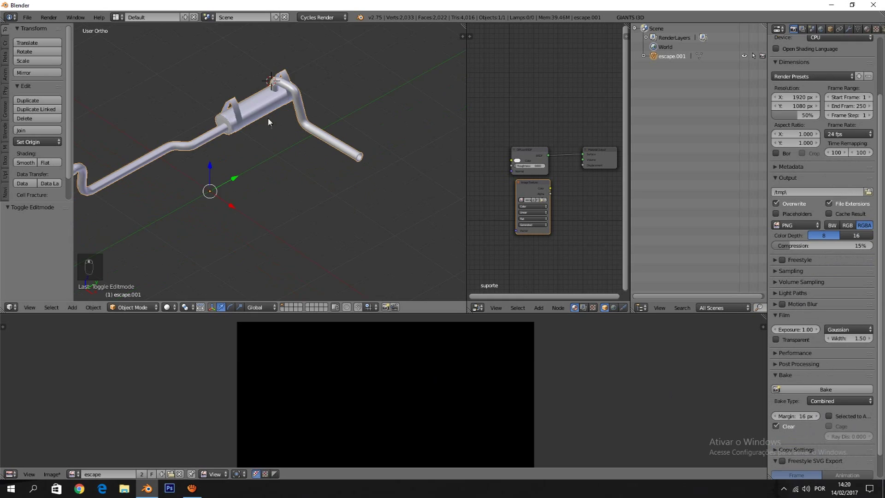
pyautogui.click(838, 390)
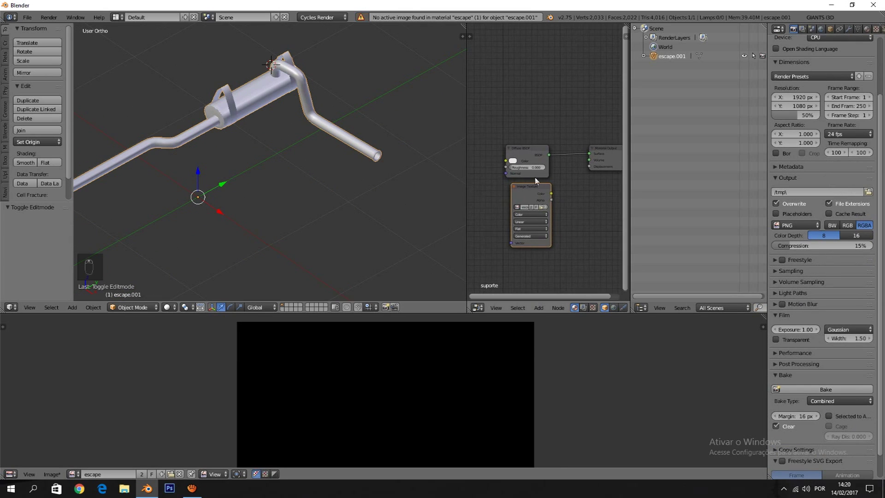
# Reselect the exhaust and make its escape material the active one in the node editor
pyautogui.scroll(2, 563, 195)
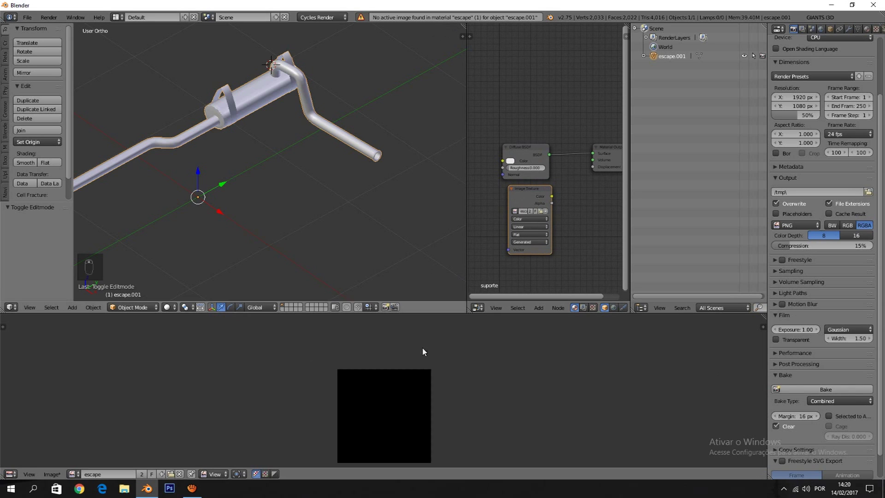
pyautogui.scroll(3, 405, 414)
pyautogui.scroll(2, 276, 138)
pyautogui.press('a')
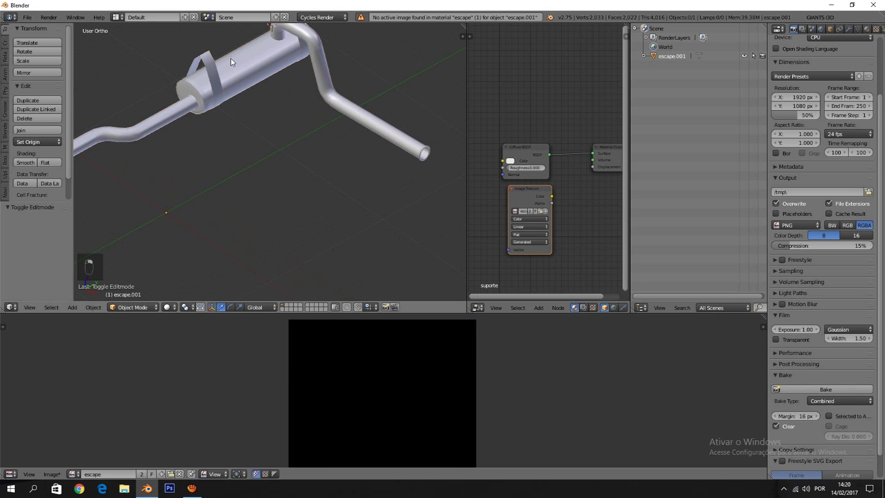
pyautogui.press('a')
pyautogui.keyDown('shift'); pyautogui.moveTo(230, 114); pyautogui.dragTo(258, 219, button='middle'); pyautogui.keyUp('shift')
pyautogui.scroll(2, 533, 214)
pyautogui.scroll(3, 829, 116)
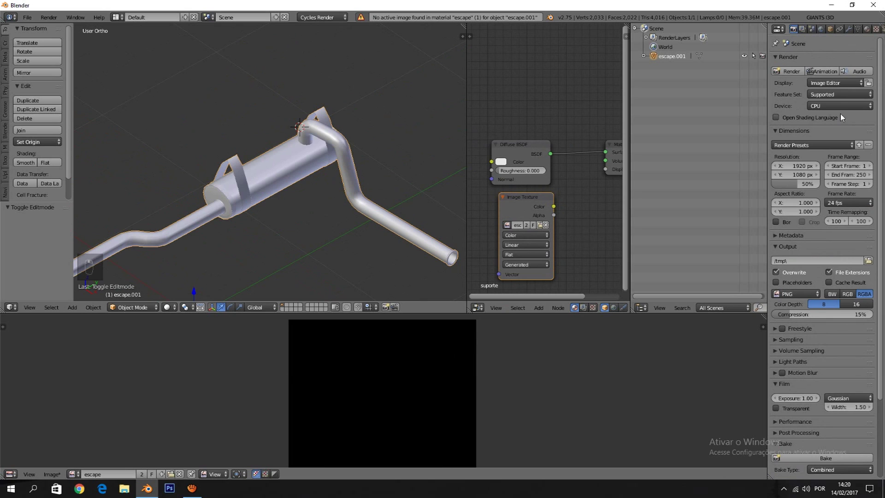
pyautogui.click(866, 29)
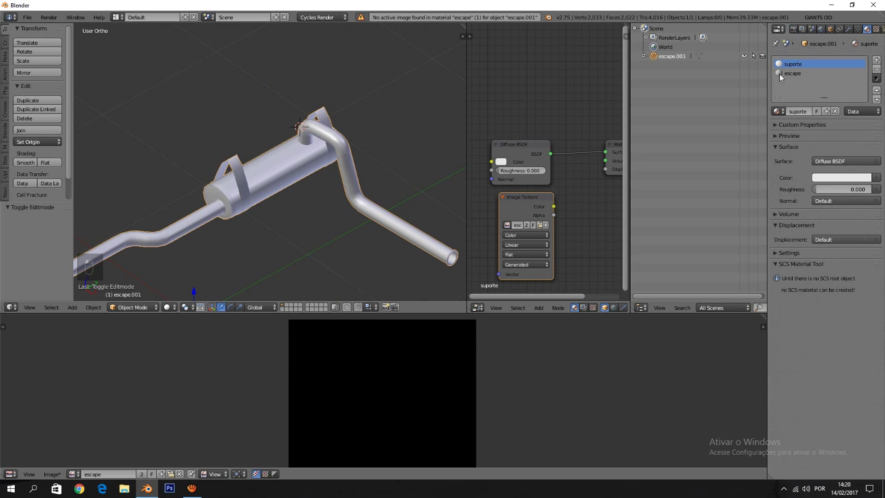
pyautogui.click(796, 74)
# Add an Image Texture node below the Diffuse BSDF in the escape material and assign it the escape image
pyautogui.scroll(-1, 545, 224)
pyautogui.hotkey('shift', 'a')
pyautogui.moveTo(505, 195)
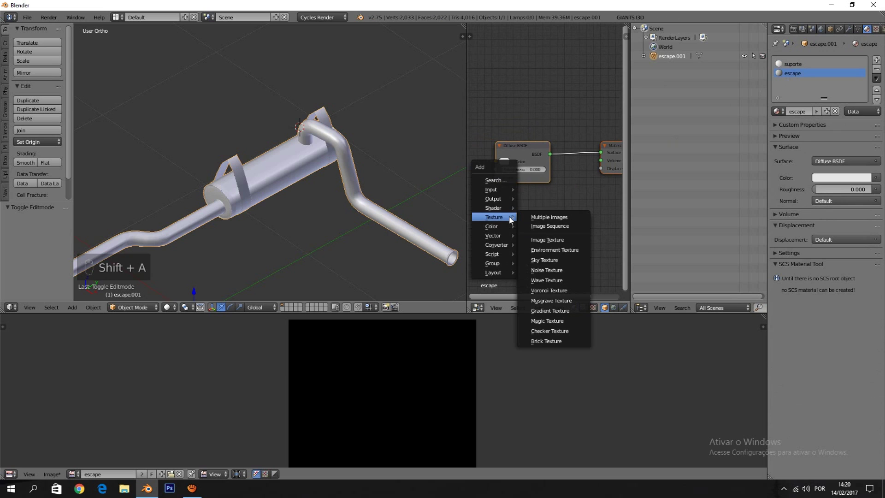
pyautogui.click(559, 240)
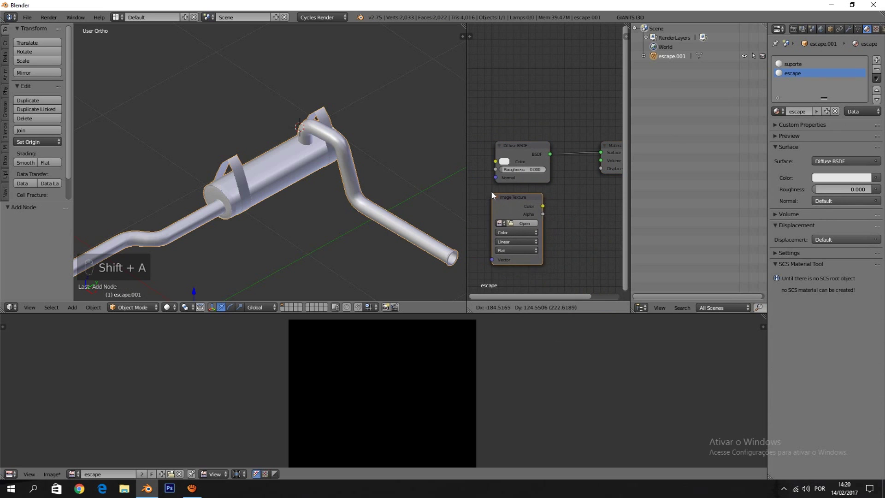
pyautogui.click(496, 189)
pyautogui.click(507, 220)
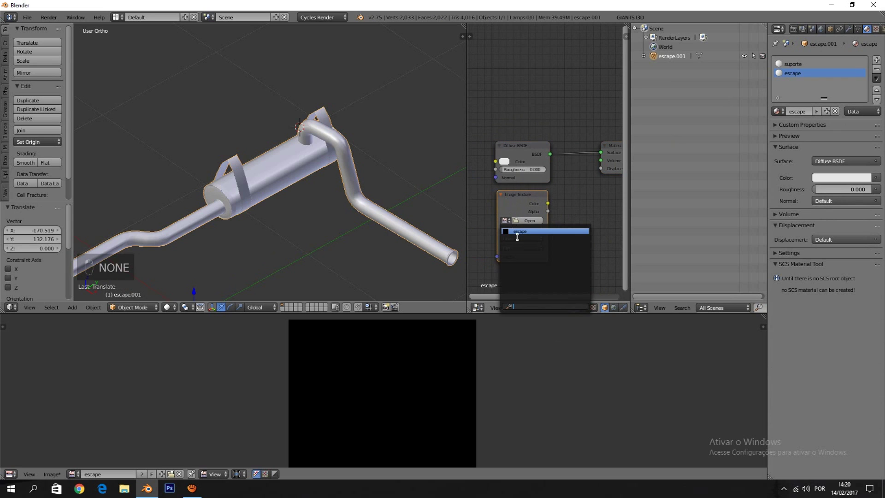
pyautogui.click(517, 233)
pyautogui.scroll(3, 299, 178)
pyautogui.scroll(-3, 299, 177)
pyautogui.moveTo(300, 177)
pyautogui.mouseDown(button='middle')
pyautogui.moveTo(311, 156)
pyautogui.moveTo(310, 164)
pyautogui.mouseUp(button='middle')
pyautogui.scroll(-3, 310, 164)
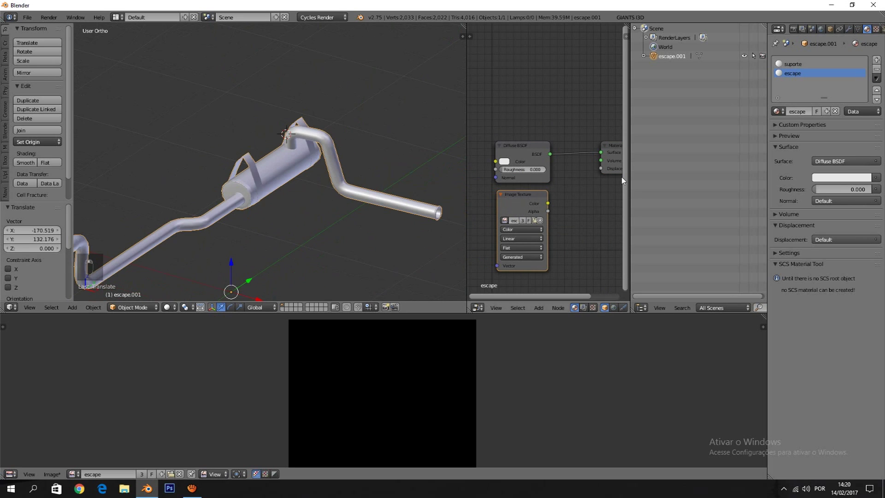
# Set the bake type to Ambient Occlusion in the render settings
pyautogui.click(794, 29)
pyautogui.scroll(-2, 819, 323)
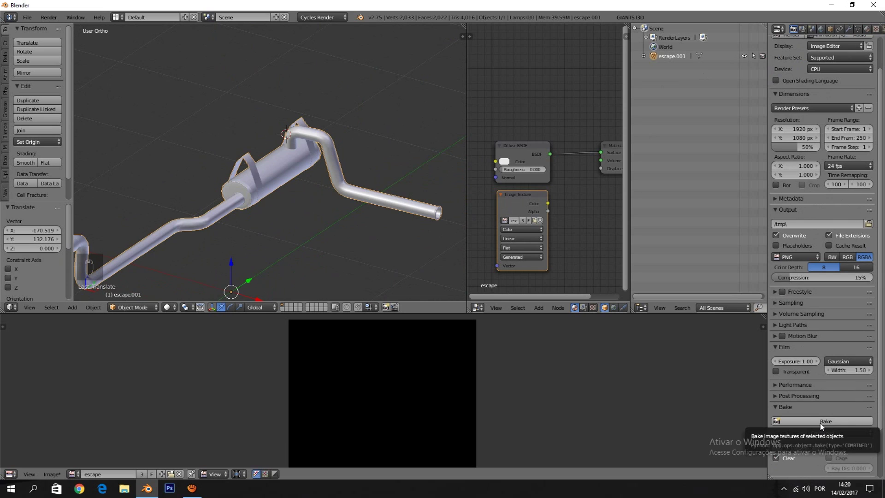
pyautogui.click(852, 432)
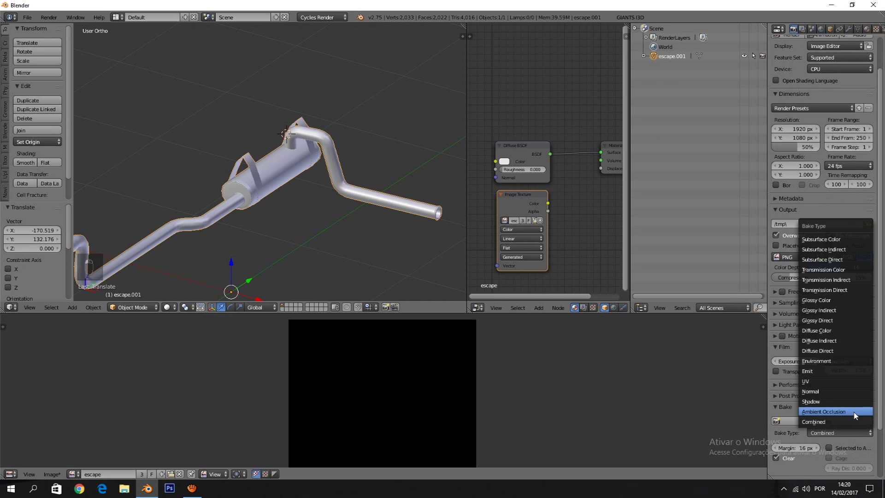
pyautogui.click(839, 412)
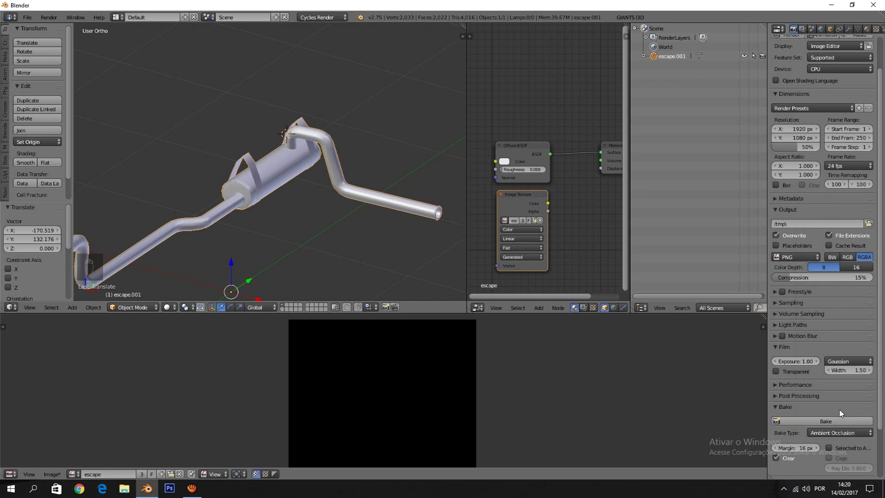
# Check the exhaust's UV layout in Edit Mode, return to Object Mode and bake the ambient occlusion into the escape image
pyautogui.moveTo(295, 221); pyautogui.dragTo(308, 232, button='middle')
pyautogui.press('Tab')
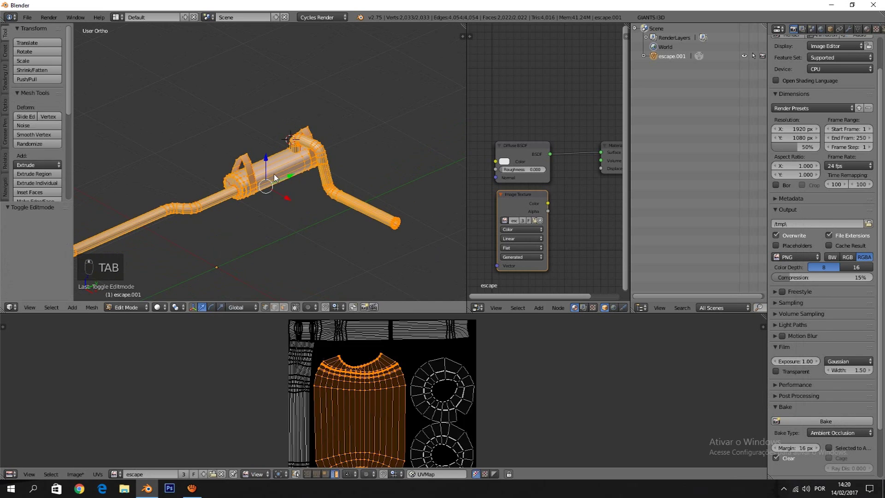
pyautogui.press('Tab')
pyautogui.press('Tab')
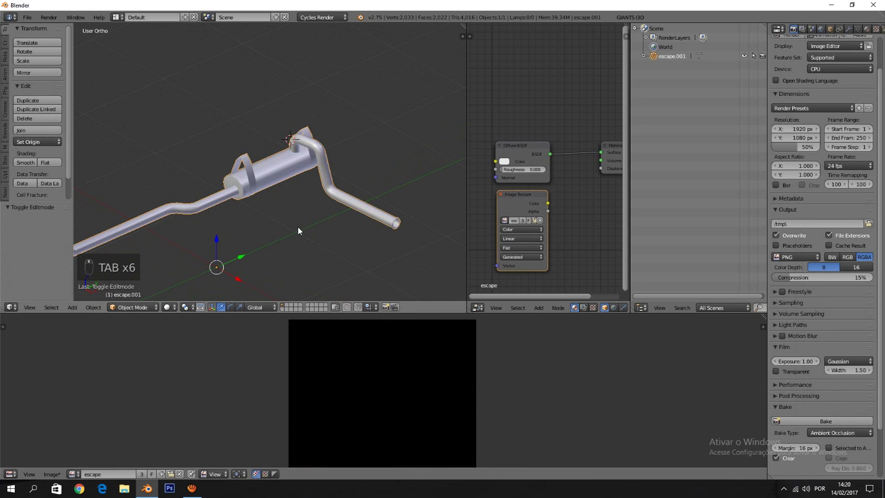
pyautogui.click(825, 421)
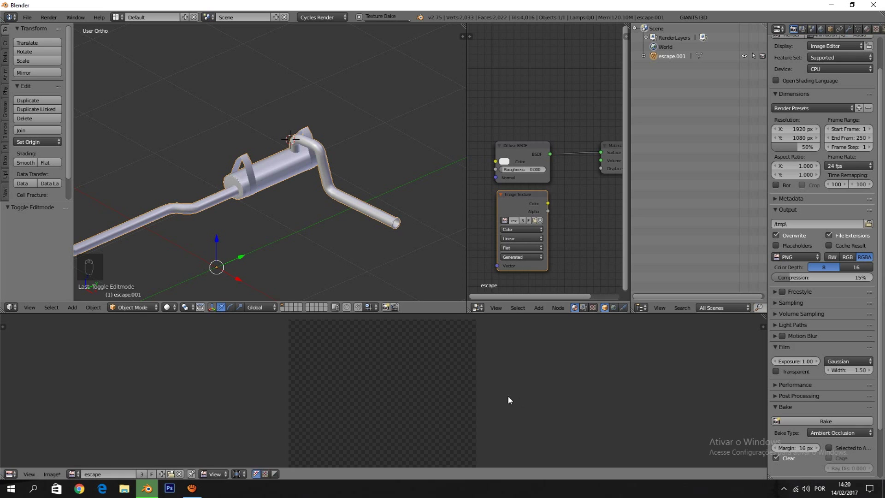
pyautogui.scroll(-3, 459, 396)
pyautogui.scroll(2, 459, 396)
pyautogui.scroll(6, 353, 156)
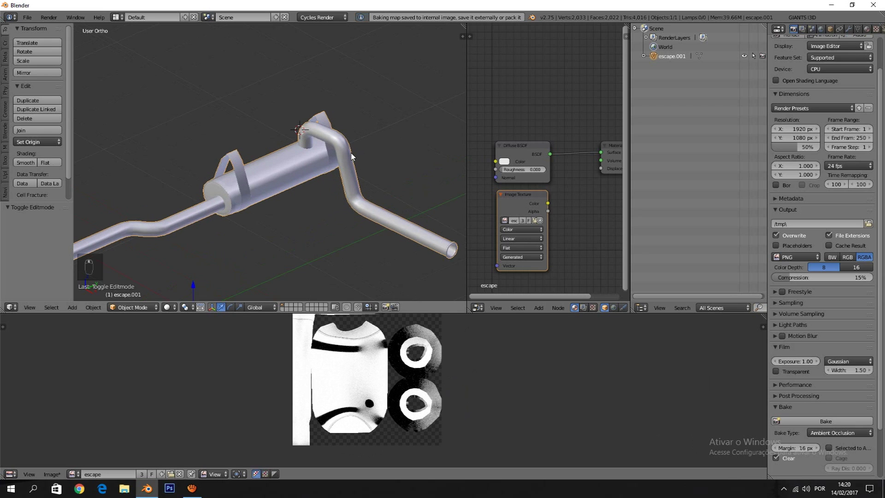
# Display the exhaust in textured shading and examine the baked ambient occlusion on the muffler, straps and outlet pipe
pyautogui.scroll(-4, 344, 188)
pyautogui.hotkey('alt', 'z')
pyautogui.scroll(6, 325, 184)
pyautogui.moveTo(252, 141); pyautogui.dragTo(225, 133, button='middle')
pyautogui.scroll(-3, 180, 139)
pyautogui.scroll(-2, 286, 132)
pyautogui.scroll(5, 258, 131)
pyautogui.scroll(3, 126, 130)
pyautogui.scroll(6, 171, 120)
pyautogui.scroll(-6, 225, 133)
pyautogui.moveTo(331, 207); pyautogui.dragTo(308, 170, button='middle')
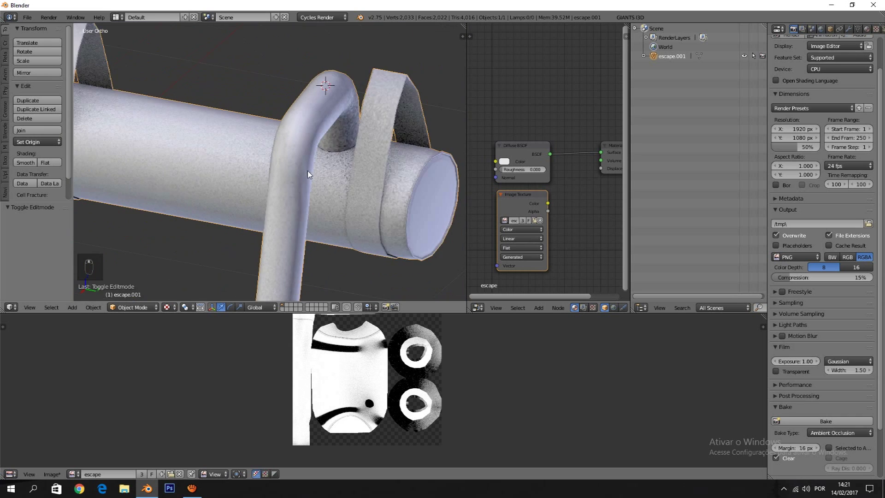
pyautogui.scroll(-2, 308, 171)
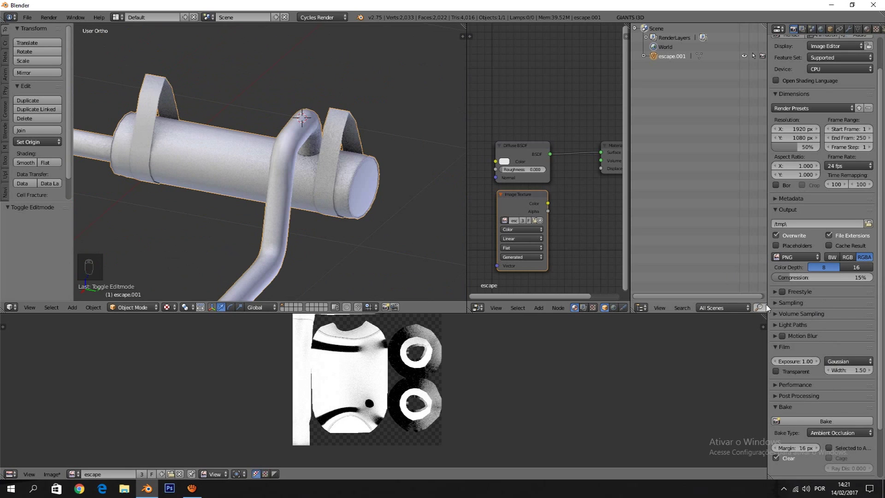
# Expand the Sampling settings, preview the exhaust in rendered shading and return to solid shading
pyautogui.click(797, 306)
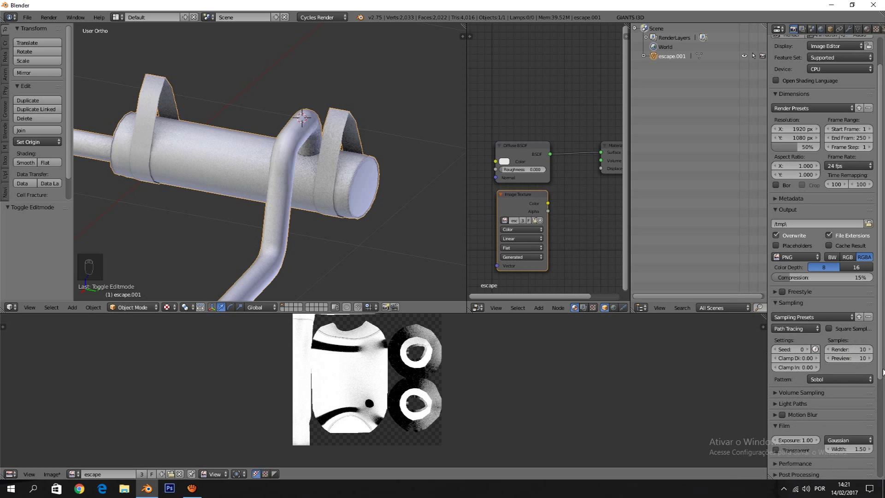
pyautogui.hotkey('shift', 'z')
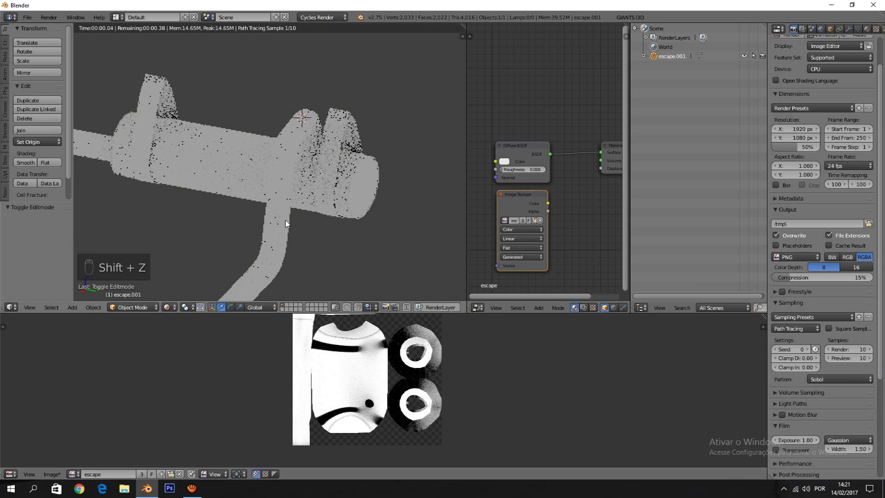
pyautogui.moveTo(338, 228); pyautogui.dragTo(350, 232, button='middle')
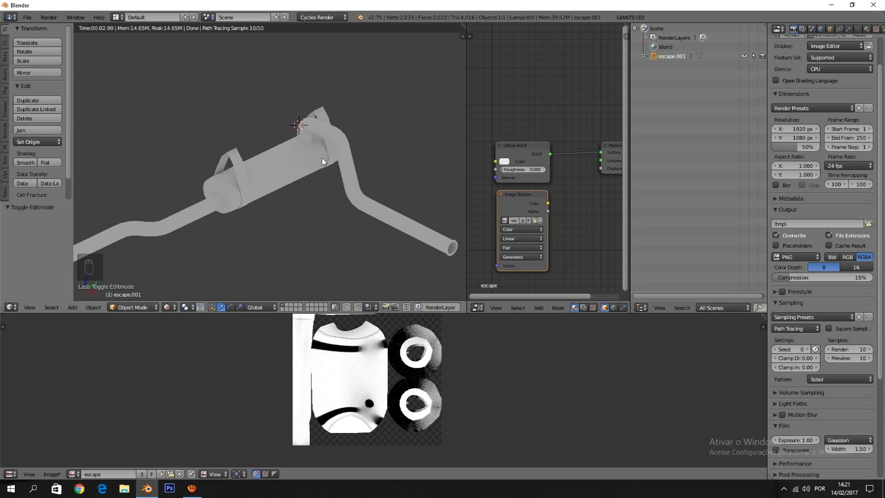
pyautogui.press('z')
pyautogui.scroll(2, 322, 158)
pyautogui.press('z')
# Set the render samples to 20 and bake the exhaust's ambient occlusion again
pyautogui.click(863, 347)
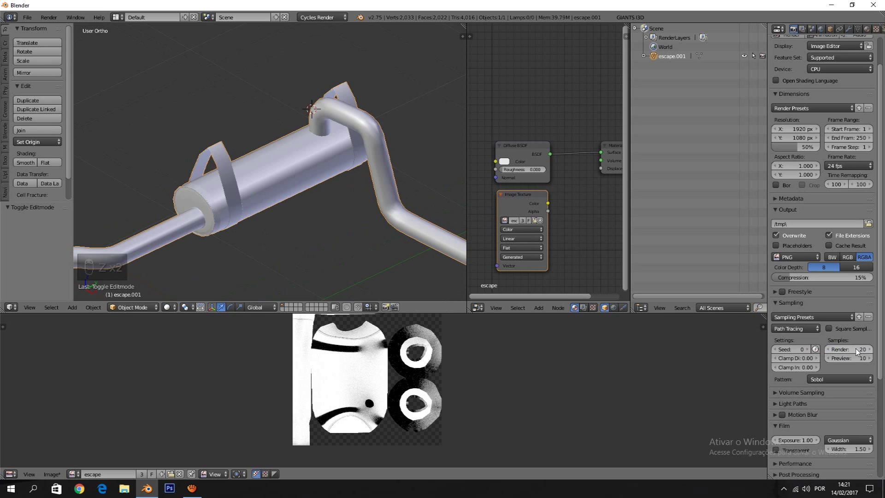
pyautogui.scroll(-1, 357, 185)
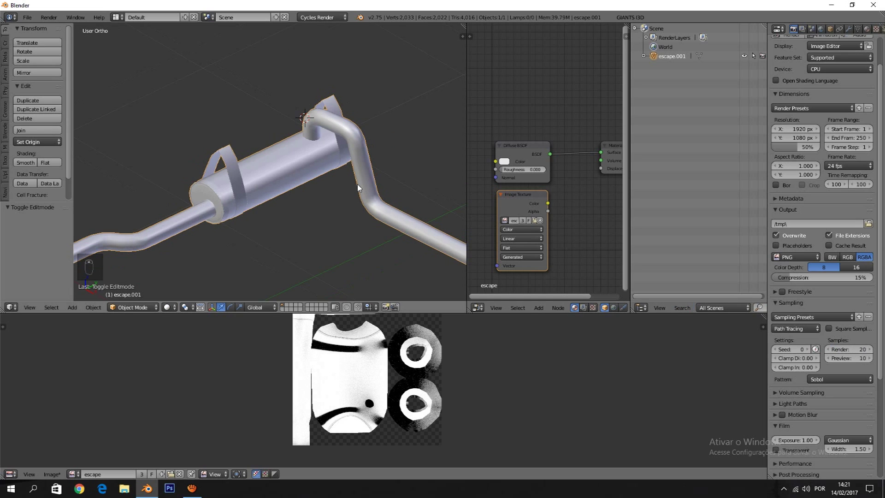
pyautogui.click(829, 29)
pyautogui.scroll(-2, 782, 213)
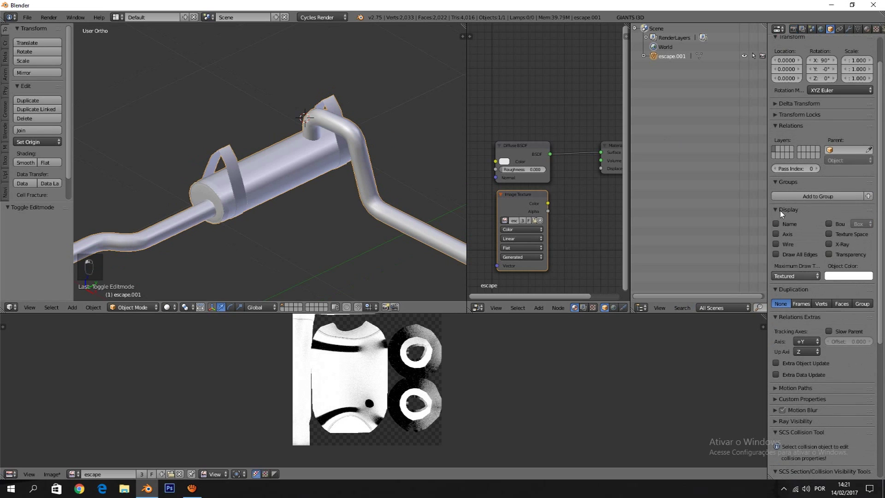
pyautogui.click(794, 29)
pyautogui.scroll(-8, 838, 372)
pyautogui.click(851, 365)
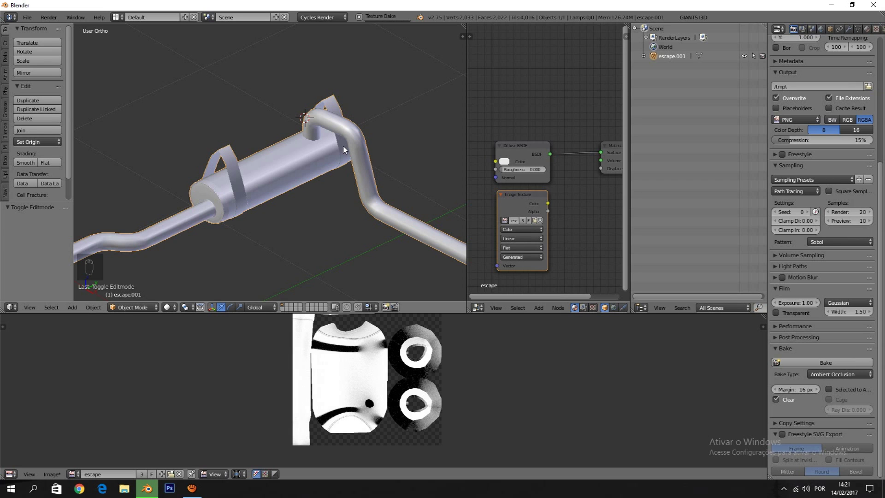
# Orbit around the exhaust in rendered shading to check its occlusion, and return to solid shading
pyautogui.scroll(4, 435, 372)
pyautogui.moveTo(362, 177); pyautogui.dragTo(325, 183, button='middle')
pyautogui.hotkey('shift', 'z')
pyautogui.moveTo(334, 178)
pyautogui.mouseDown(button='middle')
pyautogui.moveTo(341, 168)
pyautogui.moveTo(267, 168)
pyautogui.mouseUp(button='middle')
pyautogui.press('z')
pyautogui.press('z')
pyautogui.press('z')
# Display the rebaked texture on the exhaust and examine the noise around the outlet pipe, straps and muffler end
pyautogui.hotkey('alt', 'z')
pyautogui.scroll(3, 319, 146)
pyautogui.moveTo(319, 145); pyautogui.dragTo(104, 148, button='middle')
pyautogui.scroll(2, 104, 148)
pyautogui.scroll(3, 218, 170)
pyautogui.moveTo(217, 170)
pyautogui.mouseDown(button='middle')
pyautogui.moveTo(273, 168)
pyautogui.moveTo(136, 157)
pyautogui.moveTo(148, 142)
pyautogui.moveTo(231, 165)
pyautogui.moveTo(222, 157)
pyautogui.mouseUp(button='middle')
pyautogui.scroll(-3, 135, 157)
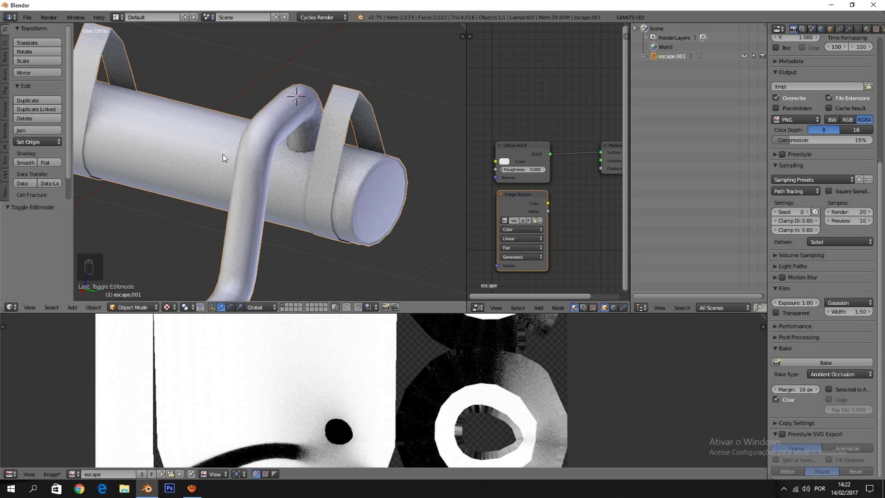
pyautogui.scroll(-8, 223, 155)
# Examine the baked shading on the muffler's end cap and straps from above and from the opposite side
pyautogui.moveTo(301, 162); pyautogui.dragTo(231, 211, button='middle')
pyautogui.scroll(4, 338, 233)
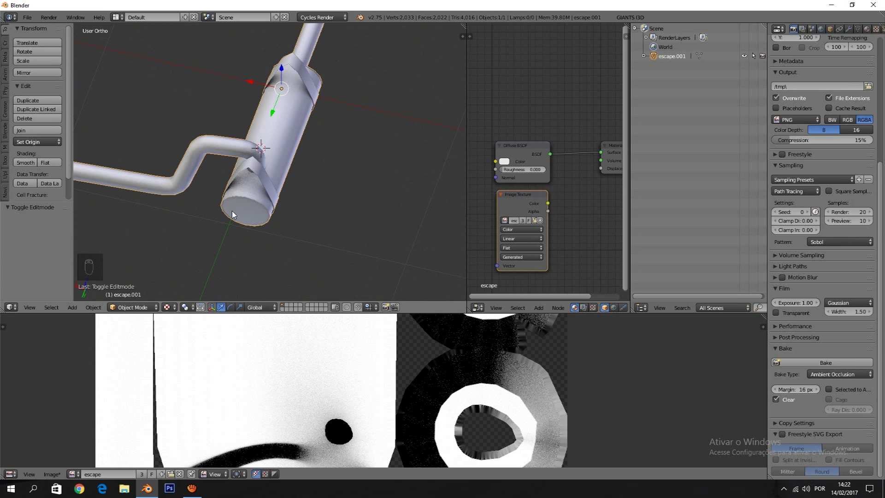
pyautogui.scroll(3, 281, 194)
pyautogui.scroll(-5, 281, 194)
pyautogui.moveTo(281, 195); pyautogui.dragTo(207, 162, button='middle')
pyautogui.scroll(2, 207, 162)
pyautogui.scroll(-3, 207, 162)
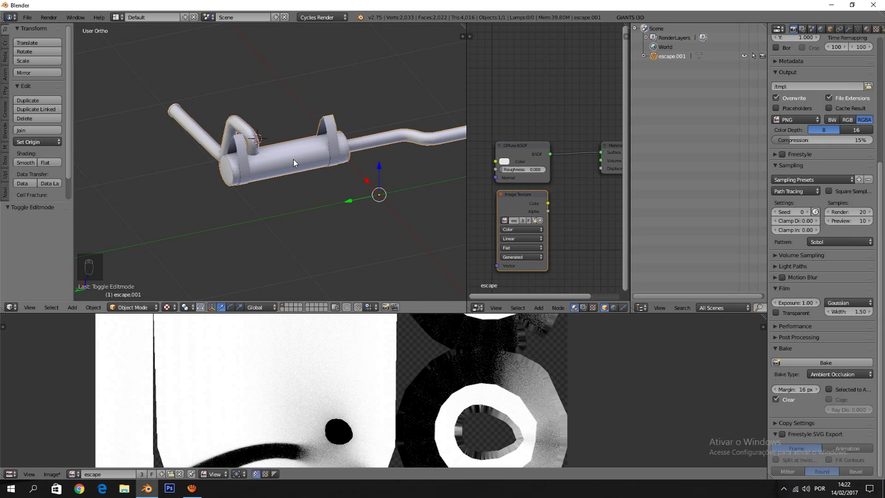
pyautogui.scroll(2, 206, 153)
pyautogui.scroll(-2, 206, 153)
pyautogui.moveTo(206, 153); pyautogui.dragTo(237, 148, button='middle')
# Deselect the exhaust and examine the baked shading up close where the outlet pipe meets the muffler under the strap
pyautogui.press('a')
pyautogui.scroll(6, 301, 138)
pyautogui.scroll(10, 237, 148)
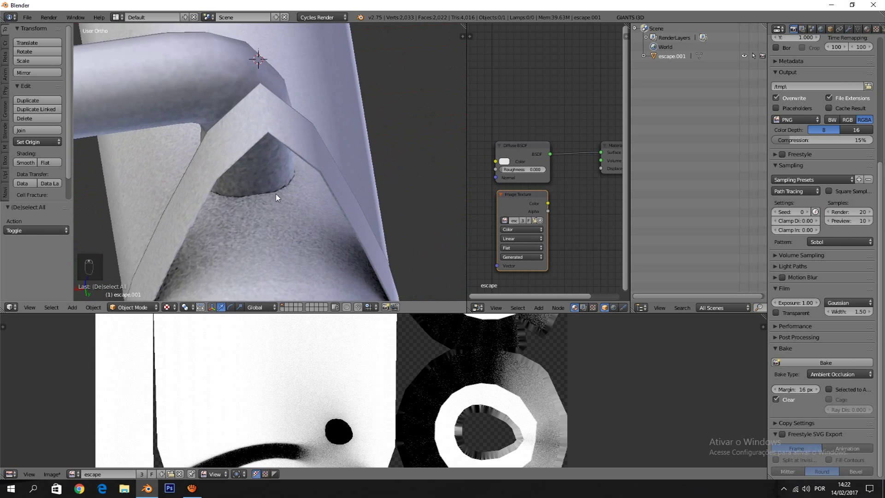
# Examine the baked shading where the outlet pipe meets the muffler and along the muffler's side and pipe end
pyautogui.moveTo(197, 169); pyautogui.dragTo(392, 203, button='middle')
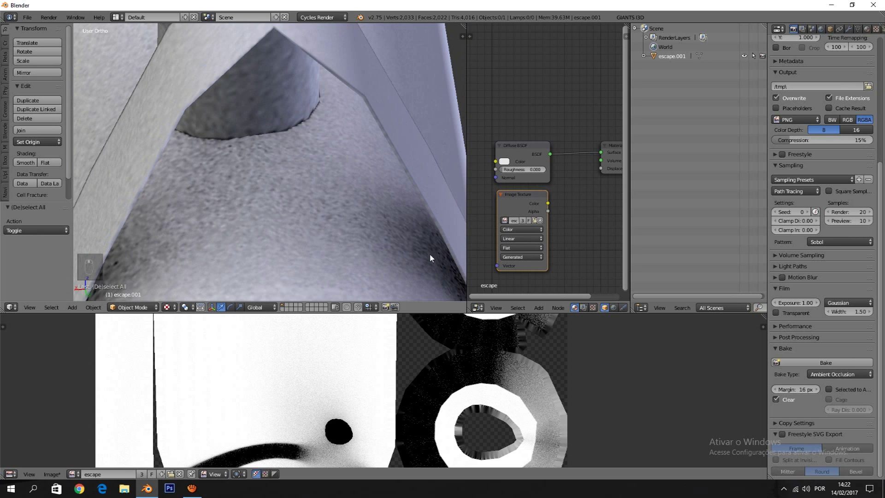
pyautogui.scroll(-10, 322, 208)
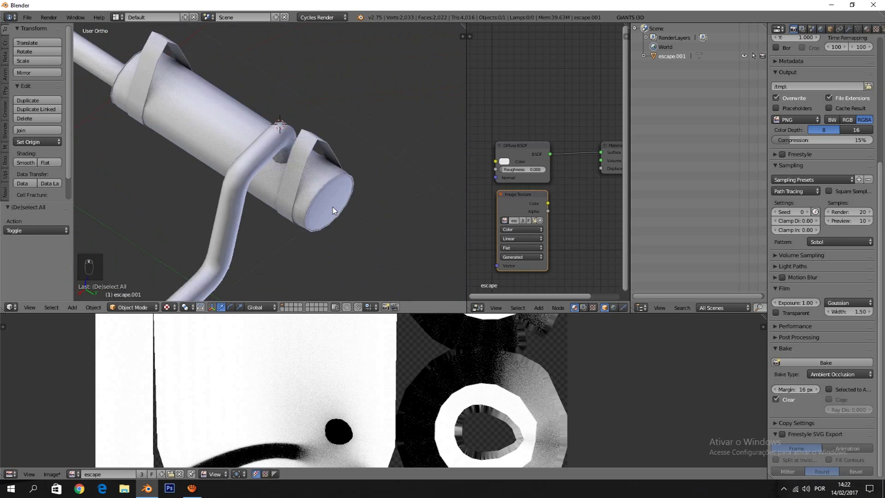
pyautogui.moveTo(300, 197); pyautogui.dragTo(300, 150, button='middle')
pyautogui.scroll(6, 275, 141)
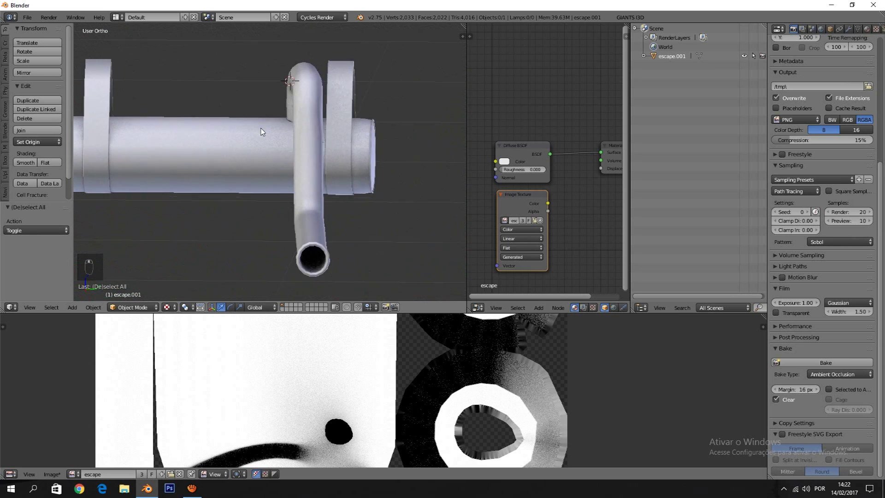
pyautogui.moveTo(258, 122); pyautogui.dragTo(296, 164, button='middle')
pyautogui.scroll(-2, 274, 125)
pyautogui.scroll(-4, 274, 124)
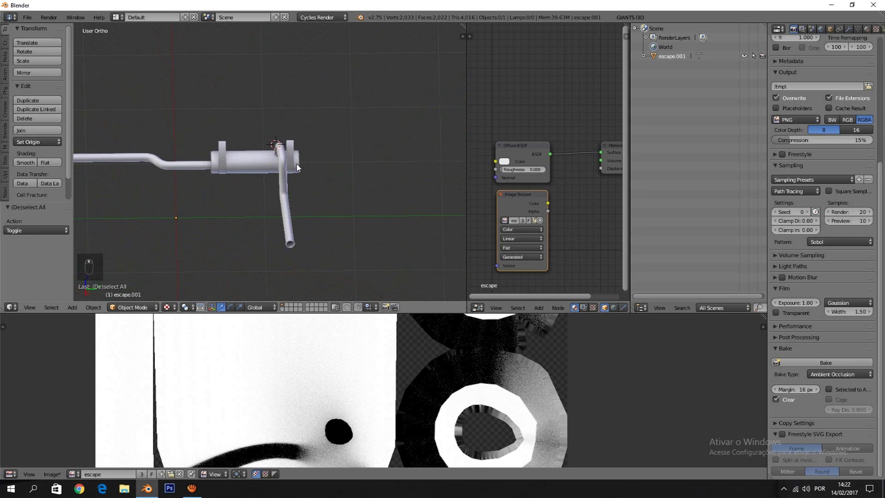
# Examine the baked shading on the whole exhaust from the inlet pipe side and the outlet side
pyautogui.scroll(2, 293, 166)
pyautogui.moveTo(292, 165); pyautogui.dragTo(340, 166, button='middle')
pyautogui.scroll(-3, 376, 143)
pyautogui.scroll(4, 247, 162)
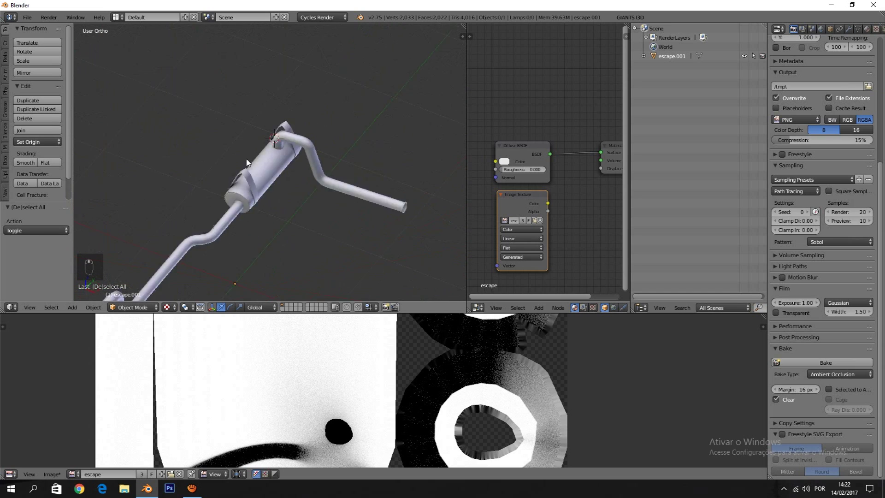
pyautogui.moveTo(247, 162); pyautogui.dragTo(222, 166, button='middle')
pyautogui.scroll(2, 221, 165)
pyautogui.scroll(-3, 223, 163)
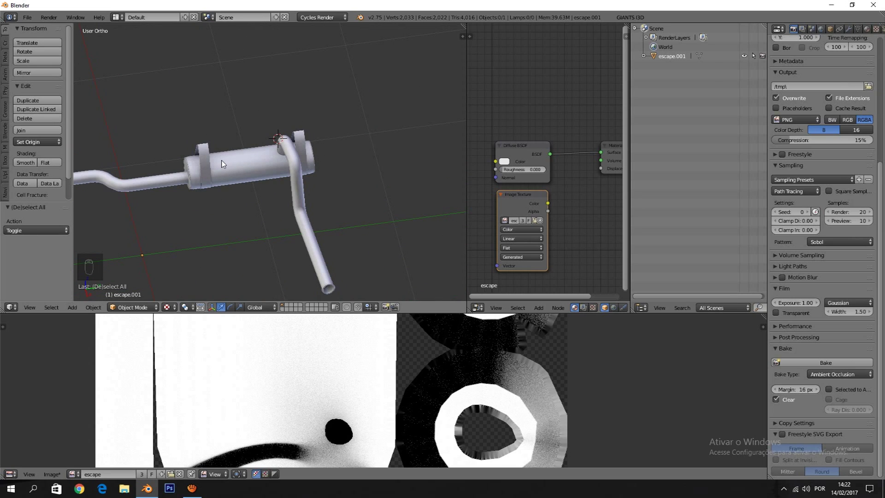
pyautogui.scroll(1, 315, 137)
pyautogui.scroll(-2, 349, 169)
pyautogui.moveTo(349, 170); pyautogui.dragTo(347, 115, button='middle')
# Select the exhaust and compare its UV layout with the baked image by toggling edit mode, ending in object mode
pyautogui.rightClick(274, 164)
pyautogui.scroll(3, 275, 137)
pyautogui.scroll(-3, 305, 111)
pyautogui.scroll(3, 205, 93)
pyautogui.scroll(-3, 295, 111)
pyautogui.scroll(1, 435, 104)
pyautogui.scroll(2, 347, 116)
pyautogui.scroll(3, 347, 116)
pyautogui.press('Tab')
pyautogui.press('Tab')
pyautogui.press('Tab')
pyautogui.press('Tab')
pyautogui.press('Tab')
pyautogui.press('Tab')
pyautogui.press('Tab')
pyautogui.press('Tab')
pyautogui.press('Tab')
pyautogui.press('Tab')
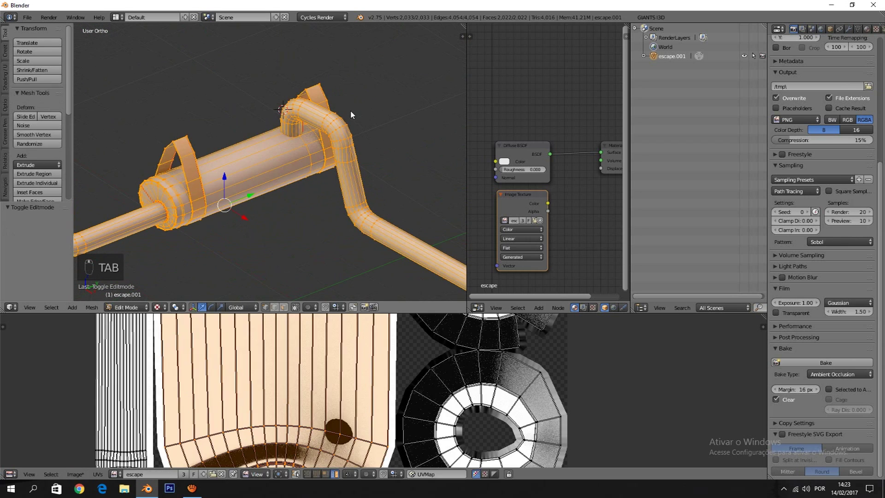
pyautogui.press('Tab')
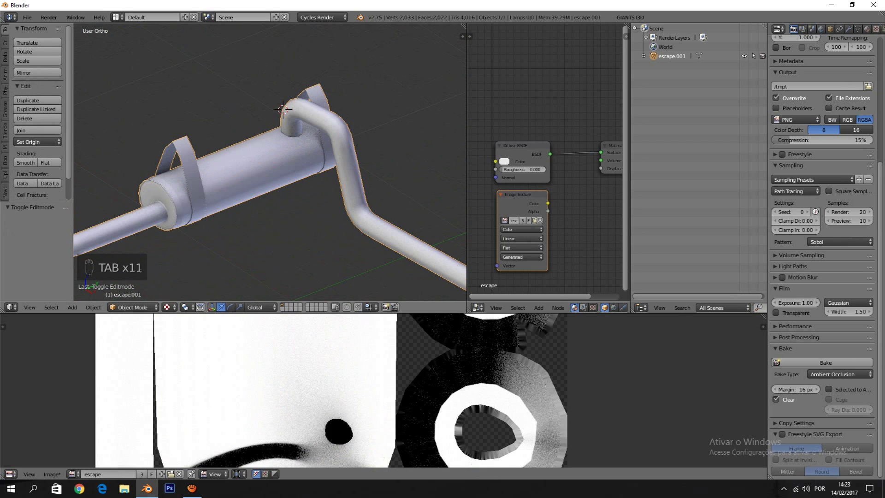
# Compare the muffler's baked texture with its rendered preview, and finish in solid shading
pyautogui.scroll(5, 227, 148)
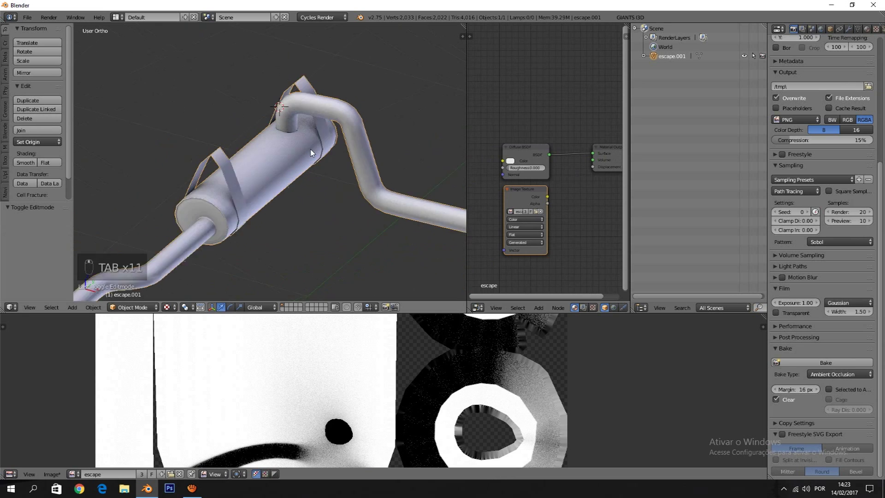
pyautogui.scroll(2, 562, 186)
pyautogui.scroll(2, 549, 182)
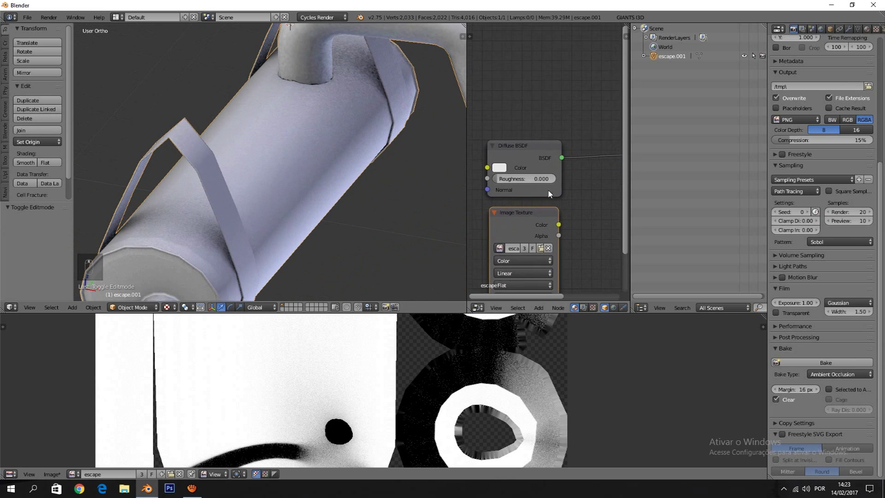
pyautogui.click(516, 176)
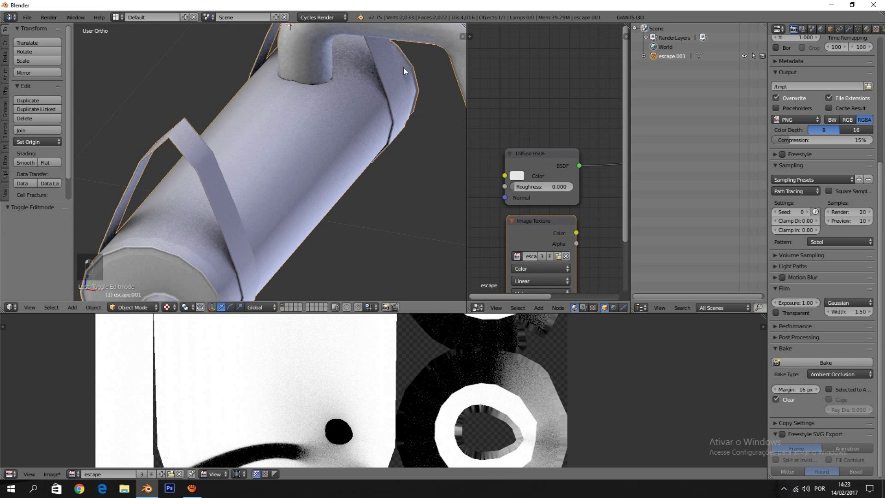
pyautogui.scroll(-3, 344, 120)
pyautogui.press('z')
pyautogui.press('z')
pyautogui.press('z')
pyautogui.hotkey('shift', 'z')
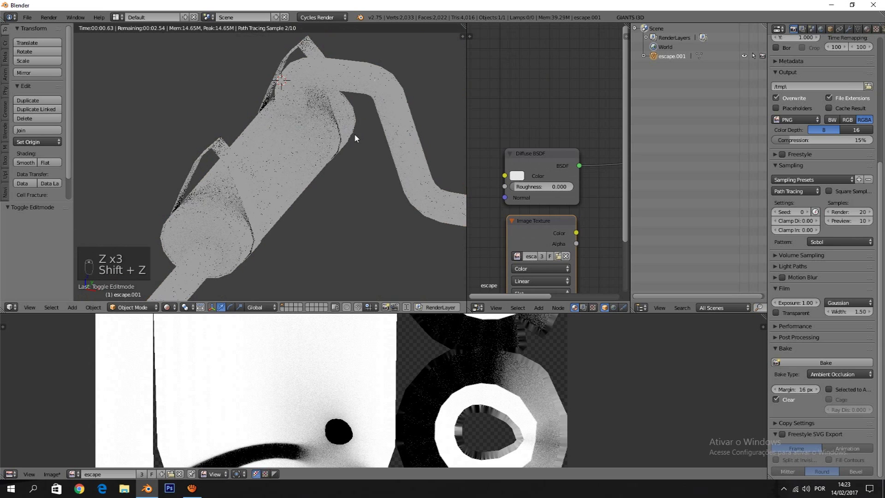
pyautogui.scroll(1, 357, 139)
pyautogui.scroll(1, 480, 167)
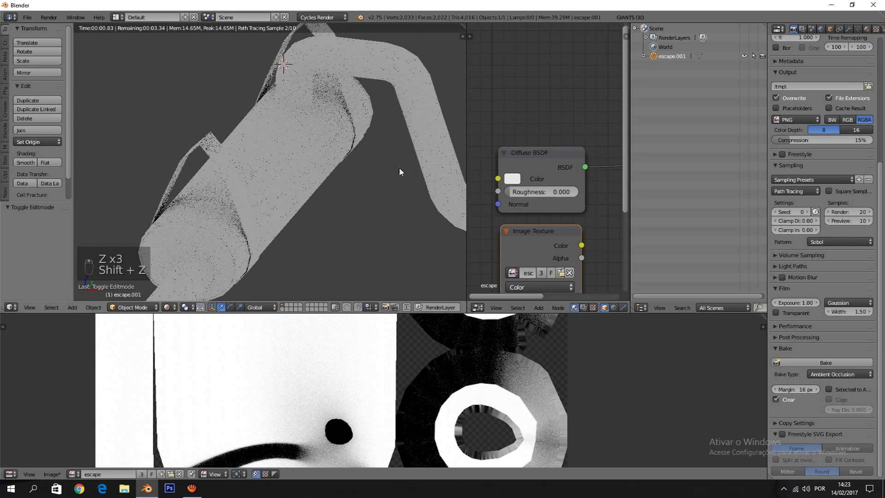
pyautogui.click(514, 180)
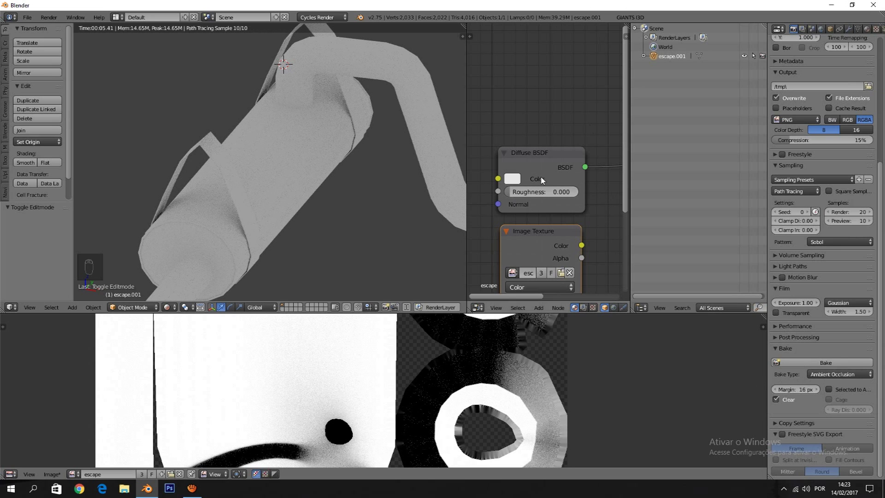
pyautogui.click(513, 179)
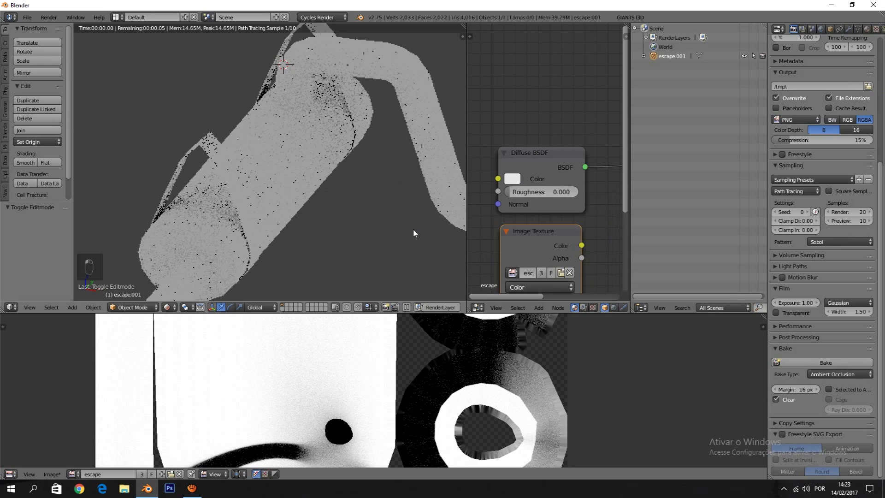
pyautogui.press('z')
pyautogui.press('z')
pyautogui.press('z')
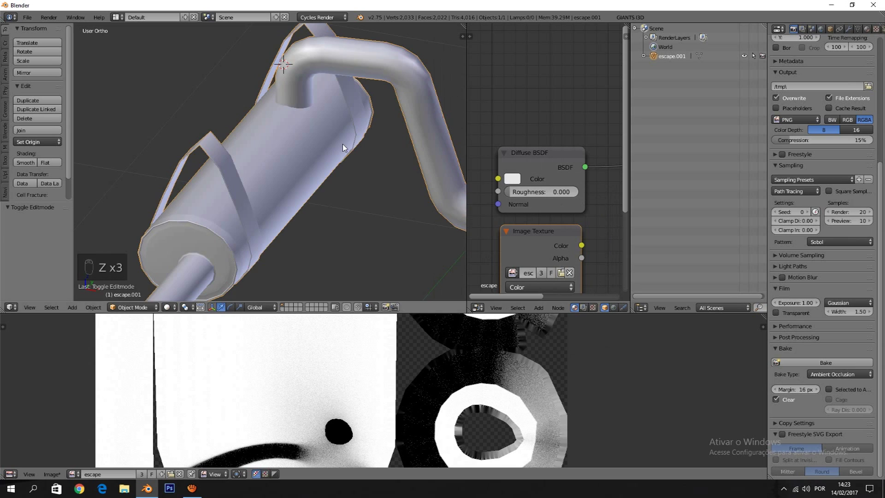
# Darken the escape material's diffuse color to a dark grey, checking it in rendered shading before returning to solid shading
pyautogui.click(513, 179)
pyautogui.moveTo(604, 231); pyautogui.dragTo(601, 262)
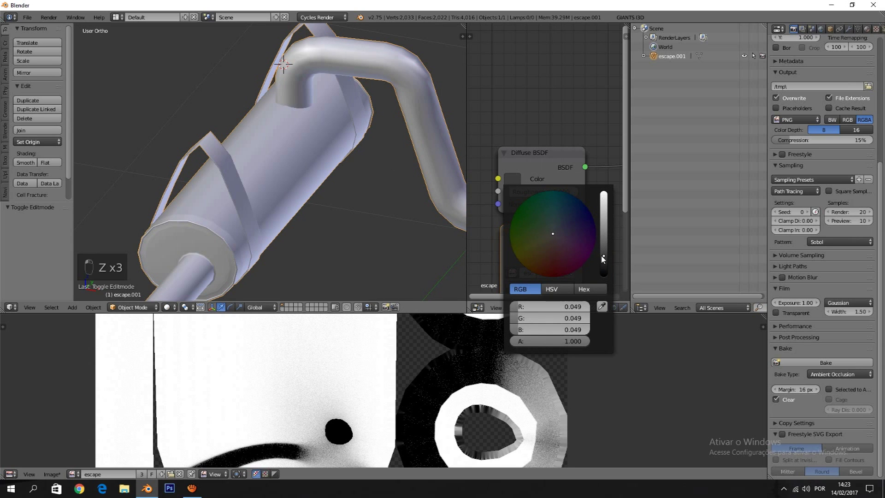
pyautogui.hotkey('shift', 'z')
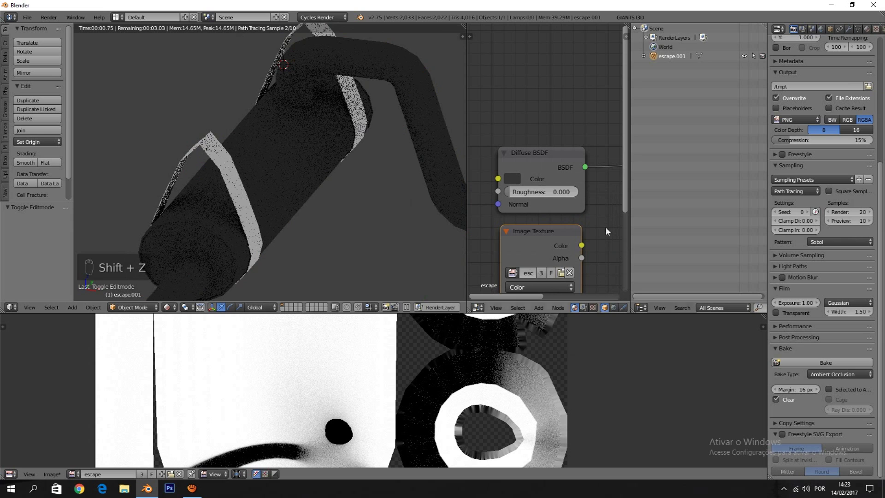
pyautogui.click(513, 179)
pyautogui.click(602, 243)
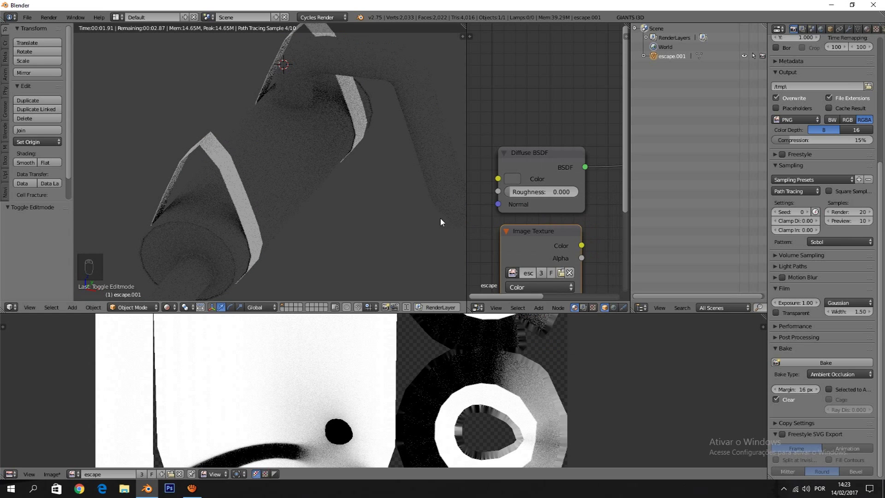
pyautogui.press('z')
pyautogui.press('z')
pyautogui.press('z')
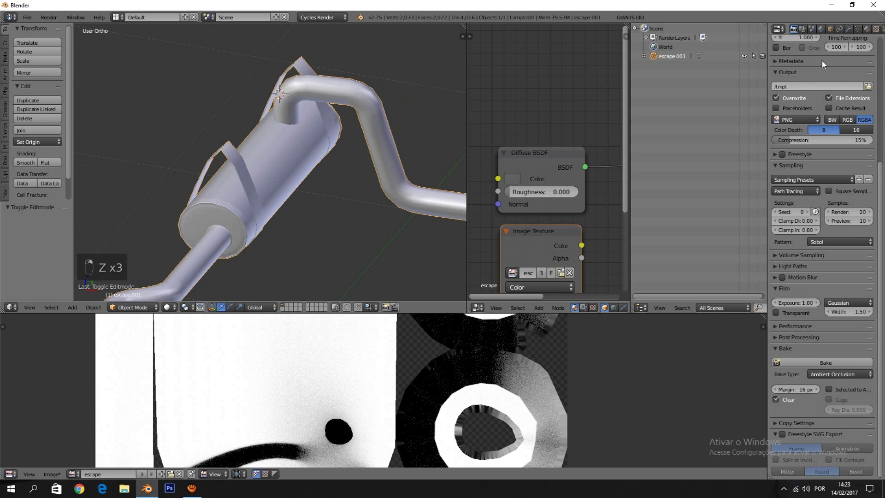
# Darken the suporte material's diffuse color to a near-black grey darker than the muffler, checking it in rendered shading
pyautogui.click(867, 28)
pyautogui.click(806, 63)
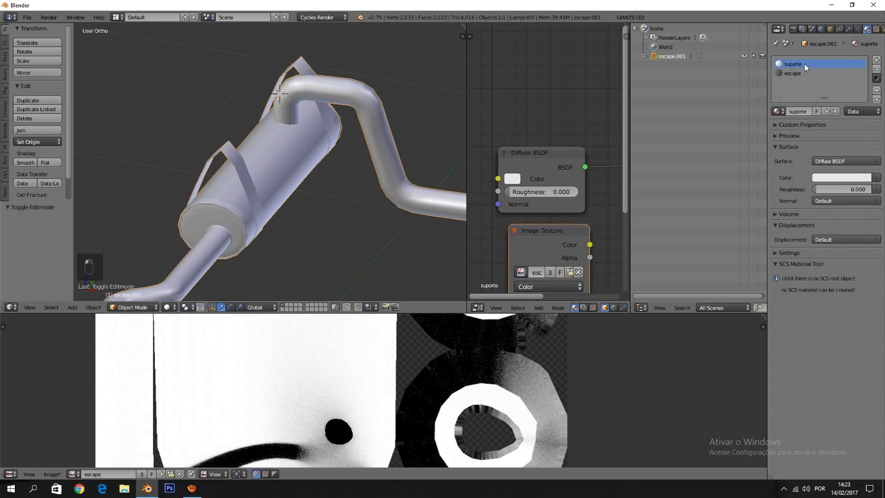
pyautogui.click(506, 182)
pyautogui.moveTo(609, 282); pyautogui.dragTo(618, 286)
pyautogui.hotkey('shift', 'z')
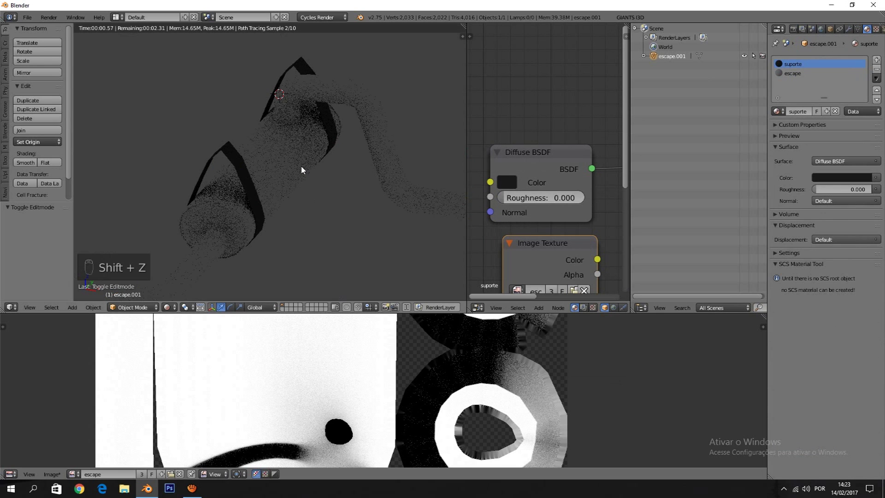
pyautogui.moveTo(491, 178); pyautogui.dragTo(495, 178)
pyautogui.click(510, 182)
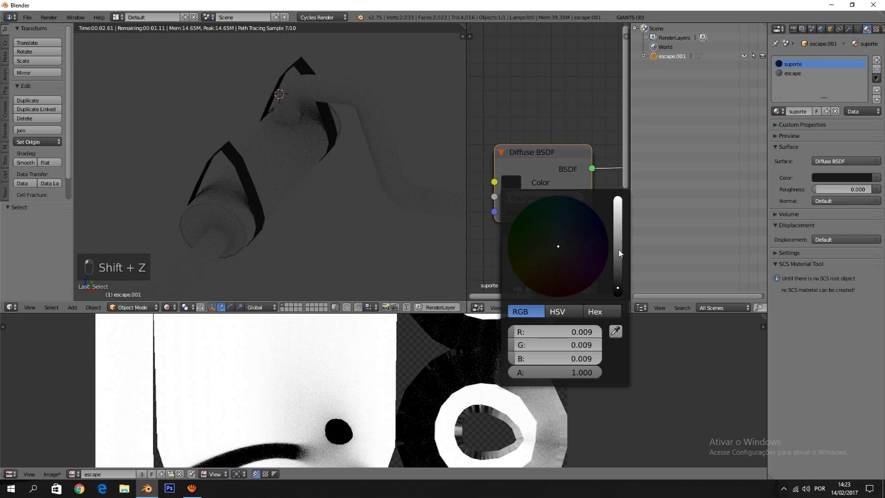
pyautogui.click(619, 276)
pyautogui.moveTo(621, 278); pyautogui.dragTo(625, 281)
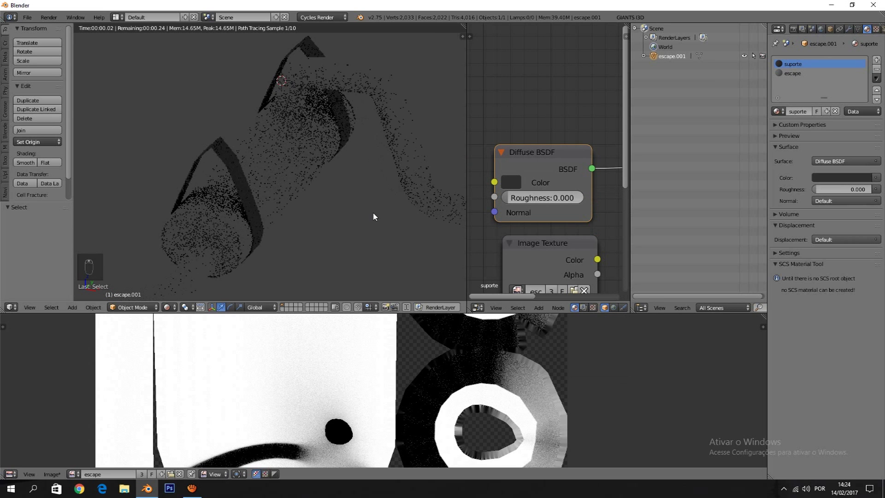
# Return to solid shading and view the exhaust from the outlet side and the inlet side
pyautogui.moveTo(373, 211); pyautogui.dragTo(281, 195, button='middle')
pyautogui.press('z')
pyautogui.press('z')
pyautogui.press('z')
pyautogui.press('z')
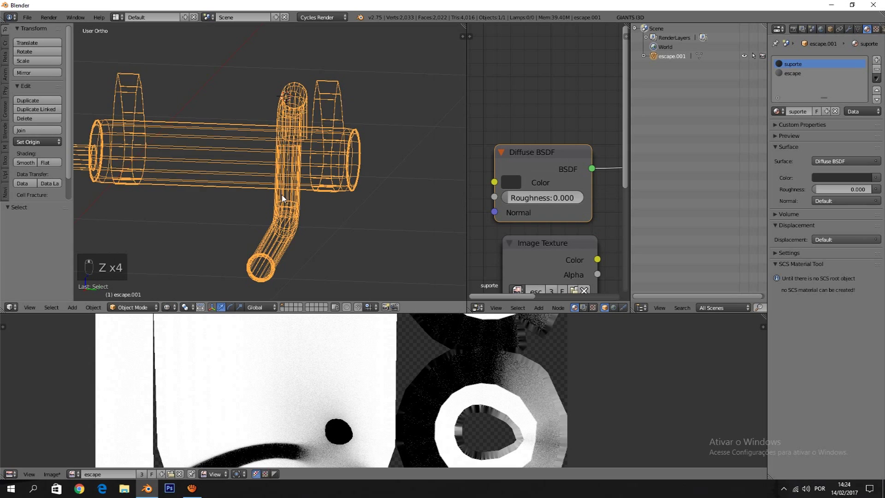
pyautogui.press('z')
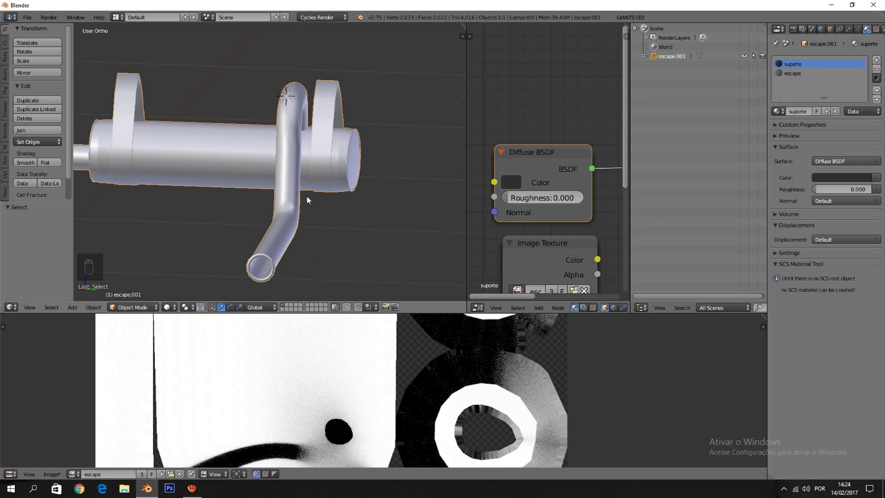
pyautogui.moveTo(307, 197); pyautogui.dragTo(397, 198, button='middle')
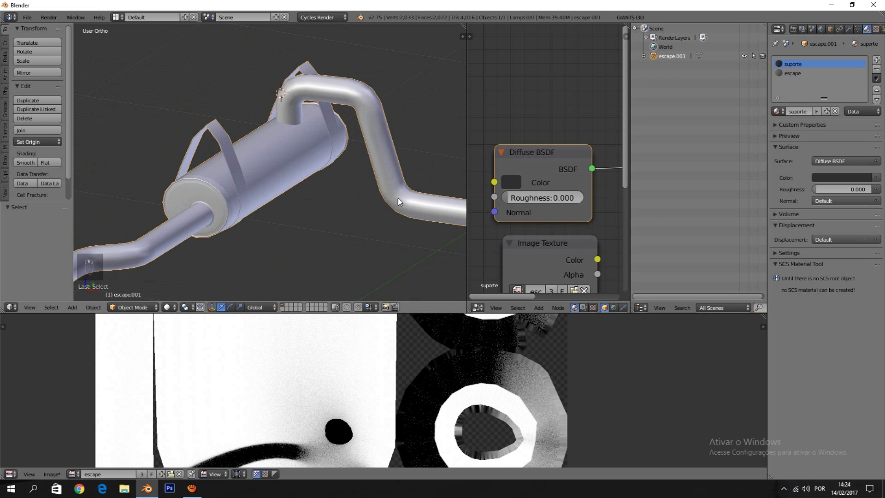
pyautogui.press('pagedown')
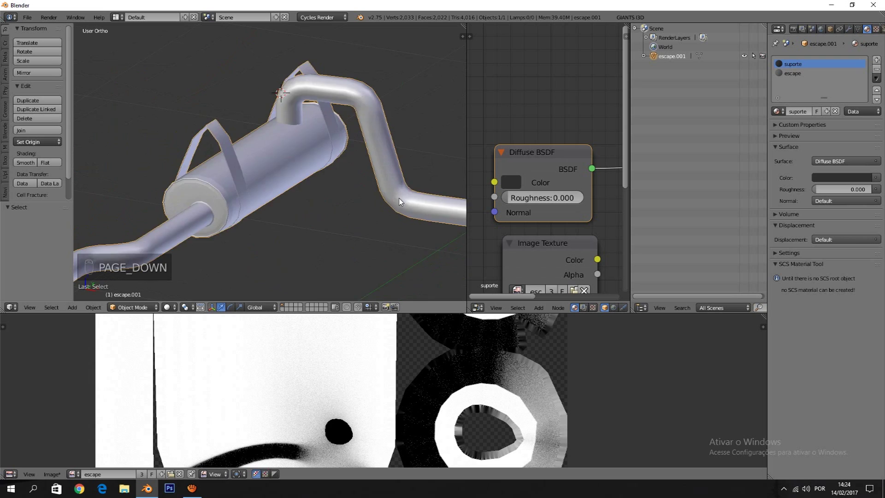
# Check the darkened muffler and straps in rendered shading from above and at an angle, and return to solid shading
pyautogui.press('KP_7')
pyautogui.hotkey('shift', 'z')
pyautogui.moveTo(305, 133); pyautogui.dragTo(286, 113, button='middle')
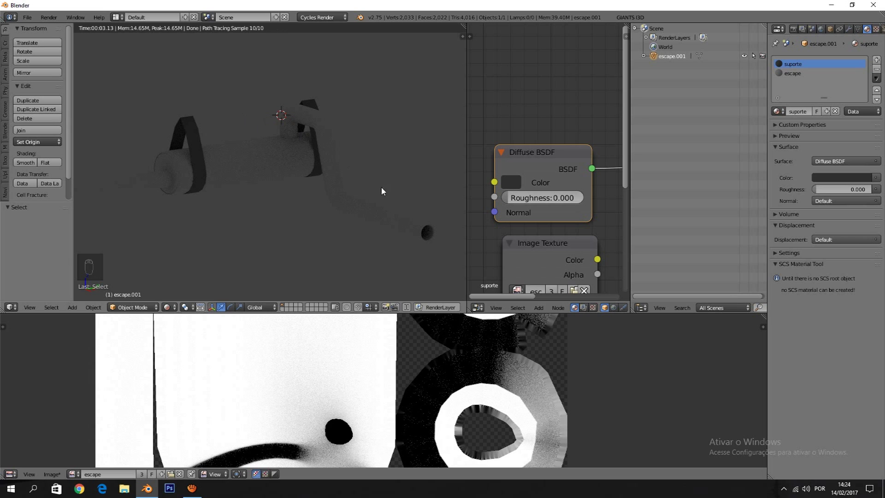
pyautogui.press('z')
pyautogui.press('z')
pyautogui.press('z')
pyautogui.moveTo(300, 185); pyautogui.dragTo(291, 170, button='middle')
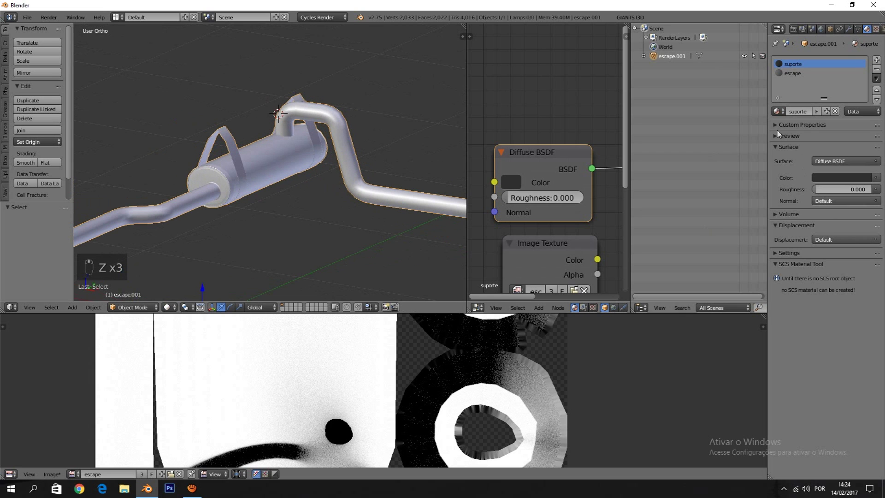
# Change the Cycles bake type from Ambient Occlusion to Combined in the render settings
pyautogui.click(829, 28)
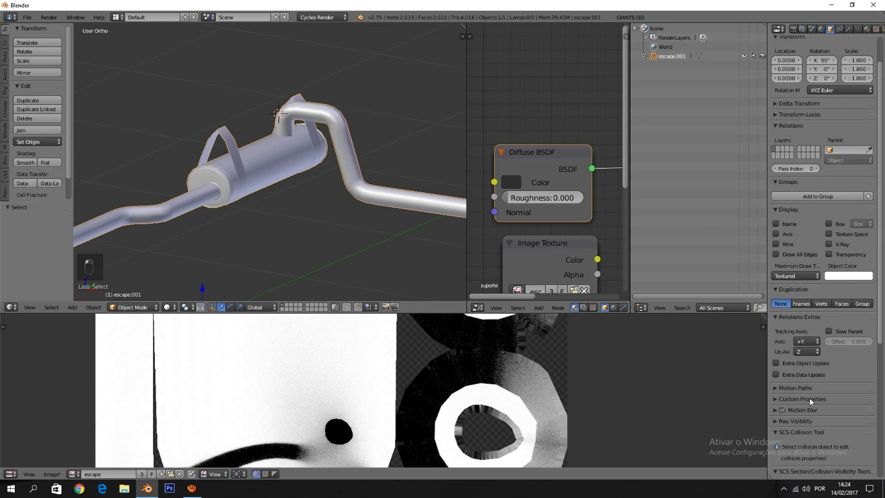
pyautogui.scroll(-1, 546, 184)
pyautogui.scroll(-3, 382, 389)
pyautogui.scroll(-4, 816, 207)
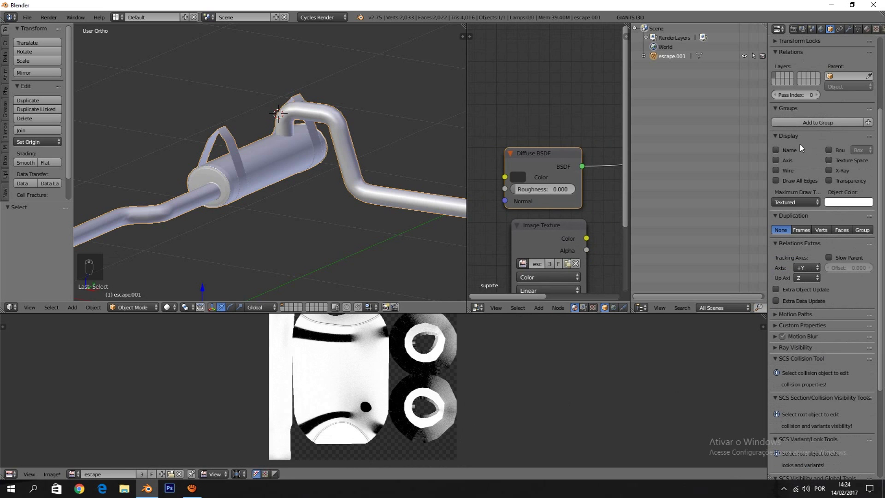
pyautogui.click(793, 28)
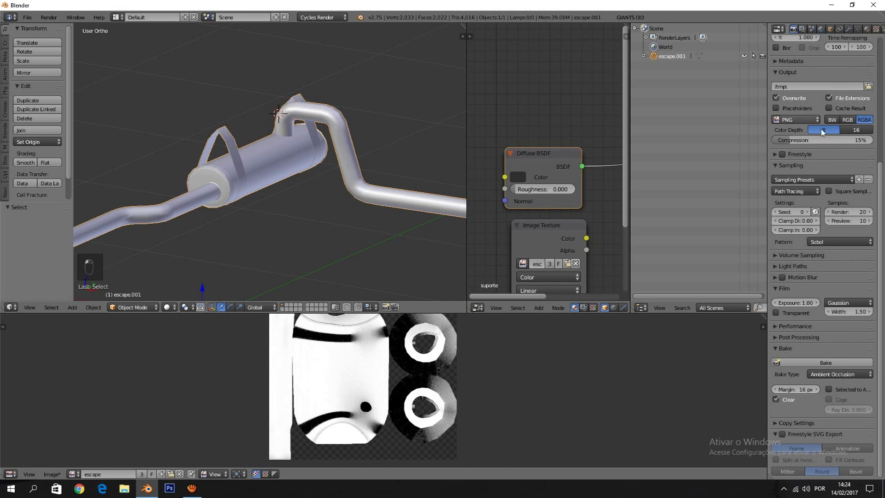
pyautogui.click(829, 376)
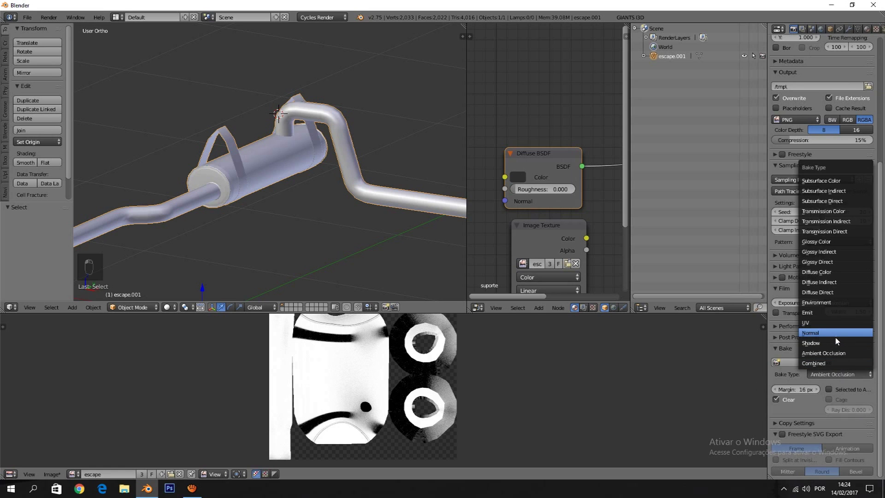
pyautogui.click(849, 375)
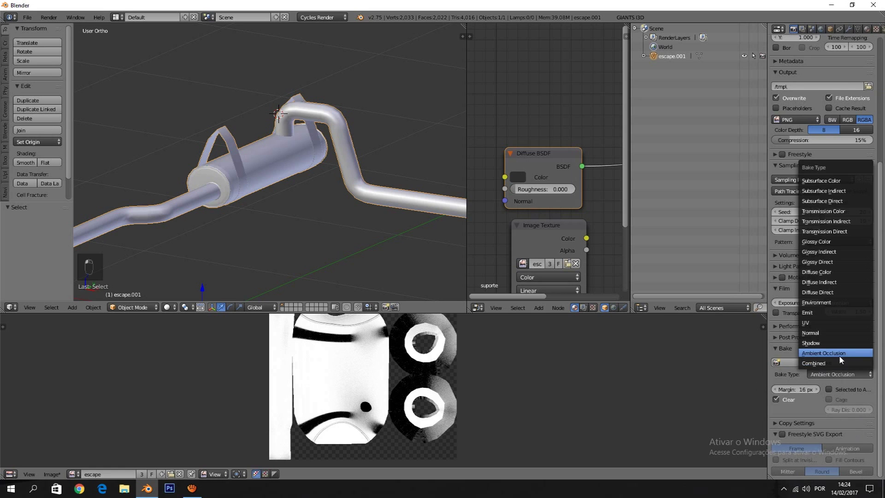
pyautogui.click(840, 363)
# Set the render samples to 10 and bake the exhaust's combined map into the escape image
pyautogui.click(823, 255)
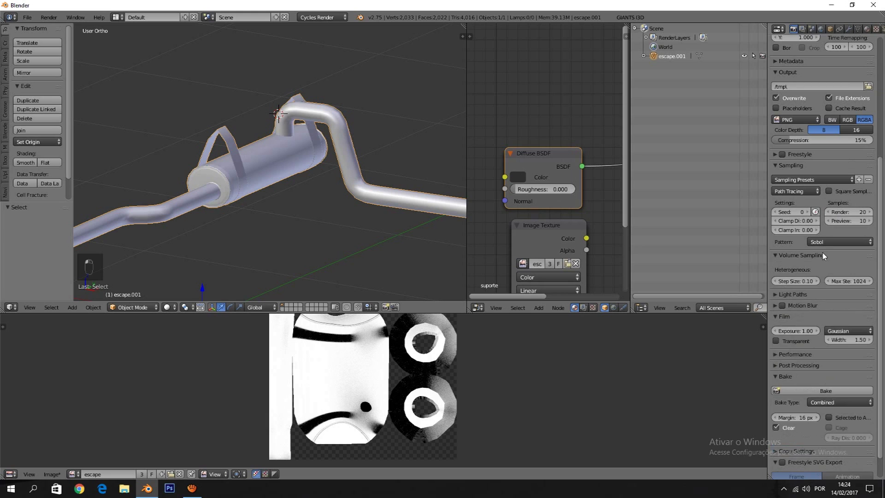
pyautogui.click(829, 256)
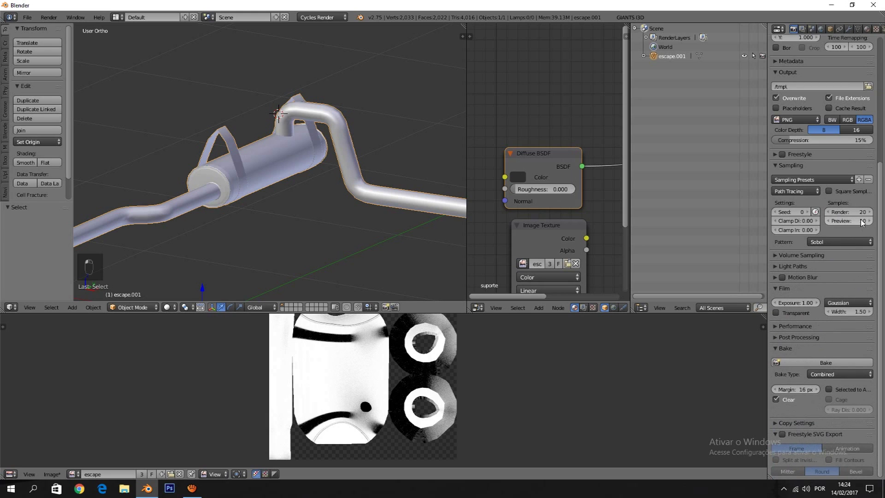
pyautogui.click(857, 213)
pyautogui.write('10')
pyautogui.press('Return')
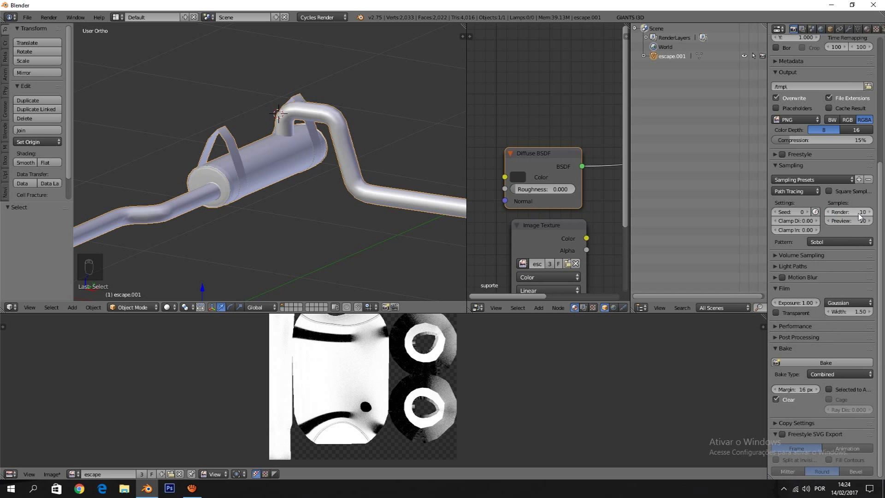
pyautogui.scroll(-4, 332, 154)
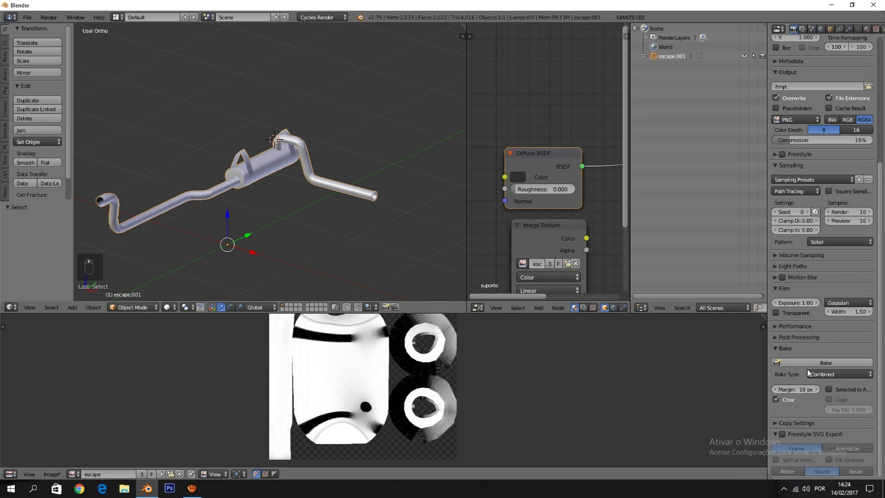
pyautogui.moveTo(350, 230); pyautogui.dragTo(466, 206, button='middle')
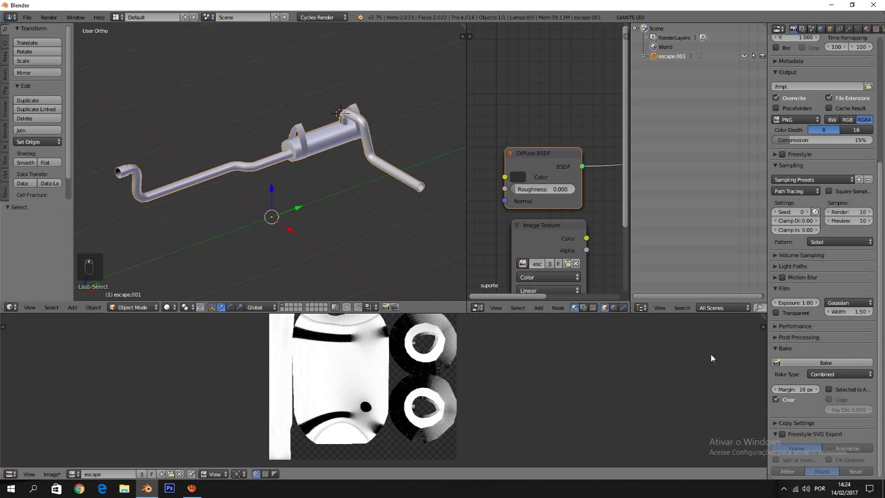
pyautogui.click(833, 362)
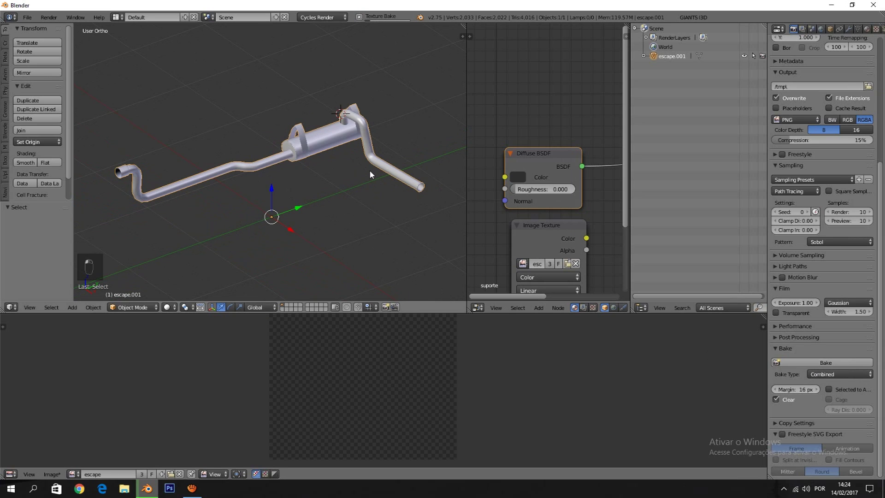
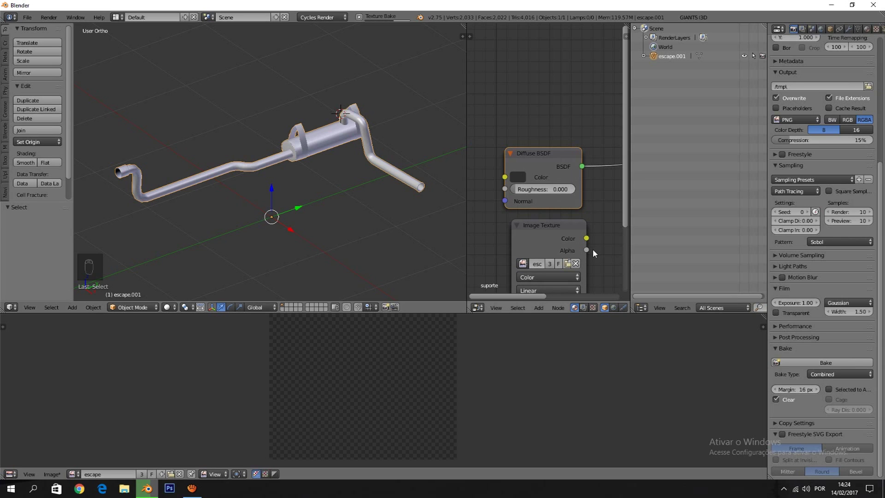
# Wait for the combined bake and examine the baked map in the escape image up close and as a whole
pyautogui.scroll(-1, 590, 244)
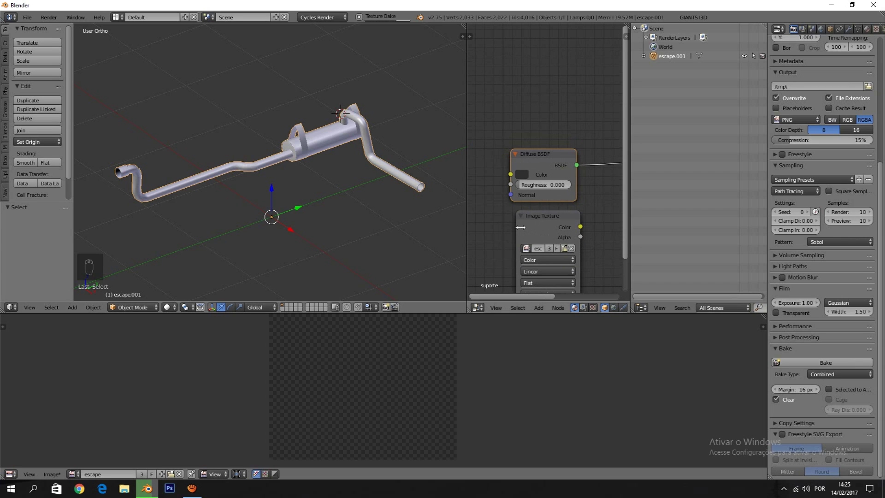
pyautogui.scroll(-3, 534, 209)
pyautogui.moveTo(535, 210); pyautogui.dragTo(547, 169, button='middle')
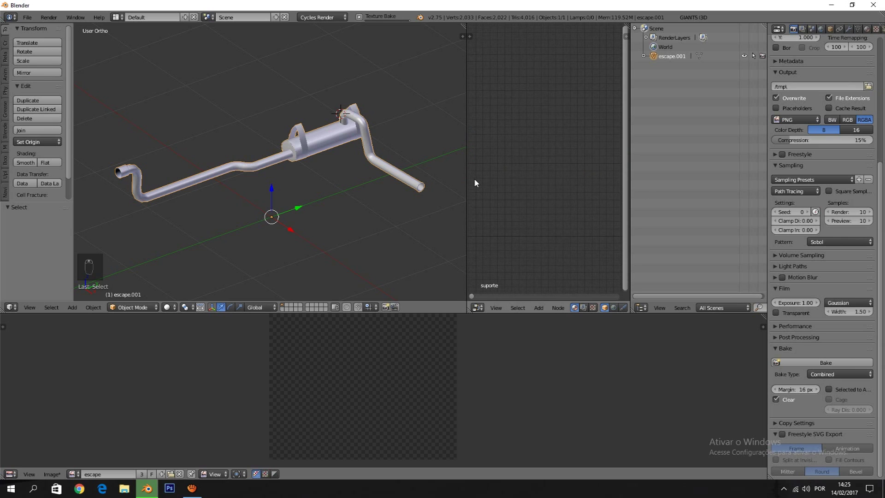
pyautogui.scroll(2, 507, 351)
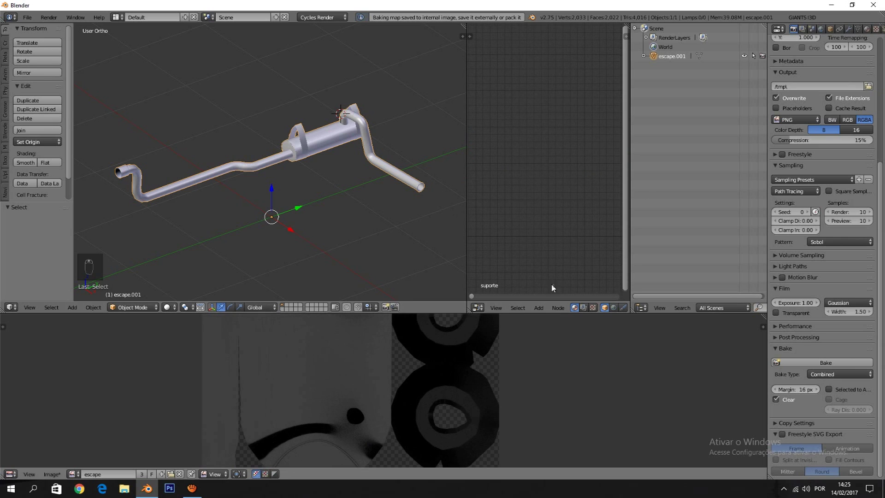
pyautogui.scroll(4, 346, 199)
pyautogui.scroll(-3, 386, 427)
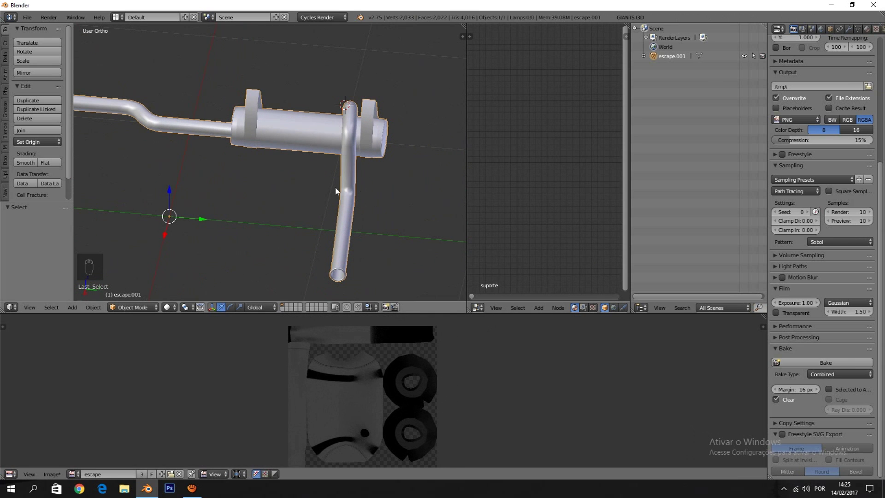
# Switch the viewport to textured shading and examine the baked texture on the muffler, straps and pipes from both sides
pyautogui.hotkey('alt', 'z')
pyautogui.scroll(4, 336, 186)
pyautogui.moveTo(335, 186)
pyautogui.mouseDown(button='middle')
pyautogui.moveTo(400, 181)
pyautogui.moveTo(353, 242)
pyautogui.moveTo(388, 243)
pyautogui.moveTo(315, 133)
pyautogui.moveTo(326, 215)
pyautogui.moveTo(404, 201)
pyautogui.moveTo(90, 196)
pyautogui.moveTo(252, 197)
pyautogui.moveTo(260, 187)
pyautogui.moveTo(269, 204)
pyautogui.moveTo(381, 205)
pyautogui.moveTo(118, 169)
pyautogui.moveTo(193, 172)
pyautogui.moveTo(174, 192)
pyautogui.moveTo(115, 194)
pyautogui.moveTo(94, 180)
pyautogui.moveTo(290, 201)
pyautogui.mouseUp(button='middle')
pyautogui.scroll(3, 206, 200)
pyautogui.scroll(-3, 368, 202)
pyautogui.press('Tab')
pyautogui.press('Tab')
pyautogui.press('Tab')
pyautogui.press('Tab')
pyautogui.press('Tab')
pyautogui.press('Tab')
pyautogui.press('Tab')
pyautogui.press('a')
pyautogui.press('a')
pyautogui.press('a')
pyautogui.press('a')
pyautogui.press('a')
pyautogui.press('a')
pyautogui.press('a')
pyautogui.press('a')
pyautogui.press('Tab')
pyautogui.moveTo(240, 115); pyautogui.dragTo(435, 134, button='middle')
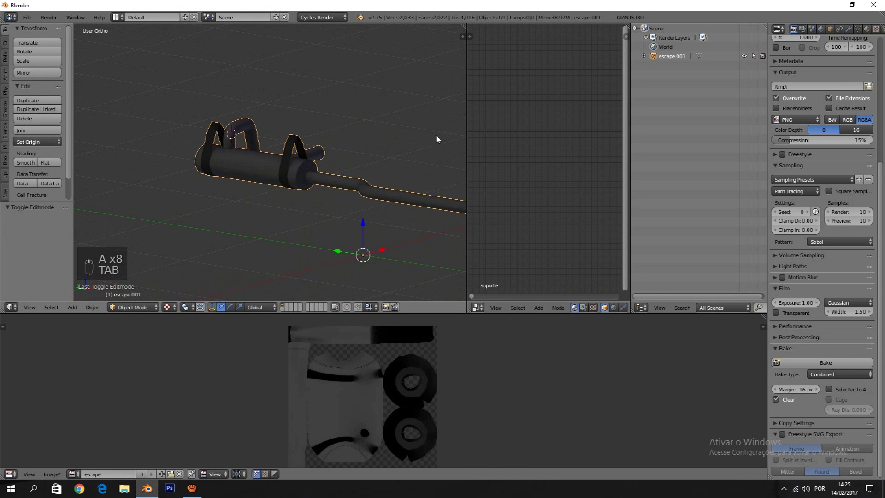
pyautogui.scroll(4, 219, 118)
pyautogui.moveTo(219, 118); pyautogui.dragTo(287, 167, button='middle')
pyautogui.scroll(5, 287, 168)
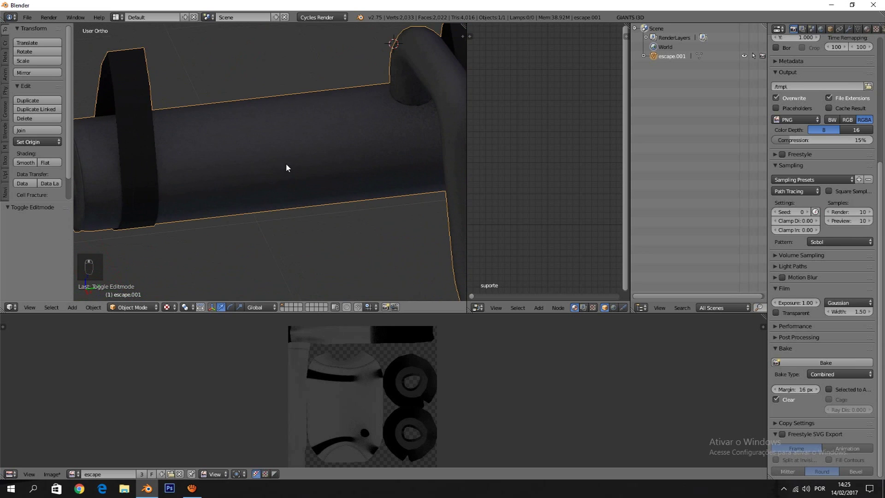
pyautogui.scroll(-4, 286, 168)
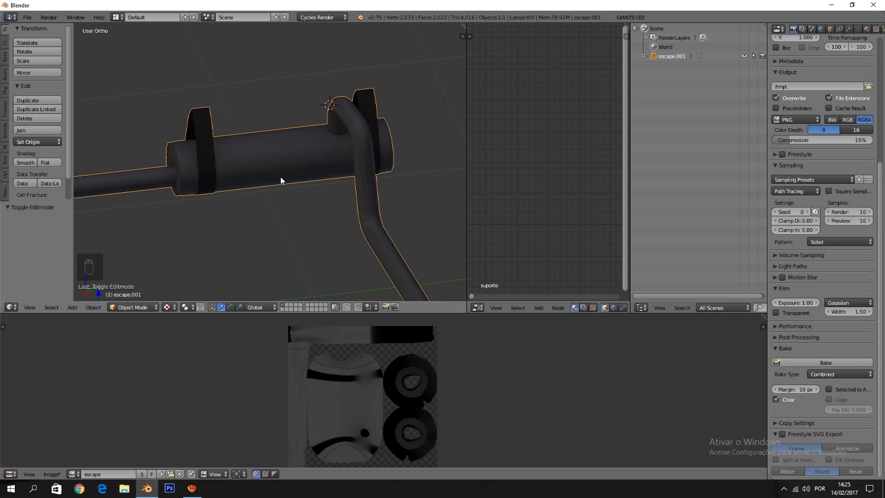
# Deselect the exhaust to inspect its baked texture without the outline, and select it again
pyautogui.press('a')
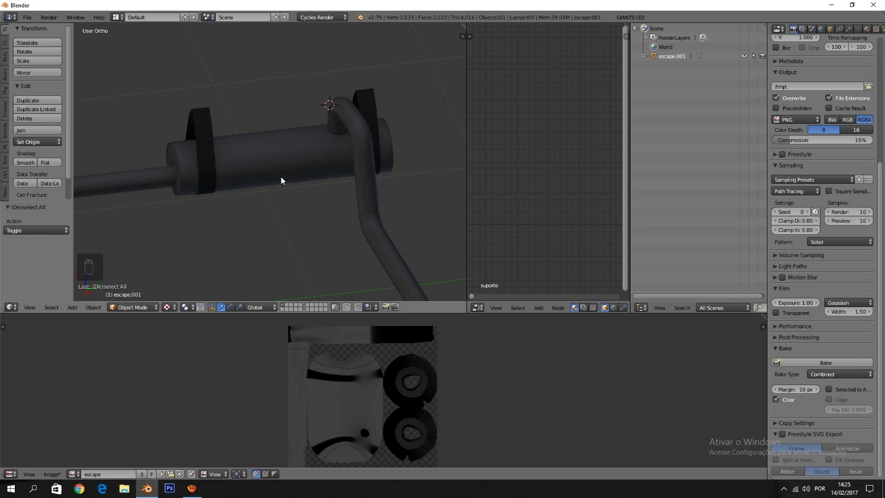
pyautogui.scroll(3, 273, 179)
pyautogui.keyDown('shift'); pyautogui.moveTo(281, 183); pyautogui.dragTo(330, 158, button='middle'); pyautogui.keyUp('shift')
pyautogui.scroll(-4, 295, 157)
pyautogui.rightClick(258, 144)
pyautogui.scroll(-2, 316, 158)
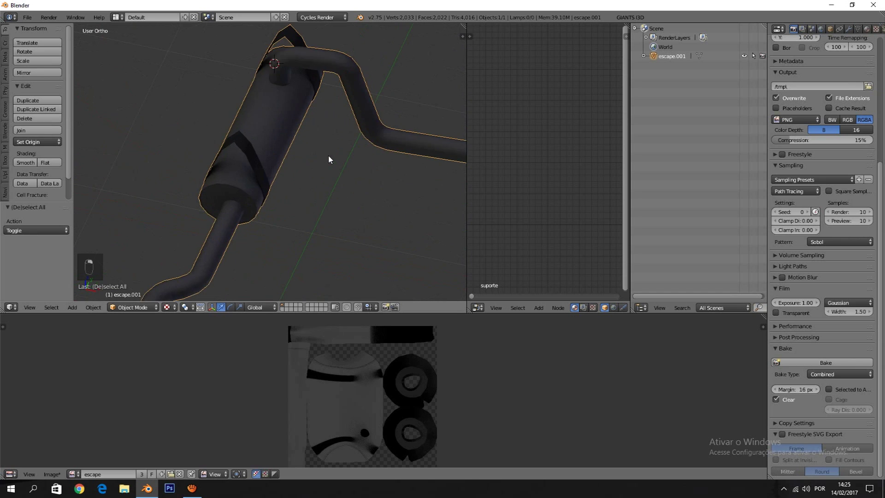
pyautogui.scroll(3, 330, 158)
pyautogui.press('Tab')
pyautogui.press('Tab')
pyautogui.press('Tab')
pyautogui.moveTo(239, 139); pyautogui.dragTo(250, 131, button='middle')
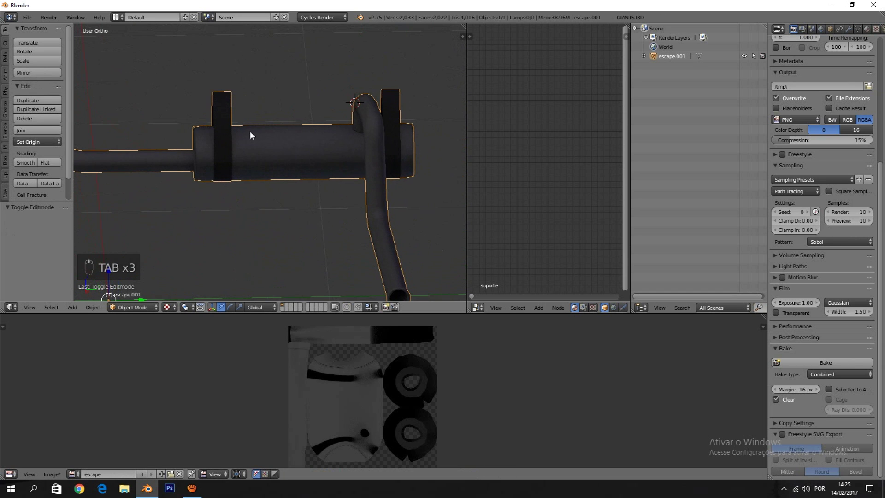
# Compare the exhaust in rendered shading from the side and at an angle, and return to textured shading
pyautogui.hotkey('shift', 'z')
pyautogui.press('z')
pyautogui.press('z')
pyautogui.press('z')
pyautogui.hotkey('shift', 'z')
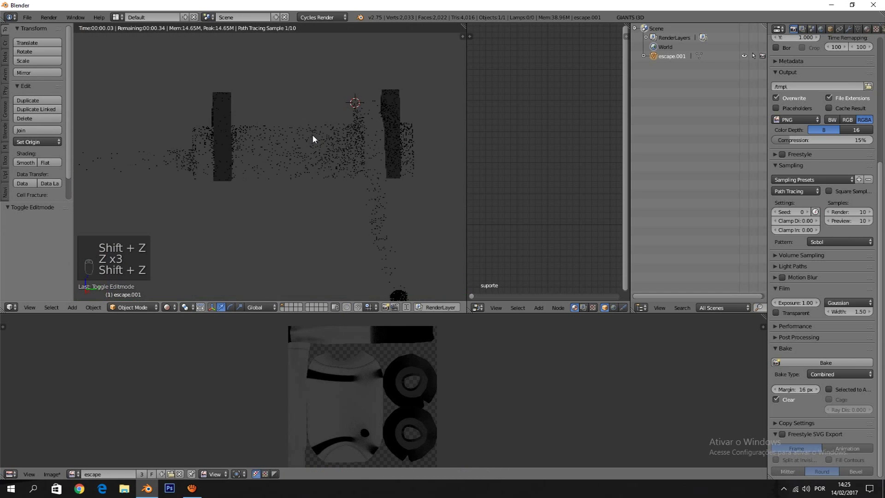
pyautogui.moveTo(312, 134); pyautogui.dragTo(378, 155, button='middle')
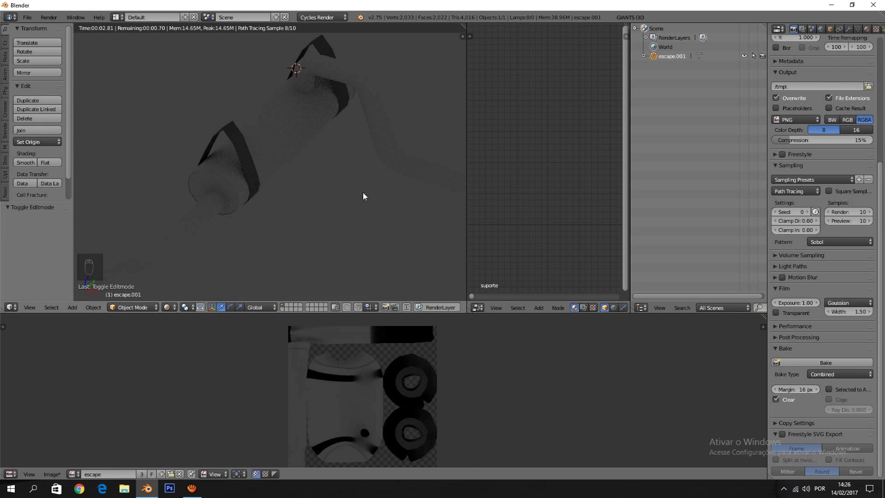
pyautogui.press('z')
pyautogui.press('z')
pyautogui.press('z')
pyautogui.hotkey('alt', 'z')
pyautogui.moveTo(363, 196)
pyautogui.mouseDown(button='middle')
pyautogui.moveTo(292, 188)
pyautogui.moveTo(255, 149)
pyautogui.moveTo(415, 170)
pyautogui.mouseUp(button='middle')
# Examine the textured exhaust from the front, the rear side and above, and close in on the muffler
pyautogui.hotkey('alt', 'z')
pyautogui.hotkey('alt', 'z')
pyautogui.press('Tab')
pyautogui.press('Tab')
pyautogui.press('Tab')
pyautogui.press('Tab')
pyautogui.press('Tab')
pyautogui.press('Tab')
pyautogui.press('KP_1')
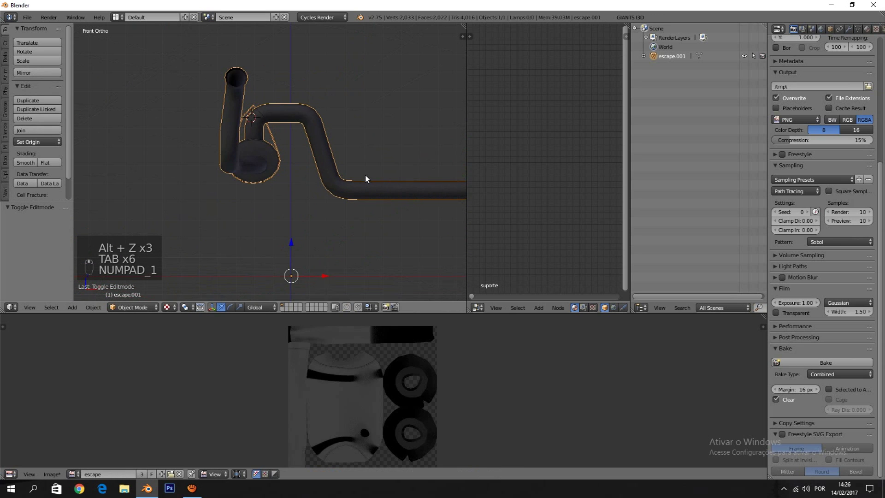
pyautogui.press('Tab')
pyautogui.moveTo(293, 159); pyautogui.dragTo(405, 227, button='middle')
pyautogui.press('Tab')
pyautogui.scroll(4, 282, 63)
pyautogui.scroll(2, 330, 170)
pyautogui.moveTo(330, 170)
pyautogui.mouseDown(button='middle')
pyautogui.moveTo(324, 215)
pyautogui.moveTo(324, 206)
pyautogui.mouseUp(button='middle')
pyautogui.scroll(-2, 324, 215)
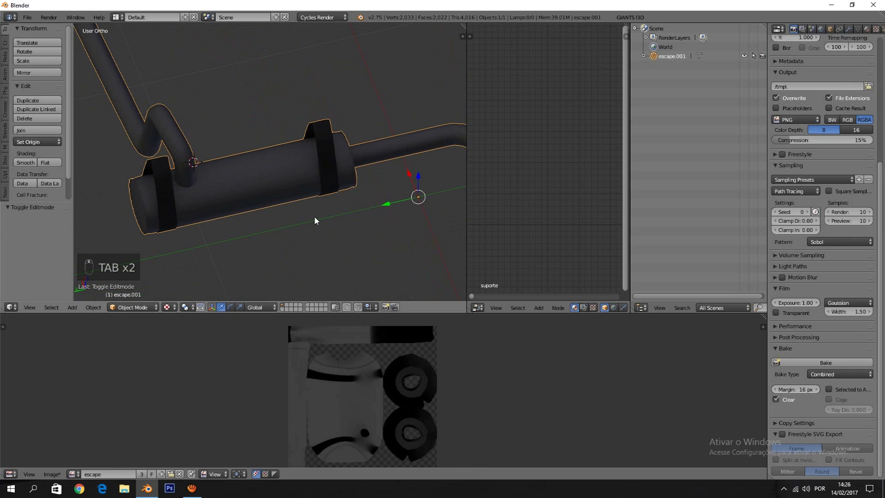
pyautogui.scroll(-2, 314, 220)
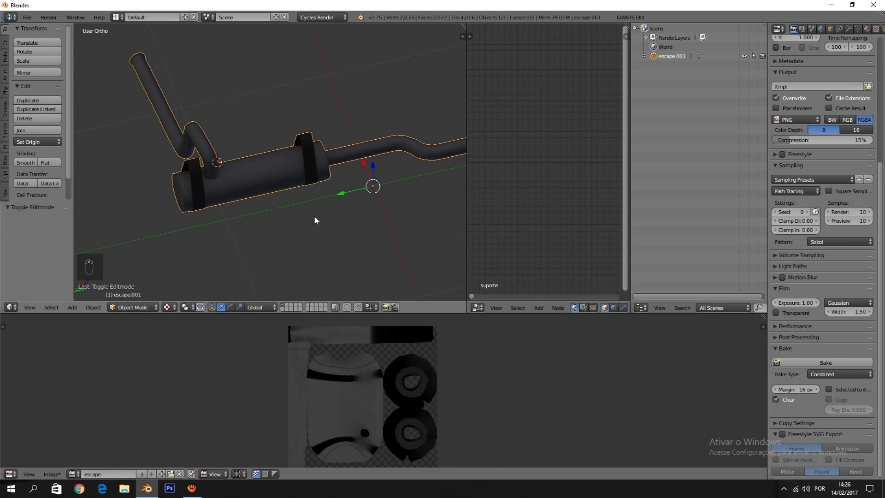
pyautogui.moveTo(315, 221); pyautogui.dragTo(373, 275, button='middle')
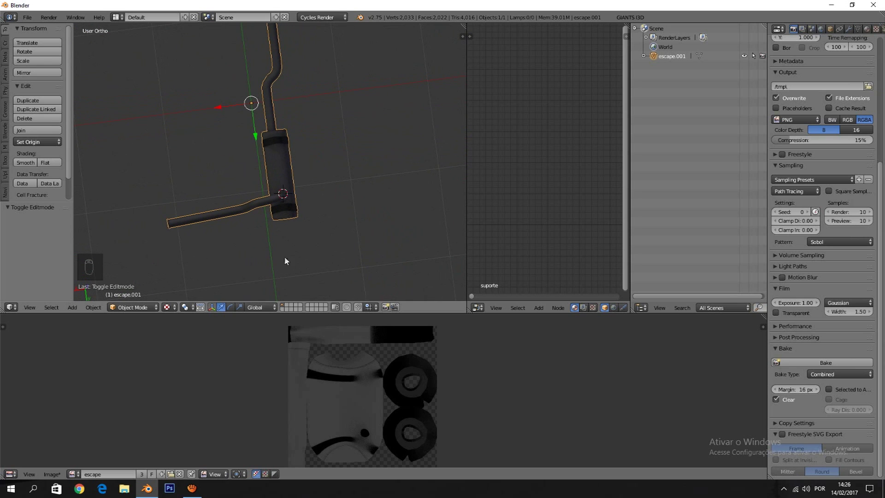
pyautogui.moveTo(286, 258); pyautogui.dragTo(388, 237, button='middle')
pyautogui.scroll(4, 392, 235)
pyautogui.scroll(-3, 394, 228)
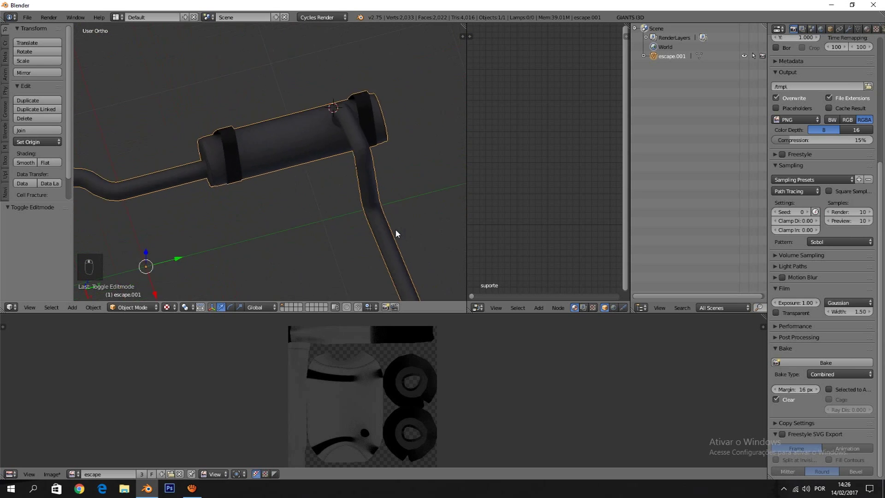
pyautogui.scroll(3, 398, 220)
# Check the muffler's texture from an angled view and enter Edit Mode on the exhaust mesh
pyautogui.press('Tab')
pyautogui.press('Tab')
pyautogui.press('Tab')
pyautogui.press('Tab')
pyautogui.press('Tab')
pyautogui.press('Tab')
pyautogui.press('Tab')
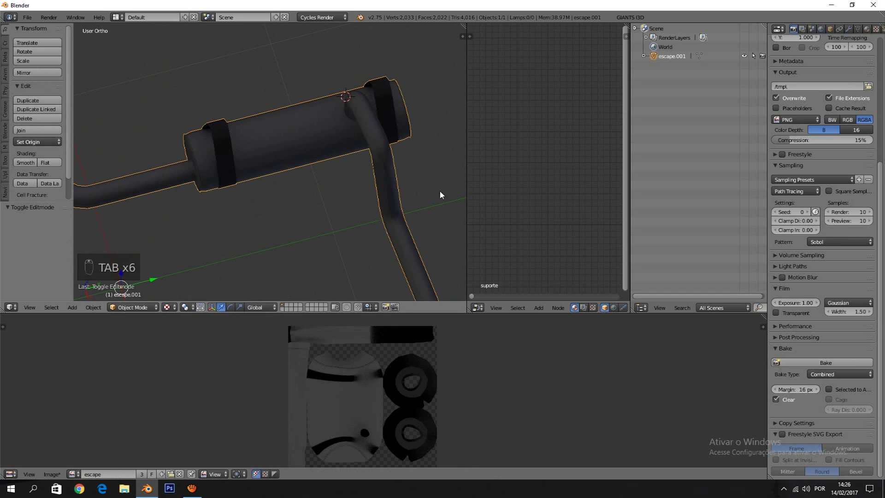
pyautogui.moveTo(392, 198); pyautogui.dragTo(258, 161, button='middle')
pyautogui.scroll(-2, 117, 125)
pyautogui.scroll(5, 205, 175)
pyautogui.press('Tab')
pyautogui.press('Tab')
pyautogui.press('Tab')
pyautogui.press('Tab')
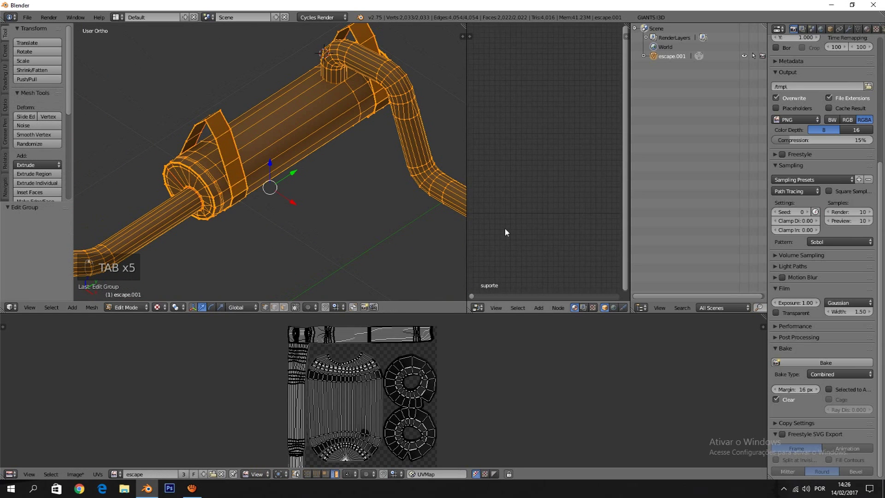
# Arrange the suporte material's nodes and connect the Image Texture color output to the Diffuse BSDF color input
pyautogui.moveTo(618, 209)
pyautogui.mouseDown(button='middle')
pyautogui.moveTo(507, 210)
pyautogui.moveTo(620, 219)
pyautogui.mouseUp(button='middle')
pyautogui.moveTo(559, 227); pyautogui.dragTo(442, 189)
pyautogui.scroll(1, 599, 184)
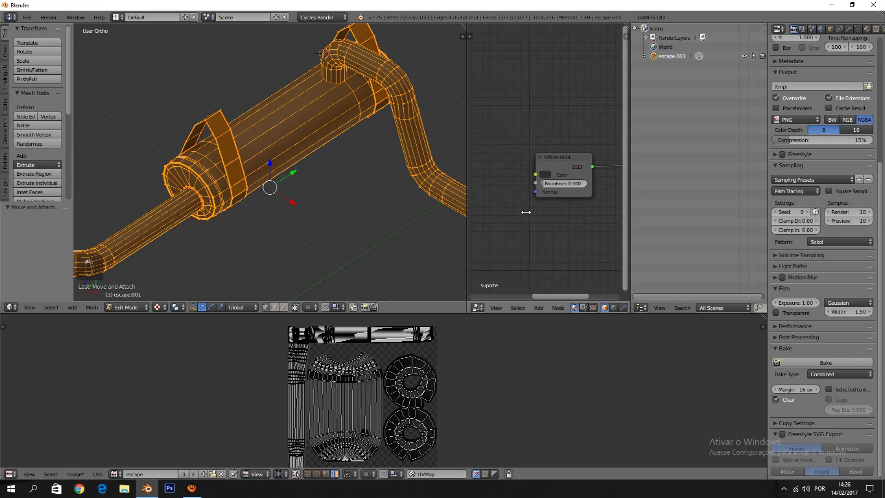
pyautogui.moveTo(526, 213); pyautogui.dragTo(585, 237, button='middle')
pyautogui.scroll(-3, 583, 237)
pyautogui.moveTo(520, 232); pyautogui.dragTo(557, 240, button='middle')
pyautogui.moveTo(490, 188); pyautogui.dragTo(561, 185)
pyautogui.moveTo(561, 186); pyautogui.dragTo(473, 196, button='middle')
pyautogui.scroll(1, 481, 195)
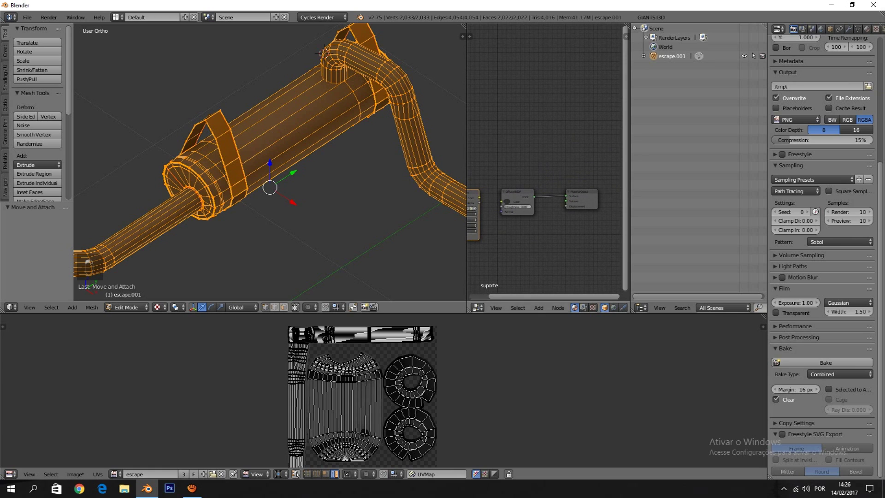
pyautogui.moveTo(480, 196); pyautogui.dragTo(502, 202)
# Connect the escape material's Image Texture color to its Diffuse BSDF color and toggle rendered shading in the viewport
pyautogui.click(867, 29)
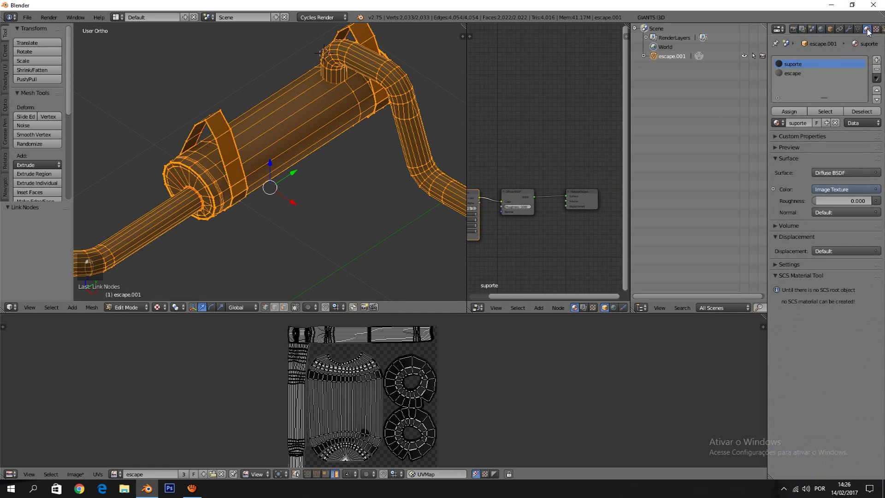
pyautogui.click(792, 73)
pyautogui.scroll(1, 561, 245)
pyautogui.moveTo(516, 230)
pyautogui.mouseDown()
pyautogui.moveTo(482, 227)
pyautogui.moveTo(493, 209)
pyautogui.mouseUp()
pyautogui.hotkey('shift', 'z')
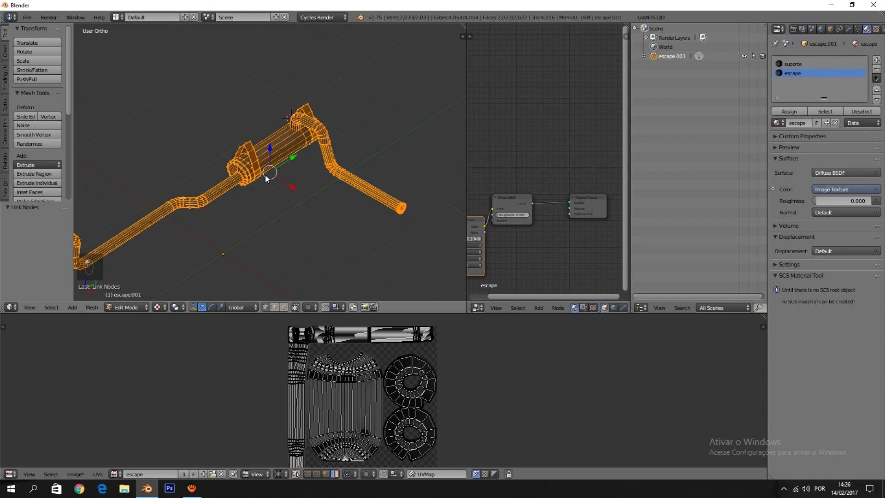
# Examine the muffler's rendered texture from another angle, compare it with wireframe shading, and leave Edit Mode on the exhaust
pyautogui.scroll(4, 249, 162)
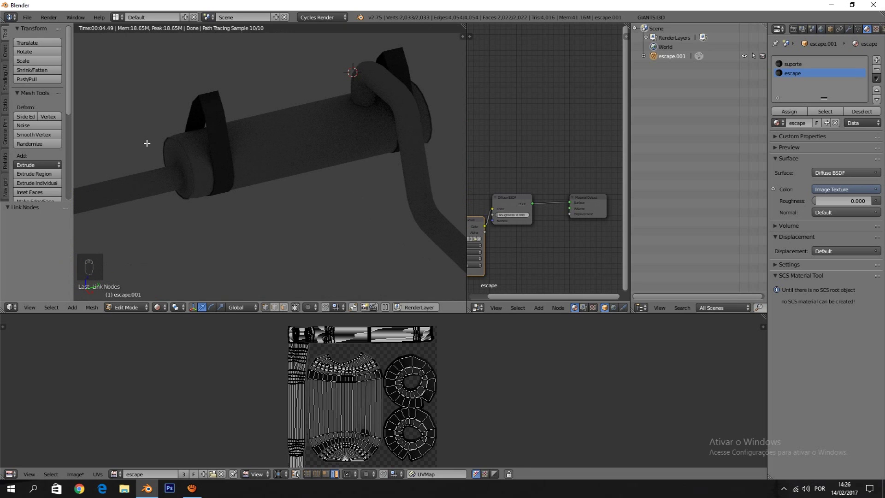
pyautogui.moveTo(147, 143); pyautogui.dragTo(413, 145, button='middle')
pyautogui.press('z')
pyautogui.press('z')
pyautogui.press('z')
pyautogui.press('z')
pyautogui.press('z')
pyautogui.press('z')
pyautogui.press('z')
pyautogui.press('z')
pyautogui.press('KP_1')
pyautogui.press('KP_7')
pyautogui.press('Tab')
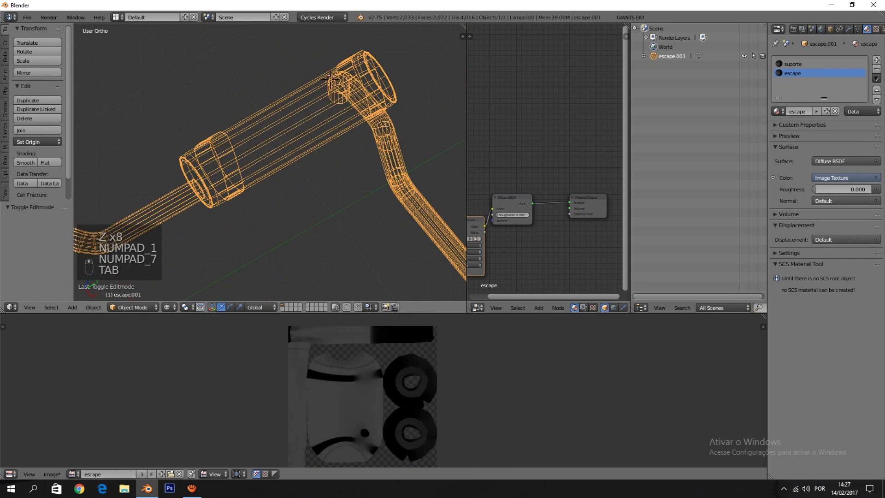
# Toggle the viewport between solid and textured shading and check the baked texture on the muffler
pyautogui.press('z')
pyautogui.hotkey('alt', 'z')
pyautogui.hotkey('alt', 'z')
pyautogui.hotkey('alt', 'z')
pyautogui.moveTo(261, 148); pyautogui.dragTo(238, 110, button='middle')
pyautogui.hotkey('alt', 'z')
pyautogui.hotkey('alt', 'z')
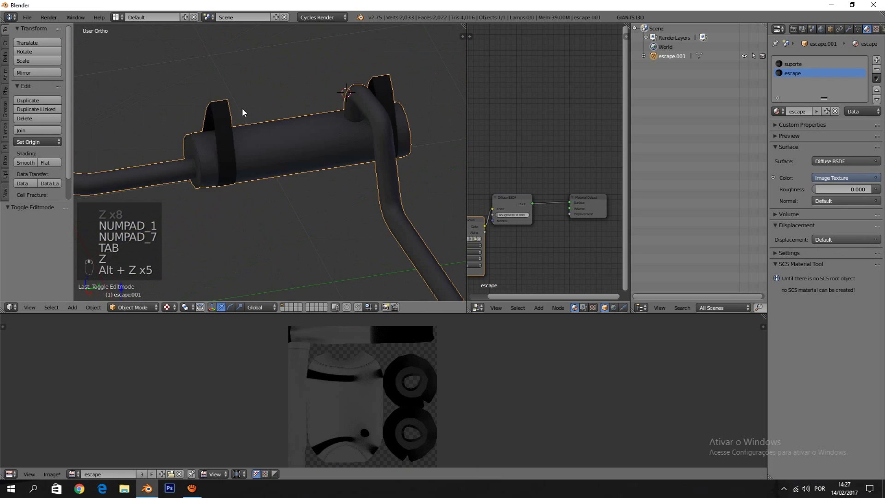
# Add a torus mesh at the 3D cursor beside the muffler
pyautogui.press('KP_1')
pyautogui.press('KP_3')
pyautogui.hotkey('shift', 'a')
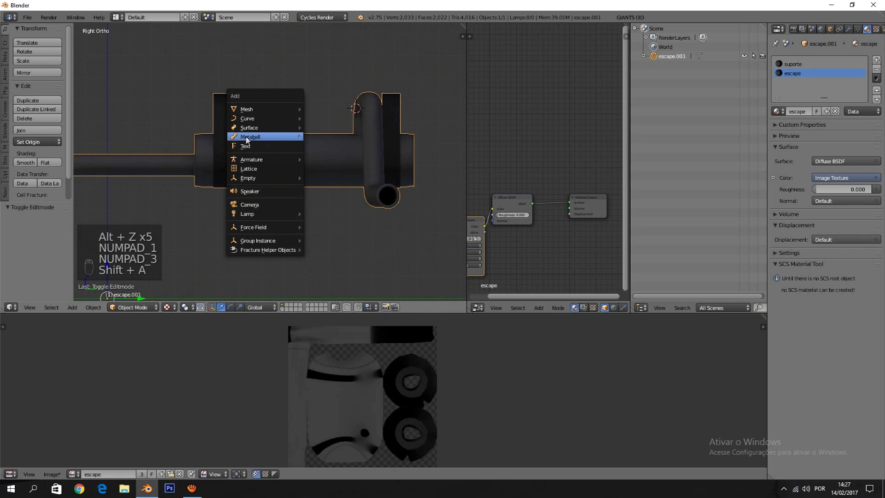
pyautogui.moveTo(262, 113)
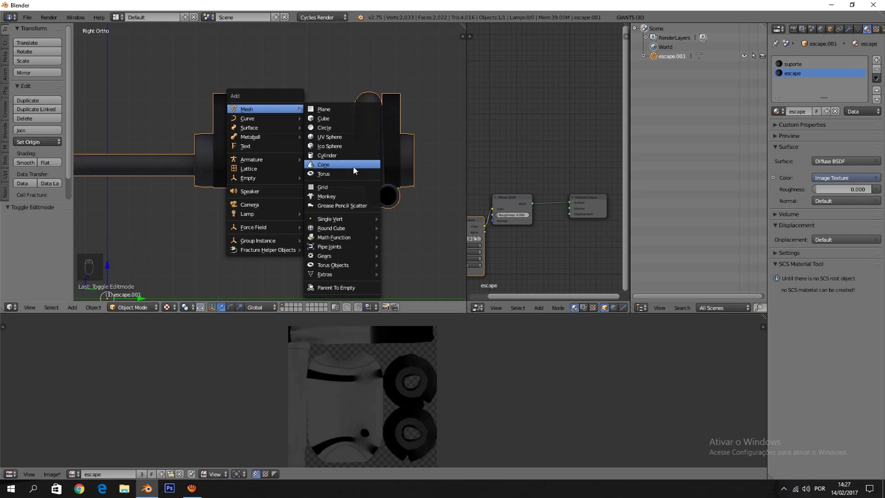
pyautogui.click(323, 174)
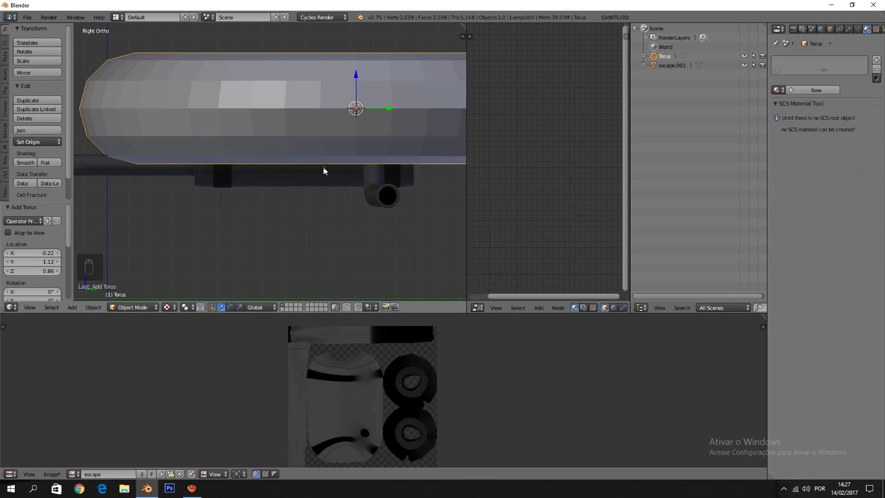
# Rotate the torus 90° around the X axis and scale it by 0.4
pyautogui.moveTo(325, 170); pyautogui.dragTo(330, 207, button='middle')
pyautogui.write('rx90')
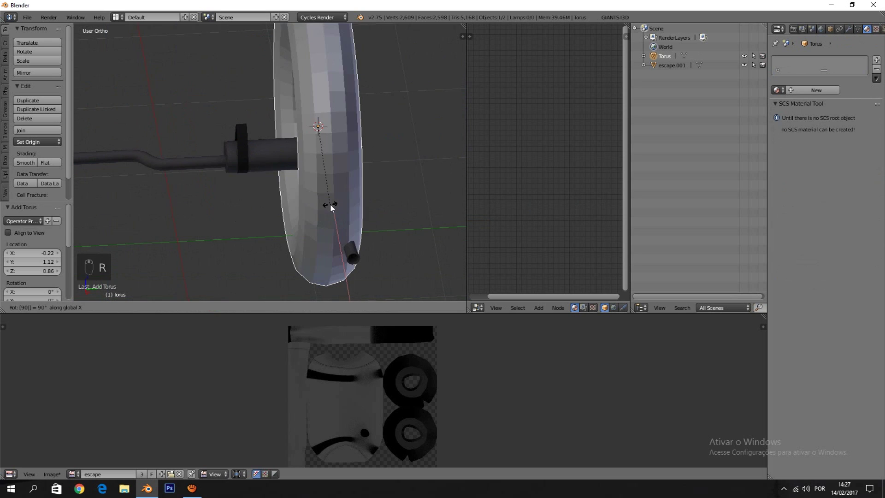
pyautogui.press('Return')
pyautogui.write('s.4')
pyautogui.press('Return')
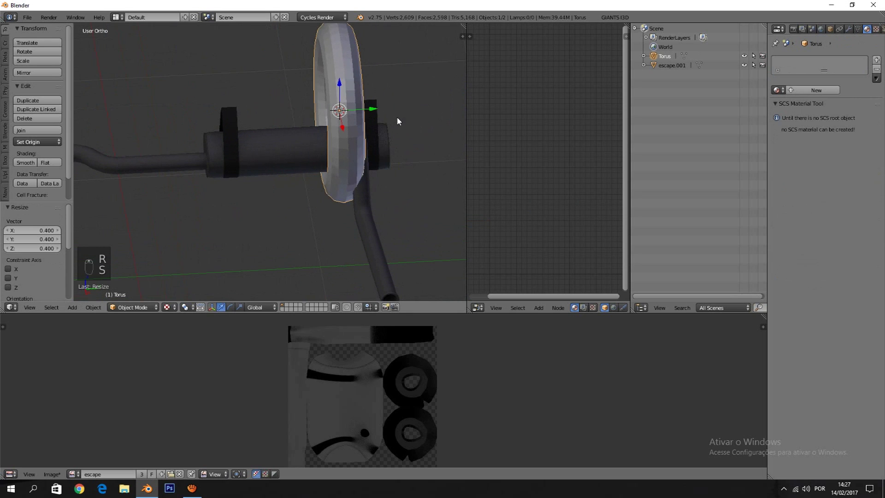
# Move the torus onto the muffler's centre line in the right view and shrink it to a ring slightly wider than the body
pyautogui.press('KP_1')
pyautogui.press('KP_3')
pyautogui.press('z')
pyautogui.moveTo(352, 131); pyautogui.dragTo(329, 177, button='right')
pyautogui.press('s')
pyautogui.click(371, 190)
pyautogui.press('z')
# Turn on the transform manipulator, align the torus sideways with the muffler and shift it 0.014 along Z
pyautogui.moveTo(372, 190)
pyautogui.mouseDown(button='middle')
pyautogui.moveTo(440, 210)
pyautogui.moveTo(317, 189)
pyautogui.mouseUp(button='middle')
pyautogui.hotkey('ctrl', 'space')
pyautogui.moveTo(324, 137); pyautogui.dragTo(397, 137)
pyautogui.moveTo(397, 136); pyautogui.dragTo(369, 173, button='middle')
pyautogui.press('KP_7')
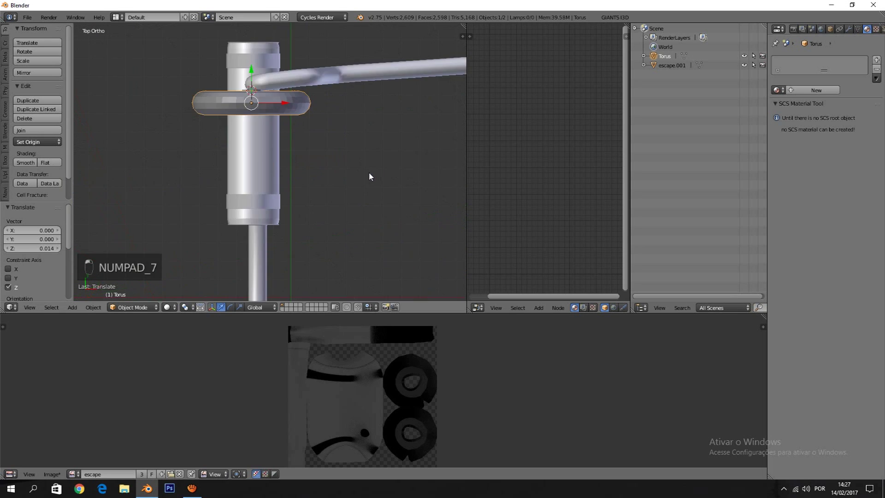
# Duplicate the torus ring twice along the muffler, offsetting the copies by -0.168 and -0.195 on the Y axis
pyautogui.hotkey('shift', 'd')
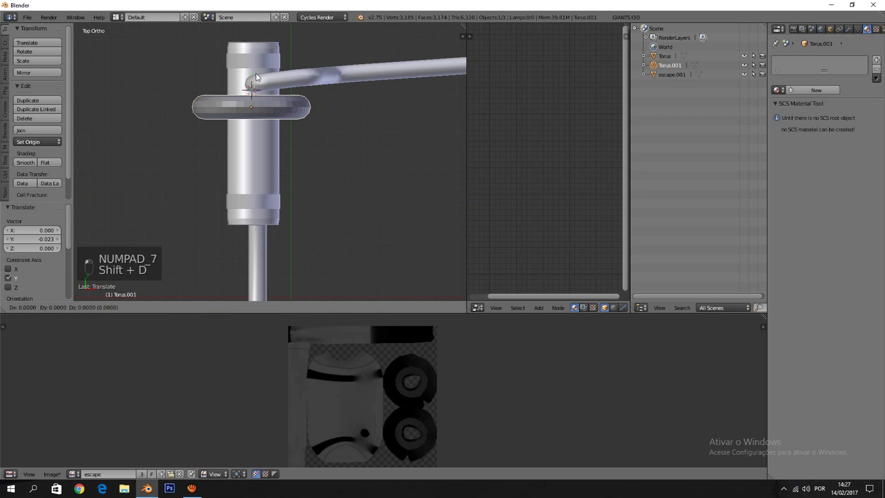
pyautogui.rightClick(256, 73)
pyautogui.hotkey('shift', 'd')
pyautogui.rightClick(256, 74)
pyautogui.moveTo(255, 73); pyautogui.dragTo(256, 103)
pyautogui.hotkey('shift', 'd')
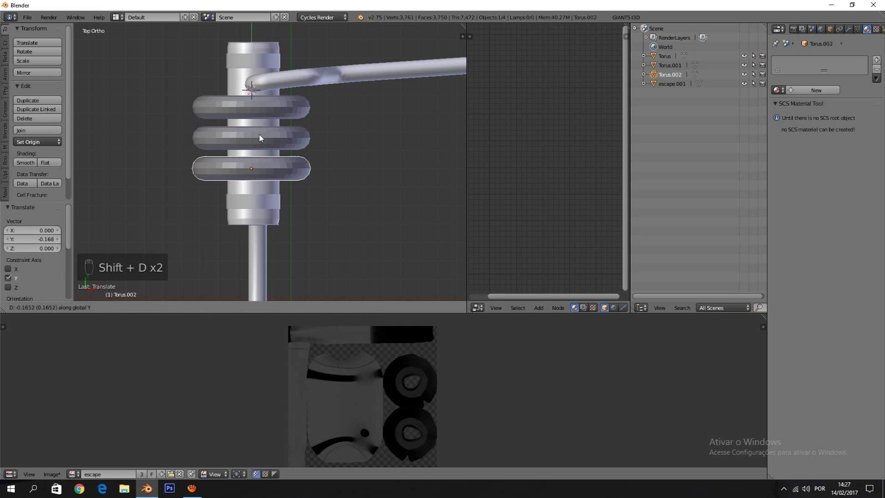
pyautogui.click(268, 141)
# Select the exhaust object behind the three torus rings and put it in Edit Mode
pyautogui.moveTo(338, 153); pyautogui.dragTo(273, 159, button='middle')
pyautogui.scroll(2, 274, 159)
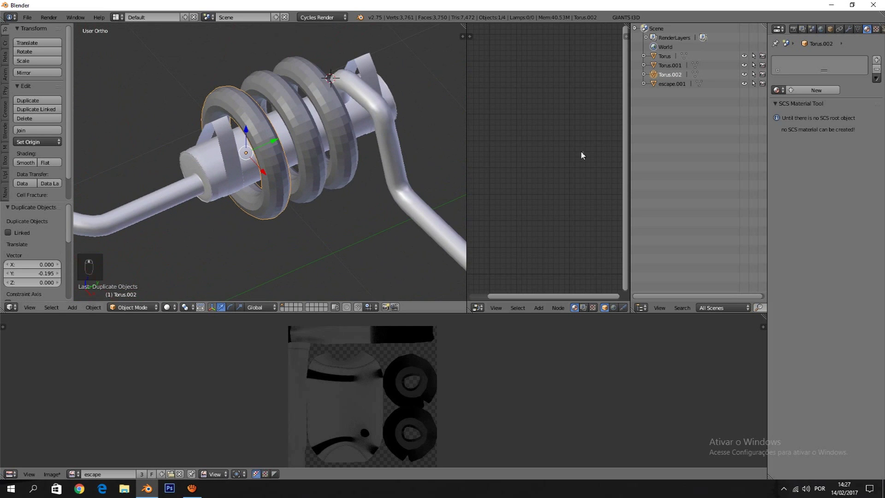
pyautogui.rightClick(188, 170)
pyautogui.scroll(-2, 188, 170)
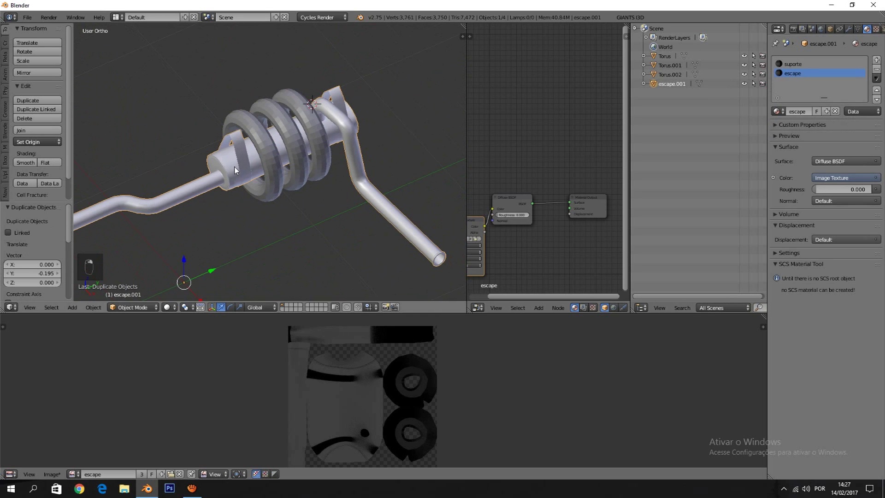
pyautogui.press('Tab')
pyautogui.press('Tab')
pyautogui.press('Tab')
pyautogui.press('Tab')
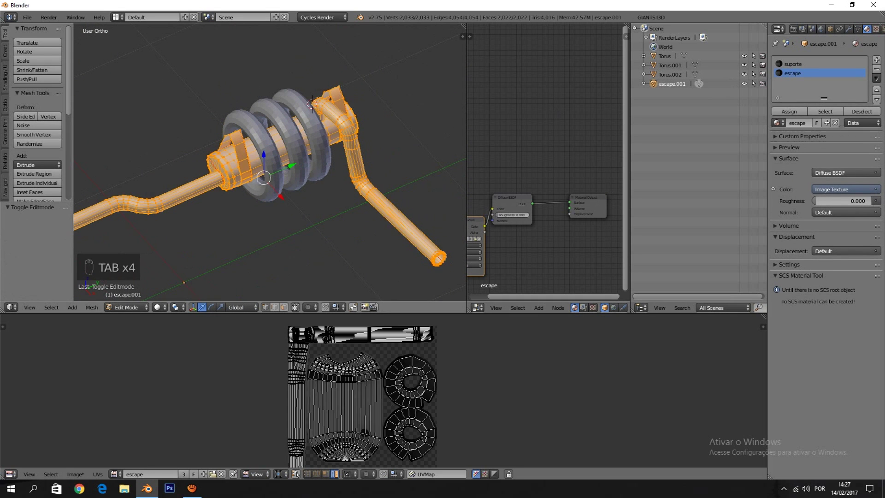
# Examine the exhaust mesh, its UV layout and the surrounding rings from several angles and orthographic views
pyautogui.press('a')
pyautogui.press('a')
pyautogui.press('a')
pyautogui.press('a')
pyautogui.press('a')
pyautogui.press('a')
pyautogui.press('a')
pyautogui.press('Tab')
pyautogui.scroll(4, 305, 166)
pyautogui.scroll(-2, 332, 173)
pyautogui.press('Tab')
pyautogui.moveTo(357, 179); pyautogui.dragTo(516, 142, button='middle')
pyautogui.press('Tab')
pyautogui.moveTo(330, 157); pyautogui.dragTo(65, 150, button='middle')
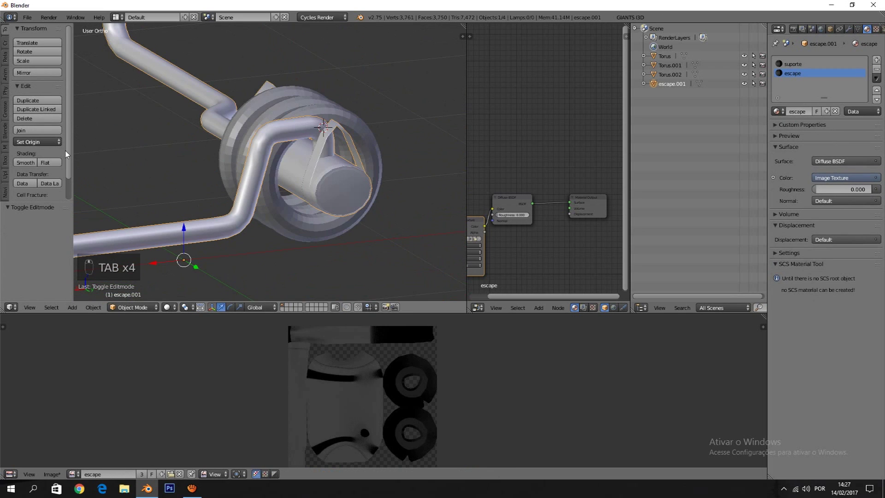
pyautogui.moveTo(208, 162); pyautogui.dragTo(452, 277, button='middle')
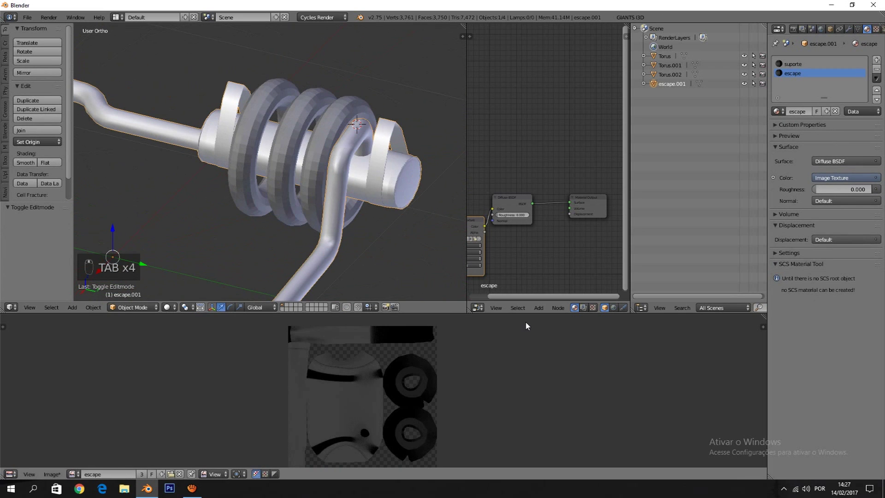
pyautogui.moveTo(529, 247); pyautogui.dragTo(494, 232, button='middle')
pyautogui.moveTo(496, 230); pyautogui.dragTo(460, 192)
pyautogui.moveTo(542, 247); pyautogui.dragTo(540, 246)
pyautogui.moveTo(487, 224); pyautogui.dragTo(474, 217)
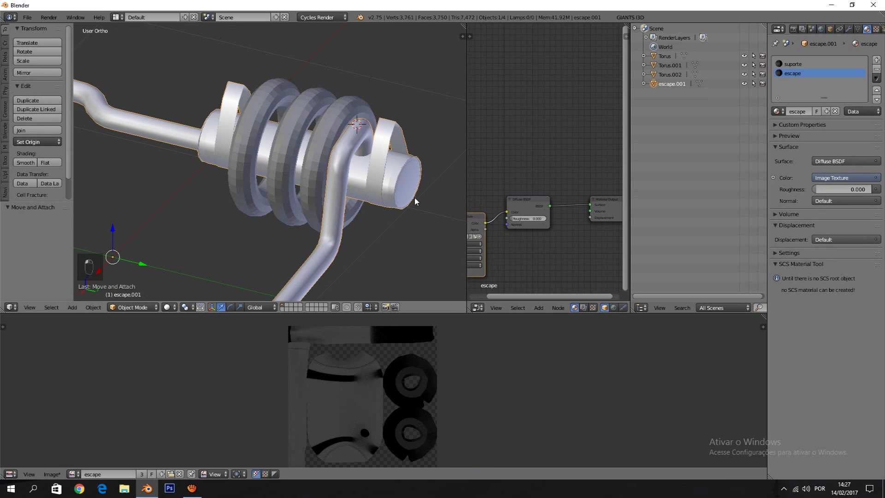
pyautogui.scroll(-2, 406, 196)
pyautogui.moveTo(385, 189); pyautogui.dragTo(394, 197, button='middle')
pyautogui.press('KP_1')
pyautogui.press('KP_7')
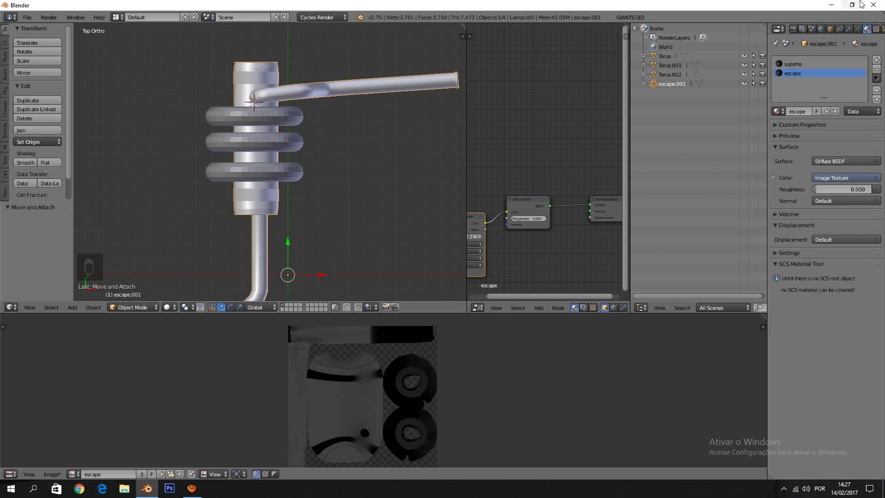
pyautogui.moveTo(383, 52); pyautogui.dragTo(382, 167, button='middle')
pyautogui.press('KP_1')
pyautogui.press('KP_3')
pyautogui.scroll(2, 382, 166)
pyautogui.scroll(2, 382, 166)
pyautogui.moveTo(283, 179); pyautogui.dragTo(305, 146, button='middle')
# Duplicate the exhaust object escape.001 in place, without offsetting or scaling the copy
pyautogui.scroll(-3, 307, 145)
pyautogui.hotkey('shift', 'd')
pyautogui.rightClick(306, 145)
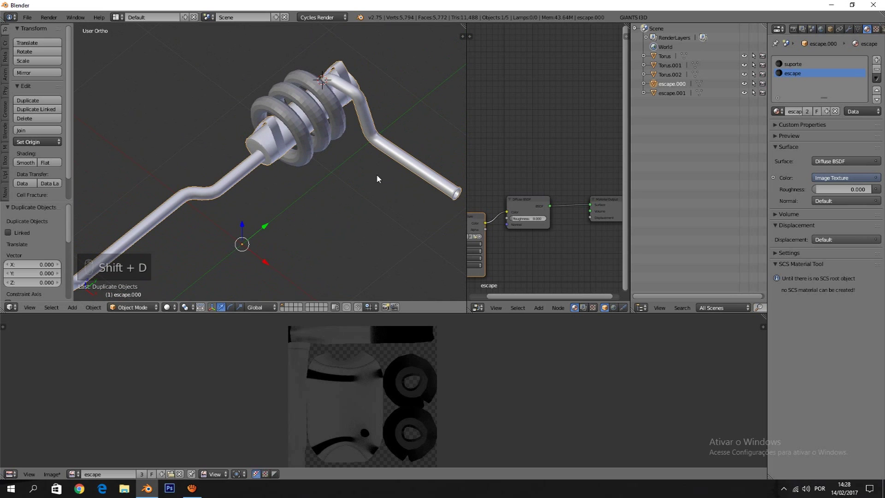
pyautogui.press('s')
pyautogui.rightClick(324, 155)
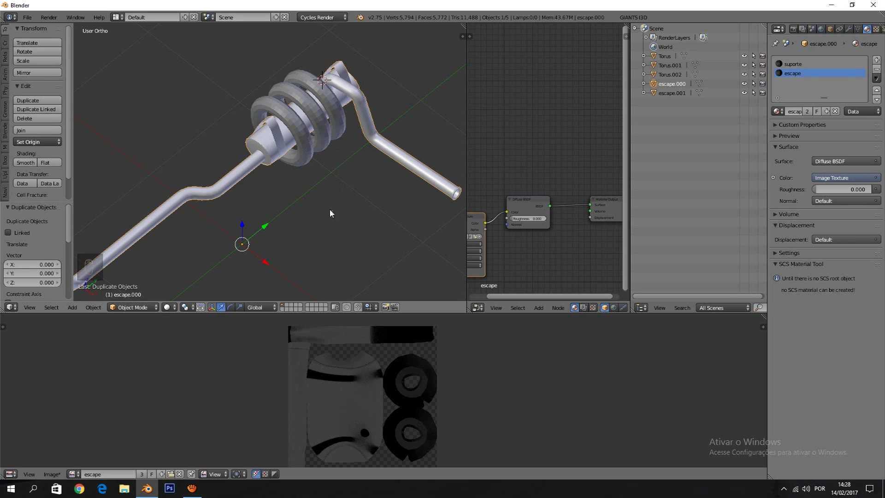
# Move the duplicated exhaust 0.248 along the X axis, apart from the original
pyautogui.moveTo(272, 249); pyautogui.dragTo(294, 277)
pyautogui.rightClick(297, 280)
pyautogui.press('z')
pyautogui.press('z')
pyautogui.press('z')
# Show textured shading and unlink the escape material from the duplicated exhaust escape.000
pyautogui.rightClick(256, 164)
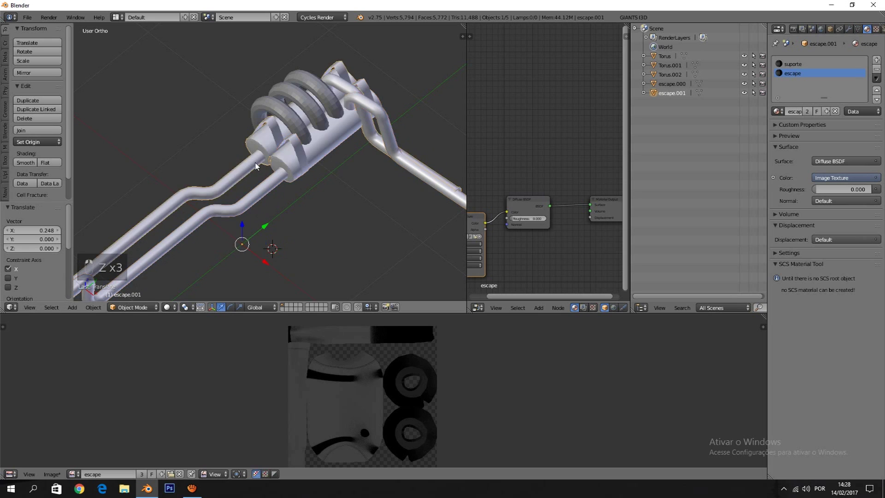
pyautogui.hotkey('alt', 'z')
pyautogui.moveTo(256, 164); pyautogui.dragTo(263, 151, button='middle')
pyautogui.rightClick(294, 147)
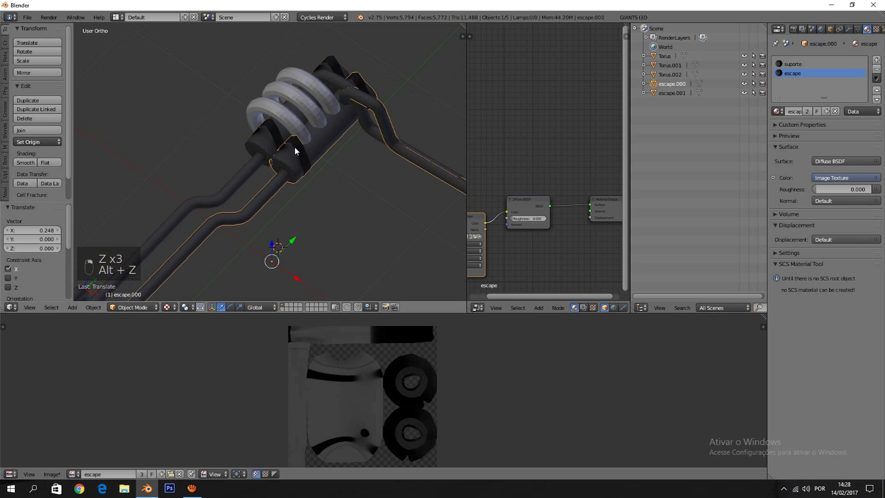
pyautogui.click(835, 111)
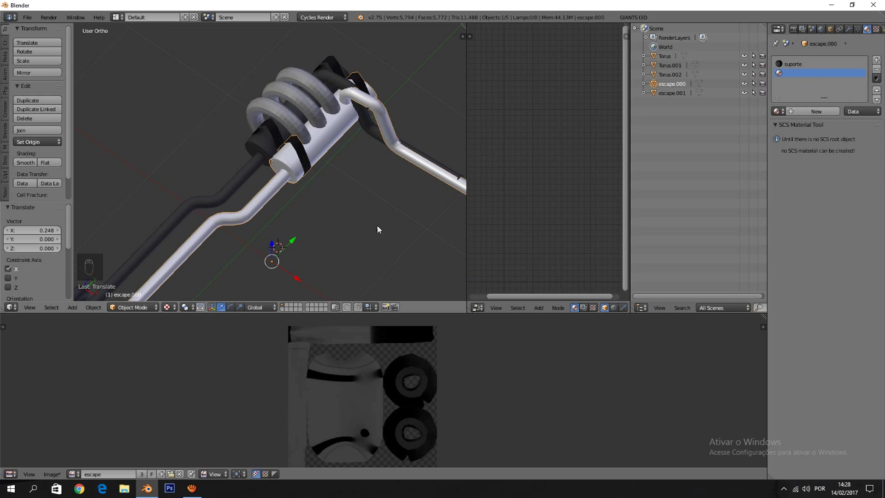
# Move the duplicated exhaust -0.248 along the X axis, back onto the original
pyautogui.press('g')
pyautogui.press('x')
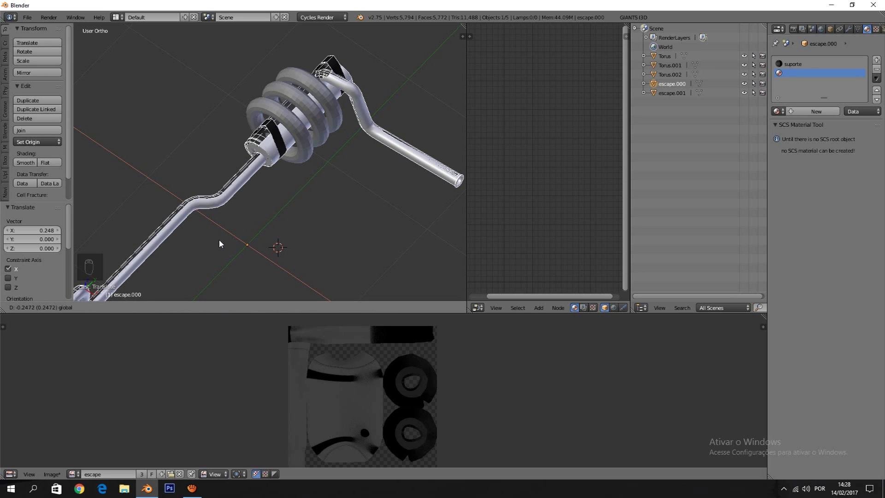
pyautogui.click(217, 239)
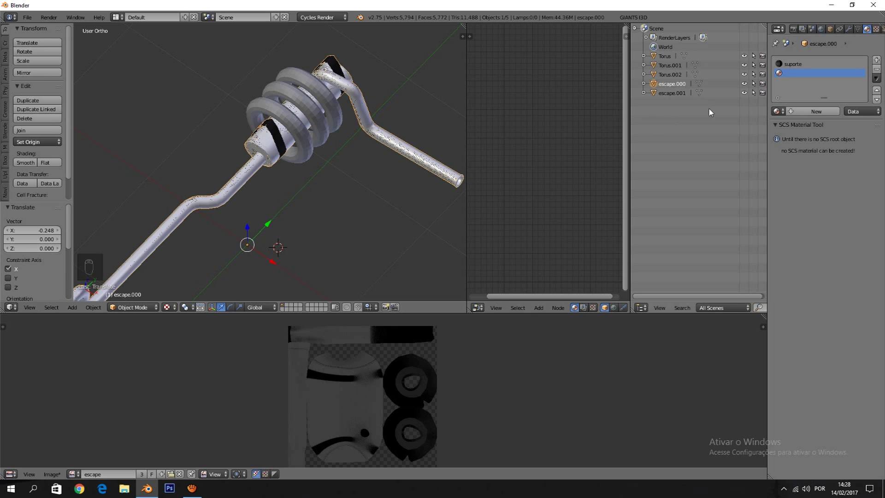
# Replace both material slots of the duplicated exhaust with a new material named Escape_tauros
pyautogui.click(877, 71)
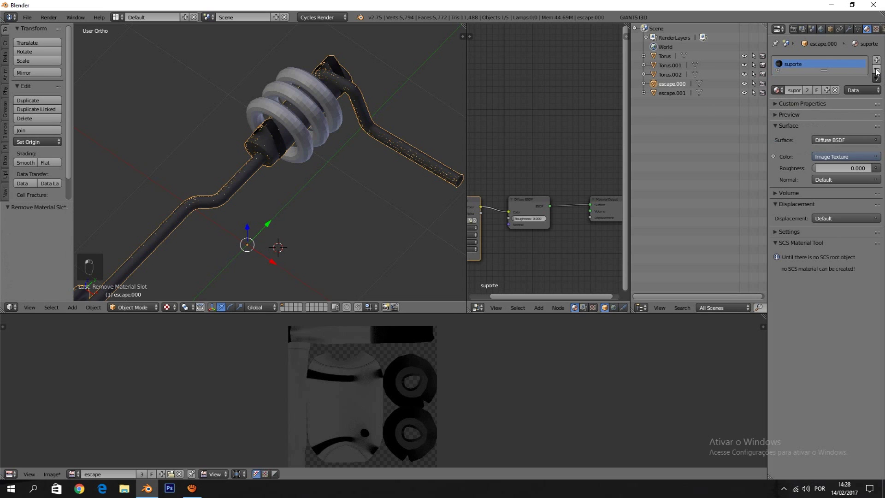
pyautogui.click(877, 70)
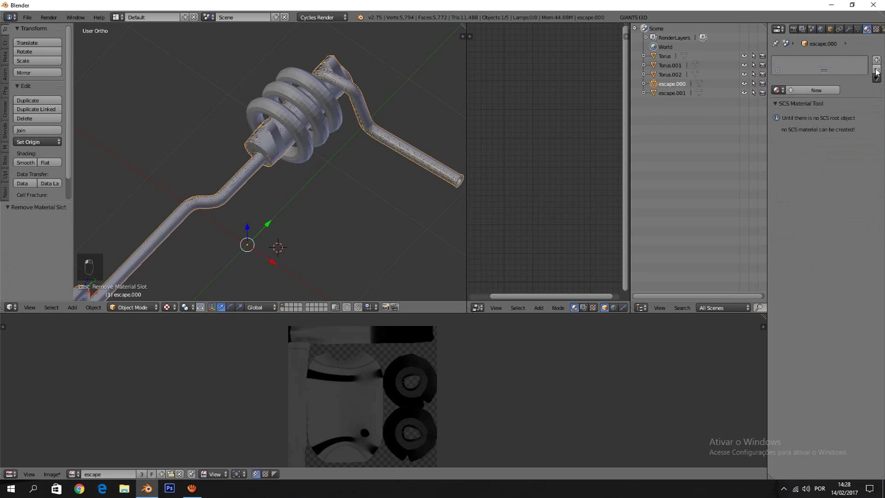
pyautogui.click(800, 89)
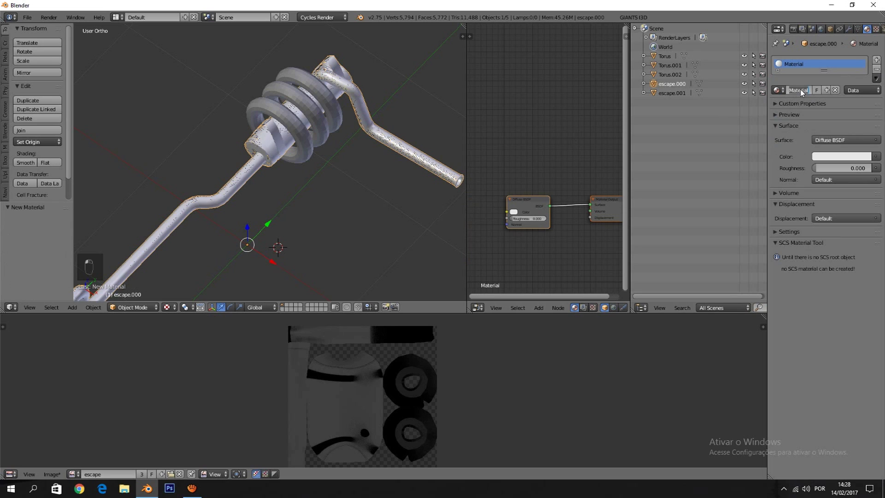
pyautogui.write('Esc')
pyautogui.write('ape_tauros')
pyautogui.press('Return')
# Unlink the displayed image and create a blank 1024 x 1024 px image named "escape tauros" with alpha
pyautogui.scroll(-2, 452, 353)
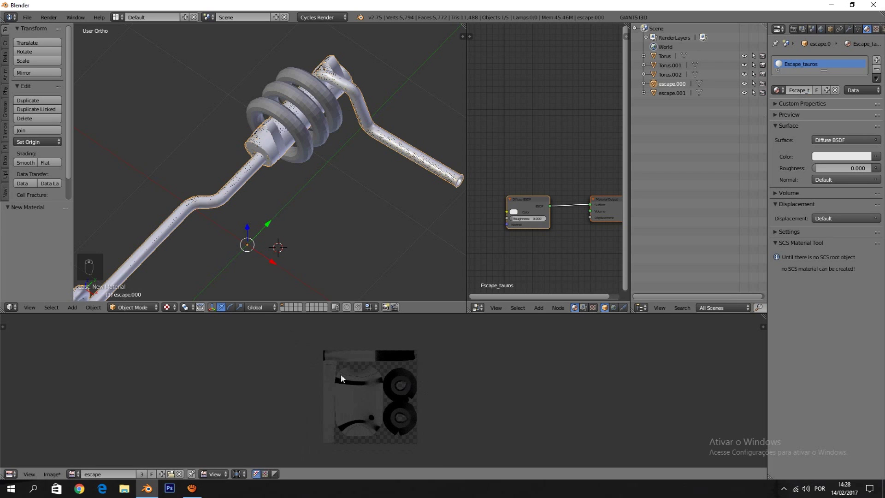
pyautogui.click(77, 475)
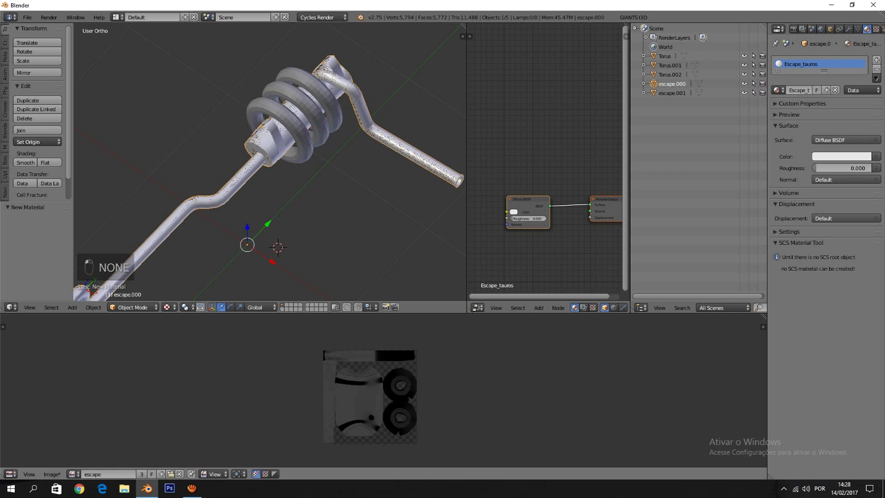
pyautogui.click(179, 473)
pyautogui.click(95, 475)
pyautogui.click(124, 395)
pyautogui.write('escape')
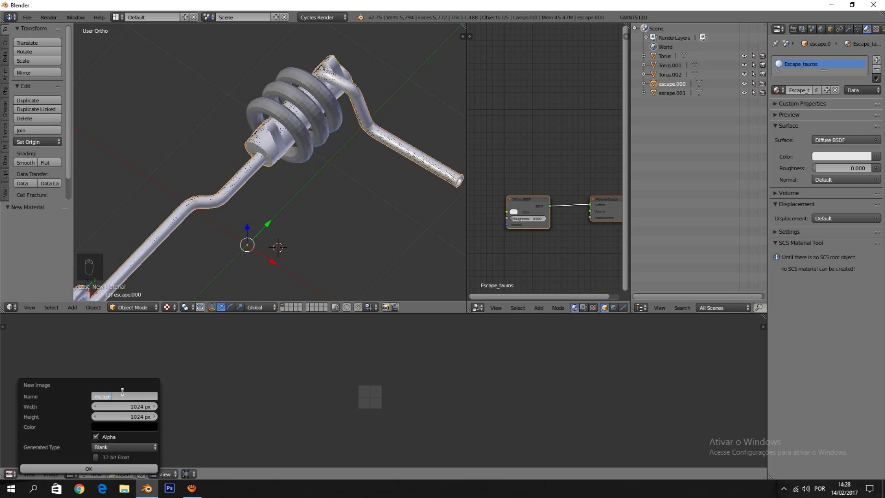
pyautogui.write(' tauros')
pyautogui.press('Return')
pyautogui.click(106, 469)
pyautogui.scroll(-2, 386, 386)
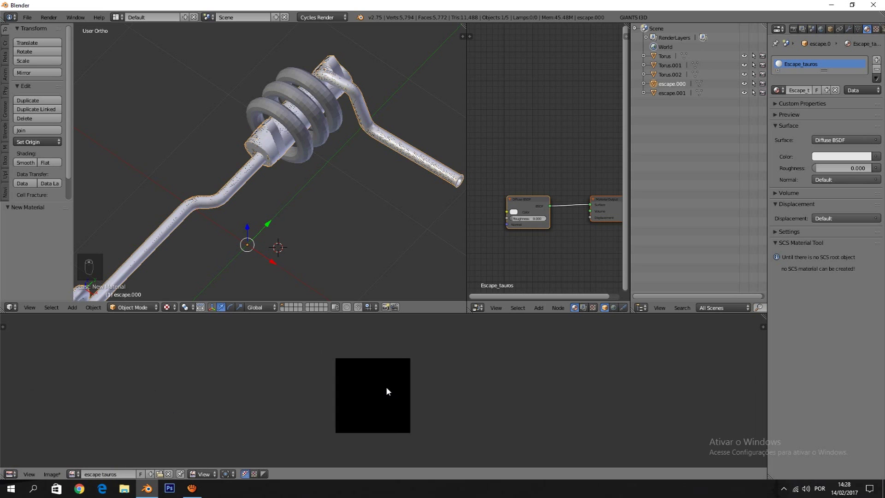
# Add an unconnected Image Texture node to the Escape_tauros material and assign it the escape tauros image
pyautogui.scroll(5, 385, 386)
pyautogui.moveTo(385, 386); pyautogui.dragTo(381, 340, button='middle')
pyautogui.scroll(4, 304, 139)
pyautogui.moveTo(304, 139); pyautogui.dragTo(285, 110, button='middle')
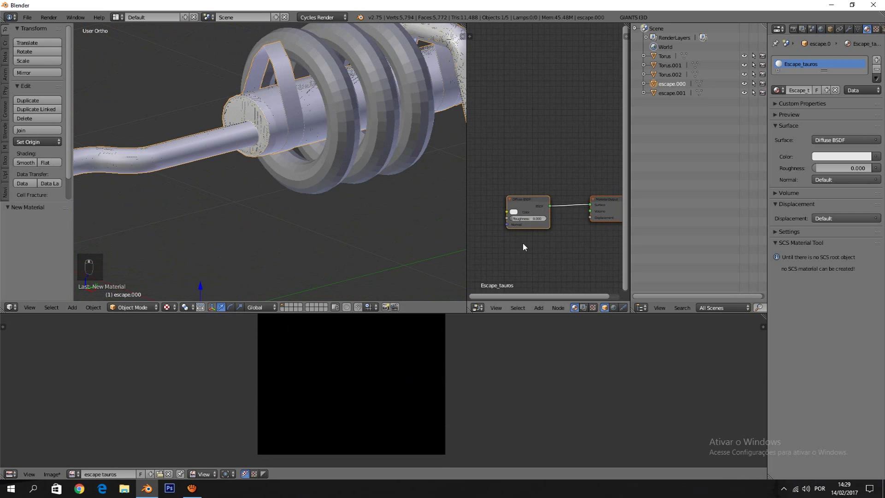
pyautogui.hotkey('shift', 'a')
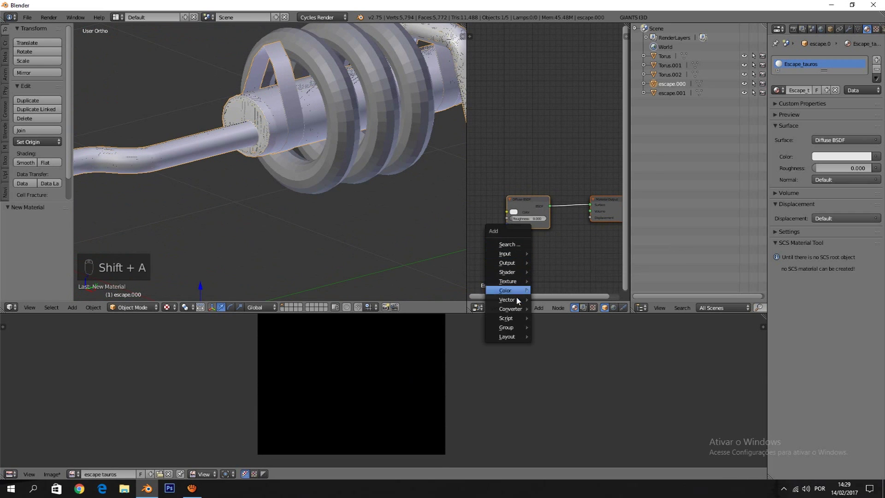
pyautogui.moveTo(516, 281)
pyautogui.click(561, 303)
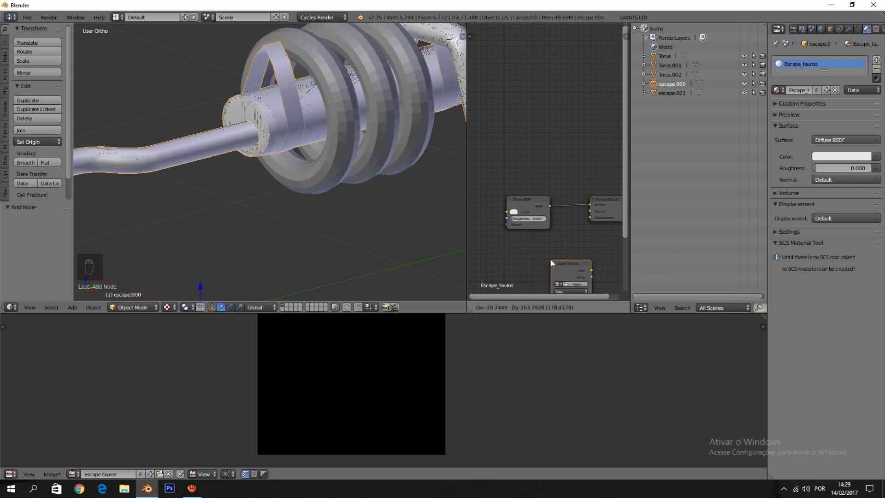
pyautogui.click(516, 259)
pyautogui.click(514, 261)
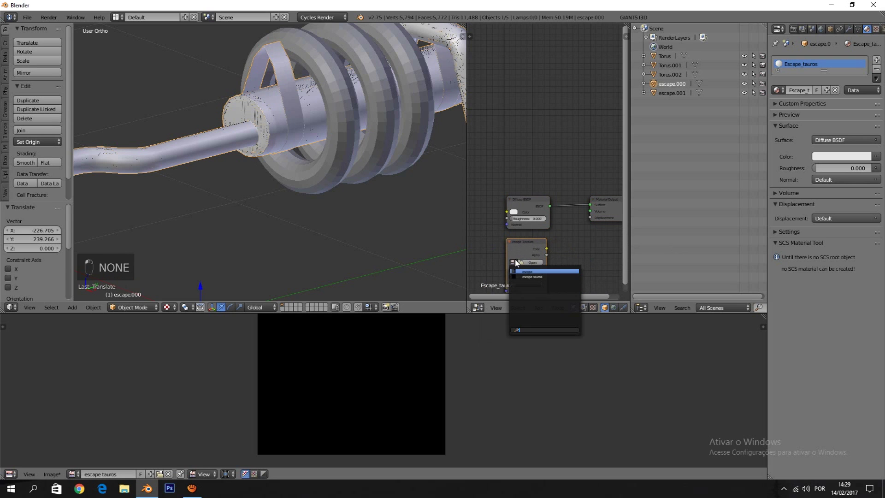
pyautogui.click(532, 277)
pyautogui.scroll(1, 536, 270)
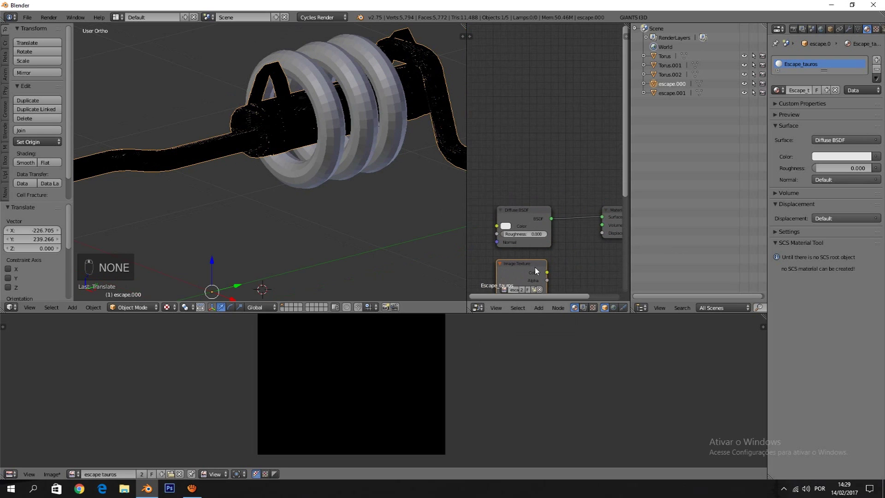
pyautogui.scroll(-2, 536, 271)
# Return to solid shading and select the original exhaust object escape.001
pyautogui.press('z')
pyautogui.press('z')
pyautogui.press('z')
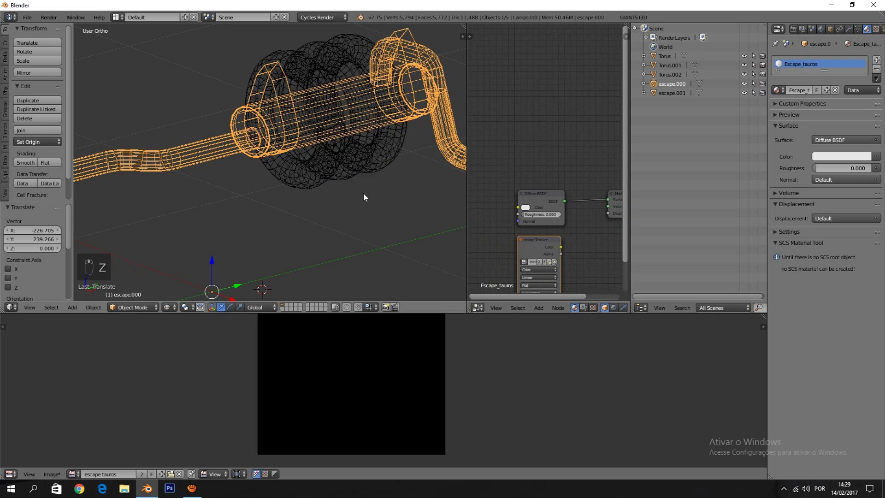
pyautogui.scroll(1, 328, 179)
pyautogui.scroll(1, 328, 177)
pyautogui.rightClick(253, 119)
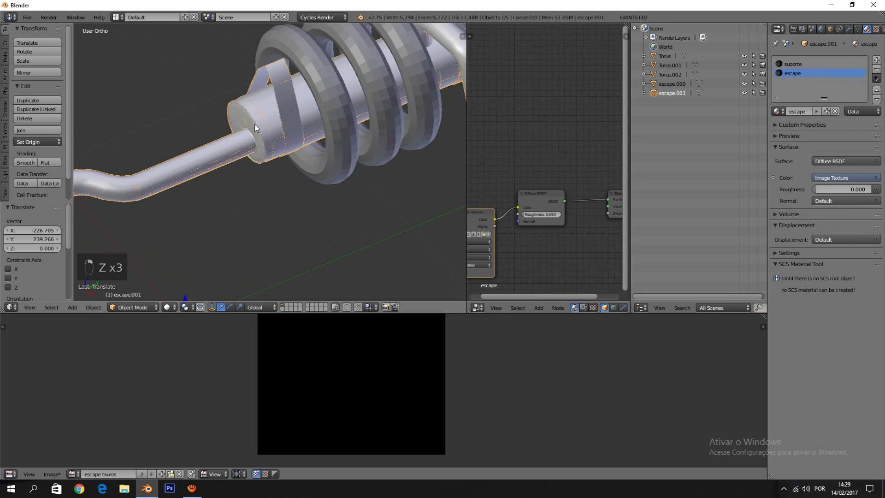
pyautogui.click(672, 85)
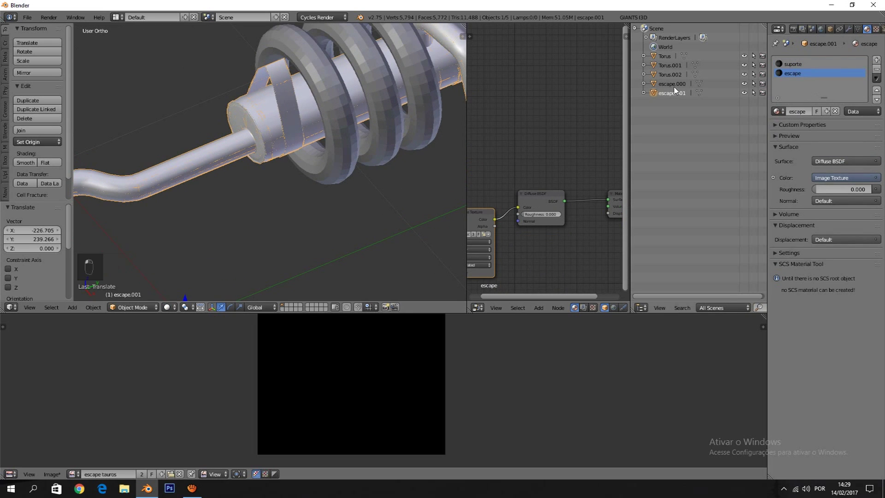
pyautogui.click(675, 92)
pyautogui.moveTo(396, 277); pyautogui.dragTo(377, 130, button='middle')
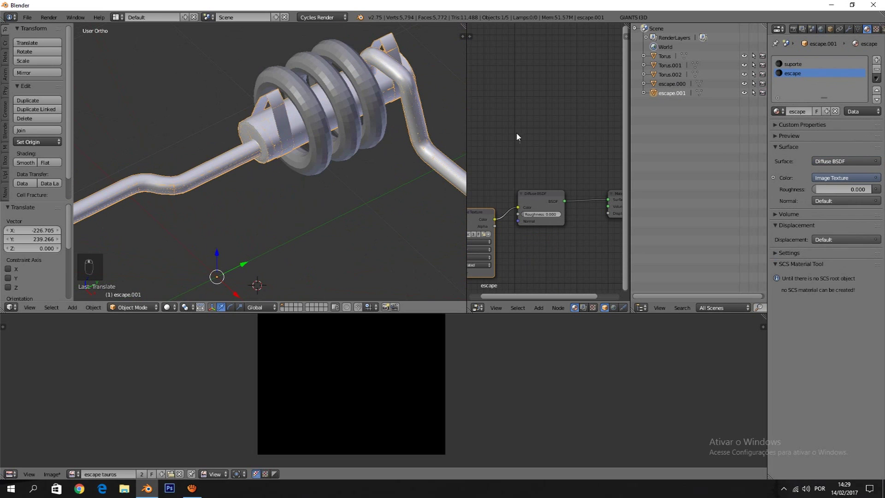
# Isolate the original exhaust to check its textured appearance, and return to the full textured scene
pyautogui.press('z')
pyautogui.press('z')
pyautogui.press('z')
pyautogui.press('KP_Divide')
pyautogui.press('z')
pyautogui.press('z')
pyautogui.hotkey('alt', 'z')
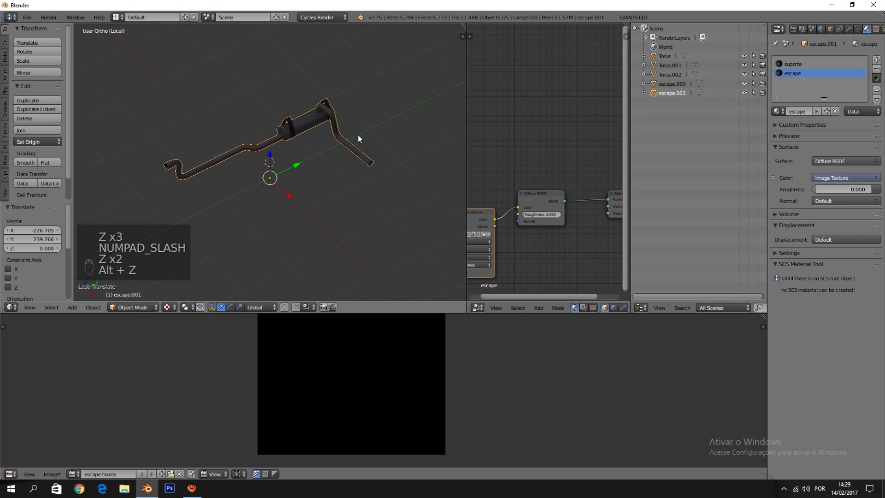
pyautogui.press('KP_Divide')
pyautogui.hotkey('alt', 'z')
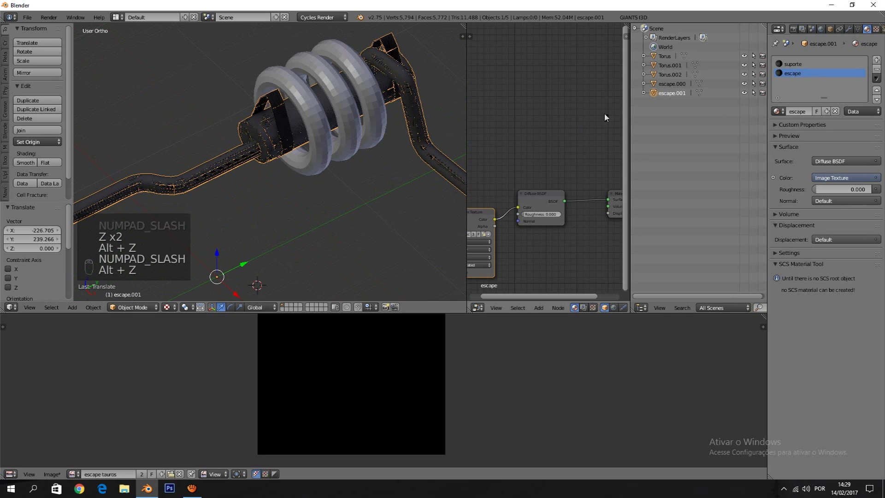
# Add escape.000 to the selection as the active object and enable Selected to Active baking
pyautogui.keyDown('ctrl'); pyautogui.click(672, 84); pyautogui.keyUp('ctrl')
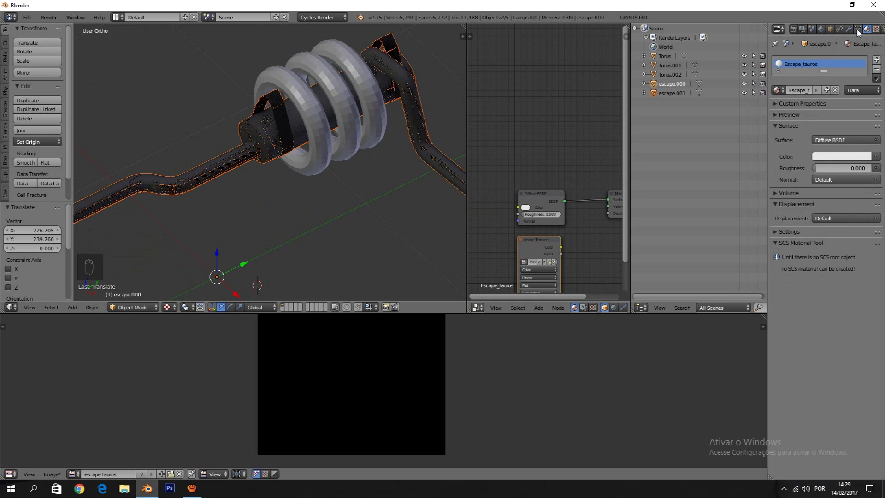
pyautogui.click(803, 29)
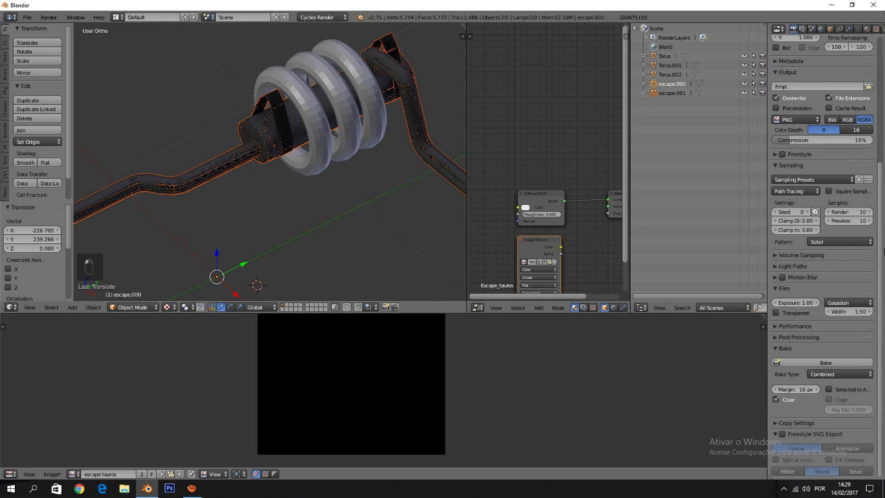
pyautogui.click(829, 390)
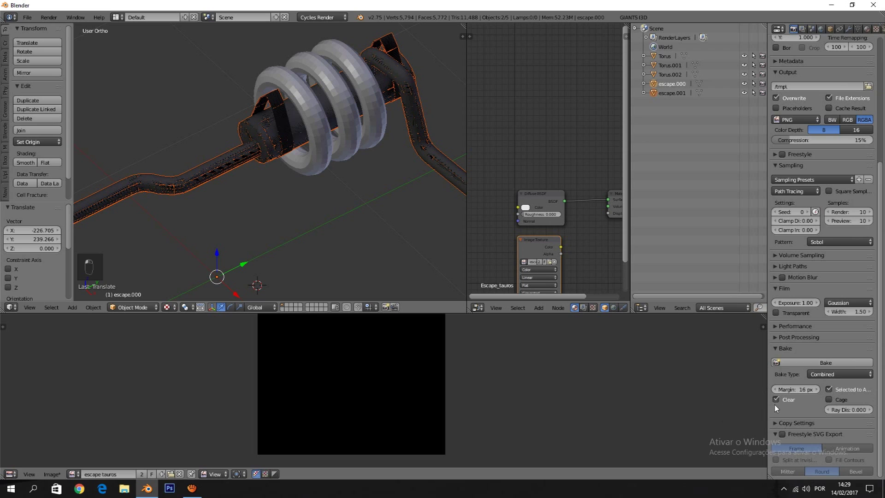
# Widen the render properties and set the bake ray distance to 0.1
pyautogui.moveTo(766, 392); pyautogui.dragTo(726, 392)
pyautogui.click(870, 410)
pyautogui.click(863, 410)
pyautogui.hotkey('shift', 'Left')
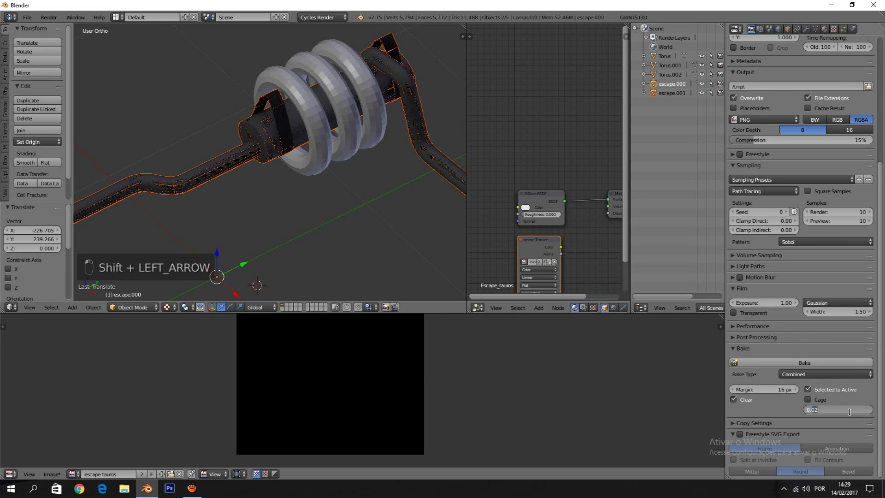
pyautogui.press('Return')
pyautogui.click(851, 411)
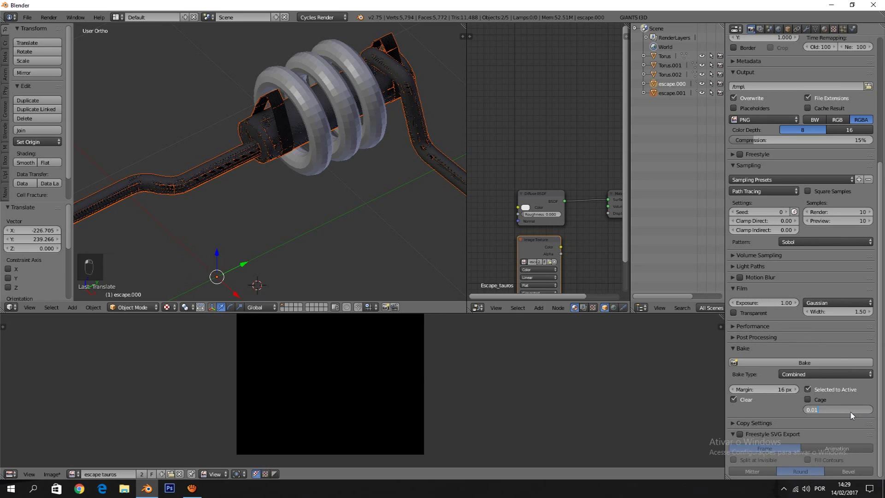
pyautogui.hotkey('shift', 'BackSpace')
pyautogui.write('1')
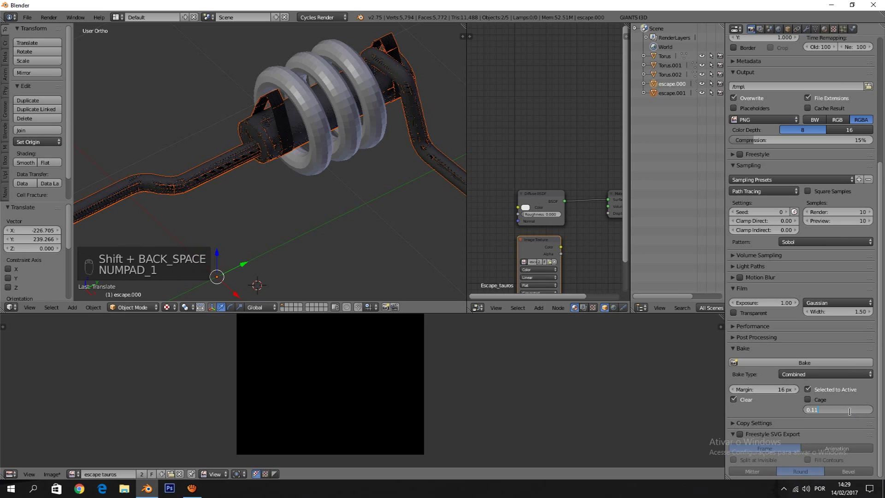
pyautogui.press('Return')
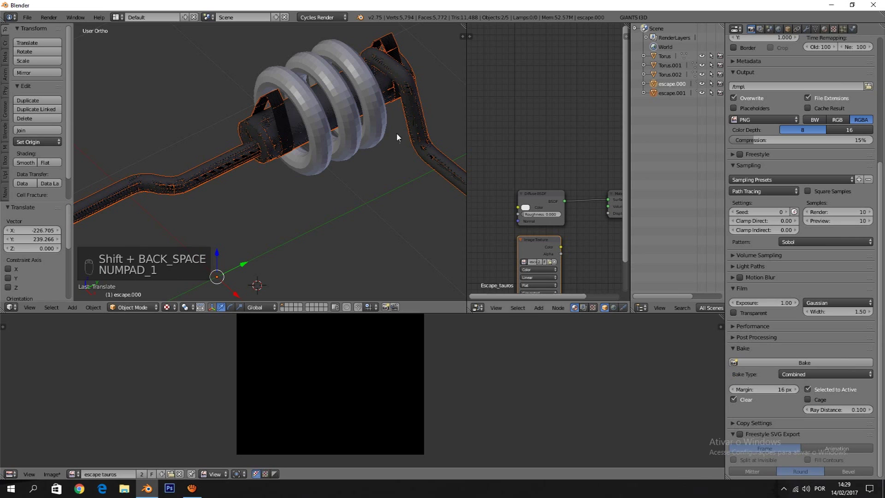
# Return the viewport to solid shading and bake the Combined pass from the original exhaust onto escape.000
pyautogui.scroll(-2, 336, 153)
pyautogui.scroll(4, 339, 134)
pyautogui.moveTo(338, 130); pyautogui.dragTo(310, 142, button='middle')
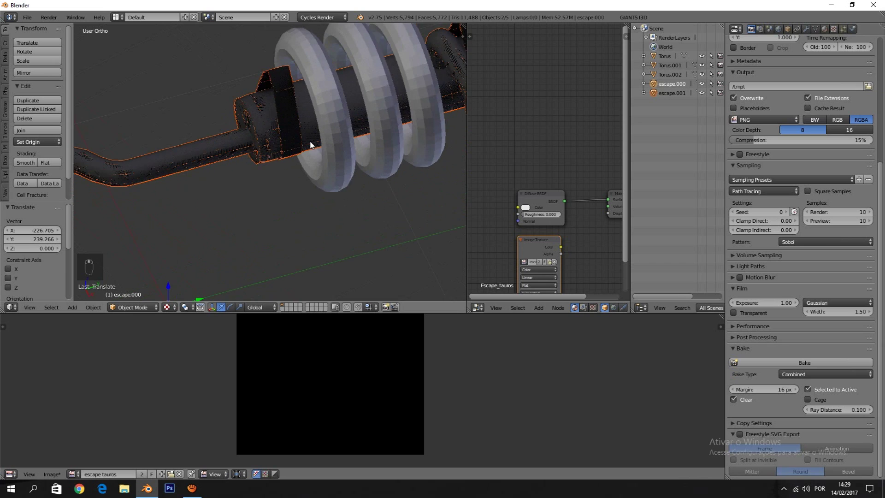
pyautogui.scroll(-2, 311, 142)
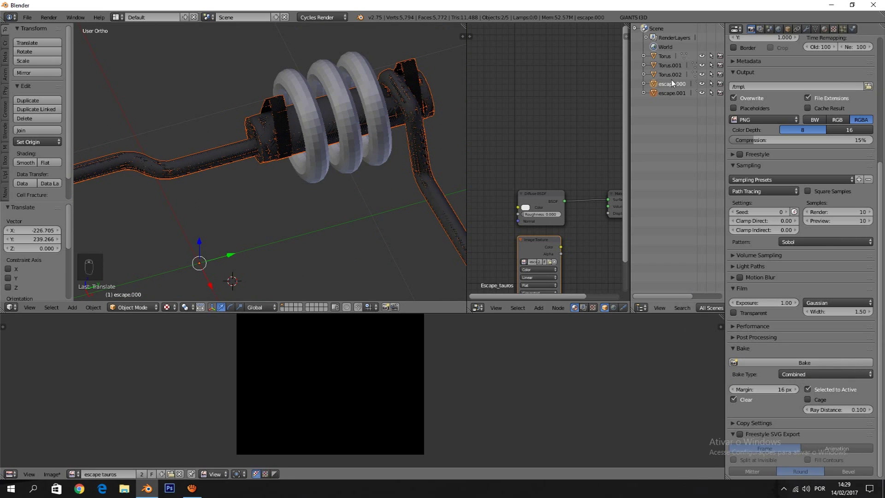
pyautogui.moveTo(460, 115)
pyautogui.mouseDown(button='middle')
pyautogui.moveTo(420, 131)
pyautogui.moveTo(314, 115)
pyautogui.moveTo(357, 119)
pyautogui.mouseUp(button='middle')
pyautogui.press('z')
pyautogui.press('z')
pyautogui.press('z')
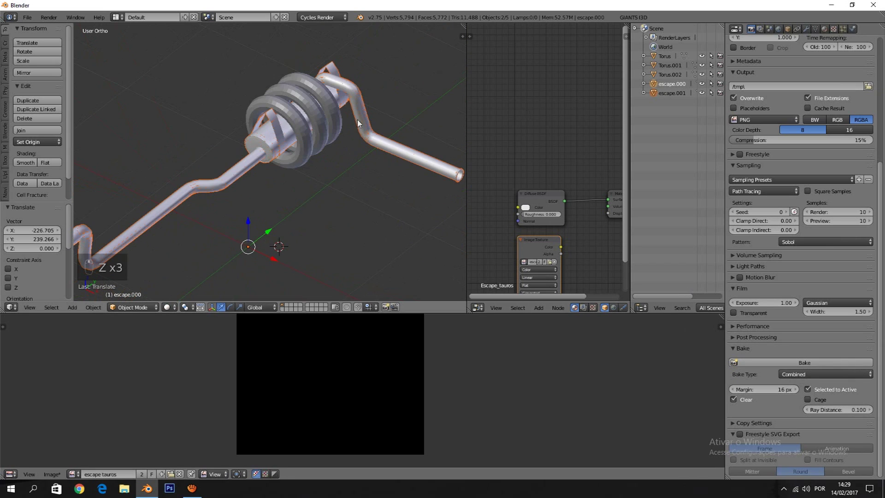
pyautogui.click(819, 362)
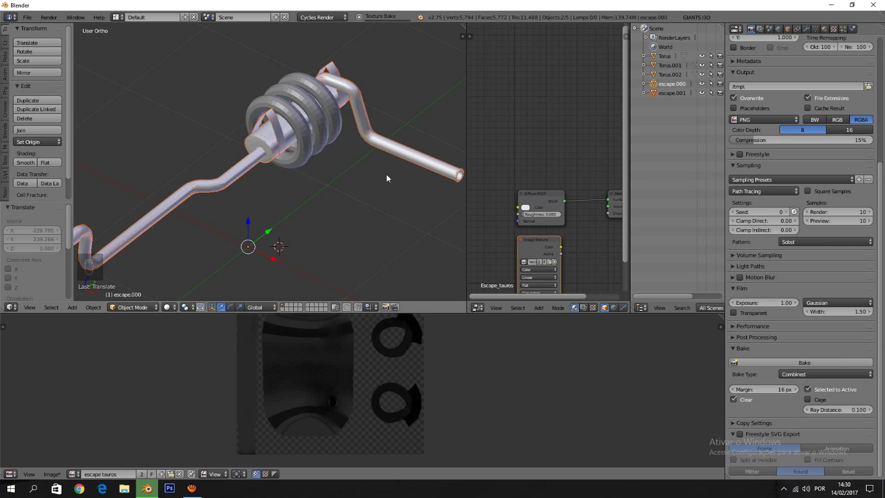
# Examine the baked image and switch the viewport to textured shading to check the exhaust
pyautogui.scroll(3, 412, 277)
pyautogui.scroll(-3, 342, 183)
pyautogui.scroll(3, 340, 184)
pyautogui.scroll(-3, 400, 247)
pyautogui.hotkey('alt', 'z')
pyautogui.moveTo(401, 221); pyautogui.dragTo(326, 184, button='middle')
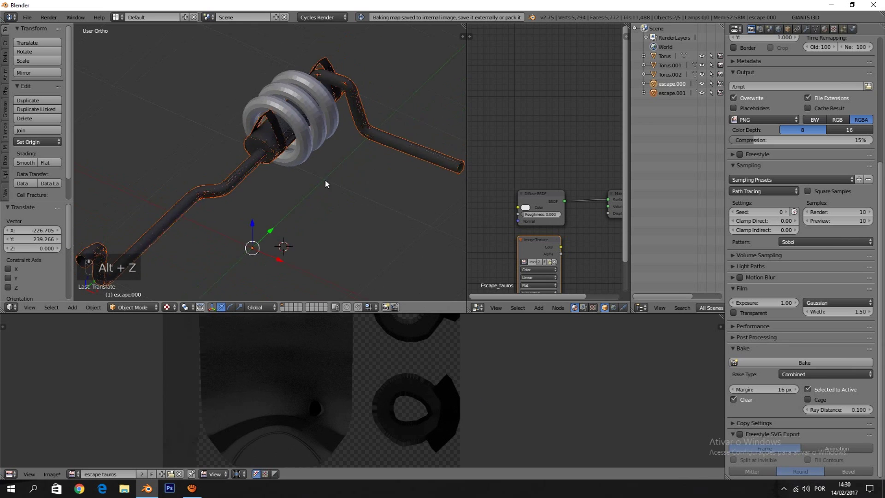
pyautogui.scroll(3, 316, 181)
pyautogui.scroll(-3, 316, 182)
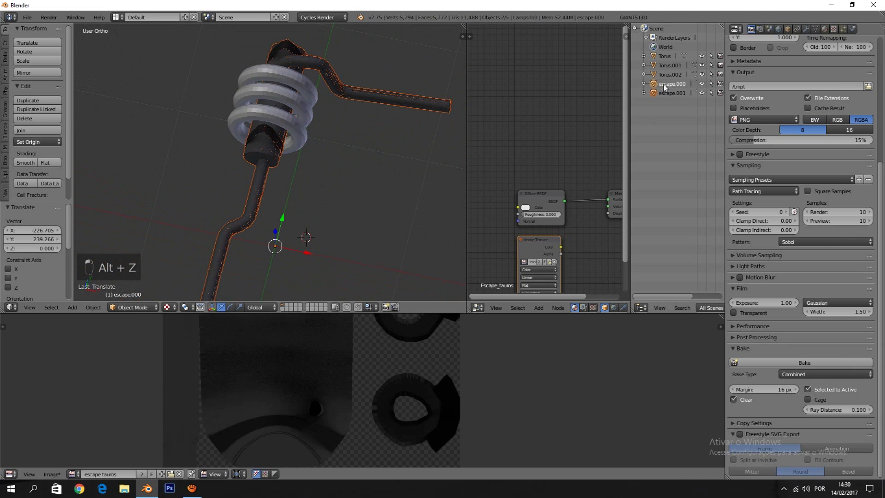
# Select only the baked duplicate escape.000 and move it about 0.54 along X, beside the original exhaust
pyautogui.click(663, 83)
pyautogui.click(300, 246)
pyautogui.press('g')
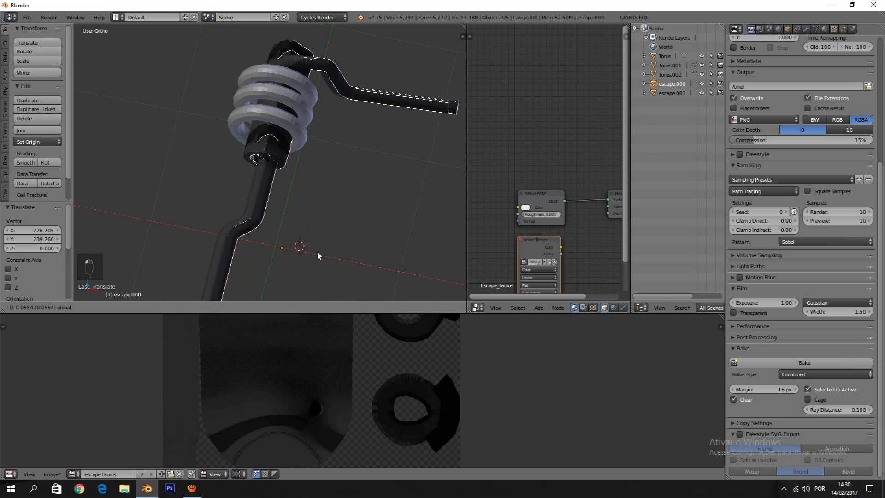
pyautogui.press('x')
pyautogui.click(374, 256)
# Compare the baked duplicate with the original exhaust and rings up close, and view the whole baked image
pyautogui.scroll(3, 358, 164)
pyautogui.moveTo(359, 164); pyautogui.dragTo(254, 129, button='middle')
pyautogui.moveTo(339, 150)
pyautogui.mouseDown(button='middle')
pyautogui.moveTo(347, 183)
pyautogui.moveTo(325, 159)
pyautogui.mouseUp(button='middle')
pyautogui.scroll(2, 352, 183)
pyautogui.scroll(2, 340, 181)
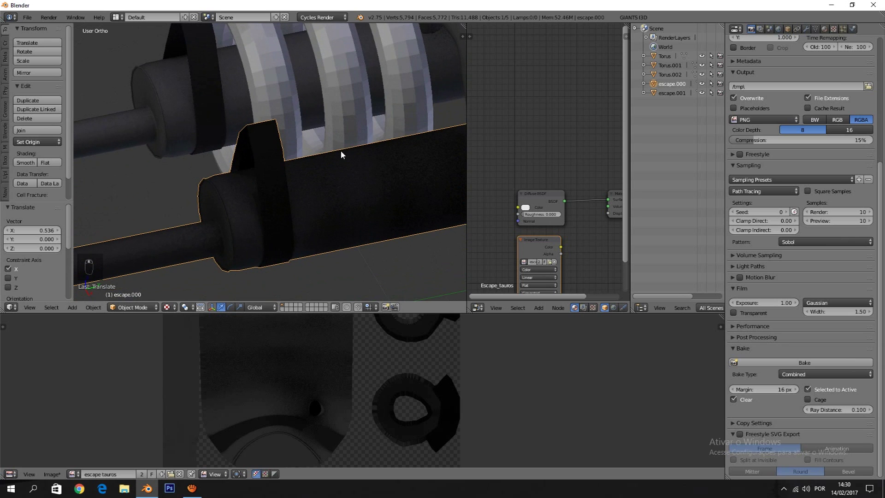
pyautogui.scroll(-3, 342, 151)
pyautogui.moveTo(381, 200); pyautogui.dragTo(377, 103, button='middle')
pyautogui.rightClick(292, 145)
pyautogui.moveTo(356, 158); pyautogui.dragTo(257, 190, button='middle')
pyautogui.scroll(2, 386, 193)
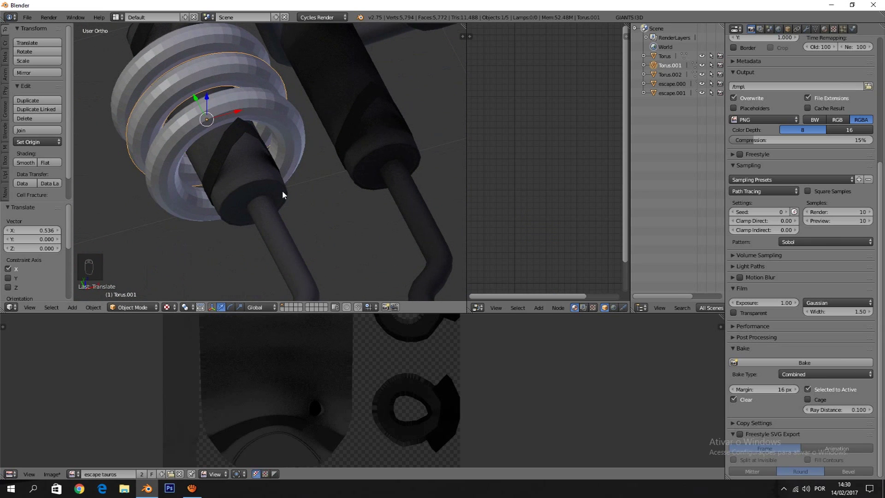
pyautogui.moveTo(399, 174); pyautogui.dragTo(330, 358, button='middle')
pyautogui.press('Tab')
pyautogui.press('Tab')
pyautogui.press('Tab')
pyautogui.press('Tab')
pyautogui.press('Tab')
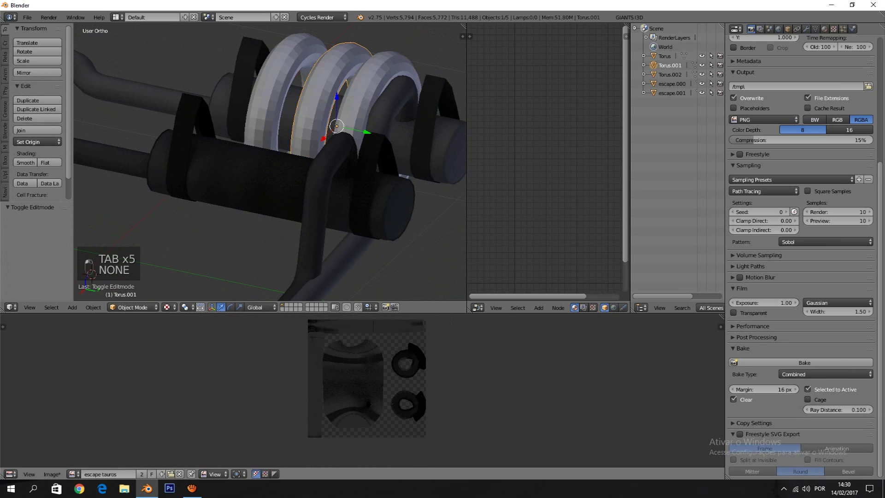
# Save the baked image to the Desktop as escape tauros.png
pyautogui.click(57, 475)
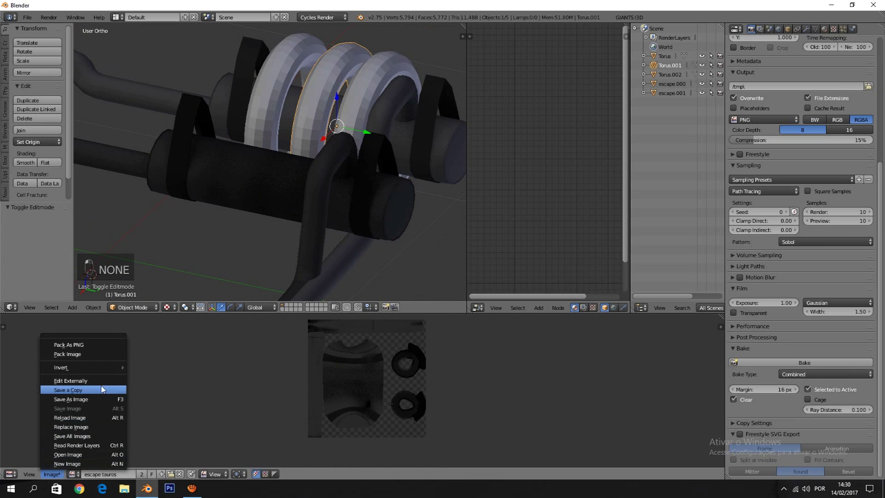
pyautogui.click(85, 399)
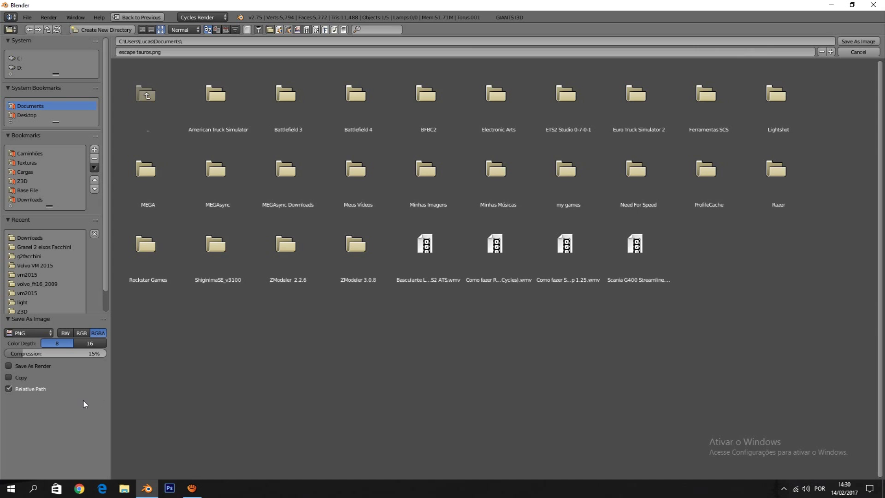
pyautogui.click(28, 191)
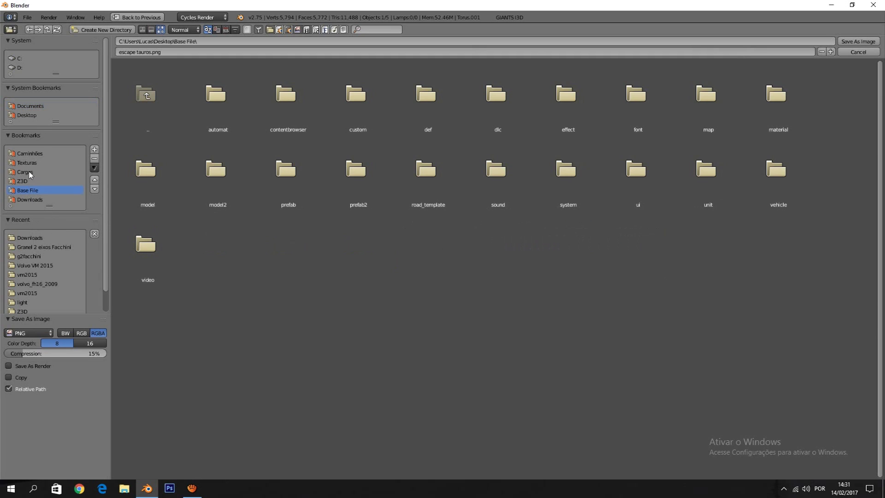
pyautogui.click(38, 117)
pyautogui.click(858, 41)
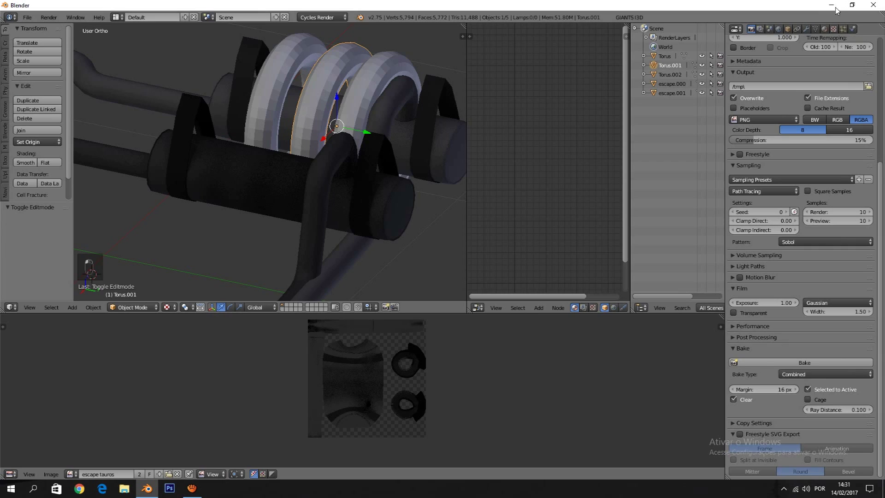
# Open the saved escape tauros.png from the Windows desktop to check it, close the viewer and return to Blender
pyautogui.click(831, 5)
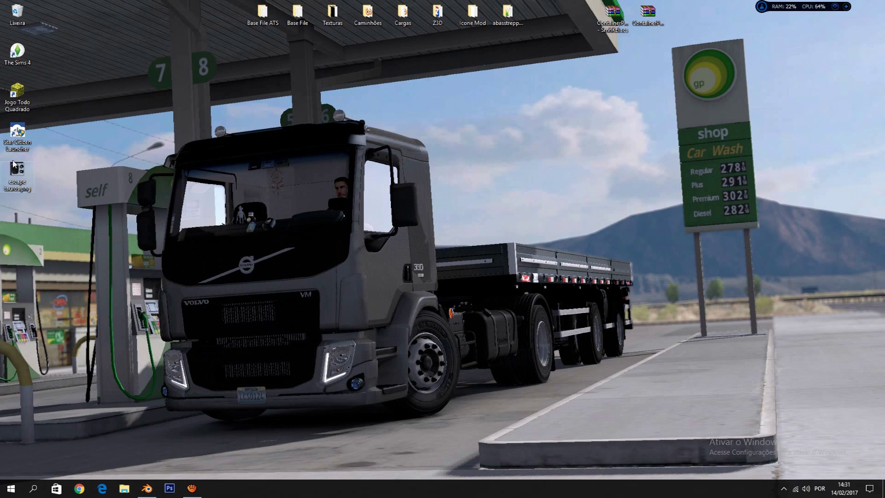
pyautogui.click(15, 169)
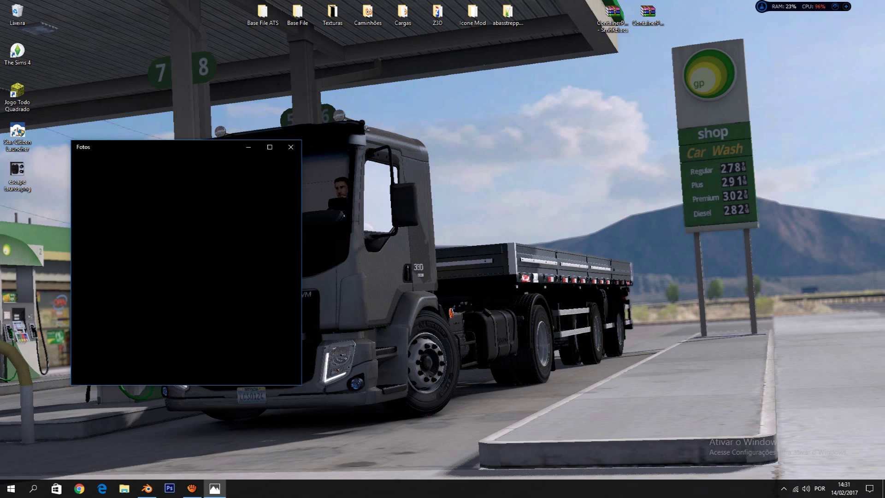
pyautogui.click(473, 101)
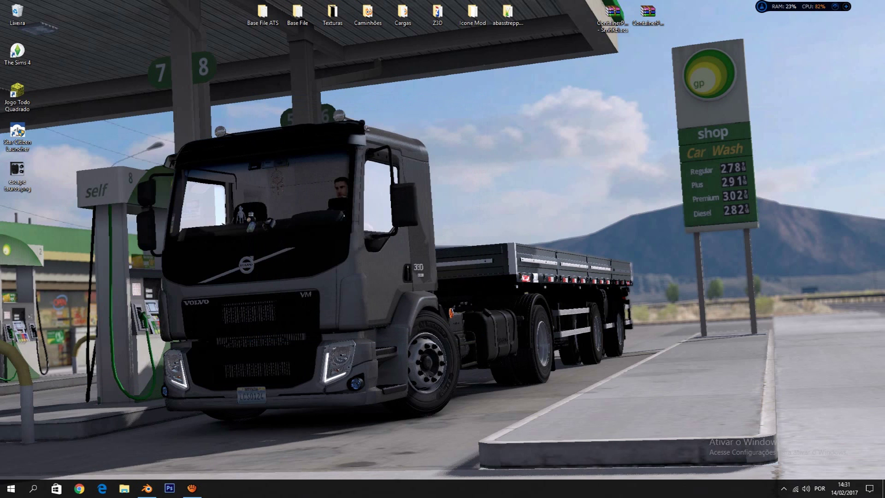
pyautogui.click(147, 489)
# Delete all the mesh geometry of the baked duplicate escape.000 in Edit Mode
pyautogui.moveTo(325, 235); pyautogui.dragTo(362, 160, button='middle')
pyautogui.rightClick(362, 161)
pyautogui.scroll(-3, 361, 160)
pyautogui.press('Tab')
pyautogui.press('x')
pyautogui.click(323, 166)
pyautogui.scroll(5, 322, 166)
pyautogui.press('Tab')
# Delete the three torus rings around the original exhaust's muffler
pyautogui.rightClick(215, 171)
pyautogui.scroll(-1, 249, 146)
pyautogui.rightClick(292, 115)
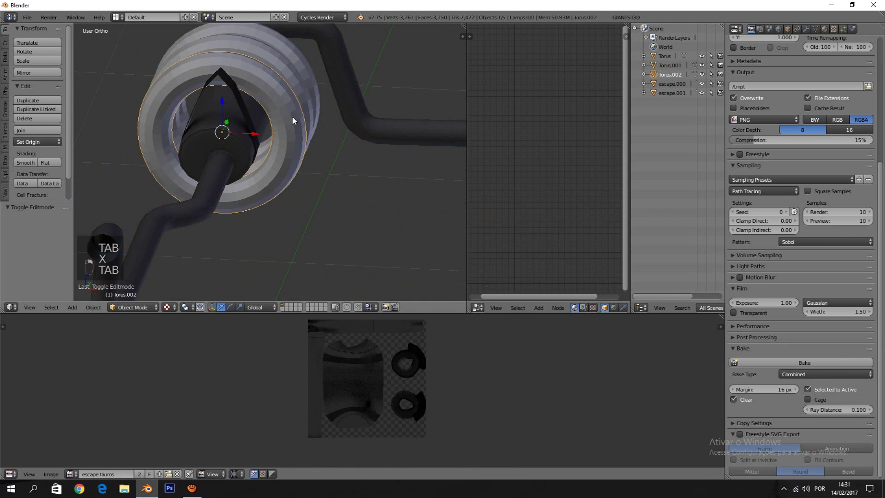
pyautogui.press('x')
pyautogui.click(298, 115)
pyautogui.rightClick(302, 103)
pyautogui.press('x')
pyautogui.click(302, 102)
pyautogui.rightClick(306, 85)
pyautogui.press('x')
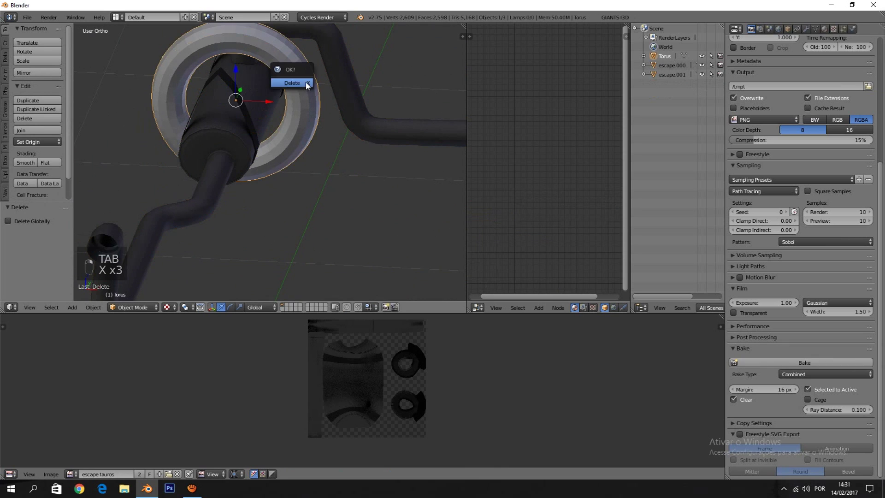
pyautogui.click(307, 83)
# Select the original exhaust escape.001, isolate it in local view and open its mesh in Edit Mode
pyautogui.moveTo(308, 84); pyautogui.dragTo(326, 87, button='middle')
pyautogui.rightClick(238, 156)
pyautogui.moveTo(238, 156); pyautogui.dragTo(347, 134, button='middle')
pyautogui.press('KP_Divide')
pyautogui.press('Tab')
pyautogui.scroll(5, 315, 157)
pyautogui.scroll(4, 346, 133)
pyautogui.keyDown('shift'); pyautogui.moveTo(259, 182); pyautogui.dragTo(309, 180, button='middle'); pyautogui.keyUp('shift')
pyautogui.keyDown('shift'); pyautogui.moveTo(173, 201); pyautogui.dragTo(286, 152, button='middle'); pyautogui.keyUp('shift')
pyautogui.scroll(-3, 273, 183)
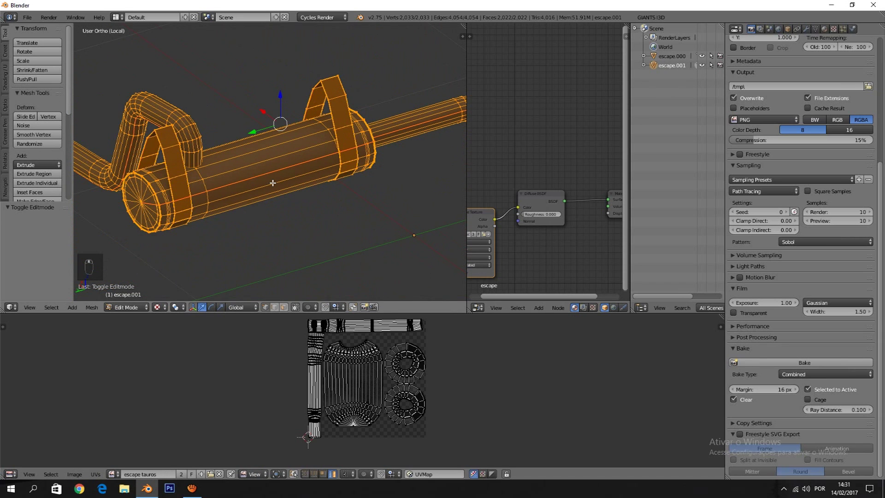
# Rip the lengthwise seam edge loop on the muffler without offsetting it, and check the muffler's shading in Object Mode
pyautogui.scroll(1, 270, 184)
pyautogui.scroll(4, 304, 168)
pyautogui.keyDown('shift'); pyautogui.moveTo(265, 186); pyautogui.dragTo(333, 164, button='middle'); pyautogui.keyUp('shift')
pyautogui.keyDown('alt'); pyautogui.rightClick(275, 177); pyautogui.keyUp('alt')
pyautogui.scroll(-2, 275, 177)
pyautogui.scroll(-4, 357, 189)
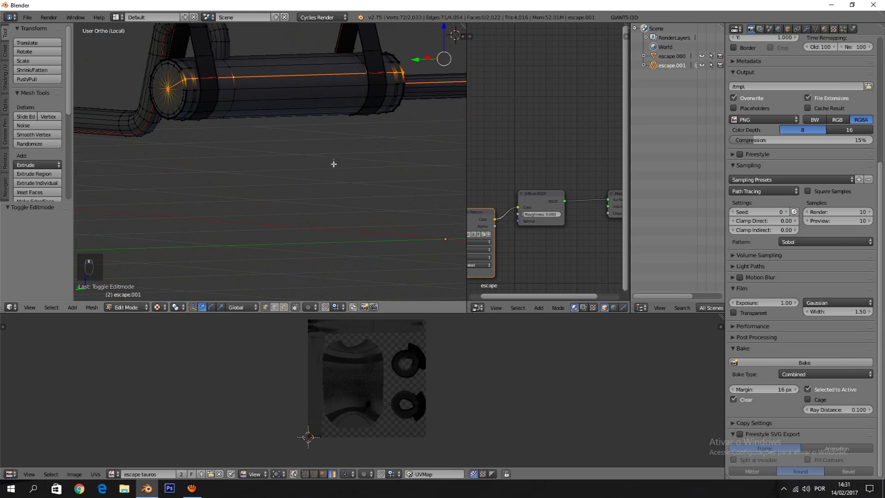
pyautogui.scroll(6, 334, 164)
pyautogui.press('v')
pyautogui.rightClick(229, 152)
pyautogui.scroll(-6, 229, 153)
pyautogui.press('Tab')
pyautogui.scroll(3, 283, 158)
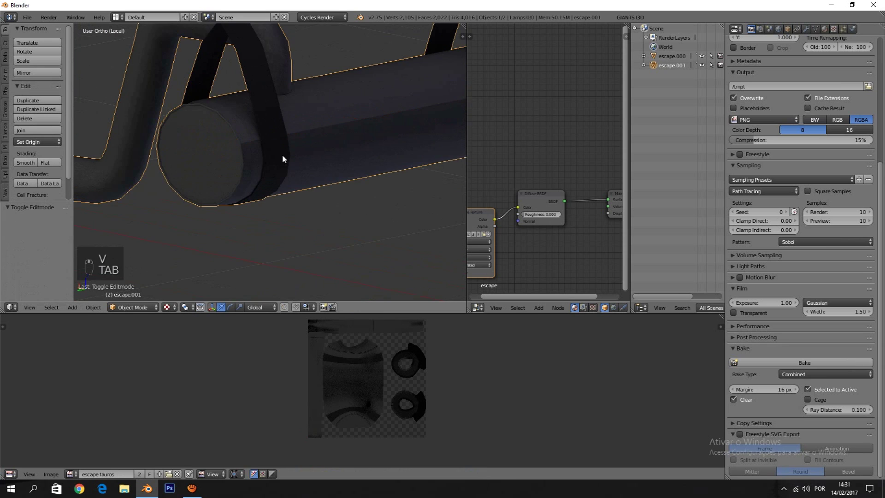
pyautogui.scroll(-6, 282, 158)
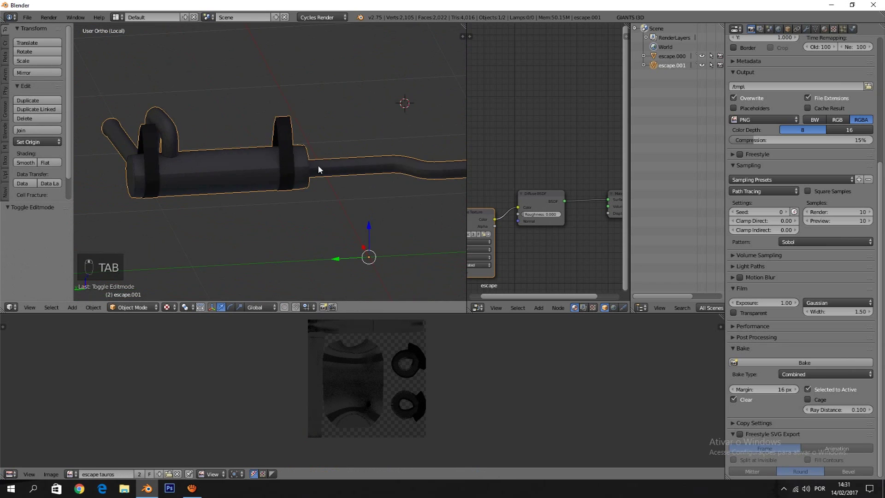
pyautogui.scroll(8, 318, 167)
pyautogui.moveTo(258, 137); pyautogui.dragTo(319, 164, button='middle')
pyautogui.press('Tab')
pyautogui.press('Tab')
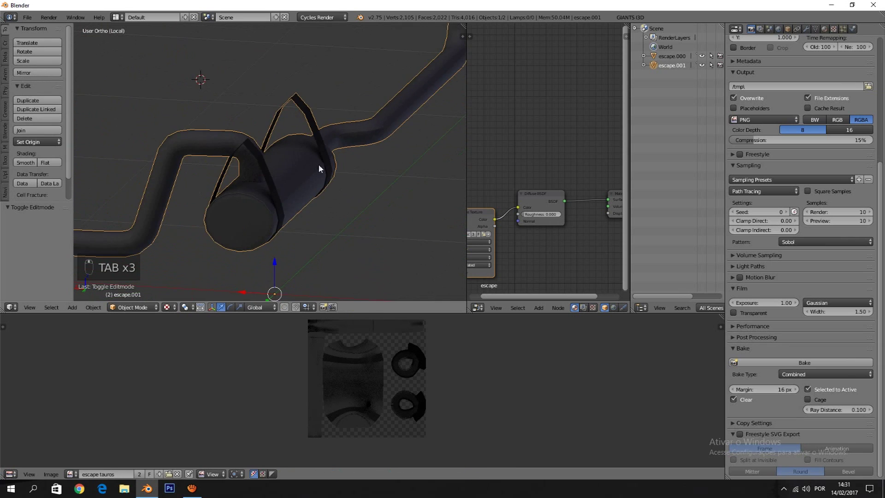
# Rip the seam edge loop along the inner side of the curved inlet pipe, and check it in Object Mode
pyautogui.press('Tab')
pyautogui.scroll(3, 323, 170)
pyautogui.scroll(5, 219, 158)
pyautogui.keyDown('alt'); pyautogui.rightClick(220, 144); pyautogui.keyUp('alt')
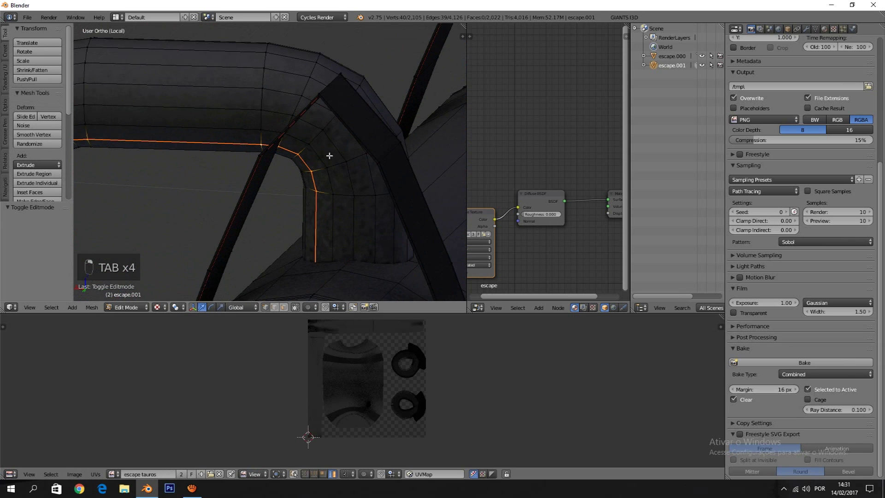
pyautogui.press('v')
pyautogui.press('Tab')
pyautogui.scroll(-4, 343, 157)
# Rip the edge loop of the strap at the muffler's far end
pyautogui.press('Tab')
pyautogui.moveTo(368, 160); pyautogui.dragTo(320, 251, button='middle')
pyautogui.scroll(-5, 309, 240)
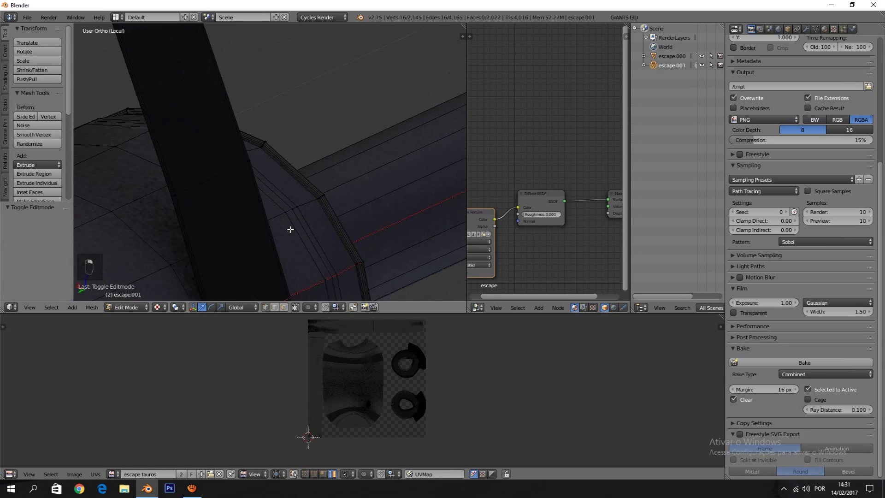
pyautogui.press('v')
pyautogui.click(300, 219)
pyautogui.scroll(-2, 301, 219)
pyautogui.keyDown('shift'); pyautogui.moveTo(301, 219); pyautogui.dragTo(442, 194, button='middle'); pyautogui.keyUp('shift')
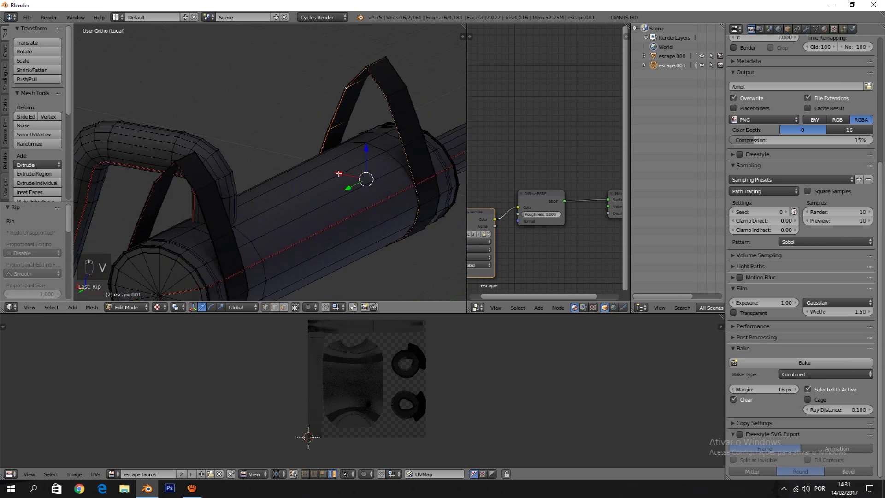
# Rip the matching edge loop of the strap beside the curved inlet pipe, and check it in Object Mode
pyautogui.keyDown('shift'); pyautogui.moveTo(277, 50); pyautogui.dragTo(388, 143, button='middle'); pyautogui.keyUp('shift')
pyautogui.scroll(6, 387, 142)
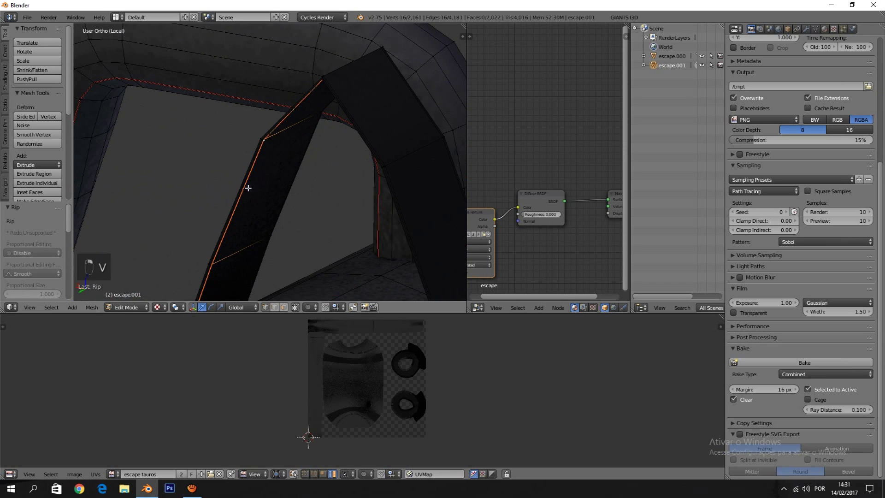
pyautogui.press('v')
pyautogui.click(318, 191)
pyautogui.press('Tab')
pyautogui.scroll(-10, 318, 190)
# Select the entire exhaust mesh in Edit Mode and inspect its seams and UV layout
pyautogui.press('Tab')
pyautogui.moveTo(351, 194); pyautogui.dragTo(258, 217, button='middle')
pyautogui.press('a')
pyautogui.press('a')
pyautogui.press('a')
pyautogui.press('a')
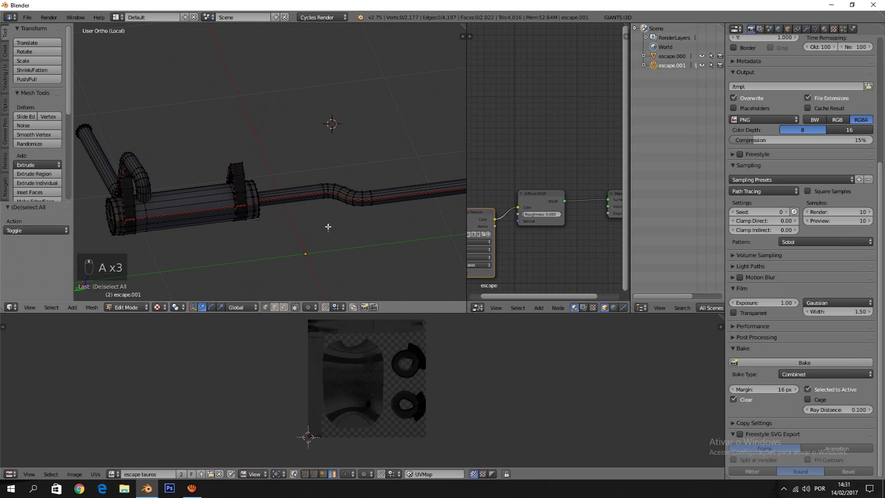
pyautogui.moveTo(369, 247); pyautogui.dragTo(341, 250, button='middle')
pyautogui.scroll(1, 340, 250)
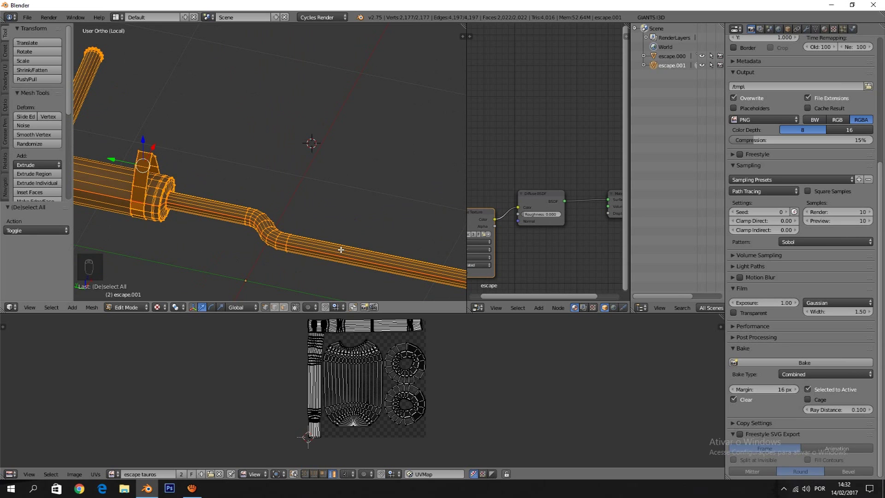
pyautogui.keyDown('shift'); pyautogui.moveTo(259, 266); pyautogui.dragTo(437, 248, button='middle'); pyautogui.keyUp('shift')
pyautogui.press('Tab')
pyautogui.moveTo(324, 177); pyautogui.dragTo(260, 153, button='middle')
pyautogui.scroll(5, 253, 151)
pyautogui.press('Tab')
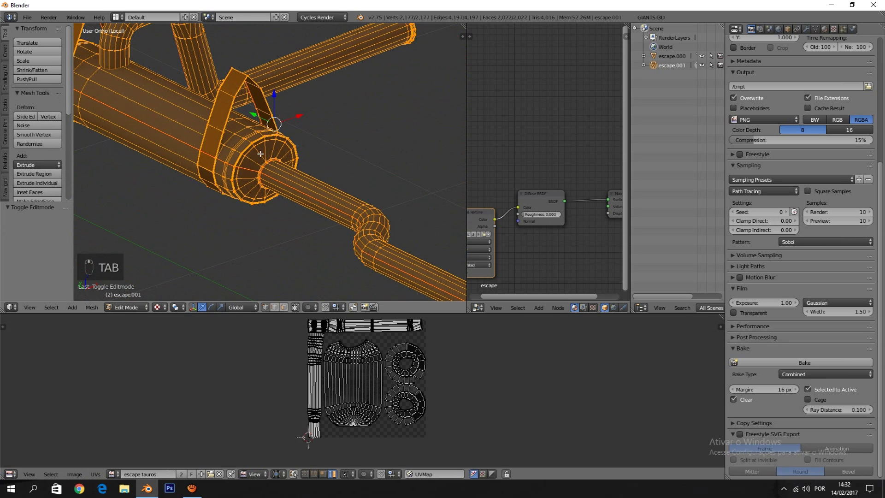
# Examine the exhaust's UV islands against the baked texture and compare the mesh in Edit Mode and Object Mode
pyautogui.scroll(5, 377, 360)
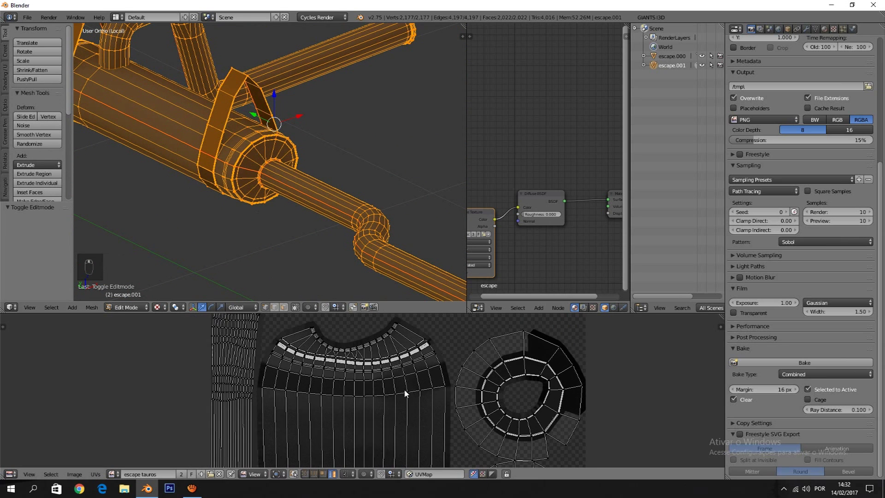
pyautogui.moveTo(405, 390); pyautogui.dragTo(405, 398, button='middle')
pyautogui.scroll(-4, 407, 336)
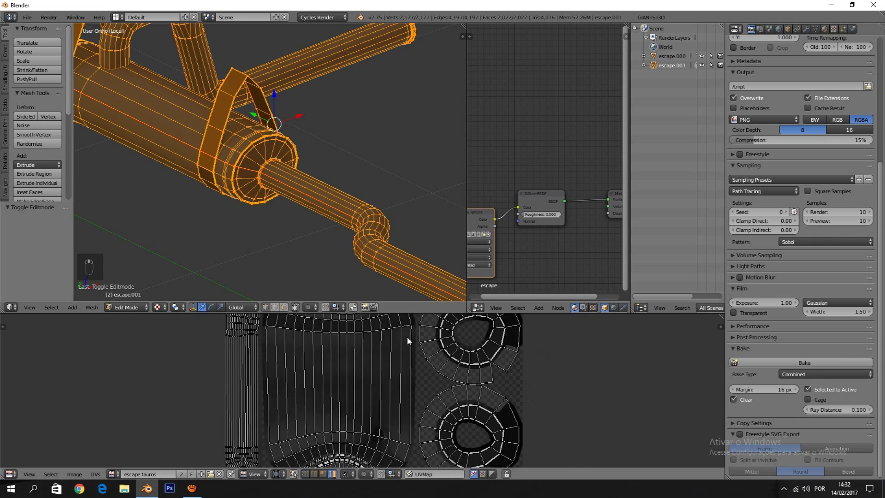
pyautogui.press('Tab')
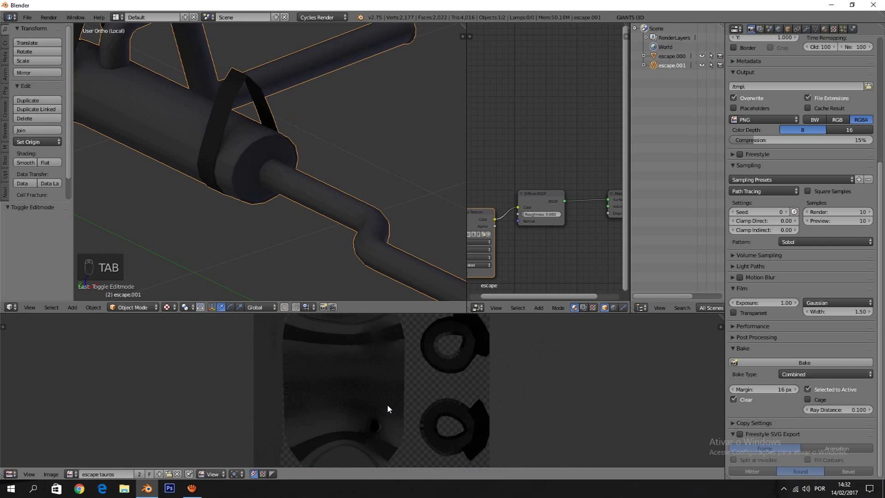
pyautogui.scroll(3, 395, 181)
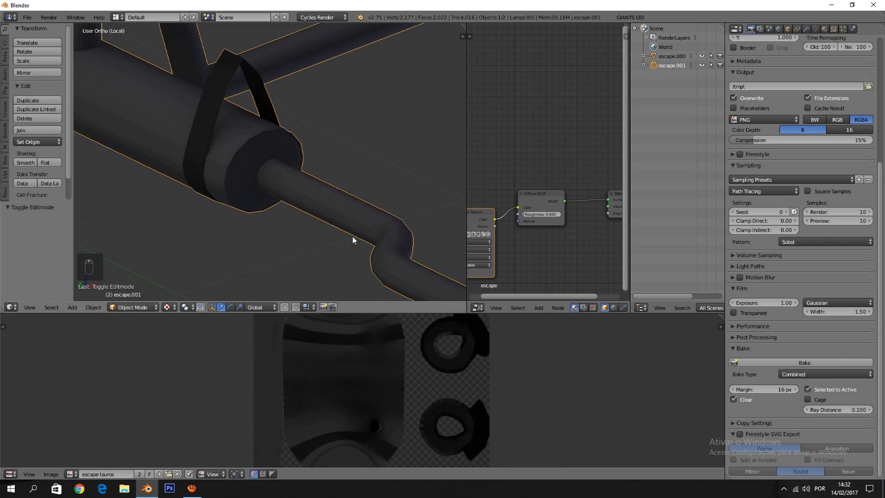
pyautogui.moveTo(329, 239); pyautogui.dragTo(395, 235, button='middle')
pyautogui.press('Tab')
pyautogui.press('Tab')
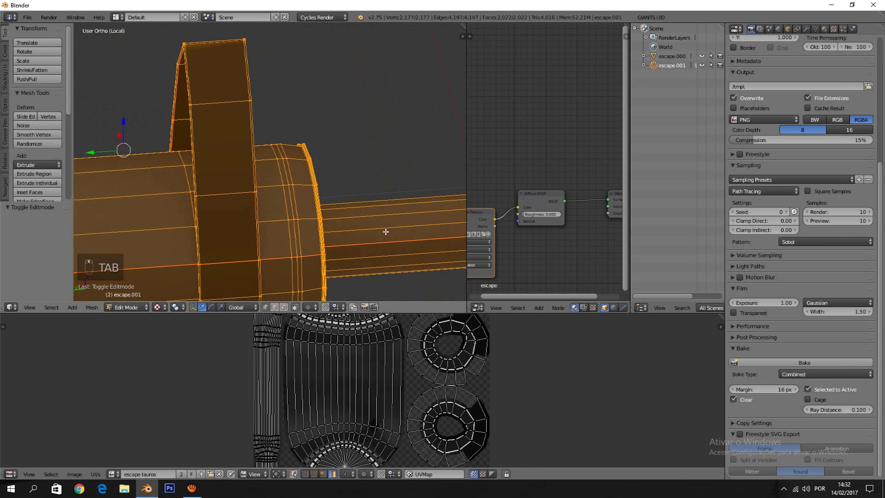
pyautogui.scroll(-2, 364, 183)
pyautogui.moveTo(364, 182); pyautogui.dragTo(245, 150, button='middle')
pyautogui.scroll(-3, 300, 157)
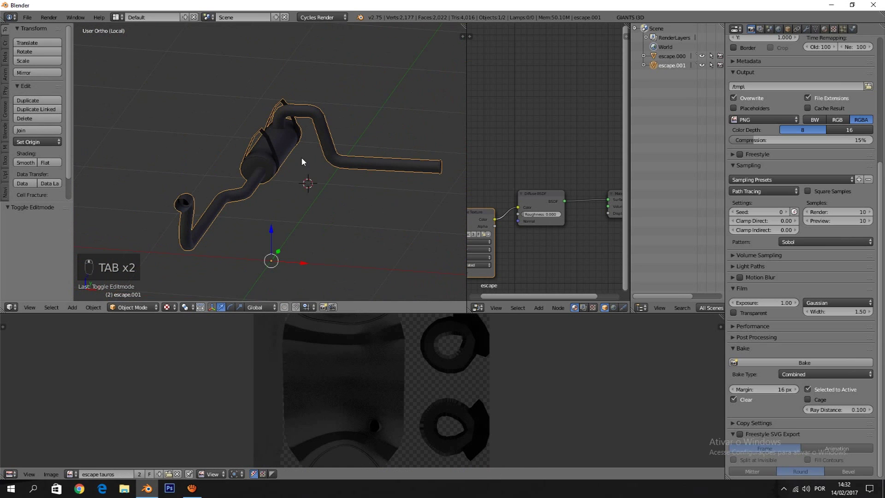
pyautogui.scroll(2, 301, 157)
pyautogui.press('Tab')
pyautogui.scroll(2, 348, 185)
pyautogui.press('Tab')
pyautogui.press('Tab')
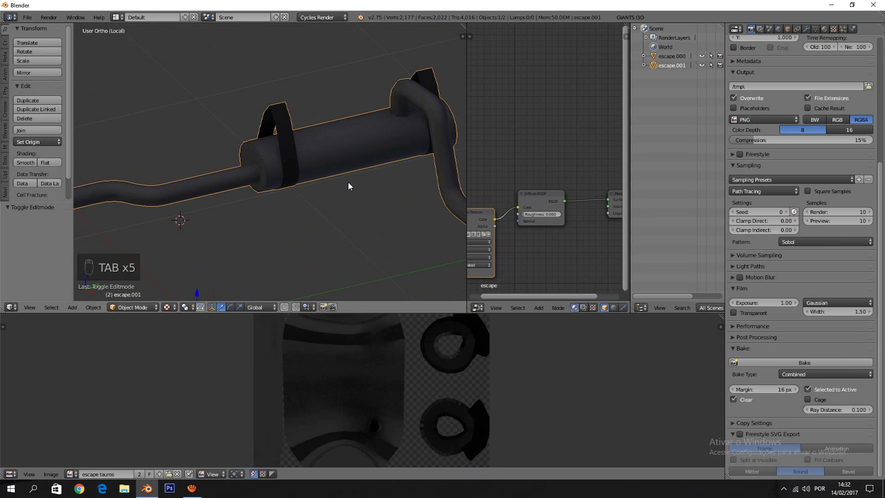
# Delete the escape.001 exhaust object from the scene
pyautogui.press('x')
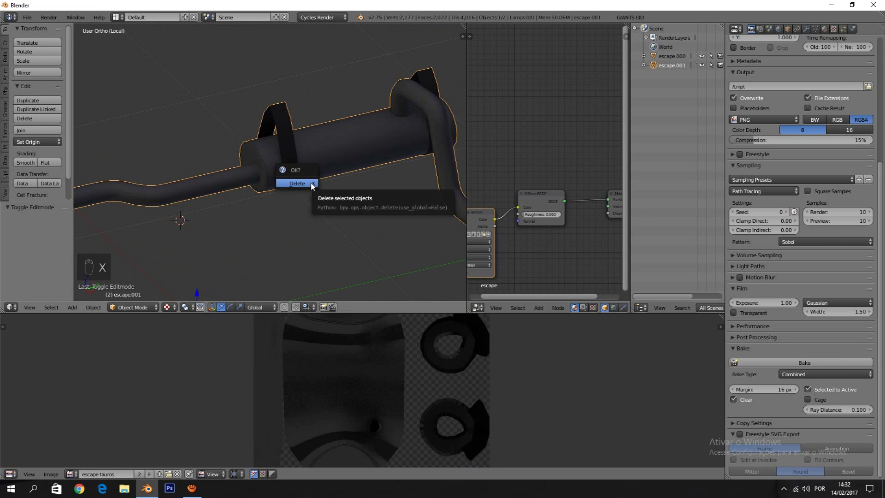
pyautogui.click(311, 183)
pyautogui.moveTo(311, 186); pyautogui.dragTo(376, 184, button='middle')
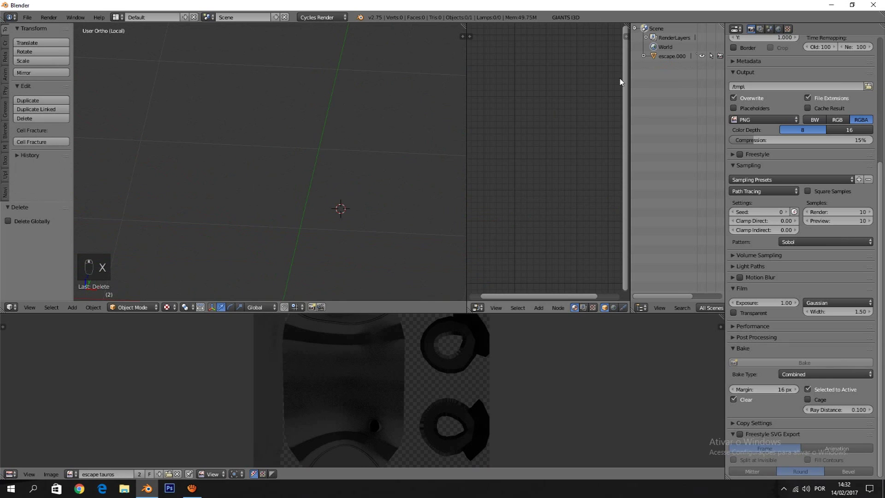
# Select the remaining escape.000 object, leave local view and delete it
pyautogui.click(684, 57)
pyautogui.moveTo(441, 132)
pyautogui.mouseDown(button='middle')
pyautogui.moveTo(446, 176)
pyautogui.moveTo(333, 162)
pyautogui.moveTo(281, 176)
pyautogui.mouseUp(button='middle')
pyautogui.press('z')
pyautogui.press('z')
pyautogui.scroll(-2, 380, 178)
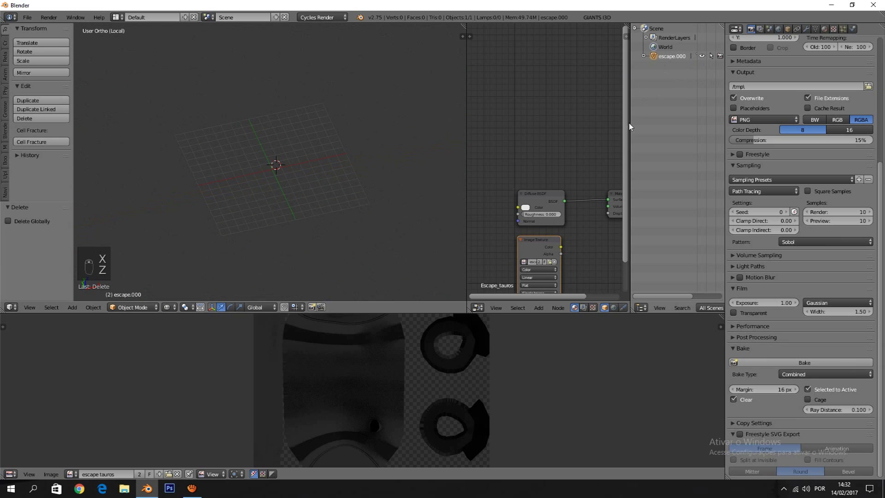
pyautogui.press('KP_Divide')
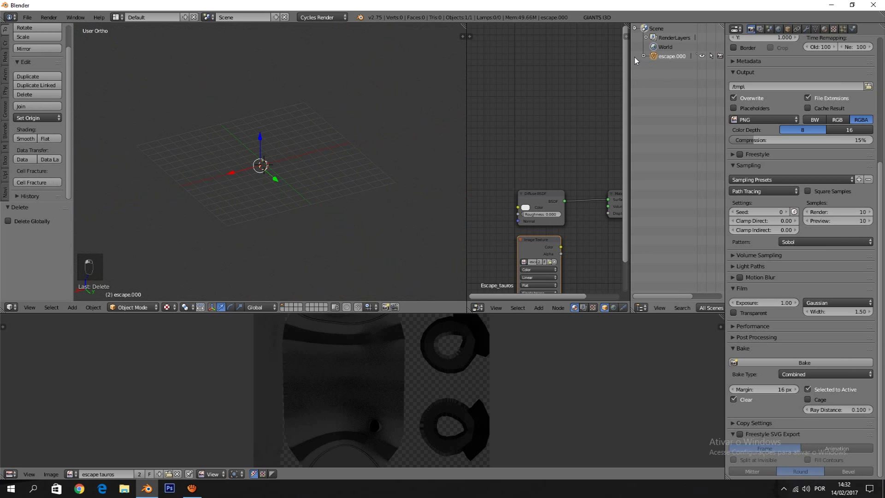
pyautogui.press('x')
pyautogui.click(362, 119)
pyautogui.moveTo(304, 145); pyautogui.dragTo(263, 153, button='middle')
# Add a UV sphere to the empty scene and enter Edit Mode on it
pyautogui.hotkey('shift', 'a')
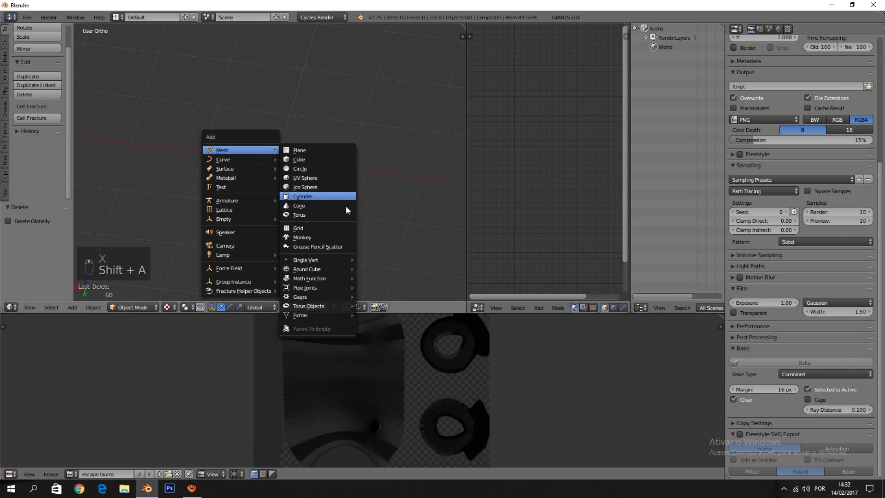
pyautogui.click(321, 178)
pyautogui.scroll(-2, 344, 171)
pyautogui.scroll(2, 341, 173)
pyautogui.press('Tab')
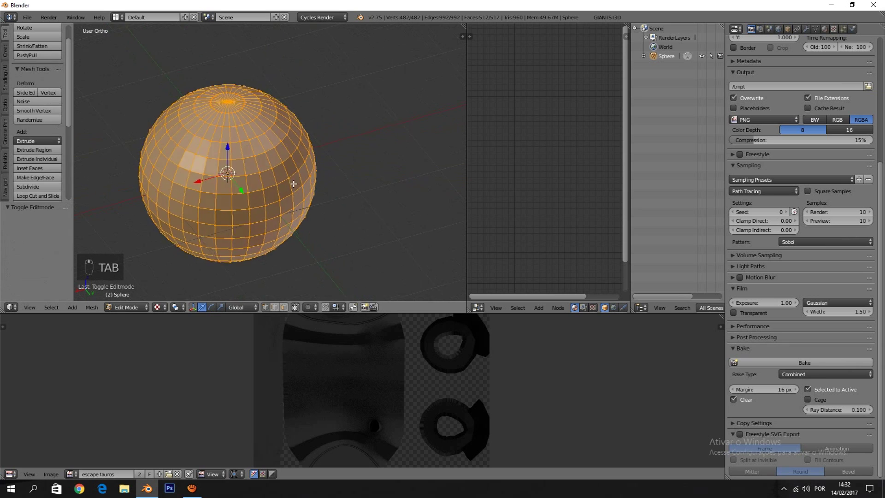
pyautogui.moveTo(294, 183); pyautogui.dragTo(295, 221, button='middle')
pyautogui.press('Tab')
pyautogui.press('Tab')
pyautogui.press('Tab')
# Select the front half of the sphere in the wireframe top view, excluding stray faces behind the centre line, and delete its faces
pyautogui.press('KP_7')
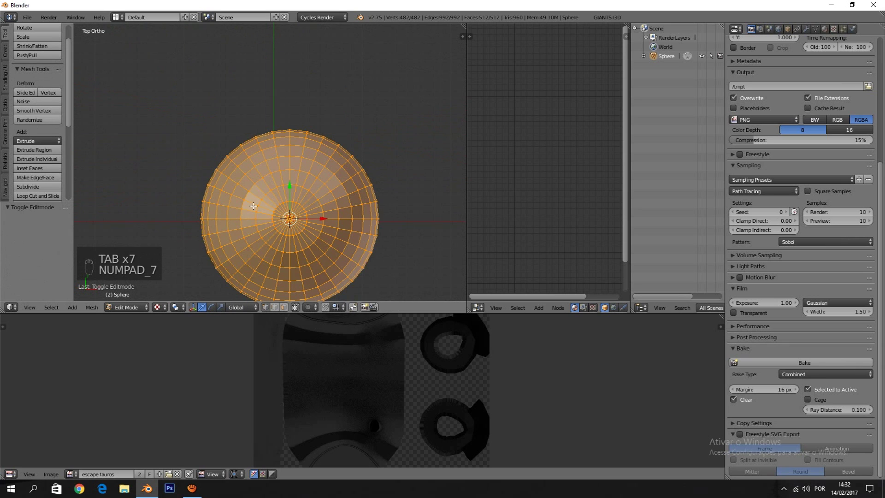
pyautogui.press('z')
pyautogui.keyDown('shift'); pyautogui.moveTo(225, 258); pyautogui.dragTo(258, 171, button='middle'); pyautogui.keyUp('shift')
pyautogui.rightClick(258, 172)
pyautogui.press('b')
pyautogui.moveTo(207, 142); pyautogui.dragTo(461, 252)
pyautogui.scroll(3, 330, 153)
pyautogui.hotkey('ctrl', 'Tab')
pyautogui.click(325, 153)
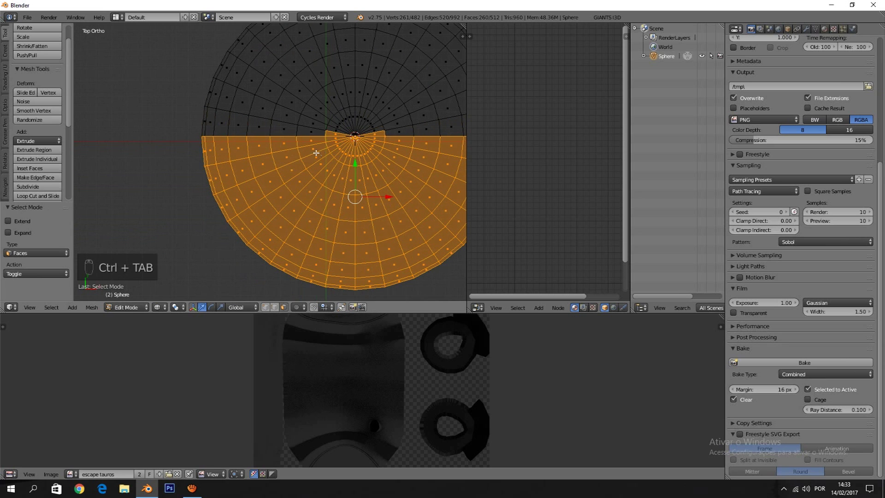
pyautogui.scroll(2, 316, 148)
pyautogui.press('b')
pyautogui.moveTo(183, 77); pyautogui.dragTo(345, 112)
pyautogui.moveTo(345, 111); pyautogui.dragTo(346, 112, button='middle')
pyautogui.press('x')
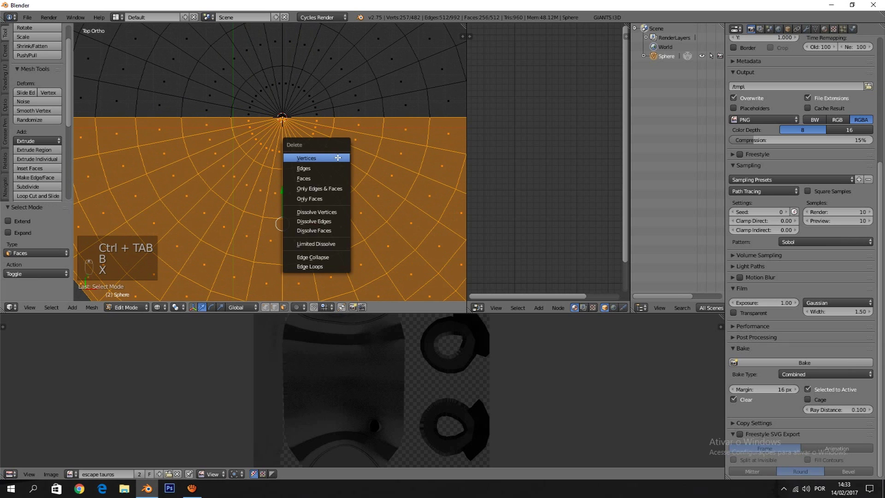
pyautogui.click(335, 178)
pyautogui.press('Tab')
pyautogui.press('z')
pyautogui.moveTo(334, 181); pyautogui.dragTo(304, 111, button='middle')
# Select all faces of the half sphere except the two rings around each pole
pyautogui.press('Tab')
pyautogui.scroll(2, 311, 186)
pyautogui.press('z')
pyautogui.press('a')
pyautogui.press('a')
pyautogui.press('a')
pyautogui.press('a')
pyautogui.press('a')
pyautogui.moveTo(308, 189)
pyautogui.mouseDown(button='middle')
pyautogui.moveTo(330, 185)
pyautogui.moveTo(362, 157)
pyautogui.moveTo(313, 174)
pyautogui.moveTo(280, 225)
pyautogui.moveTo(291, 85)
pyautogui.moveTo(283, 88)
pyautogui.moveTo(298, 76)
pyautogui.moveTo(248, 202)
pyautogui.moveTo(258, 178)
pyautogui.moveTo(225, 177)
pyautogui.mouseUp(button='middle')
pyautogui.scroll(2, 330, 185)
pyautogui.scroll(-2, 290, 85)
pyautogui.rightClick(298, 75)
pyautogui.press('c')
# Deselect the face columns along the sphere's cut edge from the top view and poke the faces still selected
pyautogui.press('KP_7')
pyautogui.press('z')
pyautogui.scroll(1, 226, 178)
pyautogui.press('b')
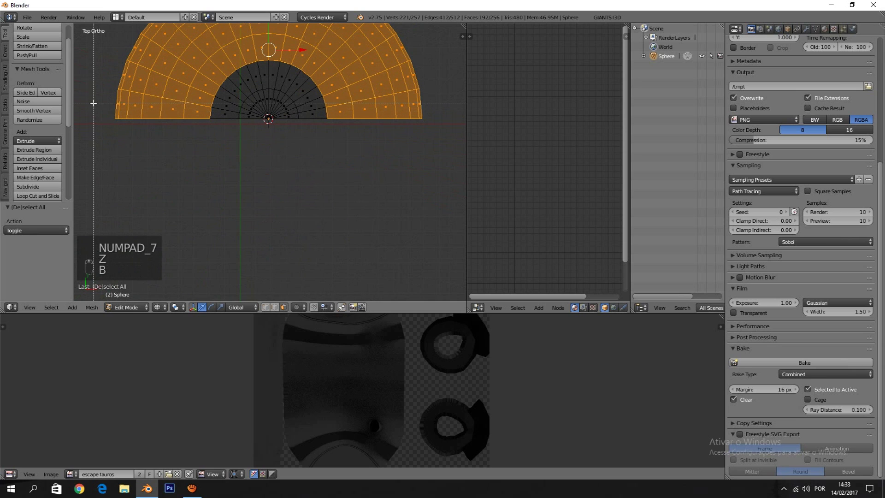
pyautogui.press('c')
pyautogui.moveTo(178, 119)
pyautogui.mouseDown(button='middle')
pyautogui.moveTo(112, 108)
pyautogui.moveTo(142, 109)
pyautogui.mouseUp(button='middle')
pyautogui.moveTo(354, 119)
pyautogui.mouseDown(button='middle')
pyautogui.moveTo(443, 97)
pyautogui.moveTo(308, 165)
pyautogui.moveTo(467, 34)
pyautogui.moveTo(269, 103)
pyautogui.moveTo(243, 133)
pyautogui.moveTo(270, 120)
pyautogui.mouseUp(button='middle')
pyautogui.press('z')
pyautogui.press('z')
pyautogui.press('z')
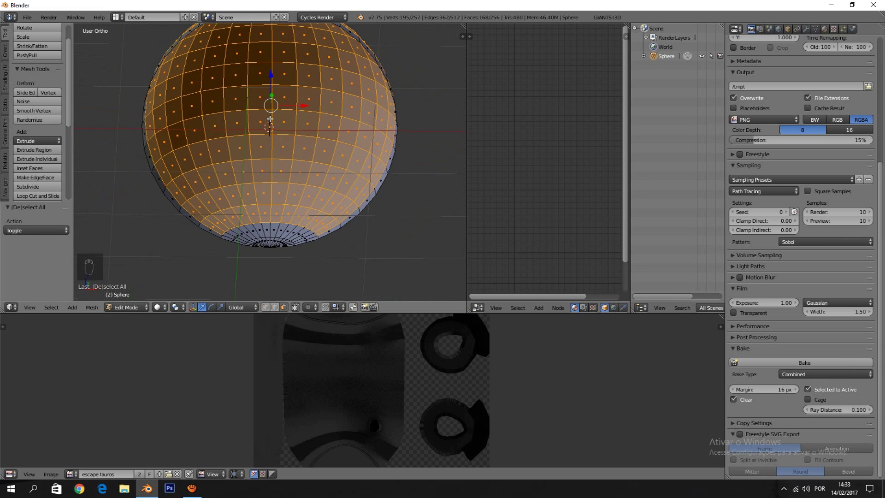
pyautogui.hotkey('alt', 'p')
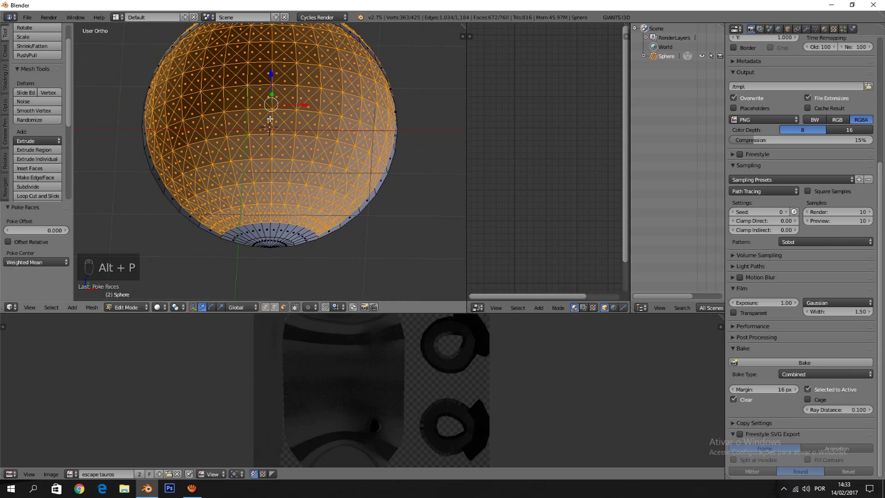
pyautogui.moveTo(291, 118)
pyautogui.mouseDown(button='middle')
pyautogui.moveTo(227, 69)
pyautogui.moveTo(228, 60)
pyautogui.moveTo(336, 87)
pyautogui.moveTo(296, 111)
pyautogui.mouseUp(button='middle')
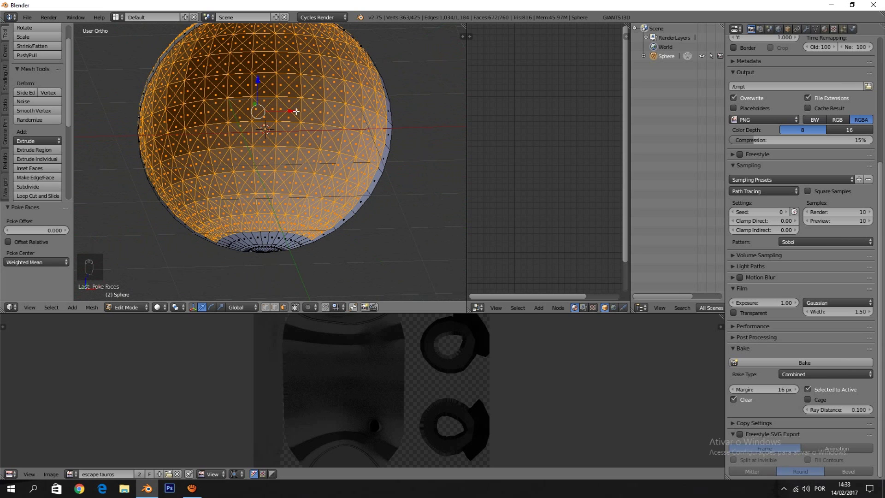
# Switch to vertex selection and circle-select the poked centre vertices of the lowest row in the wireframe right view
pyautogui.hotkey('ctrl', 'Tab')
pyautogui.click(276, 90)
pyautogui.moveTo(276, 90); pyautogui.dragTo(261, 118, button='middle')
pyautogui.press('KP_1')
pyautogui.press('KP_3')
pyautogui.scroll(3, 373, 144)
pyautogui.press('z')
pyautogui.scroll(2, 292, 198)
pyautogui.rightClick(247, 223)
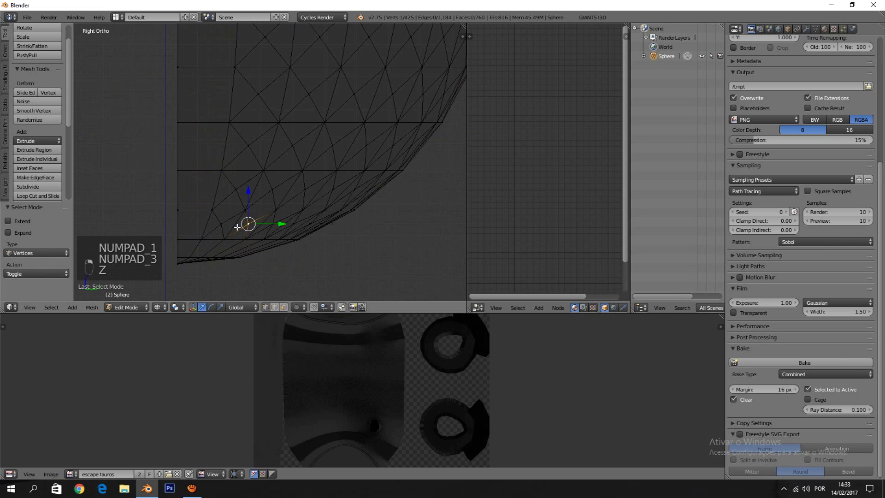
pyautogui.press('c')
pyautogui.moveTo(218, 223); pyautogui.dragTo(372, 241)
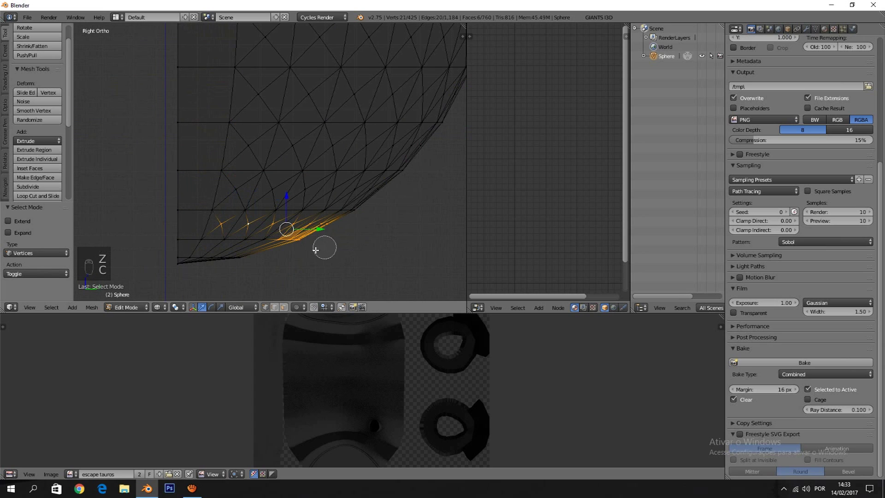
pyautogui.moveTo(316, 250); pyautogui.dragTo(260, 241, button='middle')
# Add the poked centre vertices of the second, third and fourth rows from the bottom to the selection
pyautogui.moveTo(223, 185); pyautogui.dragTo(399, 196)
pyautogui.rightClick(398, 195)
pyautogui.keyDown('shift'); pyautogui.moveTo(392, 199); pyautogui.dragTo(335, 241, button='middle'); pyautogui.keyUp('shift')
pyautogui.press('c')
pyautogui.moveTo(384, 193)
pyautogui.mouseDown()
pyautogui.moveTo(292, 178)
pyautogui.moveTo(187, 181)
pyautogui.mouseUp()
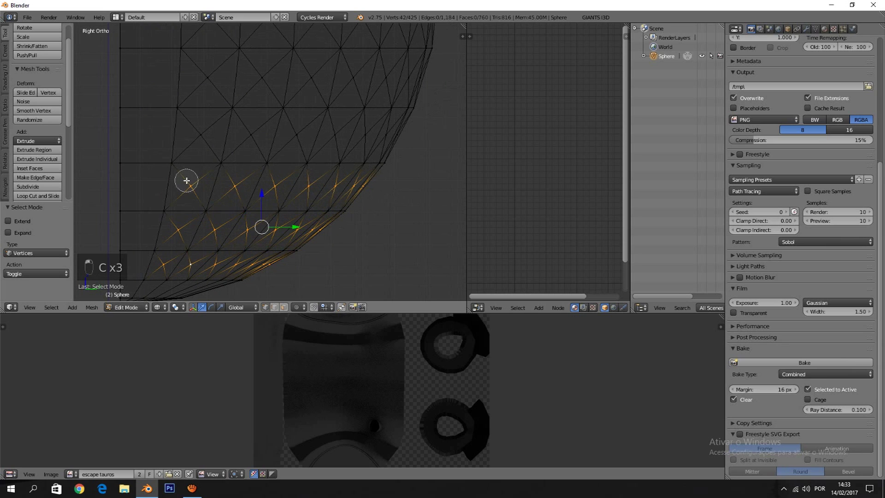
pyautogui.keyDown('shift'); pyautogui.moveTo(266, 166); pyautogui.dragTo(213, 198, button='middle'); pyautogui.keyUp('shift')
pyautogui.press('c')
pyautogui.moveTo(138, 166); pyautogui.dragTo(351, 177)
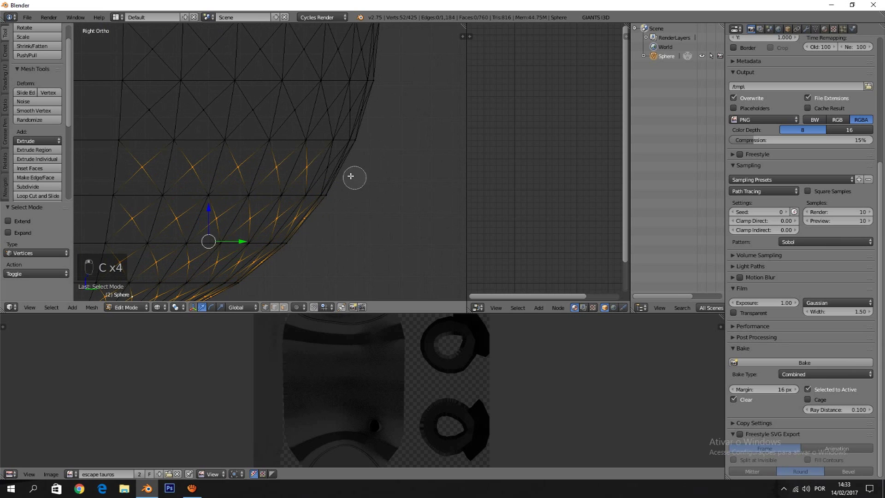
pyautogui.keyDown('shift'); pyautogui.moveTo(284, 168); pyautogui.dragTo(270, 210, button='middle'); pyautogui.keyUp('shift')
# Extend the circle selection to the poked centre vertices of the middle and upper rows
pyautogui.moveTo(131, 168); pyautogui.dragTo(372, 159)
pyautogui.rightClick(220, 153)
pyautogui.scroll(-2, 258, 154)
pyautogui.keyDown('shift'); pyautogui.moveTo(312, 156); pyautogui.dragTo(324, 216, button='middle'); pyautogui.keyUp('shift')
pyautogui.moveTo(188, 183); pyautogui.dragTo(341, 180)
pyautogui.moveTo(358, 135); pyautogui.dragTo(183, 135)
pyautogui.rightClick(182, 135)
pyautogui.keyDown('shift'); pyautogui.moveTo(193, 163); pyautogui.dragTo(211, 251, button='middle'); pyautogui.keyUp('shift')
pyautogui.press('c')
pyautogui.moveTo(199, 183); pyautogui.dragTo(345, 187)
pyautogui.moveTo(354, 153); pyautogui.dragTo(242, 139)
pyautogui.moveTo(182, 122)
pyautogui.mouseDown()
pyautogui.moveTo(312, 87)
pyautogui.moveTo(163, 81)
pyautogui.mouseUp()
# Clean up the selection near the upper pole so it includes every poked centre vertex of the topmost row
pyautogui.moveTo(172, 87)
pyautogui.mouseDown(button='middle')
pyautogui.moveTo(267, 91)
pyautogui.moveTo(313, 136)
pyautogui.mouseUp(button='middle')
pyautogui.rightClick(268, 91)
pyautogui.press('c')
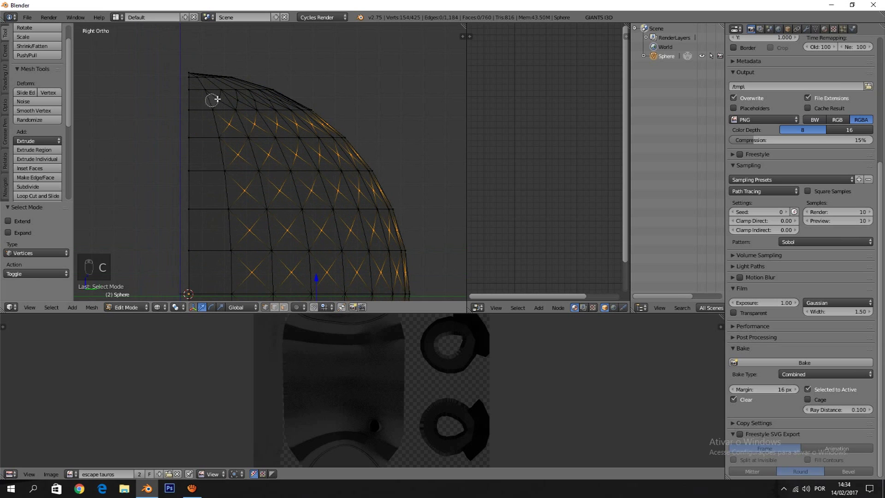
pyautogui.moveTo(303, 111); pyautogui.dragTo(264, 143, button='middle')
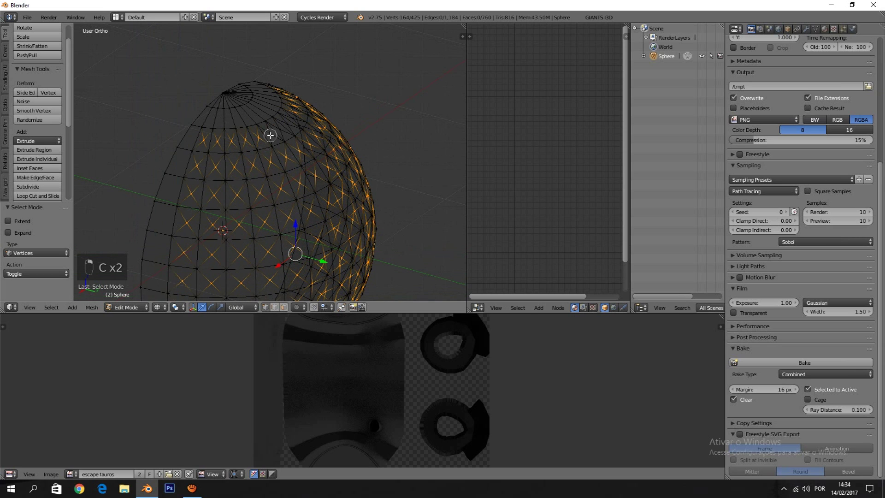
pyautogui.press('KP_1')
pyautogui.press('KP_3')
pyautogui.scroll(5, 300, 111)
pyautogui.press('c')
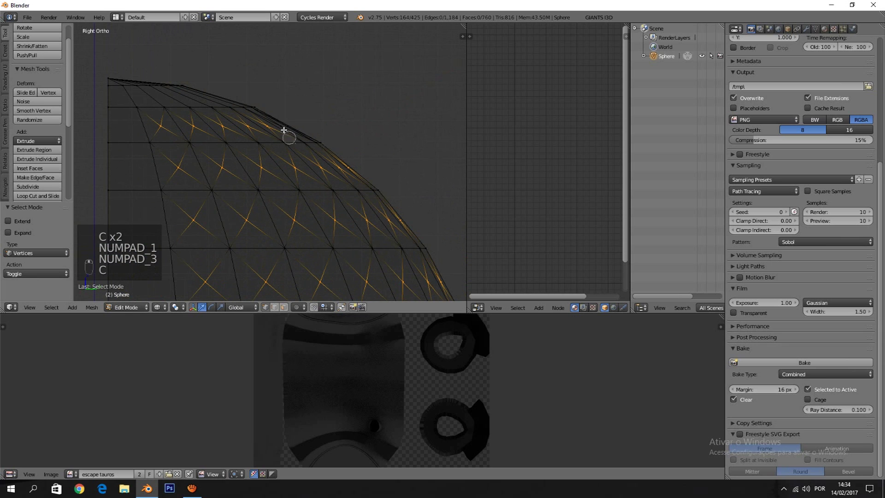
pyautogui.scroll(-5, 352, 195)
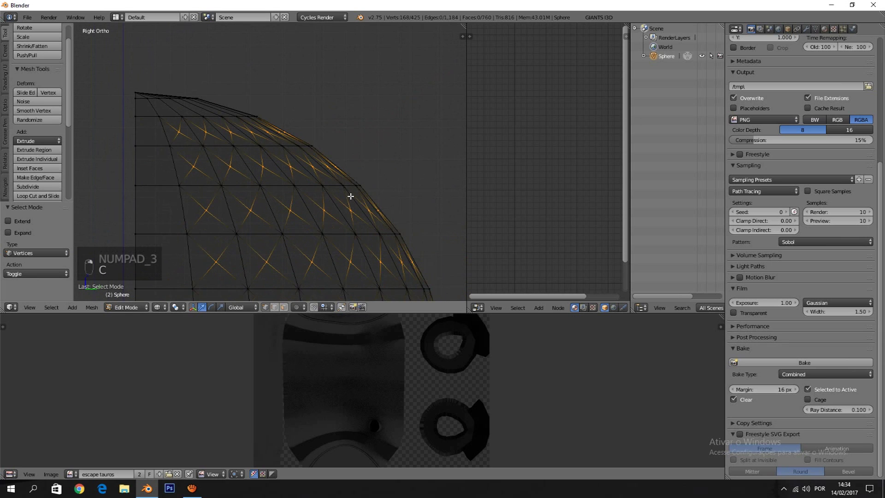
# Scale the selected centre vertices to about 0.94 to raise pyramid-shaped facets inside the half sphere
pyautogui.moveTo(362, 228)
pyautogui.mouseDown(button='middle')
pyautogui.moveTo(451, 233)
pyautogui.moveTo(355, 173)
pyautogui.moveTo(368, 262)
pyautogui.moveTo(343, 186)
pyautogui.mouseUp(button='middle')
pyautogui.press('z')
pyautogui.scroll(2, 368, 262)
pyautogui.scroll(2, 343, 183)
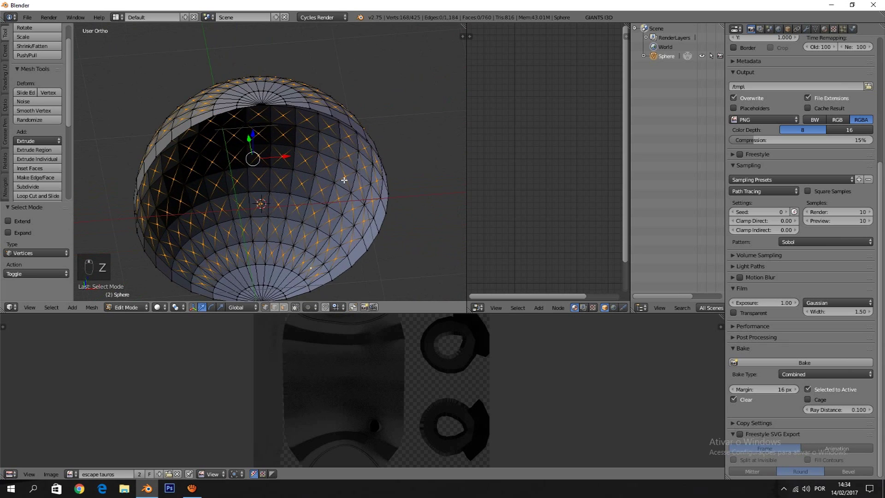
pyautogui.press('KP_1')
pyautogui.moveTo(399, 235); pyautogui.dragTo(369, 229, button='middle')
pyautogui.press('s')
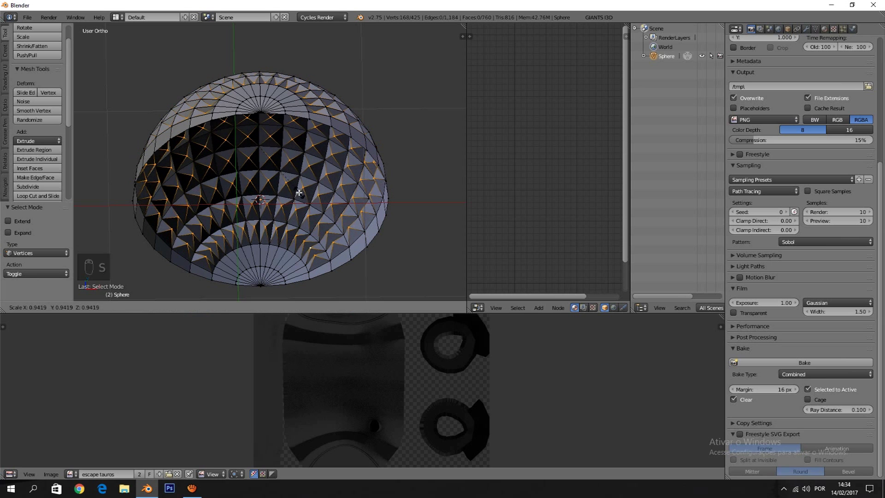
pyautogui.click(304, 195)
pyautogui.moveTo(304, 195); pyautogui.dragTo(253, 134, button='middle')
# Select the whole half-sphere mesh, flip its normals and return to Object Mode
pyautogui.press('Tab')
pyautogui.press('Tab')
pyautogui.press('a')
pyautogui.press('a')
pyautogui.press('a')
pyautogui.press('a')
pyautogui.press('a')
pyautogui.hotkey('ctrl', 'f')
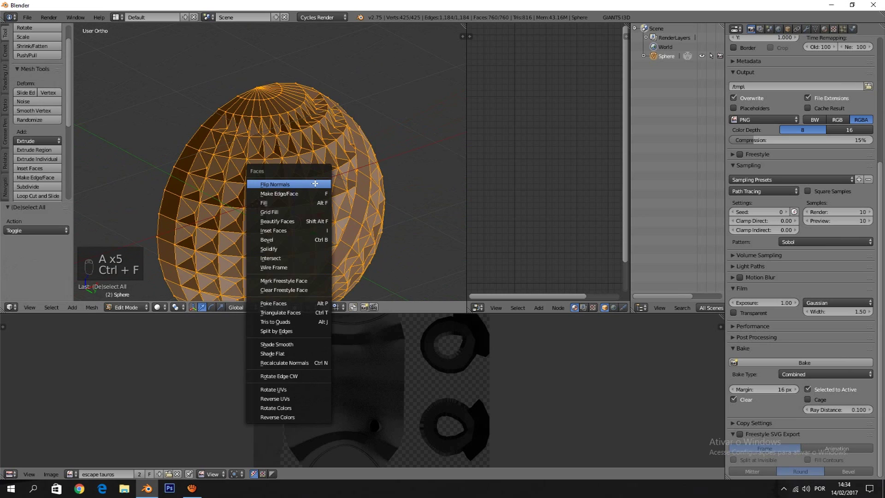
pyautogui.click(315, 184)
pyautogui.scroll(3, 315, 184)
pyautogui.press('Tab')
# Examine the faceted half sphere's shading, switching between Edit Mode and Object Mode
pyautogui.scroll(-4, 356, 252)
pyautogui.press('Tab')
pyautogui.moveTo(350, 245); pyautogui.dragTo(323, 209, button='middle')
pyautogui.press('Tab')
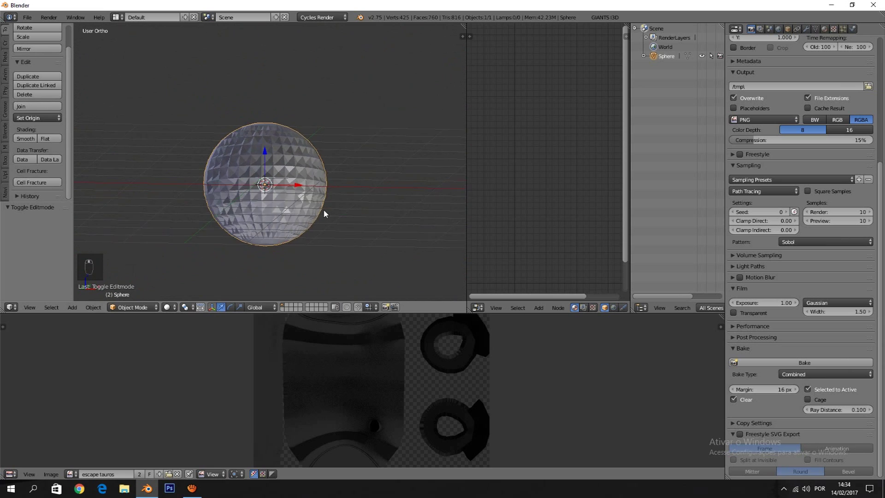
pyautogui.press('Tab')
pyautogui.scroll(3, 325, 211)
pyautogui.press('Tab')
pyautogui.press('Tab')
pyautogui.press('Tab')
pyautogui.press('Tab')
pyautogui.press('Tab')
pyautogui.scroll(-2, 263, 209)
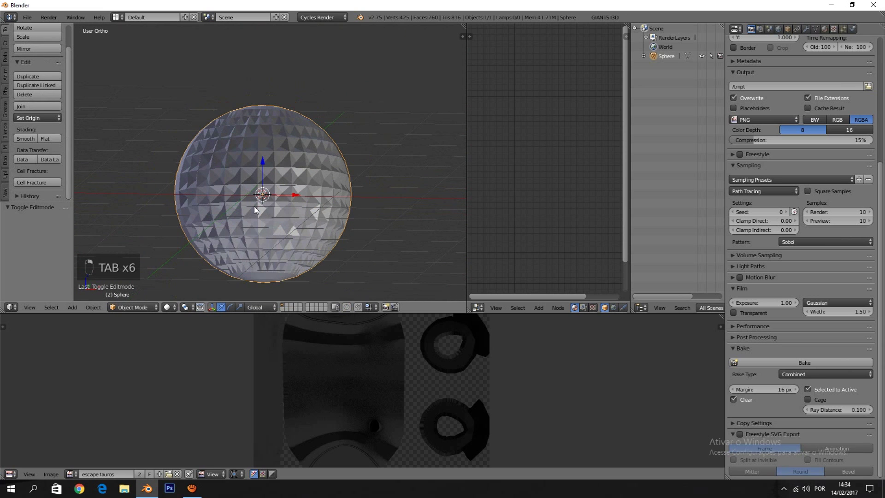
# Set the faceted half sphere to smooth shading
pyautogui.click(25, 139)
pyautogui.scroll(3, 281, 173)
pyautogui.moveTo(281, 172); pyautogui.dragTo(292, 210, button='middle')
pyautogui.scroll(-5, 310, 181)
# Open the half sphere in Edit Mode from the top view, in wireframe display with face selection
pyautogui.press('KP_7')
pyautogui.press('KP_8')
pyautogui.press('KP_7')
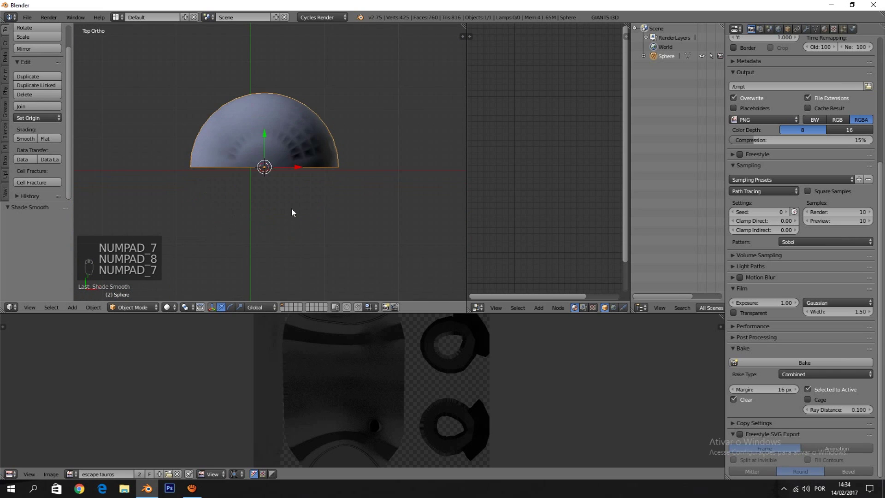
pyautogui.press('Tab')
pyautogui.scroll(2, 292, 211)
pyautogui.press('z')
pyautogui.keyDown('shift'); pyautogui.moveTo(292, 172); pyautogui.dragTo(307, 199, button='middle'); pyautogui.keyUp('shift')
pyautogui.hotkey('ctrl', 'Tab')
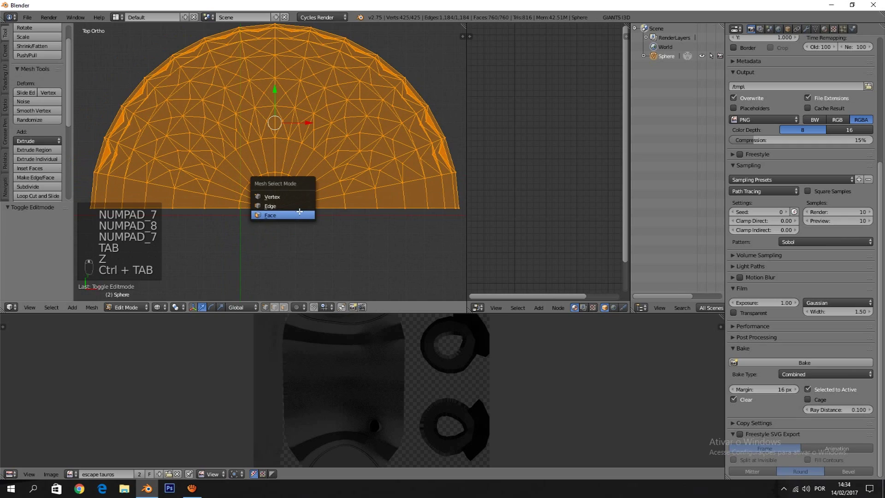
pyautogui.click(280, 212)
# Box-select the pyramid facets of the half sphere, leaving out the flat strip along its open rim
pyautogui.scroll(-3, 210, 136)
pyautogui.rightClick(209, 136)
pyautogui.scroll(2, 210, 138)
pyautogui.press('b')
pyautogui.moveTo(121, 5); pyautogui.dragTo(167, 1)
pyautogui.rightClick(188, 111)
pyautogui.keyDown('shift'); pyautogui.moveTo(220, 144); pyautogui.dragTo(254, 193, button='middle'); pyautogui.keyUp('shift')
pyautogui.press('b')
pyautogui.moveTo(182, 72); pyautogui.dragTo(396, 189)
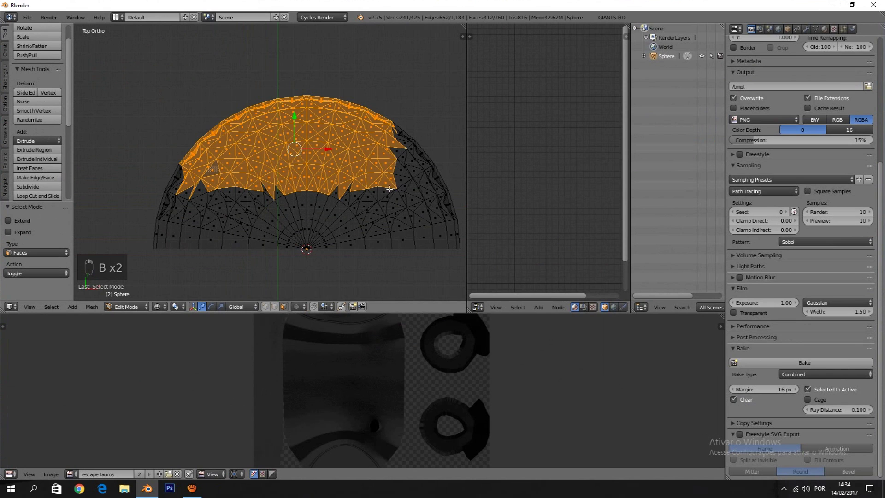
pyautogui.moveTo(343, 157)
pyautogui.mouseDown()
pyautogui.moveTo(360, 191)
pyautogui.moveTo(380, 203)
pyautogui.moveTo(426, 189)
pyautogui.moveTo(301, 135)
pyautogui.moveTo(222, 200)
pyautogui.moveTo(172, 186)
pyautogui.mouseUp()
pyautogui.rightClick(172, 185)
pyautogui.press('z')
pyautogui.moveTo(392, 250)
pyautogui.mouseDown(button='middle')
pyautogui.moveTo(376, 215)
pyautogui.moveTo(335, 188)
pyautogui.mouseUp(button='middle')
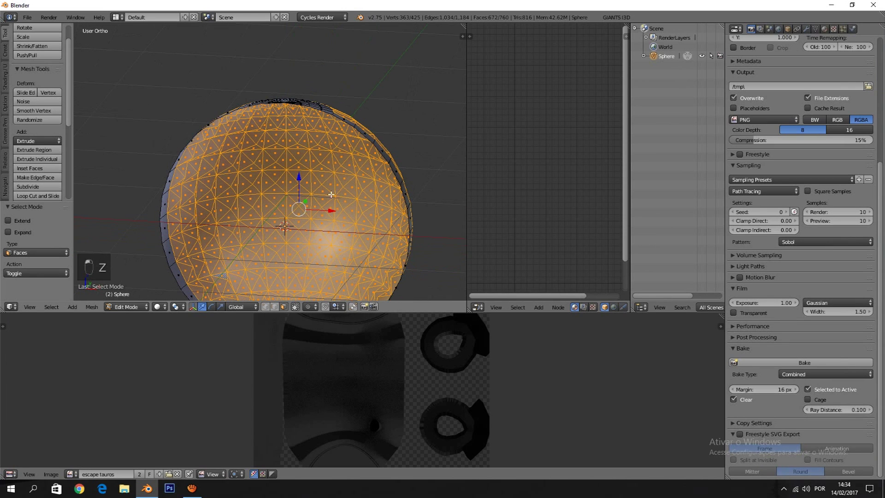
# Apply Edge Split to the selected facets and return to Object Mode
pyautogui.hotkey('ctrl', 'e')
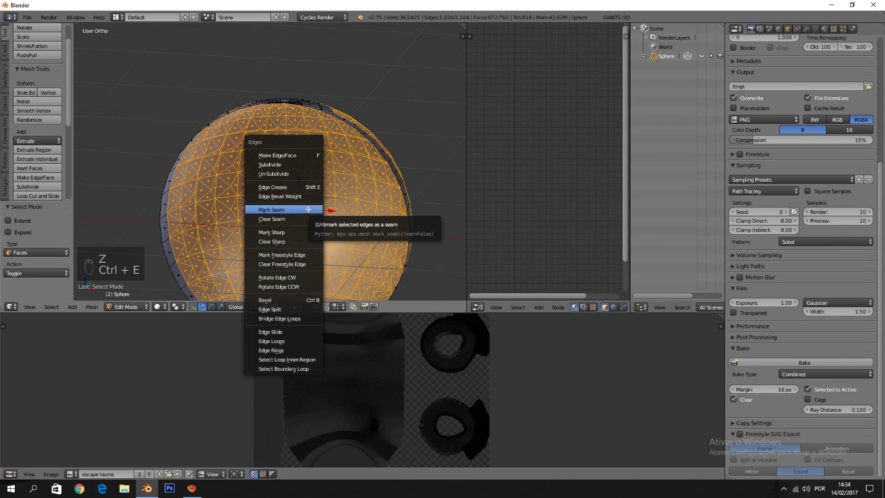
pyautogui.click(295, 309)
pyautogui.scroll(2, 315, 257)
pyautogui.press('Tab')
# Examine the shading of the facets and the smooth rim from several angles
pyautogui.scroll(-3, 315, 257)
pyautogui.moveTo(315, 257); pyautogui.dragTo(297, 221, button='middle')
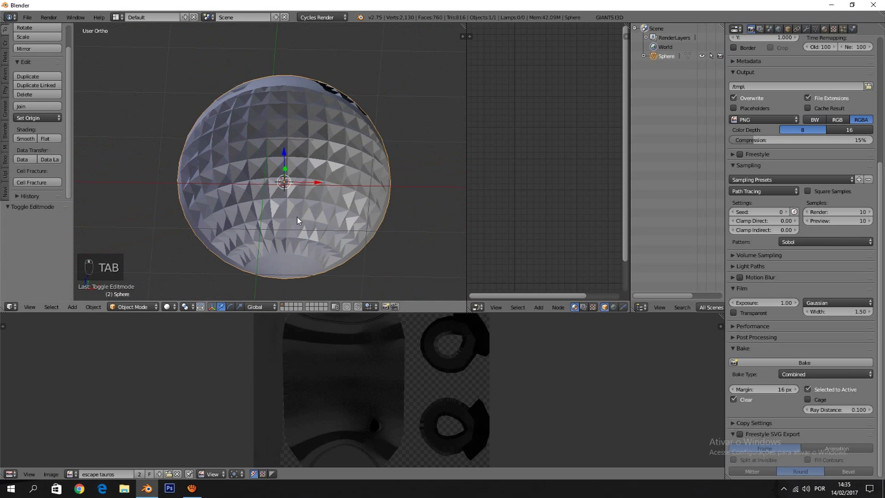
pyautogui.moveTo(297, 216); pyautogui.dragTo(329, 134, button='middle')
pyautogui.scroll(3, 314, 147)
pyautogui.moveTo(329, 135); pyautogui.dragTo(279, 160, button='right')
pyautogui.scroll(2, 279, 160)
pyautogui.moveTo(279, 159); pyautogui.dragTo(278, 118, button='middle')
pyautogui.scroll(-4, 231, 124)
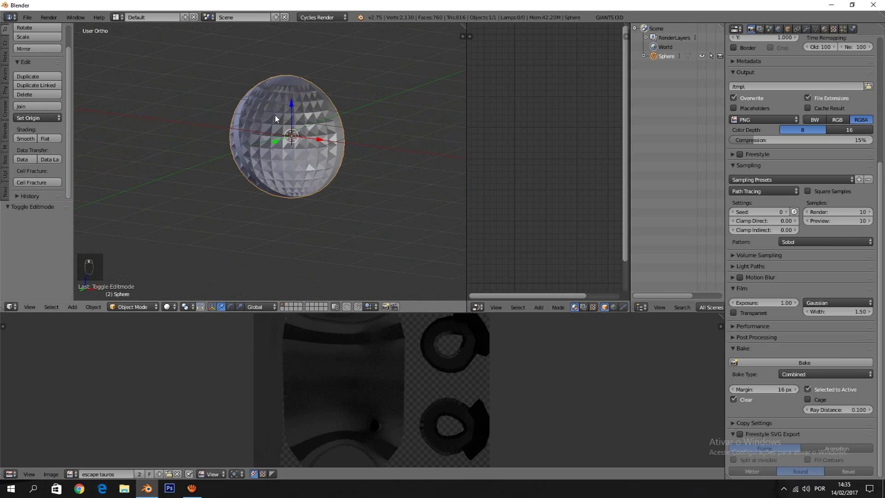
# Show the half sphere in wireframe from the right view and snap the 3D cursor to the center
pyautogui.press('KP_1')
pyautogui.scroll(3, 292, 138)
pyautogui.press('KP_3')
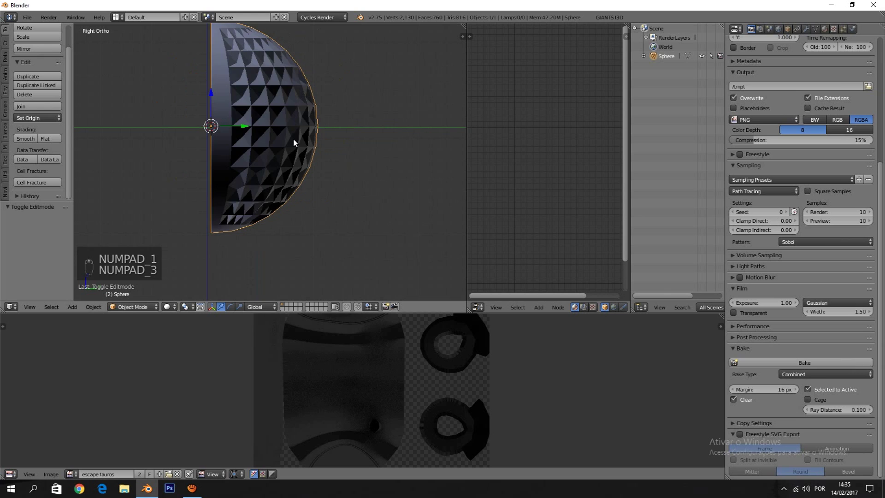
pyautogui.press('z')
pyautogui.press('space')
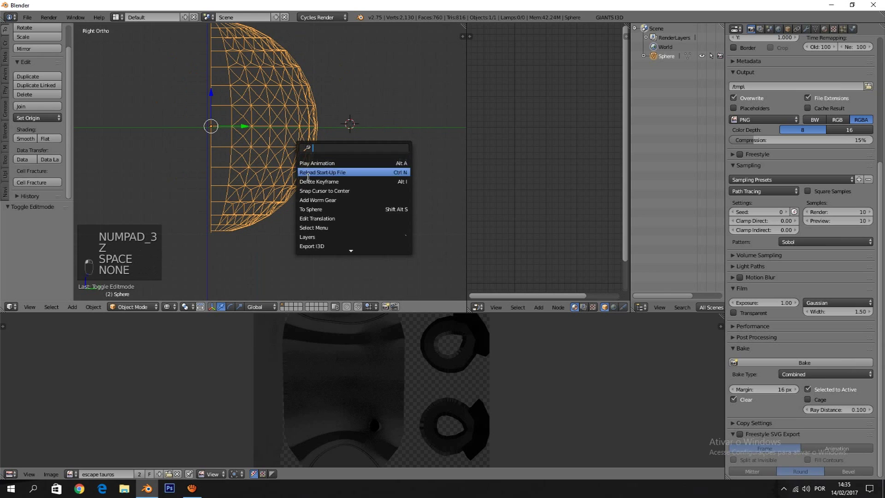
pyautogui.click(317, 188)
pyautogui.hotkey('shift', 'a')
pyautogui.moveTo(272, 173)
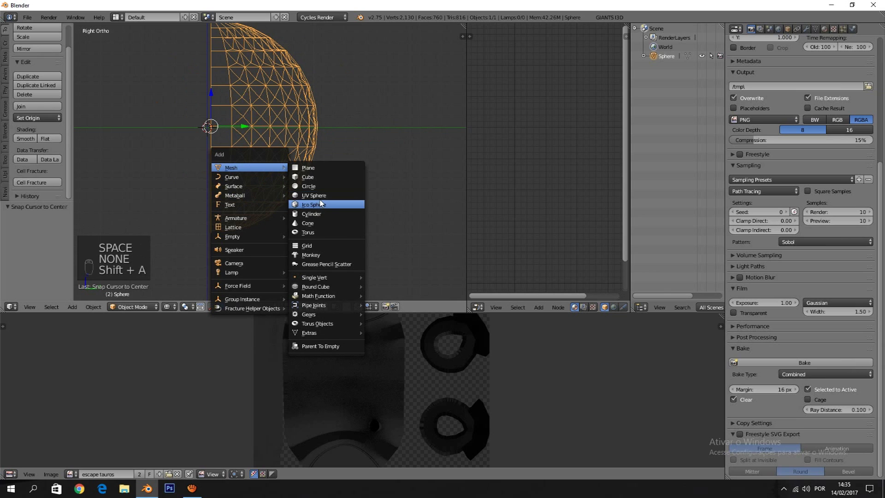
pyautogui.click(330, 214)
pyautogui.keyDown('shift'); pyautogui.scroll(-4, 272, 203); pyautogui.keyUp('shift')
pyautogui.scroll(-3, 273, 202)
pyautogui.write('r')
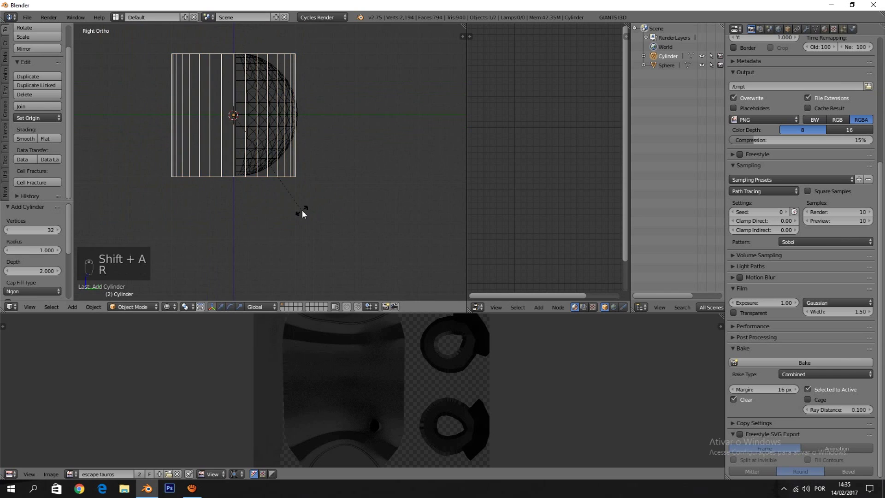
pyautogui.write('x90')
pyautogui.press('Return')
pyautogui.press('x')
pyautogui.press('Return')
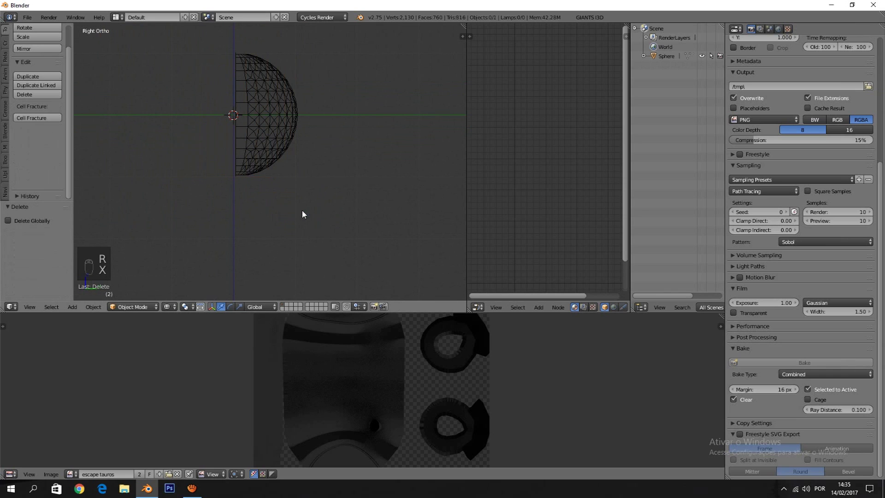
# Add a mesh cylinder at the 3D cursor with its vertex count set to 14
pyautogui.press('space')
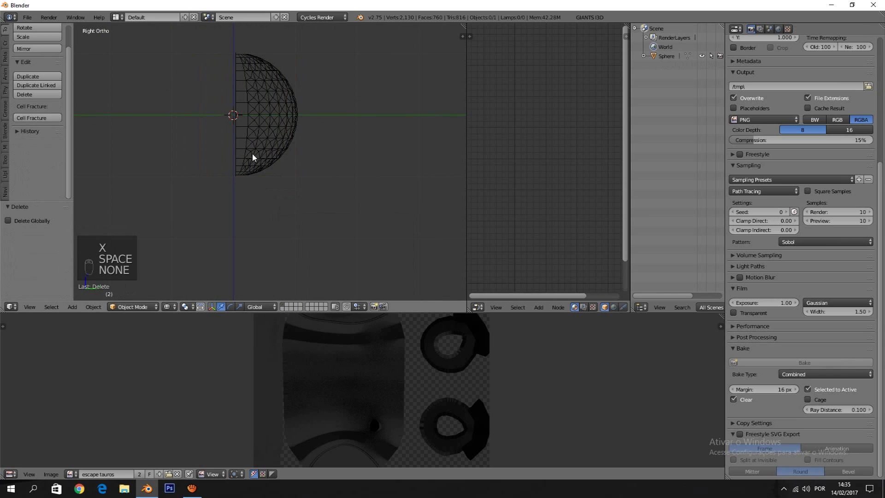
pyautogui.hotkey('shift', 'a')
pyautogui.moveTo(252, 153)
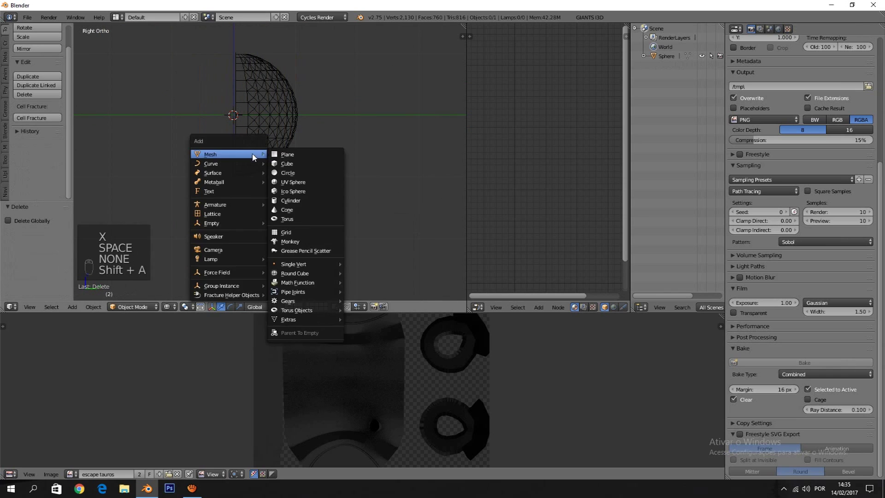
pyautogui.click(307, 202)
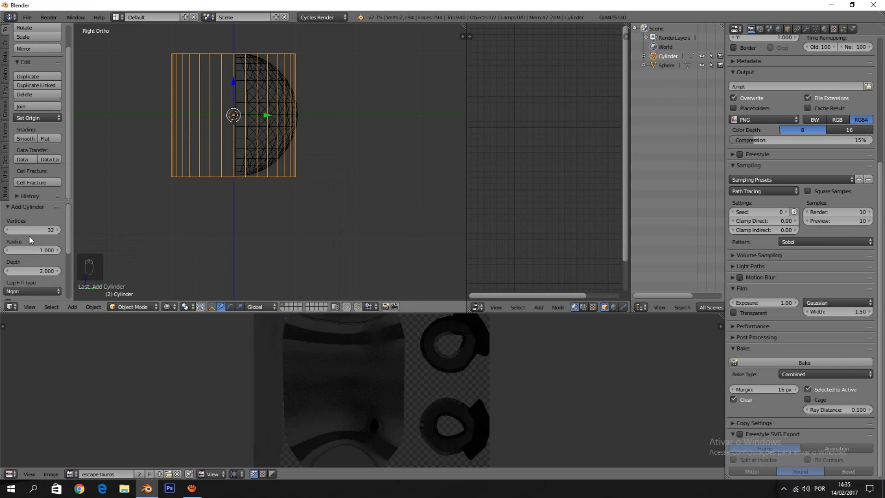
pyautogui.moveTo(44, 230); pyautogui.dragTo(46, 273)
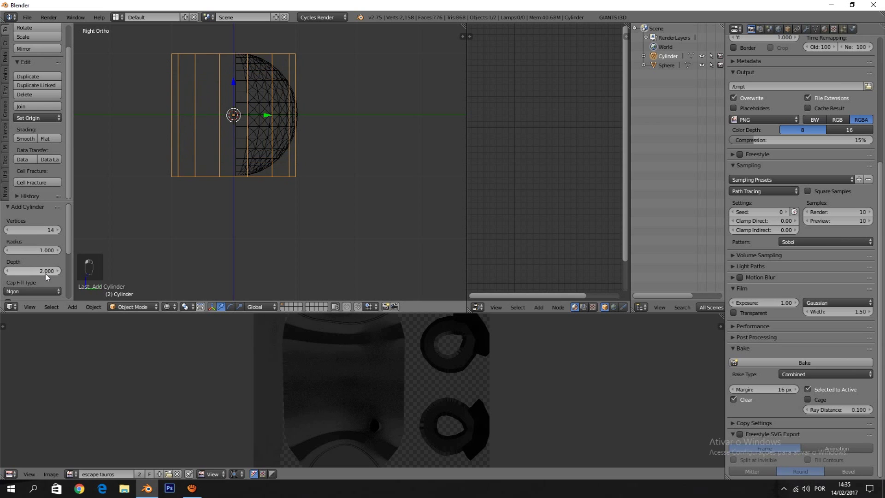
# Delete the cylinder's two end-cap faces to leave an open tube, and return to Object Mode
pyautogui.moveTo(261, 166)
pyautogui.mouseDown(button='middle')
pyautogui.moveTo(262, 182)
pyautogui.moveTo(290, 205)
pyautogui.moveTo(290, 192)
pyautogui.mouseUp(button='middle')
pyautogui.press('Tab')
pyautogui.press('z')
pyautogui.press('z')
pyautogui.press('z')
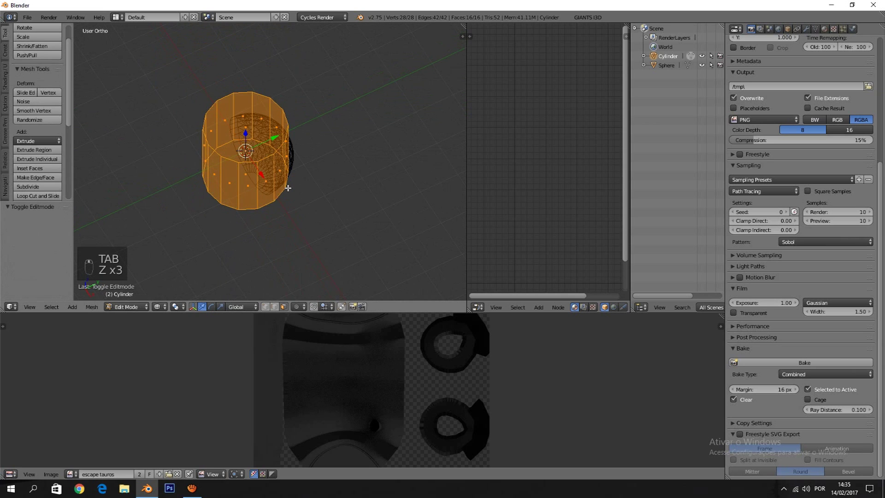
pyautogui.press('KP_7')
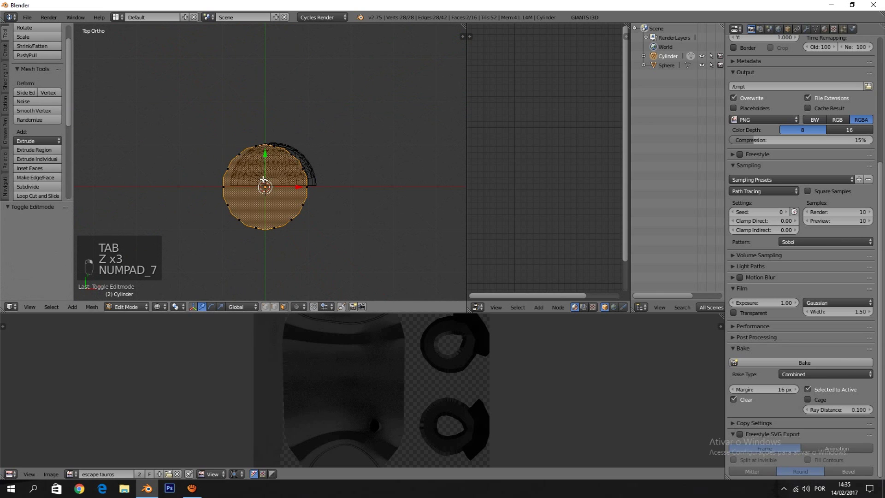
pyautogui.press('x')
pyautogui.click(286, 180)
pyautogui.scroll(3, 285, 179)
pyautogui.press('Tab')
pyautogui.press('z')
pyautogui.press('KP_2')
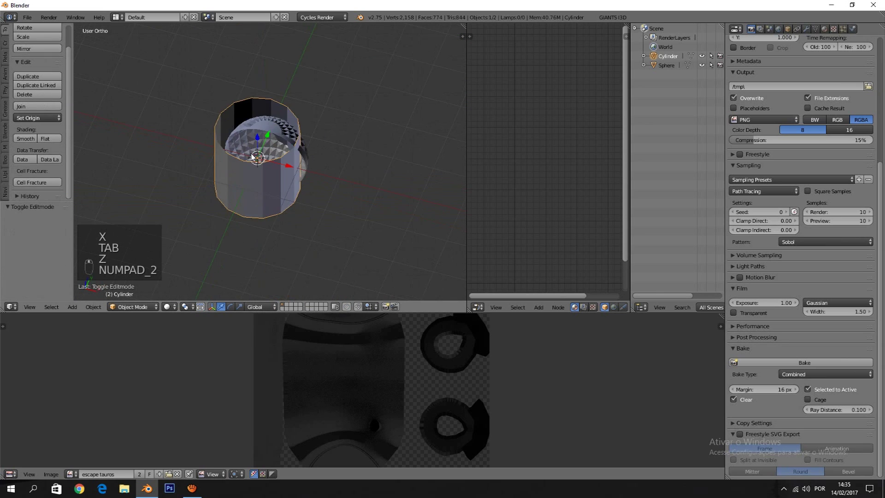
# Rotate the whole tube mesh 90° about the X axis in Edit Mode
pyautogui.press('KP_1')
pyautogui.press('KP_3')
pyautogui.press('Tab')
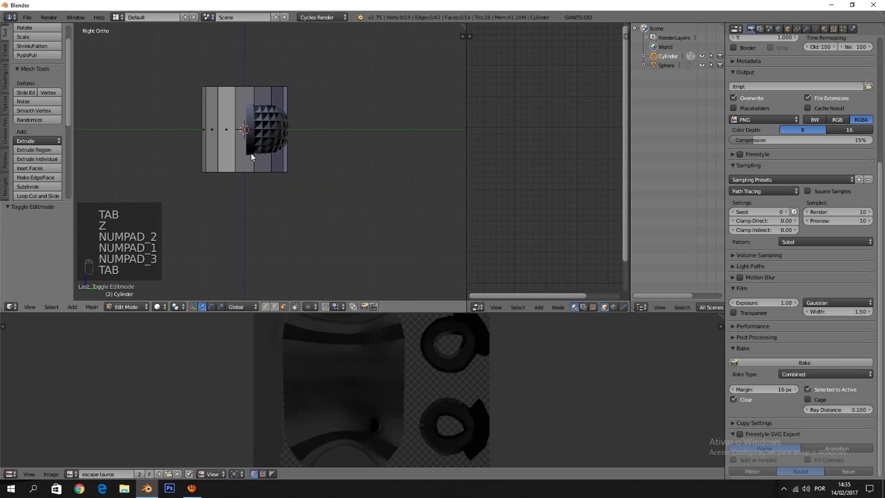
pyautogui.press('a')
pyautogui.press('a')
pyautogui.press('z')
pyautogui.keyDown('shift'); pyautogui.moveTo(251, 153); pyautogui.dragTo(309, 198, button='middle'); pyautogui.keyUp('shift')
pyautogui.press('r')
pyautogui.press('x')
pyautogui.press('9')
pyautogui.press('0')
pyautogui.press('Return')
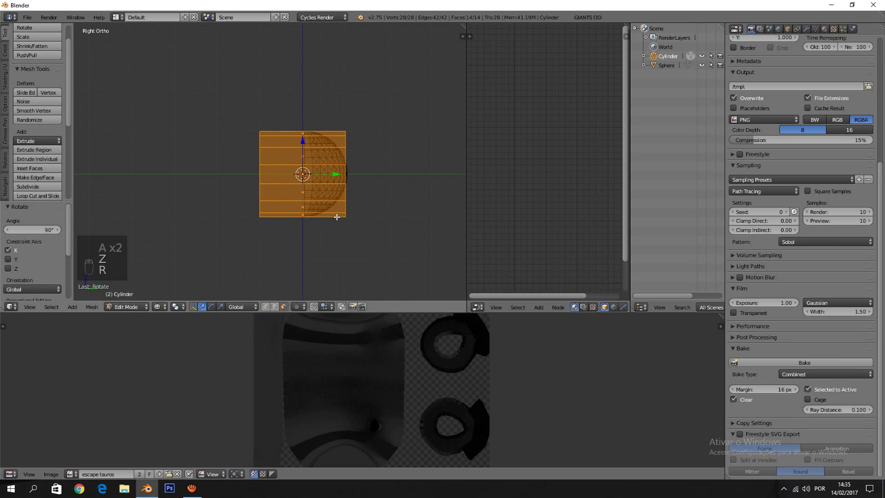
# Scale the tube down in the front view to just over a quarter of its size
pyautogui.press('KP_1')
pyautogui.scroll(4, 337, 217)
pyautogui.press('s')
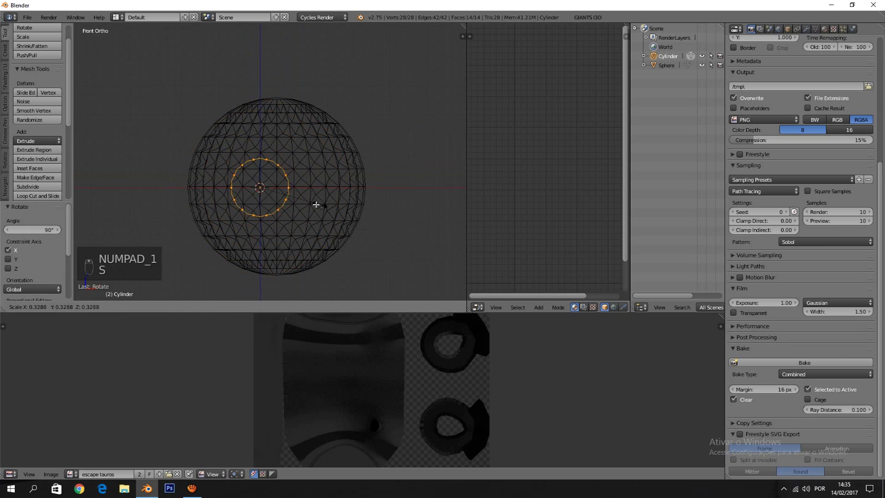
pyautogui.click(306, 203)
# Move the half sphere about 0.2 units in the negative X direction so it is centred on the tube
pyautogui.press('g')
pyautogui.press('Tab')
pyautogui.rightClick(356, 228)
pyautogui.press('g')
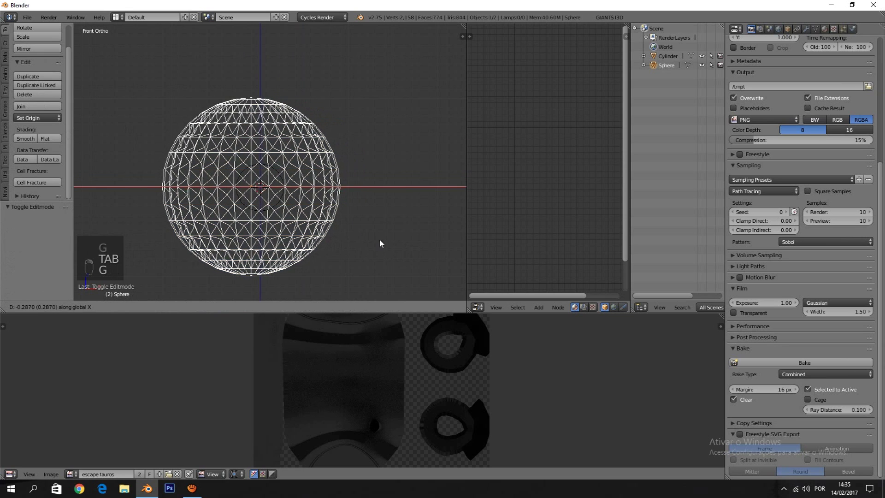
pyautogui.rightClick(460, 245)
pyautogui.press('g')
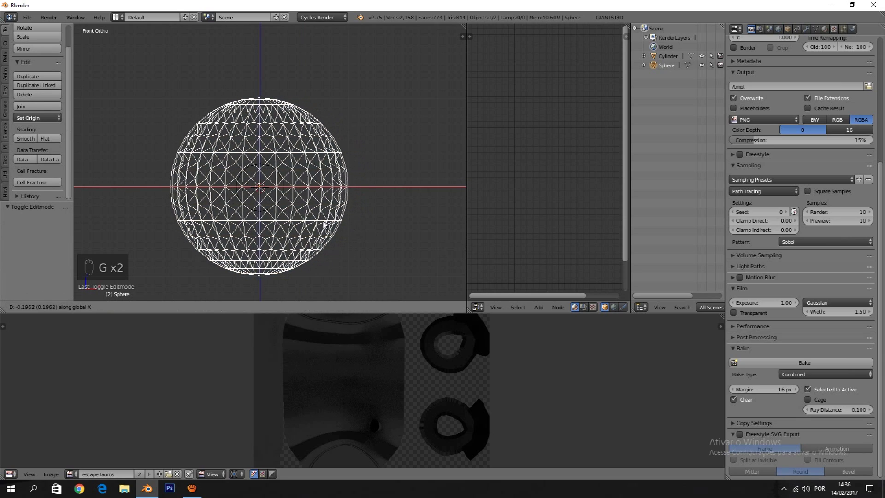
pyautogui.click(332, 226)
# Move the tube's mesh along the Y axis to the deepest part of the half sphere's shell
pyautogui.scroll(4, 332, 226)
pyautogui.press('Tab')
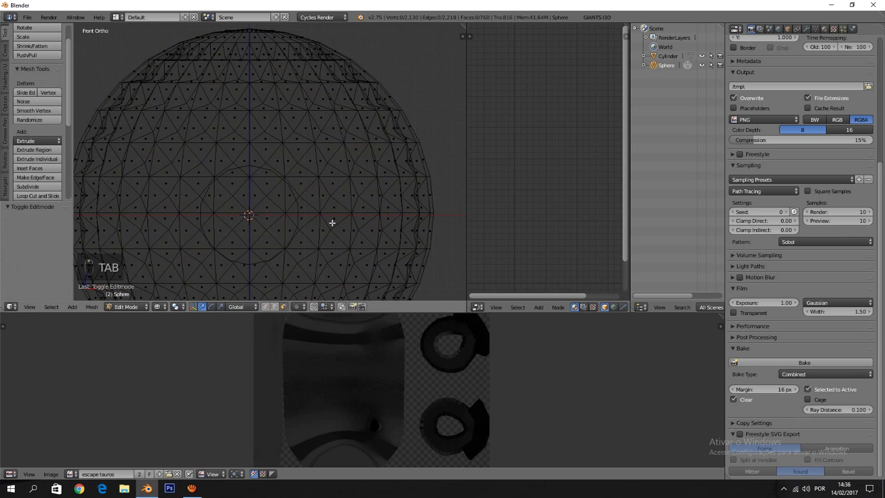
pyautogui.press('z')
pyautogui.press('KP_3')
pyautogui.rightClick(359, 234)
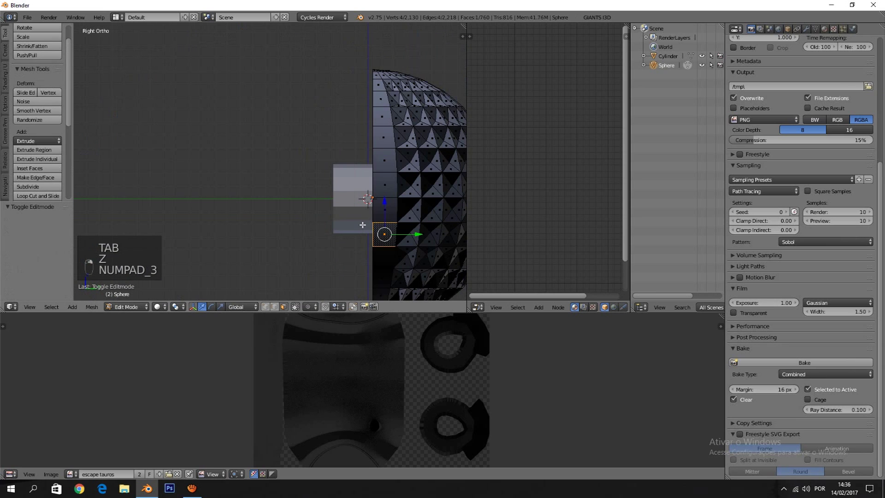
pyautogui.press('Tab')
pyautogui.rightClick(362, 225)
pyautogui.press('Tab')
pyautogui.press('z')
pyautogui.scroll(3, 251, 185)
pyautogui.moveTo(251, 185); pyautogui.dragTo(386, 190)
# Scale the tube down to about a tenth of the half sphere's diameter
pyautogui.press('s')
pyautogui.click(362, 192)
pyautogui.scroll(-3, 359, 205)
pyautogui.moveTo(359, 206); pyautogui.dragTo(341, 206, button='middle')
pyautogui.scroll(4, 336, 205)
# Switch to vertex selection and lengthen the tube by moving its inner end ring about -0.138 along Y
pyautogui.press('Tab')
pyautogui.press('Tab')
pyautogui.hotkey('ctrl', 'Tab')
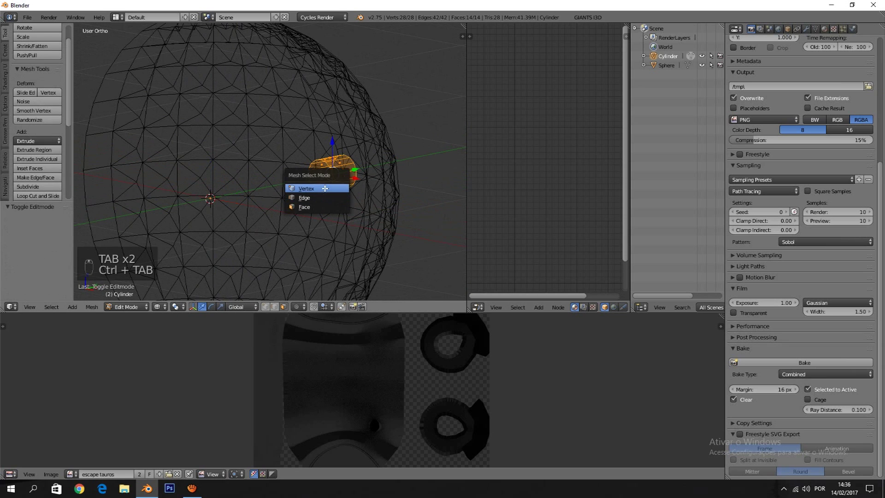
pyautogui.press('z')
pyautogui.press('Tab')
pyautogui.moveTo(323, 198); pyautogui.dragTo(298, 179, button='middle')
pyautogui.press('KP_1')
pyautogui.press('KP_3')
pyautogui.press('Tab')
pyautogui.press('z')
pyautogui.scroll(3, 298, 183)
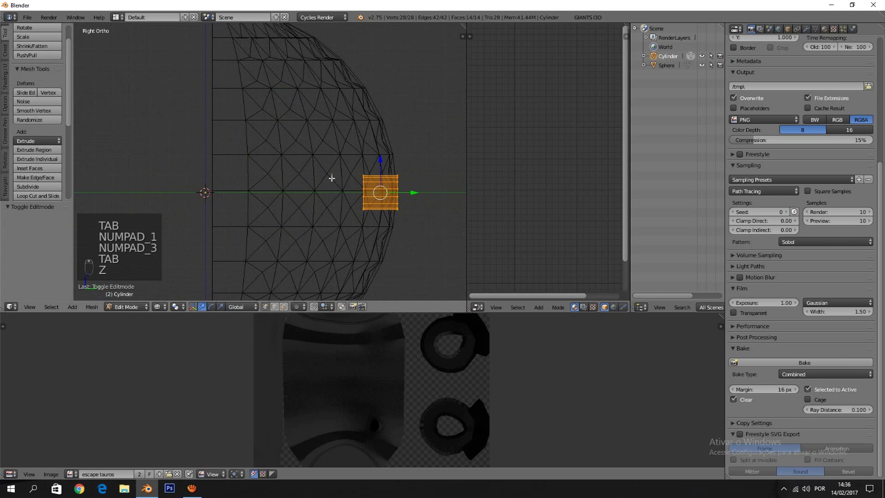
pyautogui.keyDown('shift'); pyautogui.moveTo(328, 171); pyautogui.dragTo(310, 170, button='middle'); pyautogui.keyUp('shift')
pyautogui.scroll(1, 311, 170)
pyautogui.moveTo(390, 196); pyautogui.dragTo(361, 195)
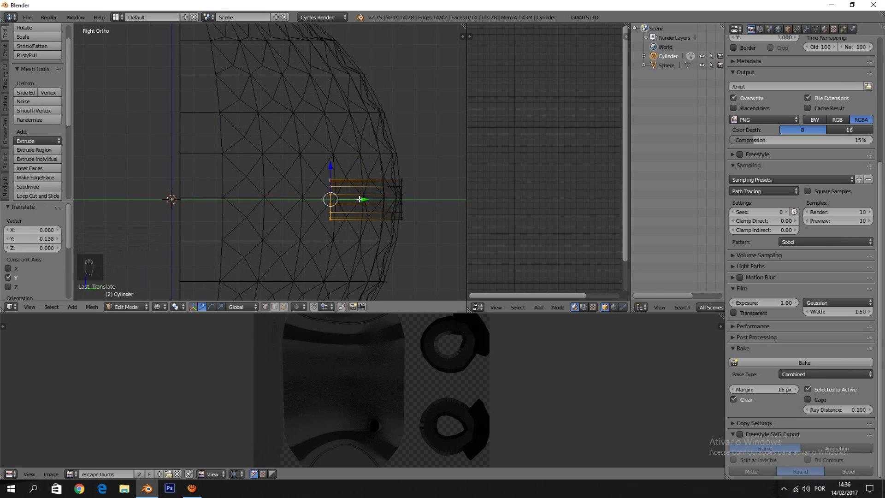
# Extrude the tube's inner end ring inward twice, shrinking each new ring, with the second scaled to about 0.44
pyautogui.press('e')
pyautogui.click(351, 198)
pyautogui.press('s')
pyautogui.click(346, 198)
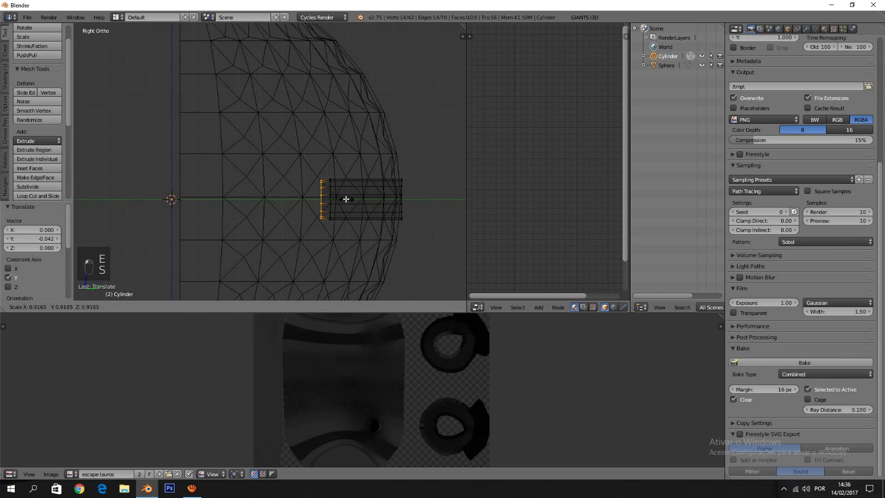
pyautogui.press('e')
pyautogui.click(328, 197)
pyautogui.press('s')
pyautogui.click(331, 198)
# Extrude the end ring another 0.01 inward, scaled to about 0.34, and merge its vertices at center to close the rounded tip
pyautogui.press('e')
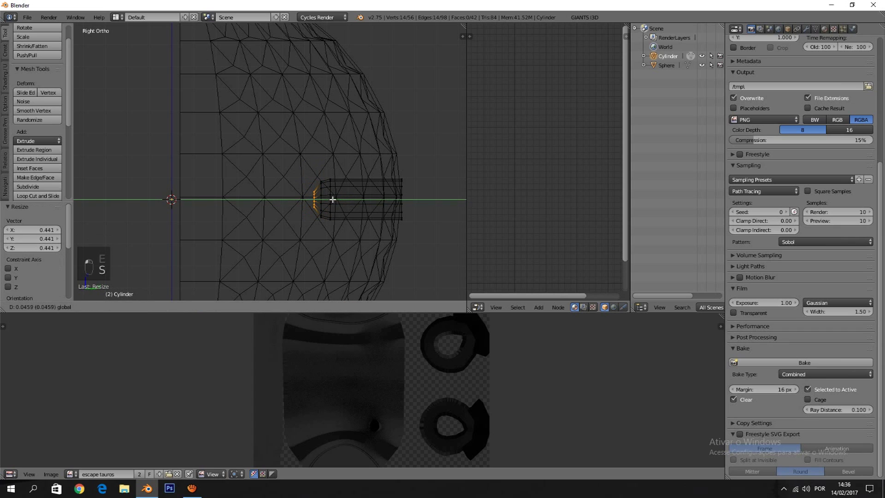
pyautogui.click(328, 199)
pyautogui.press('s')
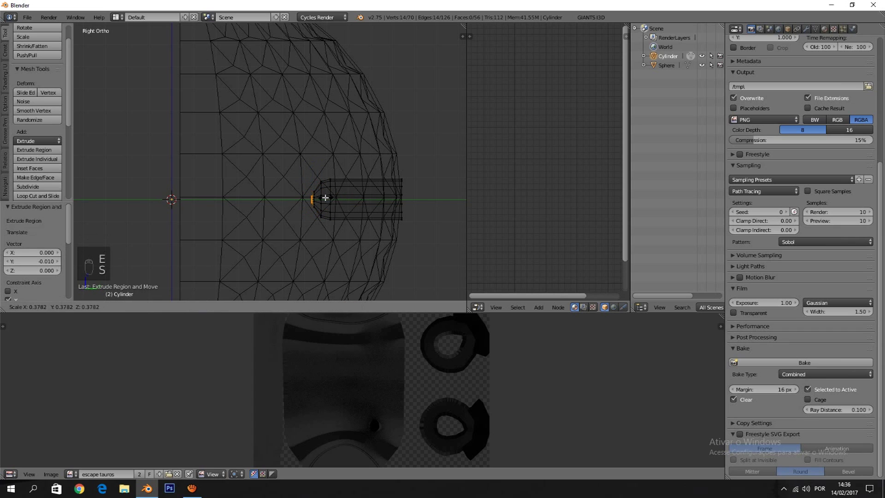
pyautogui.click(326, 198)
pyautogui.hotkey('alt', 'm')
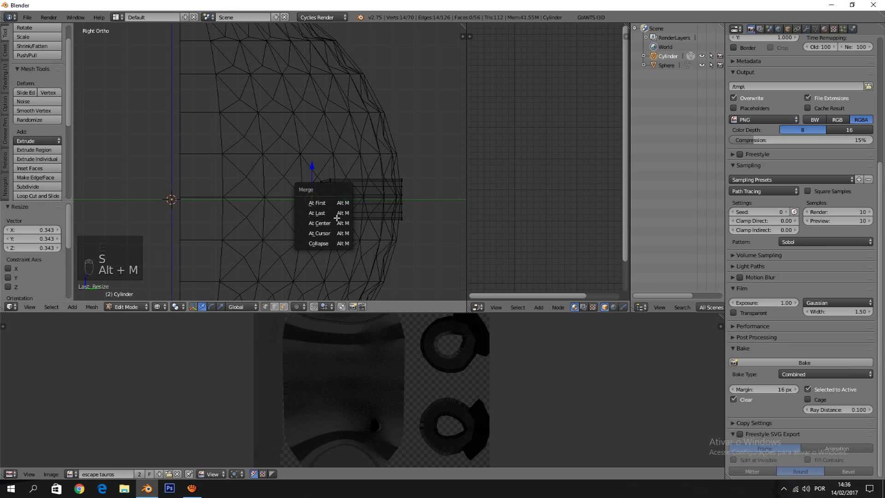
pyautogui.click(337, 220)
pyautogui.press('Tab')
pyautogui.press('z')
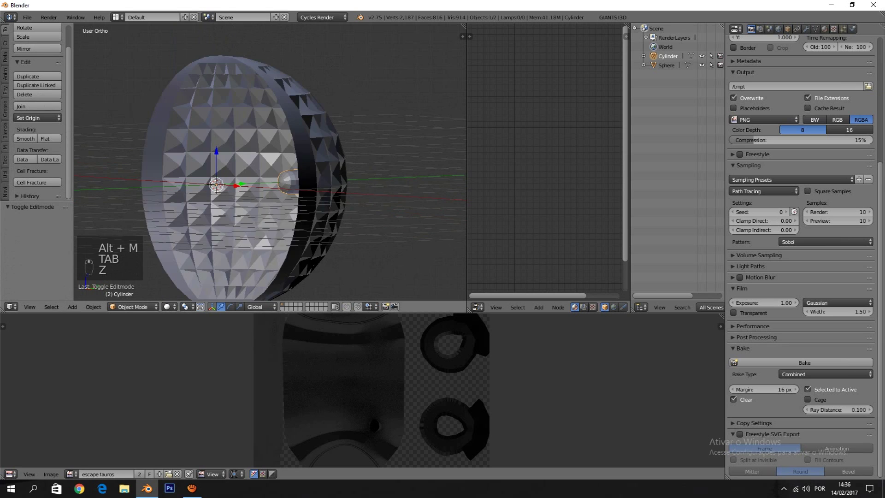
# Apply smooth shading to the round-tipped bulb cylinder
pyautogui.moveTo(337, 221); pyautogui.dragTo(301, 216, button='middle')
pyautogui.scroll(5, 300, 216)
pyautogui.press('Tab')
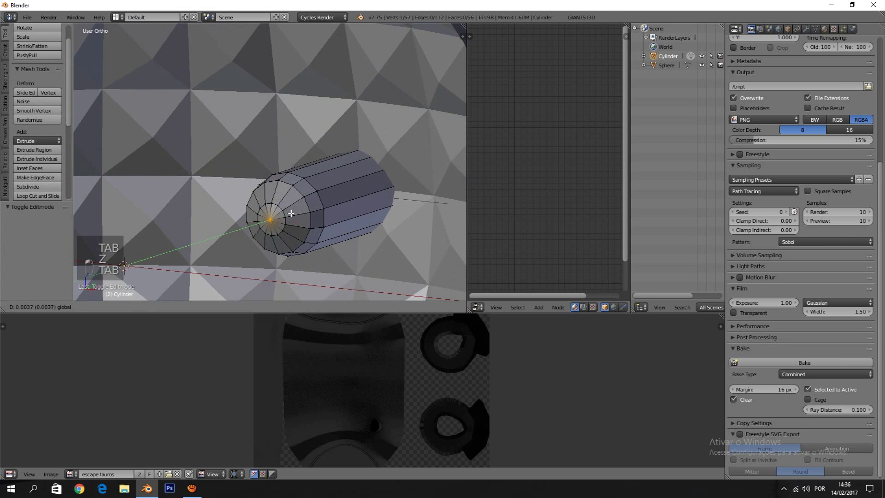
pyautogui.press('Tab')
pyautogui.click(25, 139)
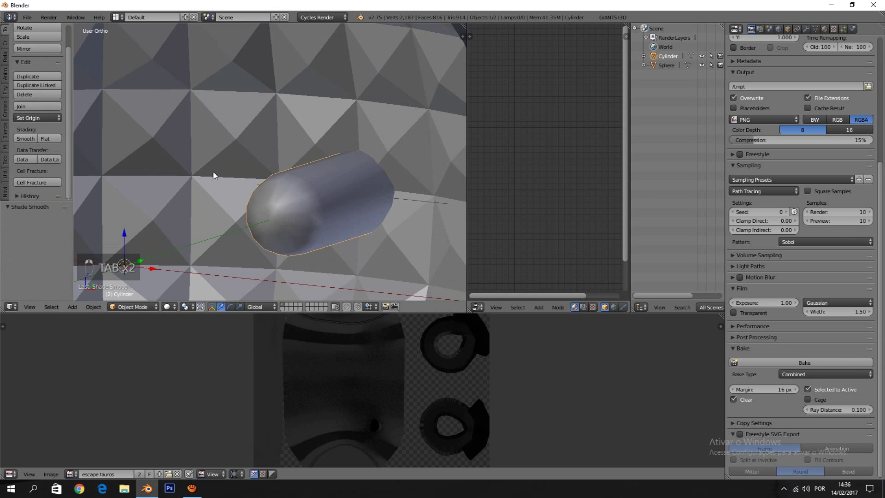
# Select the faceted half sphere, show its material settings and view it from the front
pyautogui.scroll(-6, 314, 192)
pyautogui.press('a')
pyautogui.press('a')
pyautogui.press('a')
pyautogui.rightClick(253, 185)
pyautogui.press('Tab')
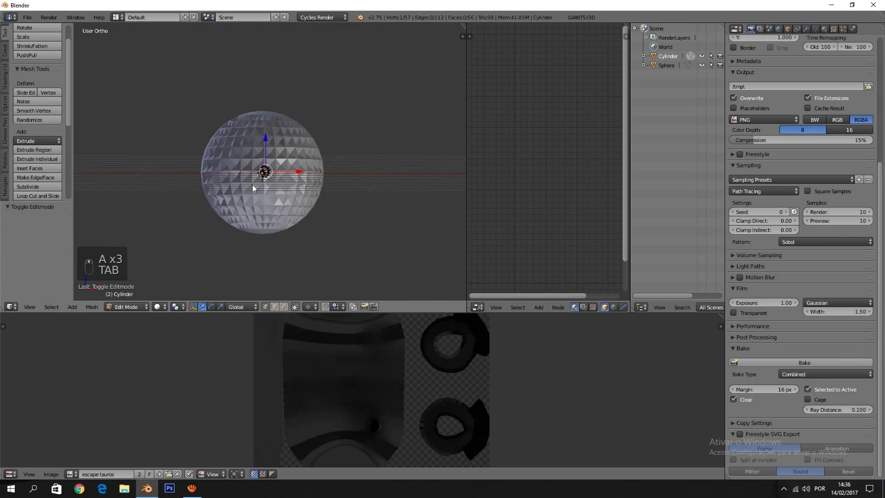
pyautogui.press('Tab')
pyautogui.press('Tab')
pyautogui.scroll(-2, 286, 220)
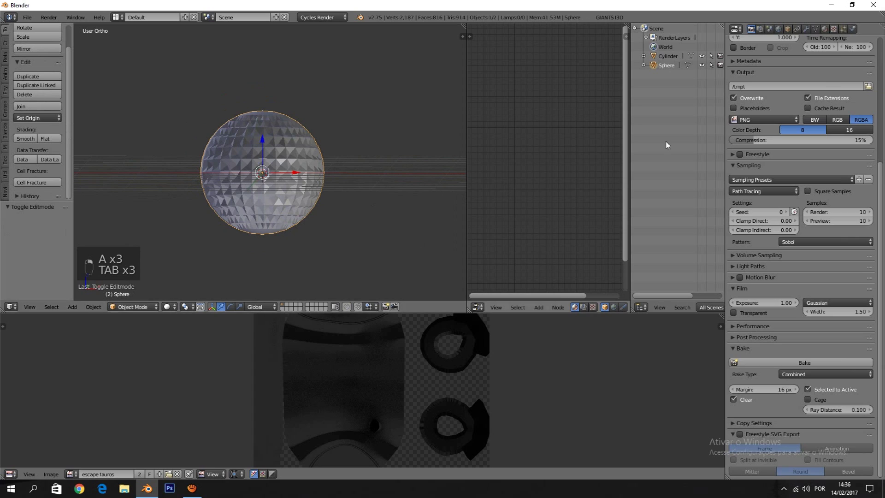
pyautogui.click(825, 29)
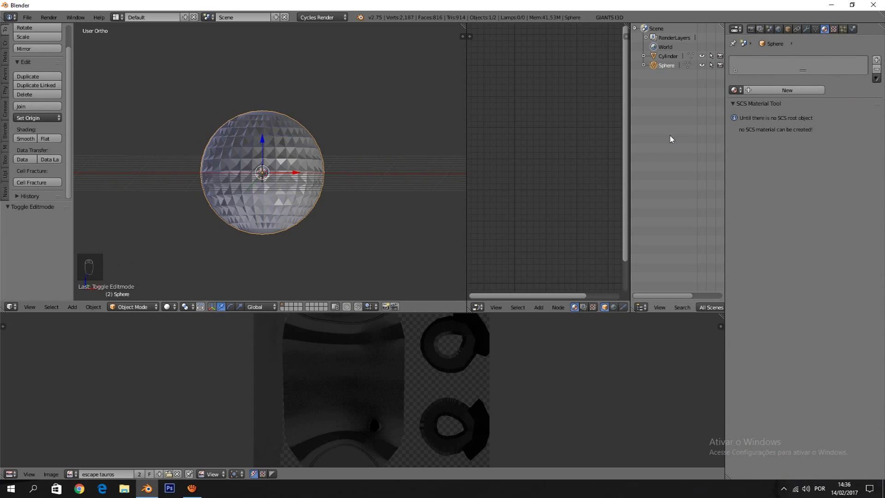
pyautogui.scroll(-2, 309, 227)
pyautogui.scroll(5, 359, 223)
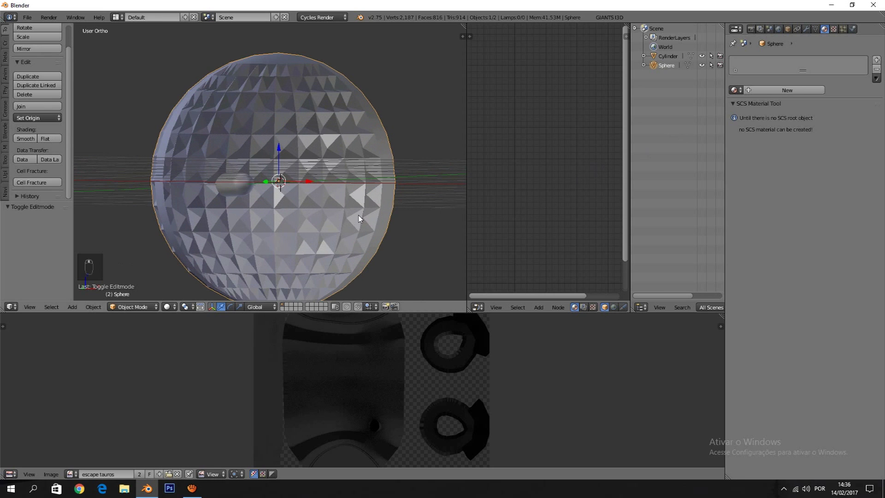
pyautogui.press('KP_1')
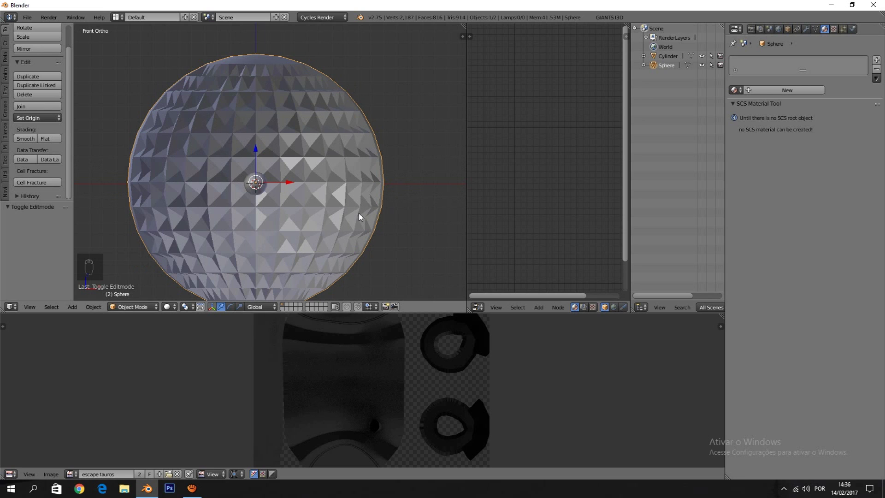
# Unlink the old image from the UV editor and unwrap all of the half sphere's faces
pyautogui.press('Tab')
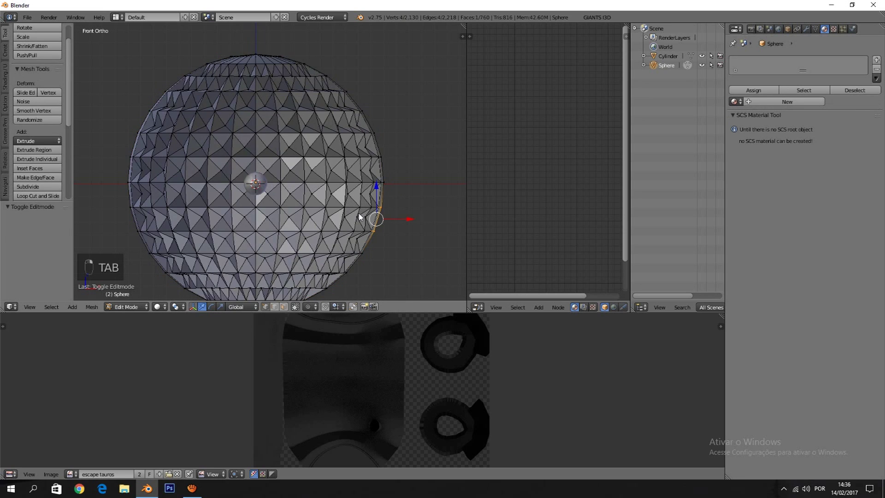
pyautogui.press('a')
pyautogui.press('a')
pyautogui.press('a')
pyautogui.press('a')
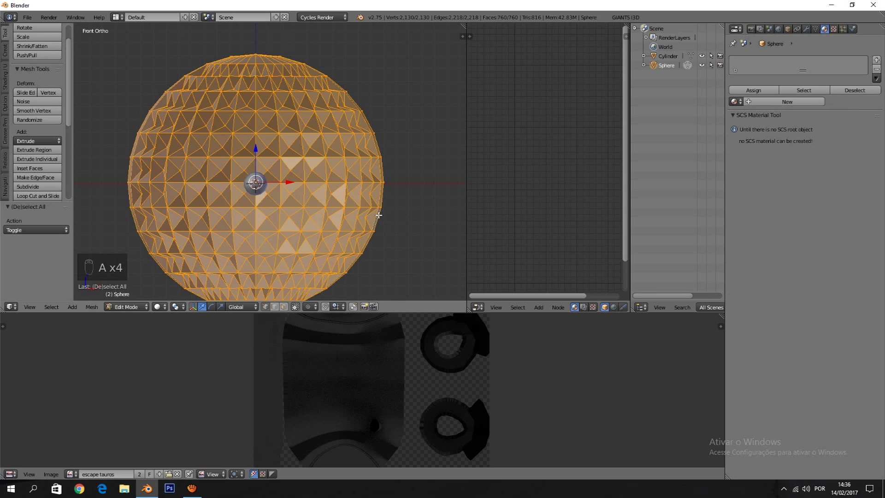
pyautogui.click(178, 473)
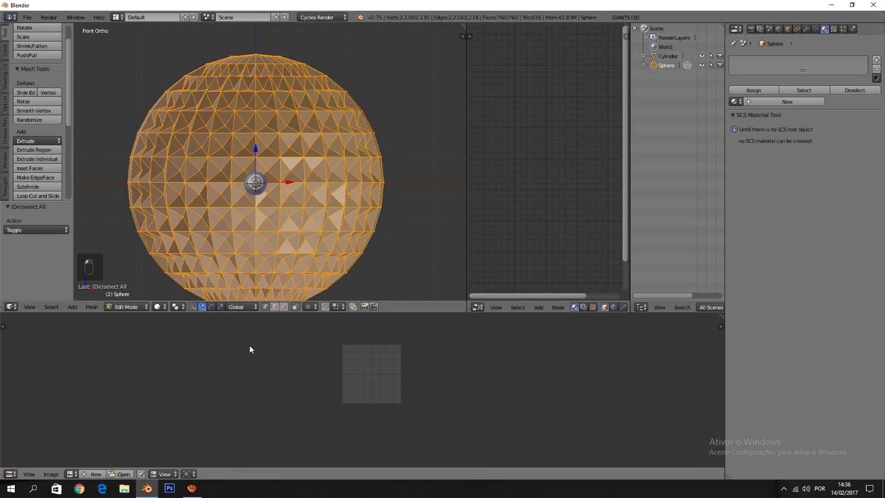
pyautogui.press('u')
pyautogui.click(325, 216)
pyautogui.scroll(10, 371, 382)
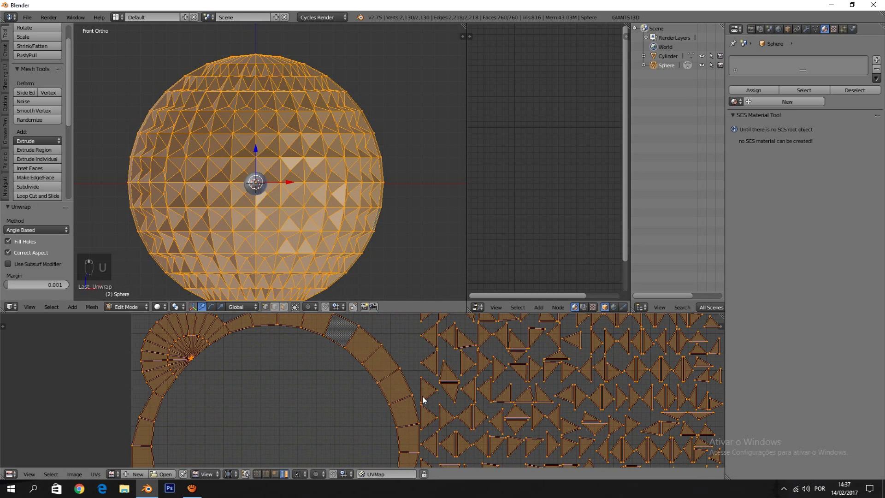
pyautogui.scroll(-8, 424, 399)
pyautogui.moveTo(329, 217); pyautogui.dragTo(299, 212, button='middle')
pyautogui.press('Tab')
pyautogui.press('Tab')
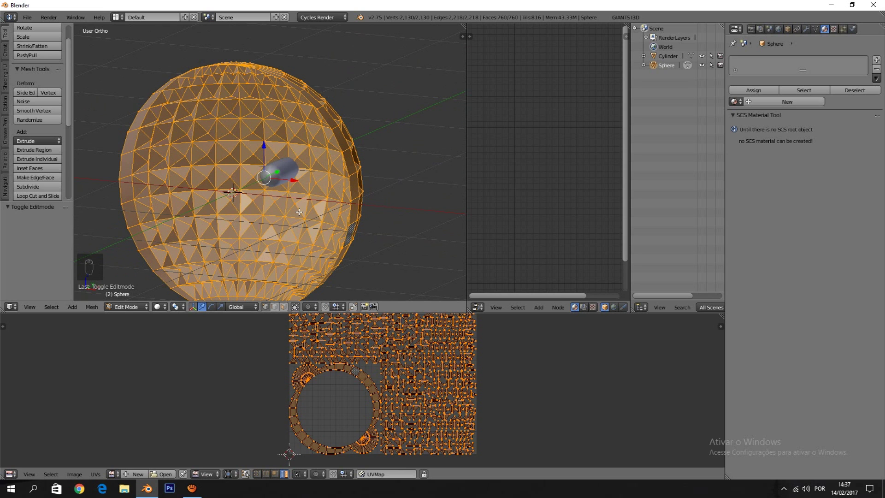
pyautogui.press('Tab')
pyautogui.press('Tab')
pyautogui.press('Tab')
pyautogui.press('Tab')
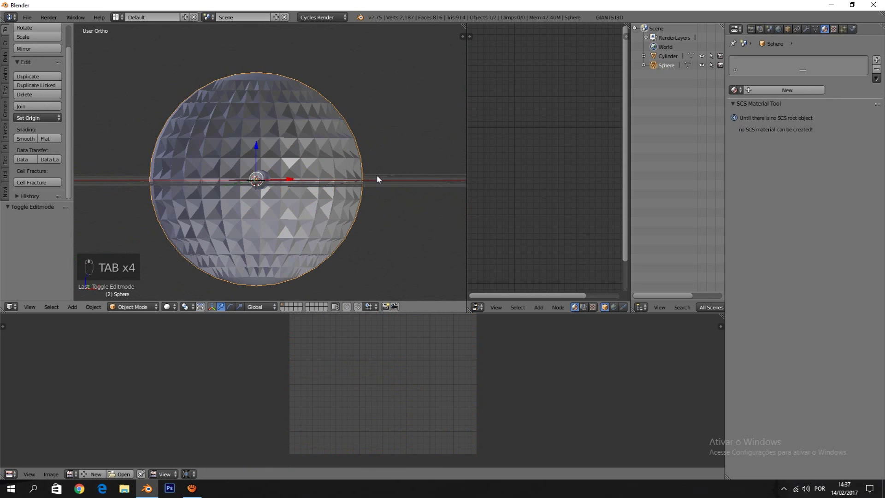
pyautogui.press('KP_1')
pyautogui.press('KP_3')
pyautogui.press('KP_1')
pyautogui.scroll(2, 377, 179)
pyautogui.press('Tab')
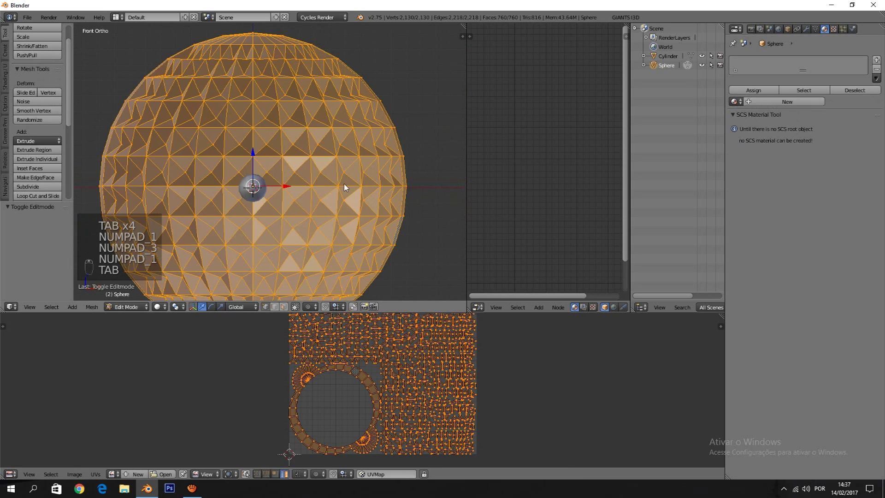
pyautogui.press('Tab')
pyautogui.scroll(-1, 341, 244)
pyautogui.press('Tab')
pyautogui.press('Tab')
pyautogui.press('Tab')
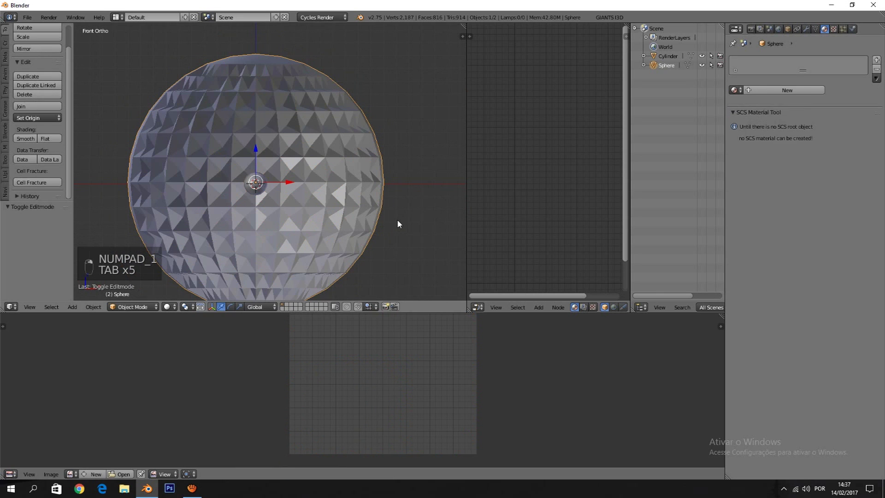
# Create a new Diffuse BSDF material on the half sphere
pyautogui.click(789, 90)
pyautogui.scroll(3, 546, 219)
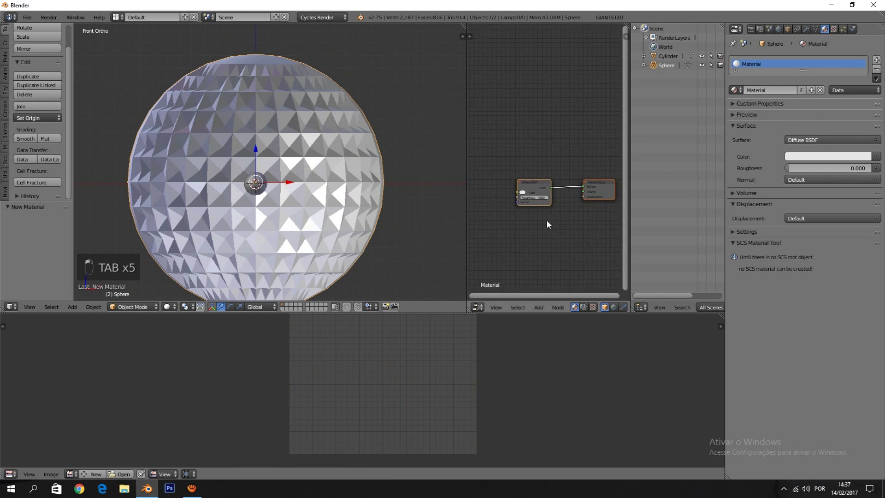
pyautogui.scroll(1, 533, 217)
pyautogui.moveTo(517, 222); pyautogui.dragTo(548, 208, button='middle')
pyautogui.hotkey('shift', 'a')
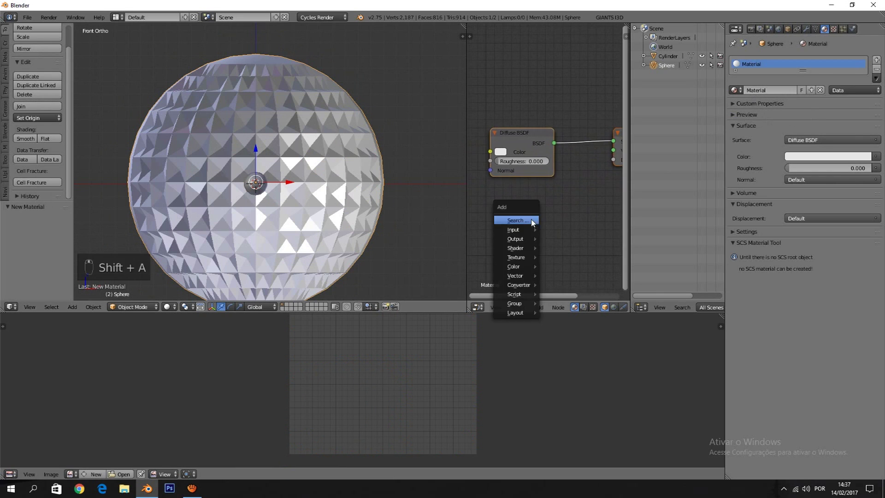
# Select the bulb, give it a new material and delete its Diffuse BSDF node
pyautogui.rightClick(261, 203)
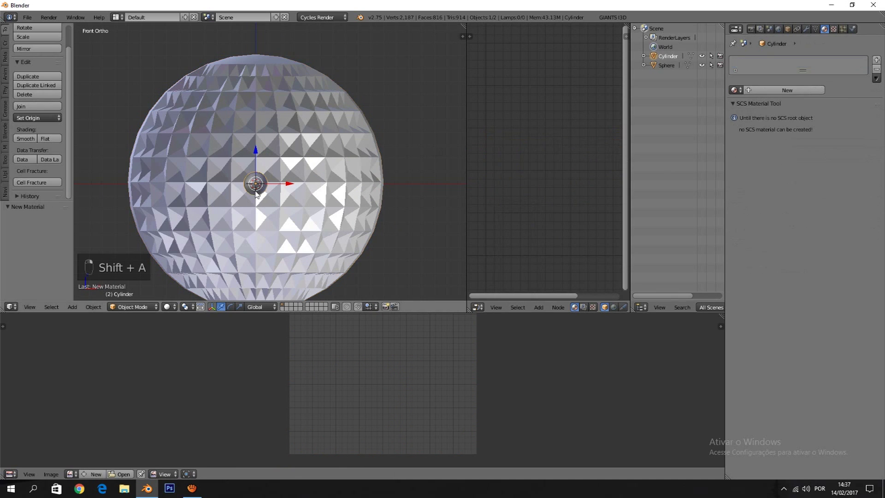
pyautogui.click(739, 90)
pyautogui.scroll(-2, 534, 170)
pyautogui.press('Delete')
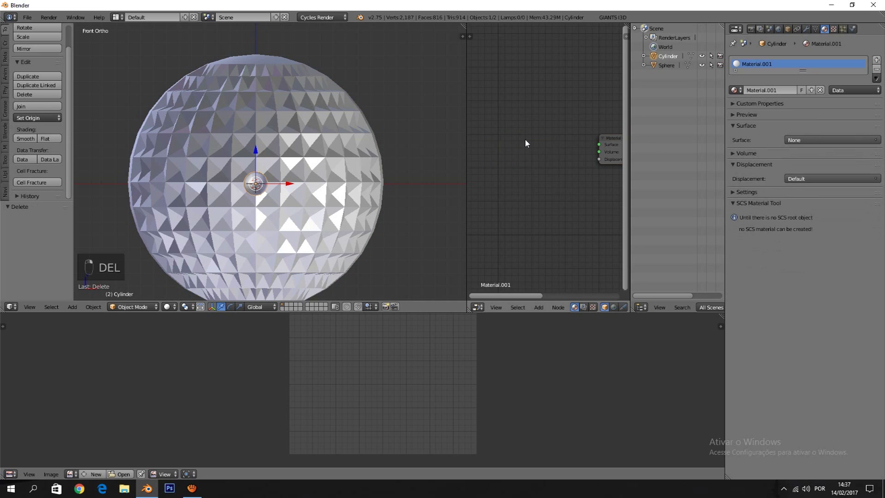
# Add an Emission shader to the bulb's material and connect it to the Surface of the material output
pyautogui.hotkey('shift', 'a')
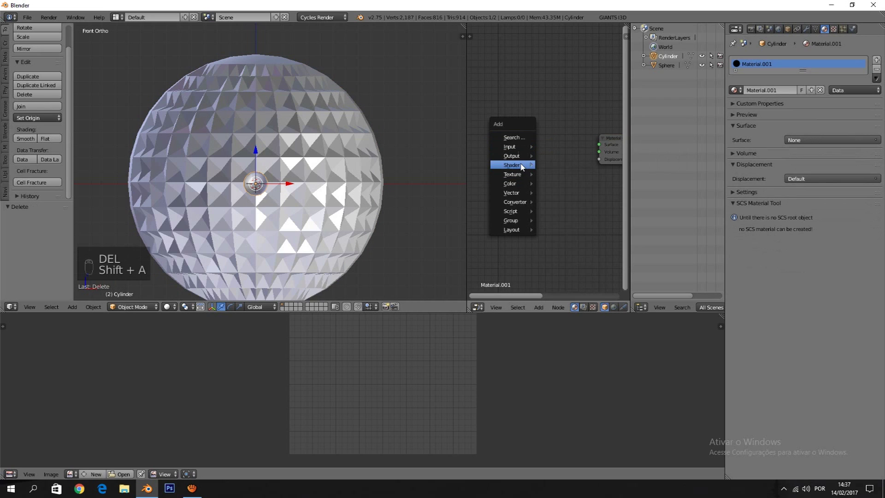
pyautogui.moveTo(520, 164)
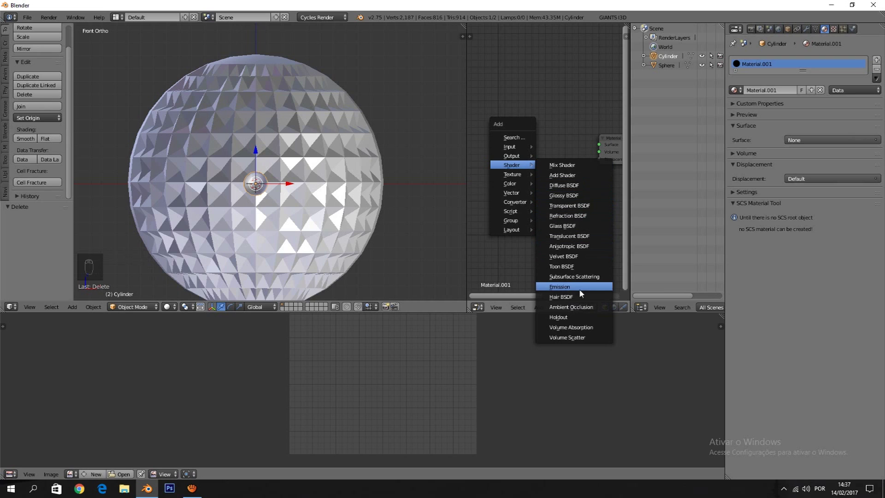
pyautogui.click(560, 286)
pyautogui.click(536, 158)
pyautogui.moveTo(529, 143); pyautogui.dragTo(598, 144)
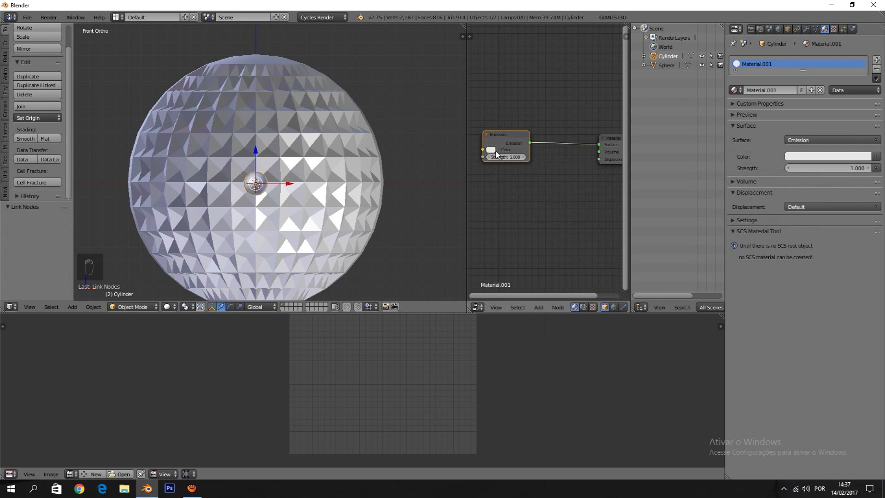
# Set the bulb's emission color to blue and briefly preview the lighting in rendered shading
pyautogui.click(491, 150)
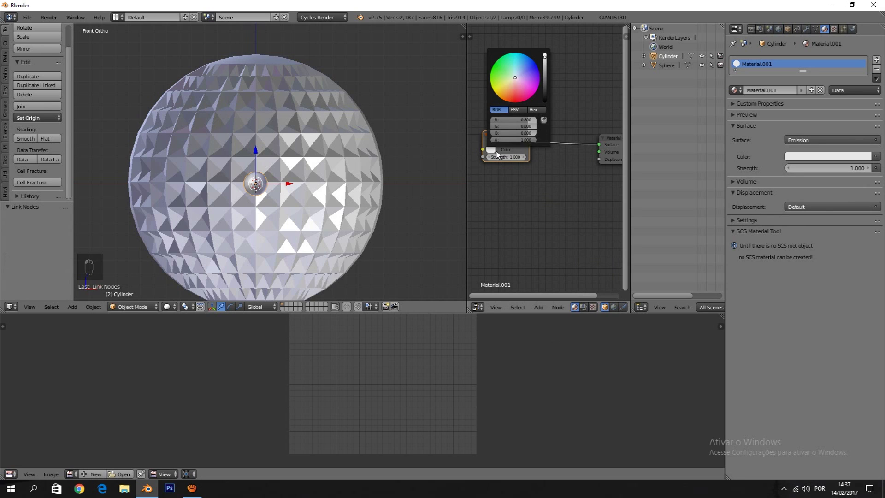
pyautogui.click(490, 150)
pyautogui.moveTo(530, 77)
pyautogui.mouseDown()
pyautogui.moveTo(527, 59)
pyautogui.moveTo(534, 65)
pyautogui.mouseUp()
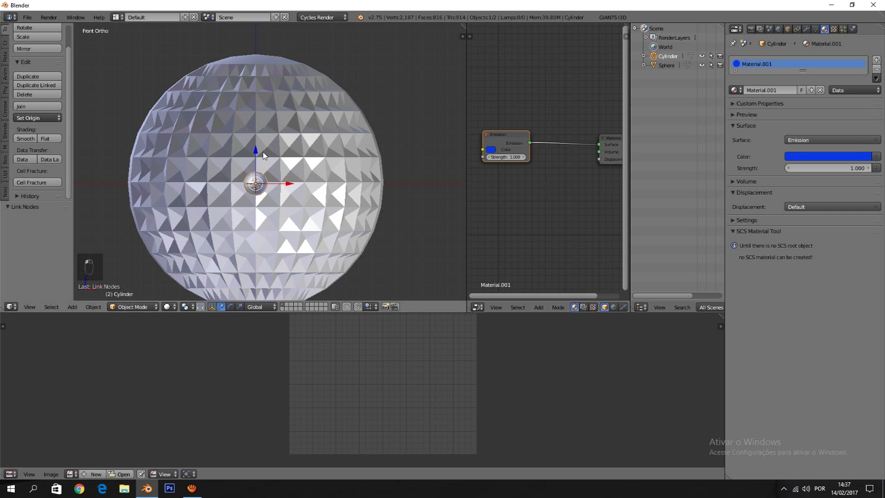
pyautogui.hotkey('shift', 'z')
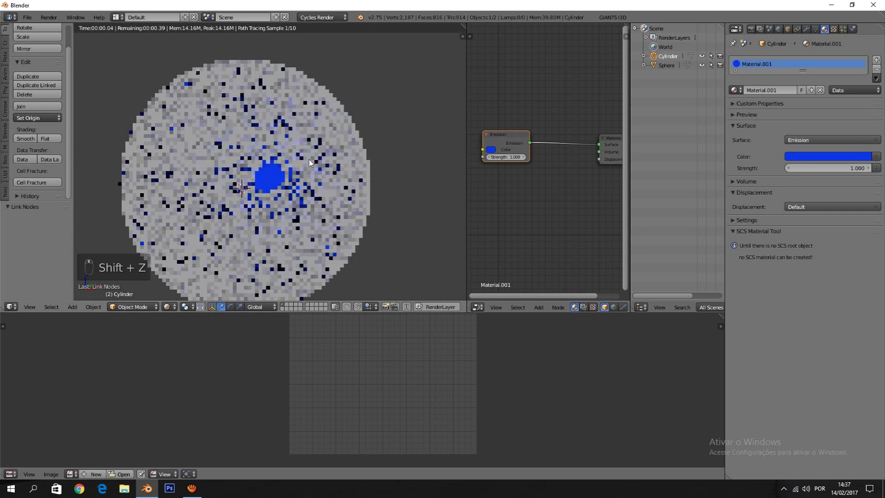
pyautogui.press('z')
pyautogui.press('z')
pyautogui.press('z')
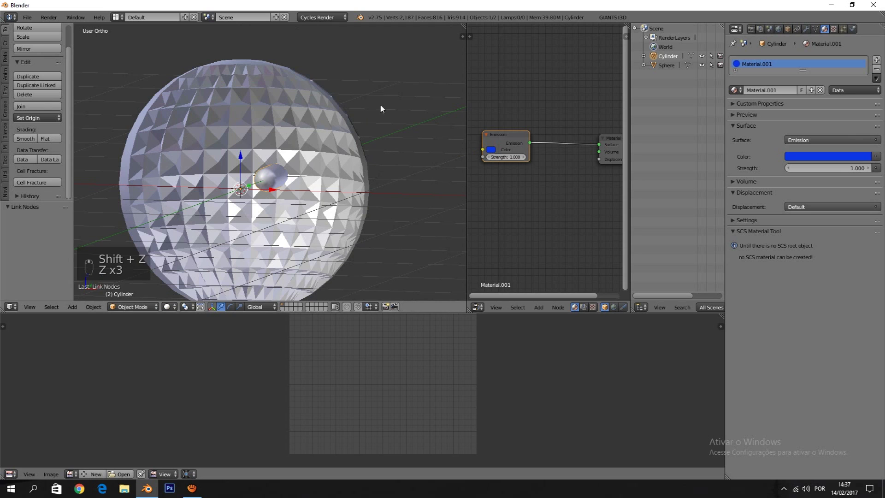
# Turn off the world's Ambient Occlusion and briefly check the rendered preview
pyautogui.click(782, 29)
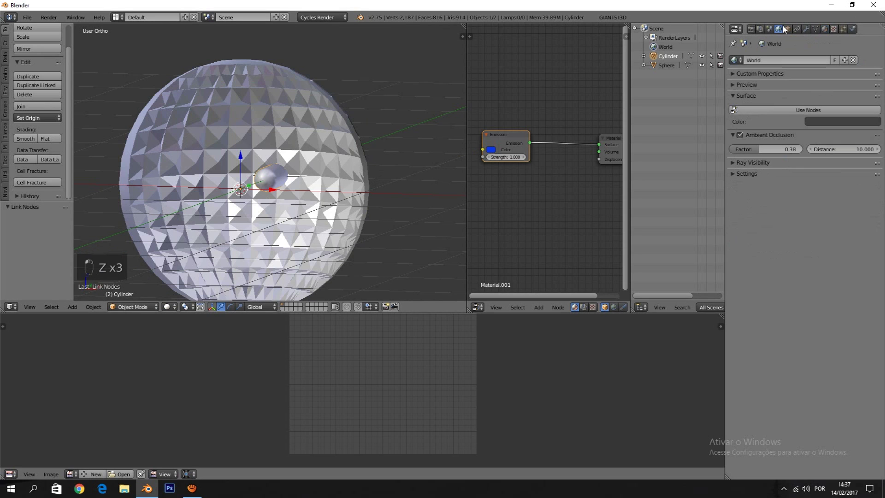
pyautogui.click(740, 135)
pyautogui.hotkey('shift', 'z')
pyautogui.press('z')
pyautogui.press('z')
pyautogui.press('z')
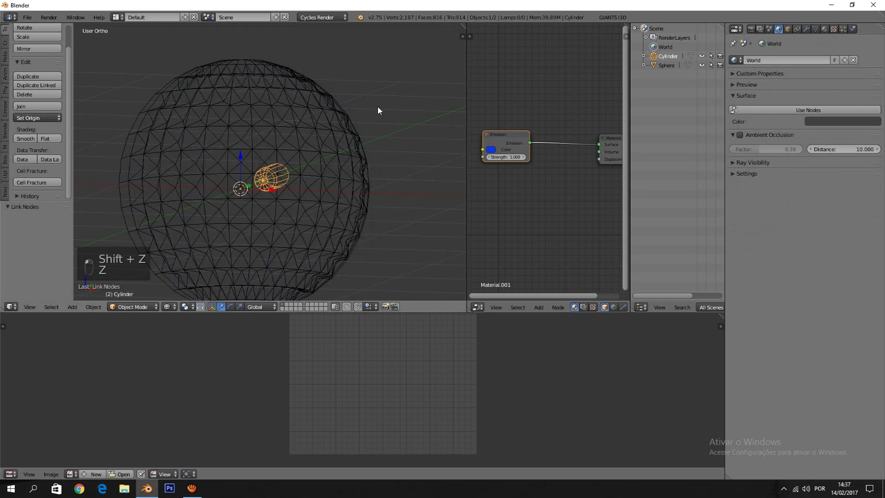
# Enable nodes for the world, set the Background strength to 0 and preview the rendered reflector from the front
pyautogui.click(765, 110)
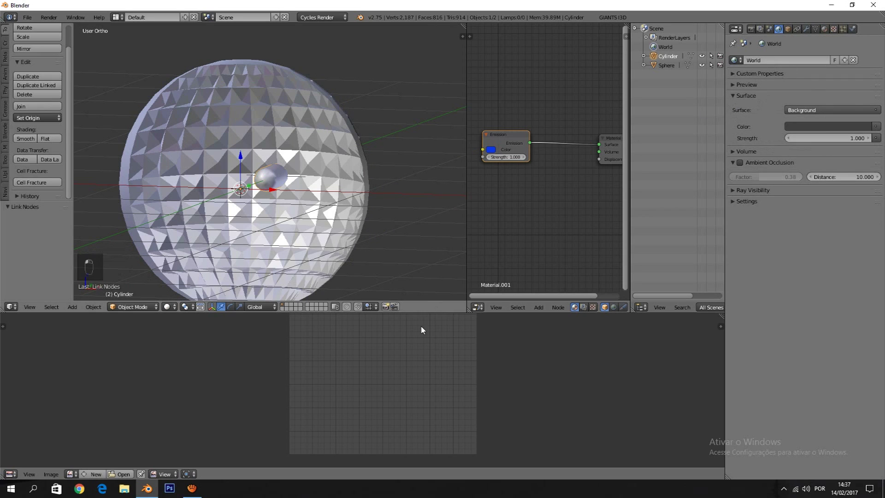
pyautogui.click(836, 138)
pyautogui.hotkey('shift', 'z')
pyautogui.press('KP_1')
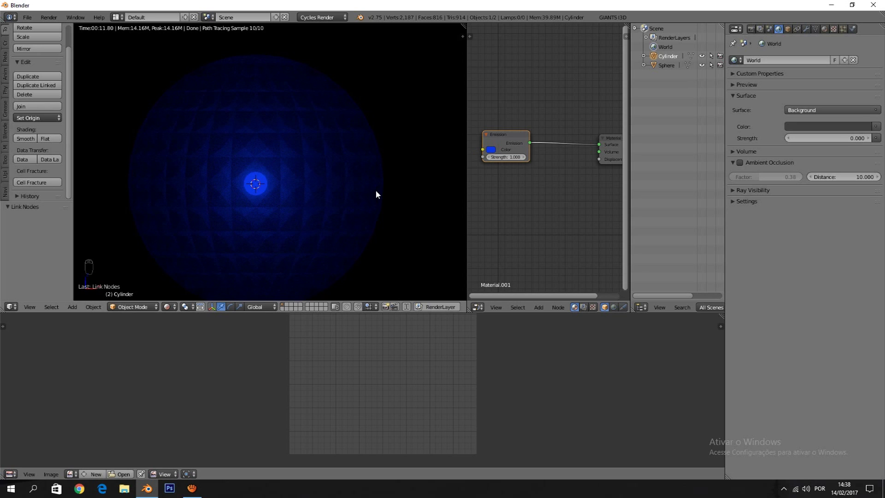
# Return to solid shading and join the bulb with the half sphere into one object
pyautogui.press('z')
pyautogui.press('z')
pyautogui.press('z')
pyautogui.press('Tab')
pyautogui.moveTo(370, 183); pyautogui.dragTo(355, 204, button='middle')
pyautogui.press('Tab')
pyautogui.rightClick(318, 169)
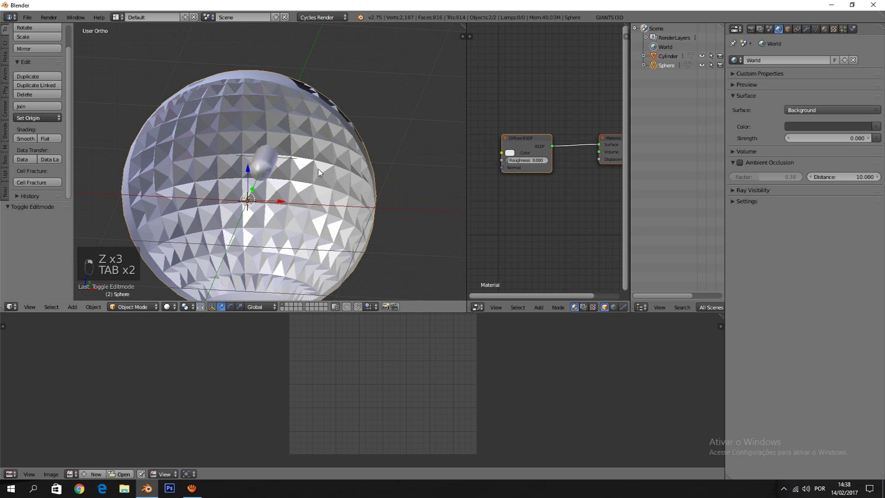
pyautogui.hotkey('ctrl', 'j')
# Select the whole joined mesh in Edit Mode and unwrap it with the standard Unwrap
pyautogui.press('Tab')
pyautogui.press('Tab')
pyautogui.press('Tab')
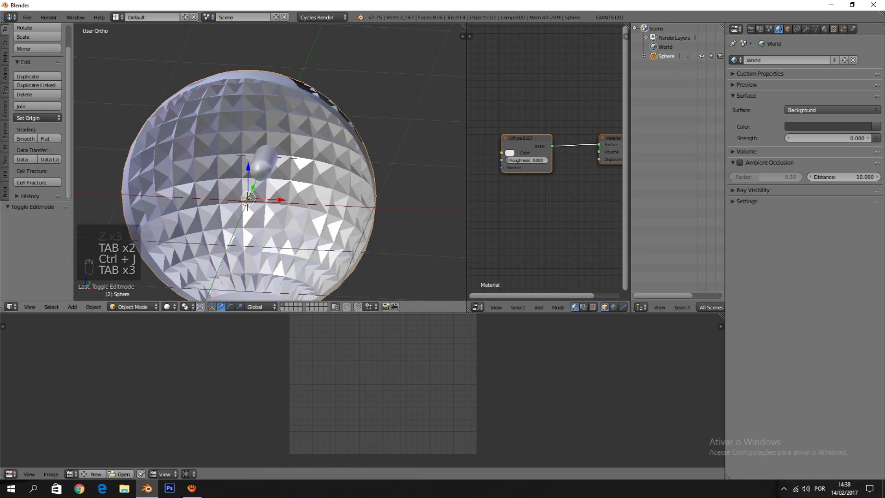
pyautogui.press('Tab')
pyautogui.press('Tab')
pyautogui.press('Tab')
pyautogui.press('Tab')
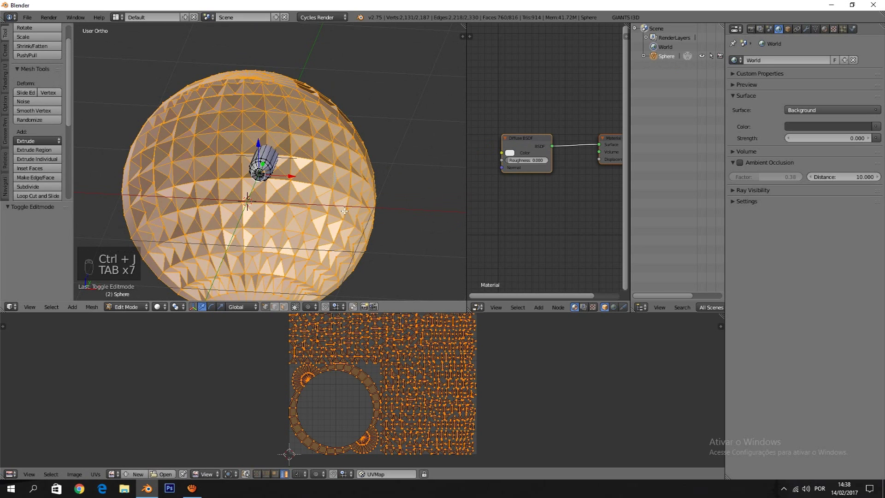
pyautogui.press('a')
pyautogui.press('a')
pyautogui.press('a')
pyautogui.press('a')
pyautogui.press('a')
pyautogui.press('a')
pyautogui.press('a')
pyautogui.press('a')
pyautogui.press('a')
pyautogui.press('a')
pyautogui.press('u')
pyautogui.click(322, 173)
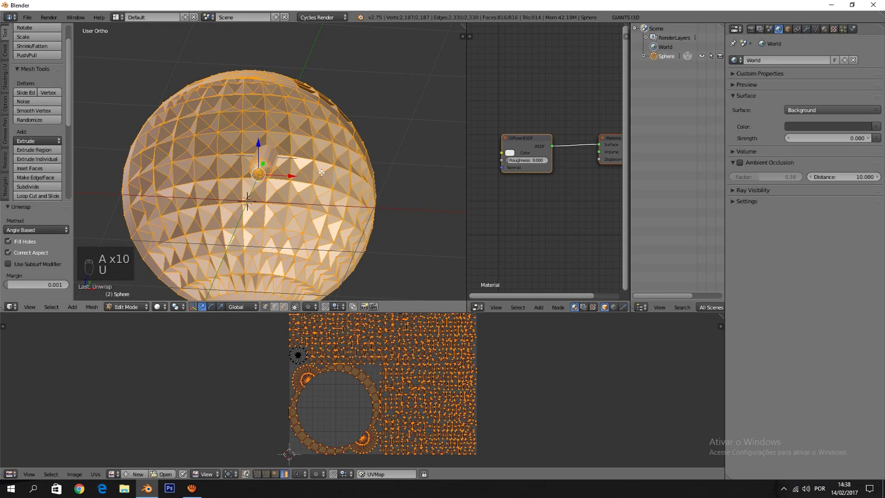
# Reselect the whole mesh and examine the unwrapped facet islands up close in the UV layout
pyautogui.press('a')
pyautogui.press('a')
pyautogui.press('Tab')
pyautogui.press('Tab')
pyautogui.press('Tab')
pyautogui.scroll(3, 355, 372)
pyautogui.scroll(6, 381, 389)
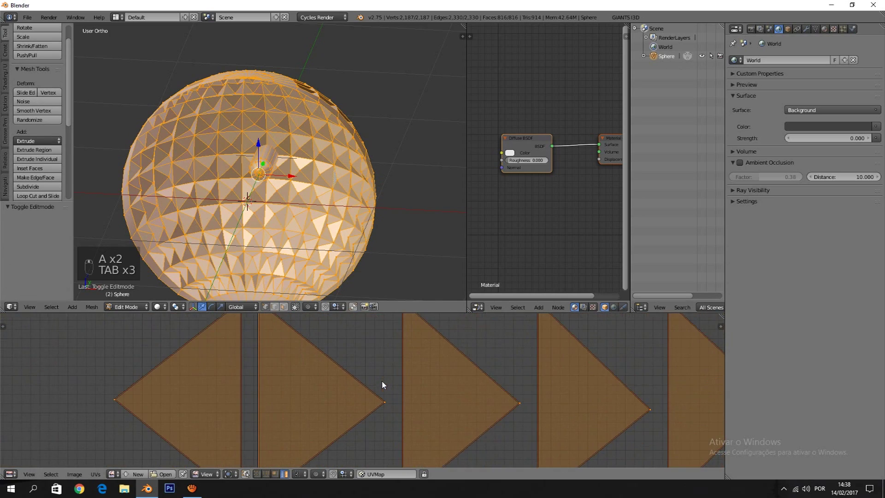
# Compare the joined reflector mesh with its UV layout from angled, front and side views
pyautogui.scroll(-3, 376, 395)
pyautogui.scroll(-3, 492, 372)
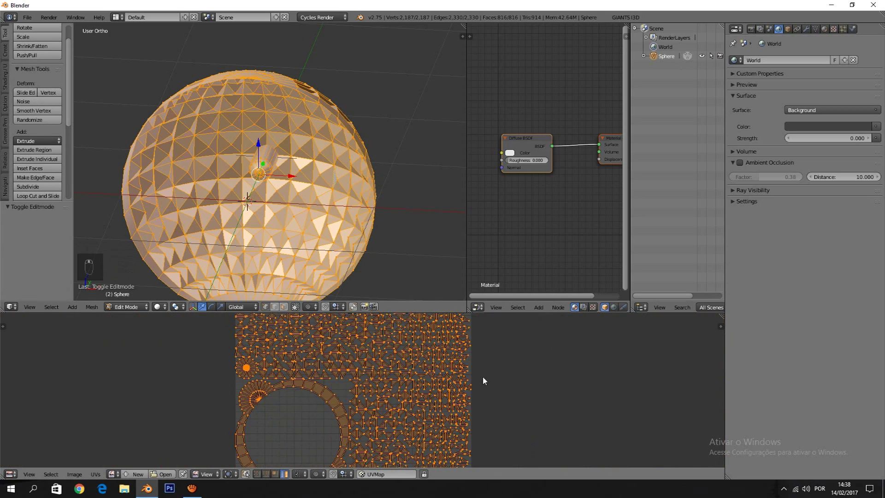
pyautogui.scroll(3, 464, 449)
pyautogui.press('Tab')
pyautogui.press('Tab')
pyautogui.moveTo(330, 207); pyautogui.dragTo(417, 241, button='middle')
pyautogui.press('Tab')
pyautogui.moveTo(212, 212); pyautogui.dragTo(294, 232, button='middle')
pyautogui.press('Tab')
pyautogui.press('Tab')
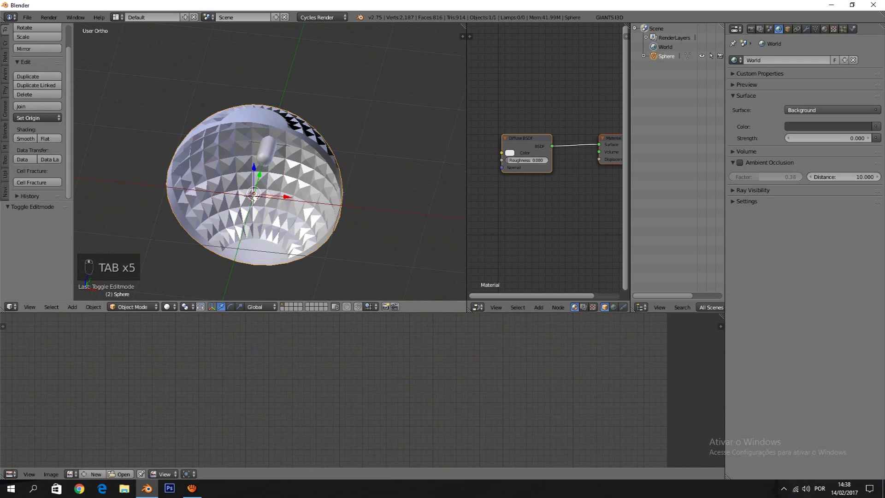
pyautogui.press('Tab')
pyautogui.press('Tab')
pyautogui.press('KP_1')
pyautogui.press('KP_3')
pyautogui.press('KP_1')
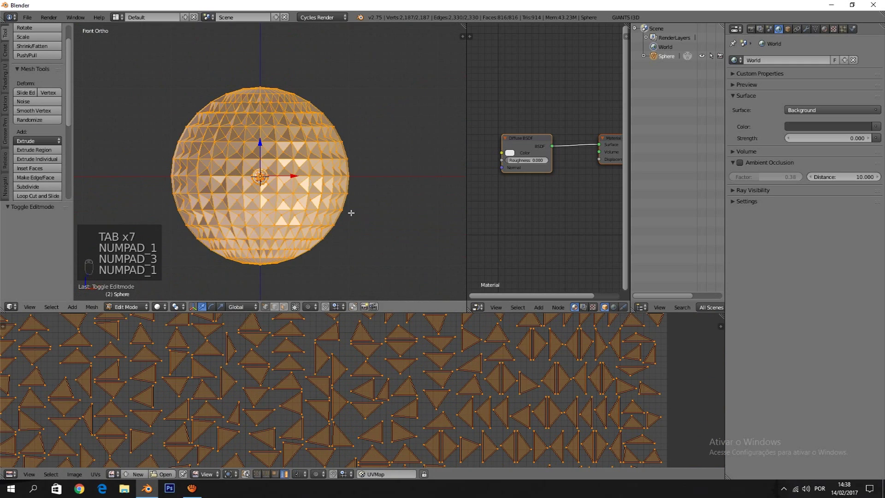
pyautogui.press('Tab')
pyautogui.press('Tab')
pyautogui.scroll(-3, 360, 232)
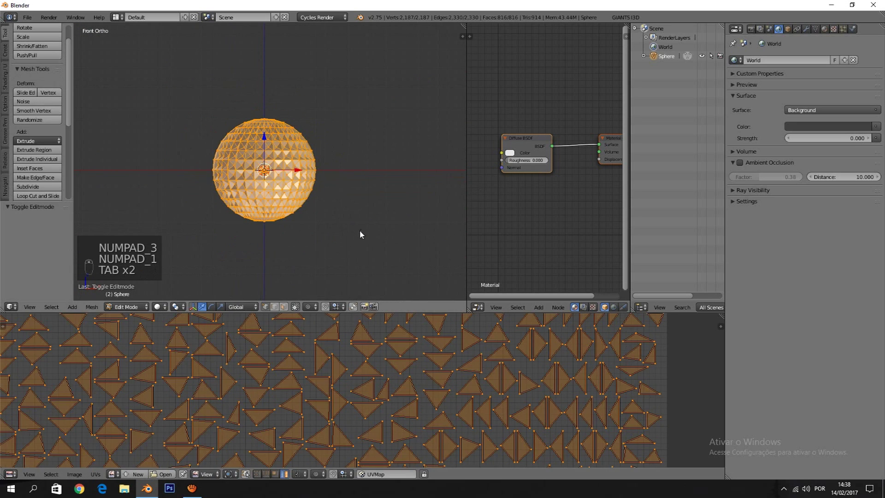
pyautogui.scroll(-2, 353, 351)
pyautogui.scroll(-8, 322, 159)
pyautogui.press('Tab')
pyautogui.moveTo(324, 165); pyautogui.dragTo(318, 188, button='middle')
pyautogui.scroll(2, 319, 187)
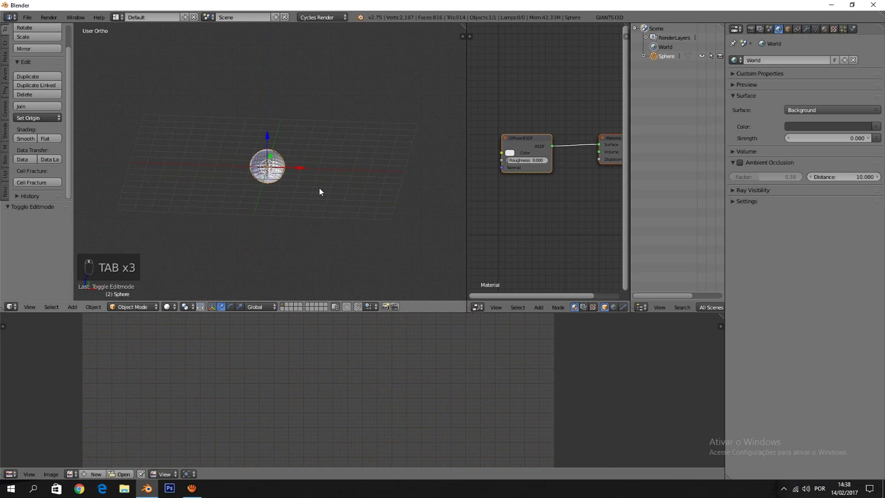
pyautogui.scroll(3, 320, 188)
# Preview the rendered blue glow inside the reflector, then return to solid shading and view the inside at an angle
pyautogui.hotkey('shift', 'z')
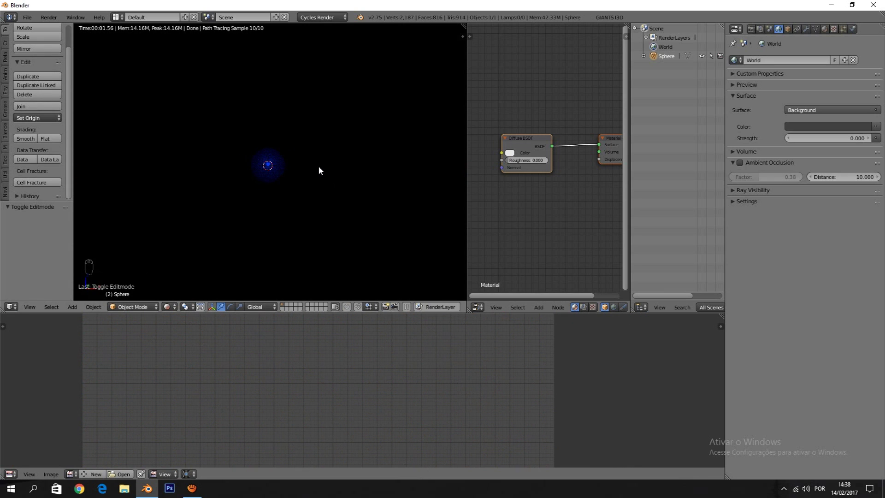
pyautogui.press('z')
pyautogui.press('z')
pyautogui.press('z')
pyautogui.press('Tab')
pyautogui.press('Tab')
pyautogui.press('Tab')
pyautogui.scroll(5, 367, 197)
pyautogui.press('Tab')
pyautogui.moveTo(322, 166); pyautogui.dragTo(350, 208, button='middle')
pyautogui.press('Tab')
pyautogui.press('Tab')
pyautogui.press('Tab')
pyautogui.press('Tab')
pyautogui.scroll(-2, 350, 208)
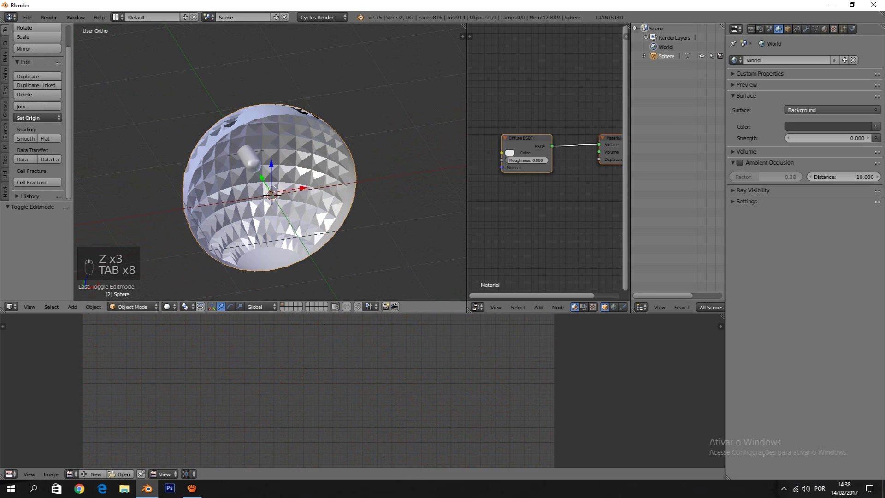
# Create a new blank image named linghtmask for the UV layout
pyautogui.click(94, 474)
pyautogui.click(131, 398)
pyautogui.press('BackSpace')
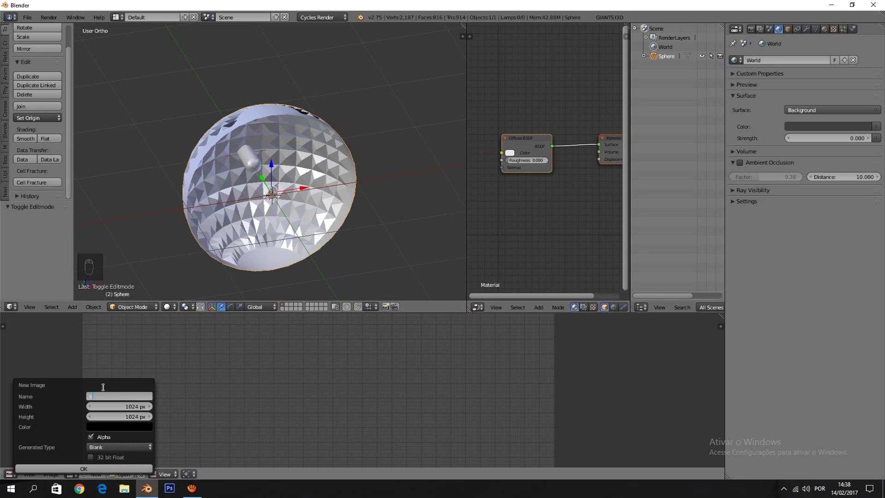
pyautogui.write('linghtmask')
pyautogui.press('Return')
pyautogui.click(129, 467)
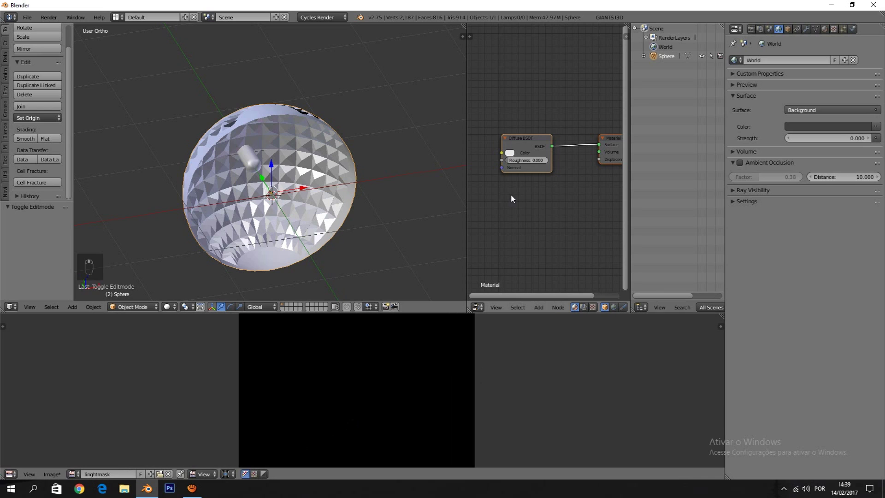
# Add an Image Texture node below the reflector material's Diffuse BSDF node and assign the linghtmask image to it
pyautogui.hotkey('shift', 'a')
pyautogui.moveTo(517, 206)
pyautogui.click(546, 212)
pyautogui.click(519, 239)
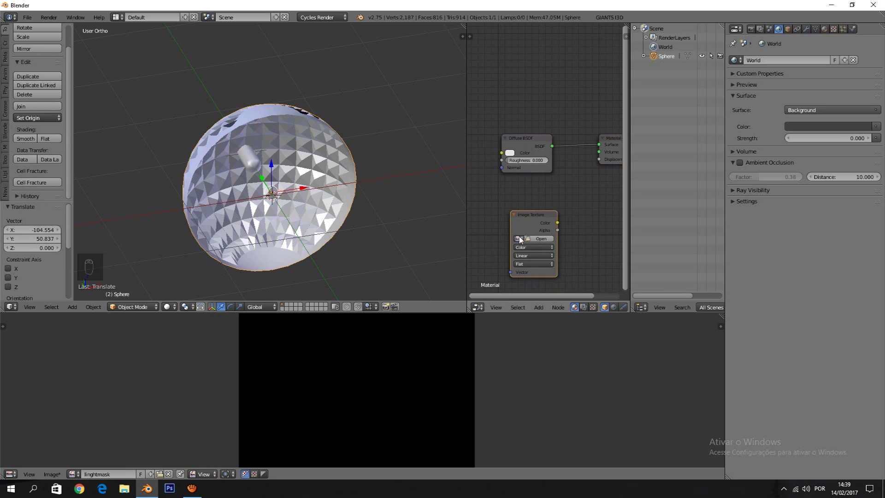
pyautogui.click(520, 239)
pyautogui.click(537, 261)
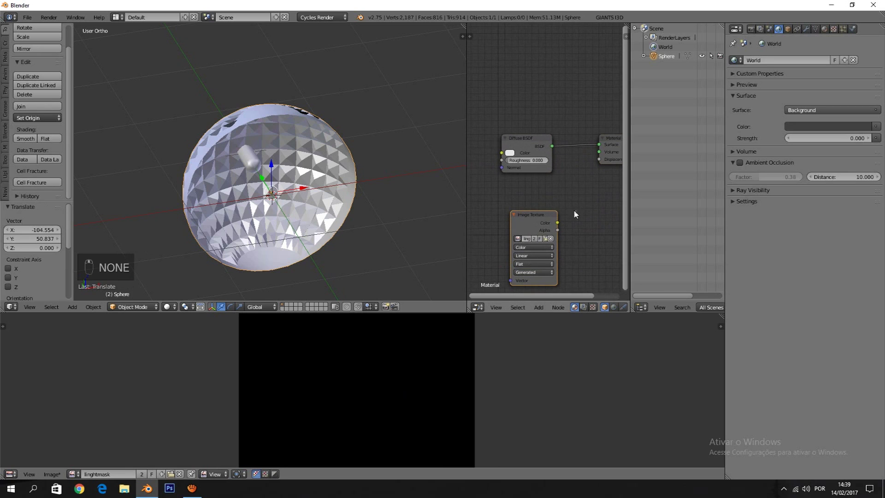
pyautogui.moveTo(550, 212); pyautogui.dragTo(530, 183)
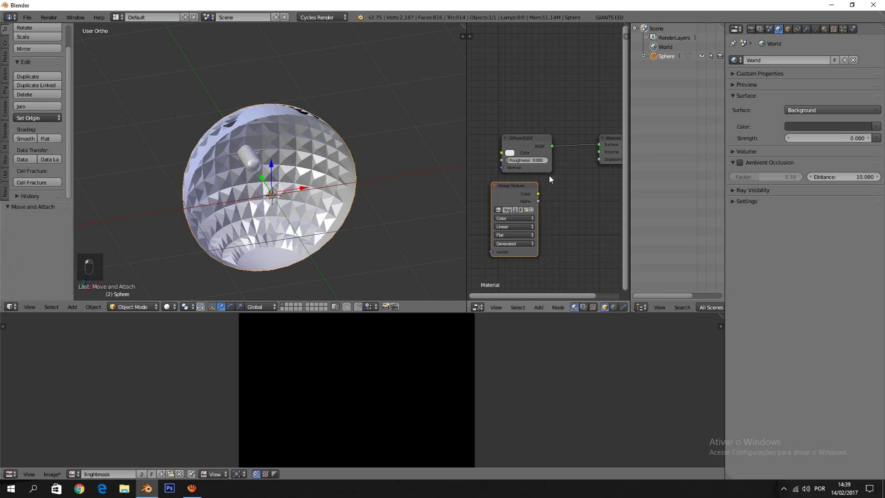
# Copy the Image Texture node into the bulb's Material.001 below its Emission node and widen the copy
pyautogui.click(825, 29)
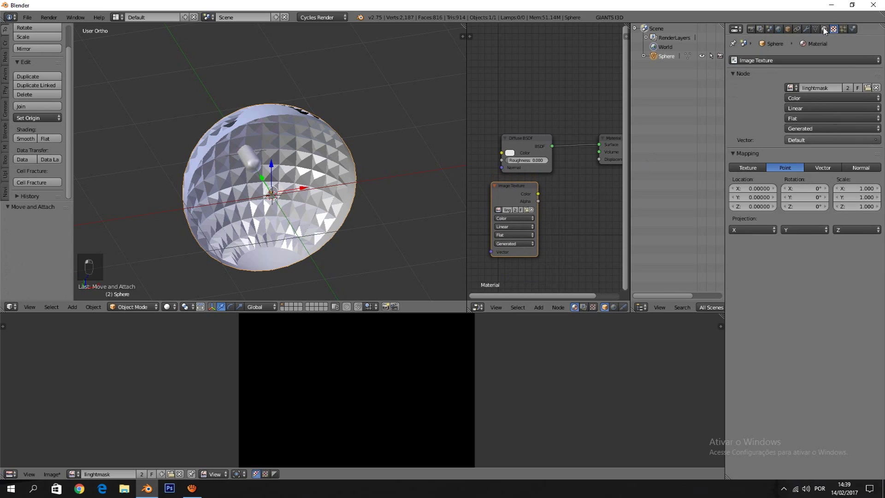
pyautogui.hotkey('ctrl', 'c')
pyautogui.click(776, 72)
pyautogui.hotkey('ctrl', 'v')
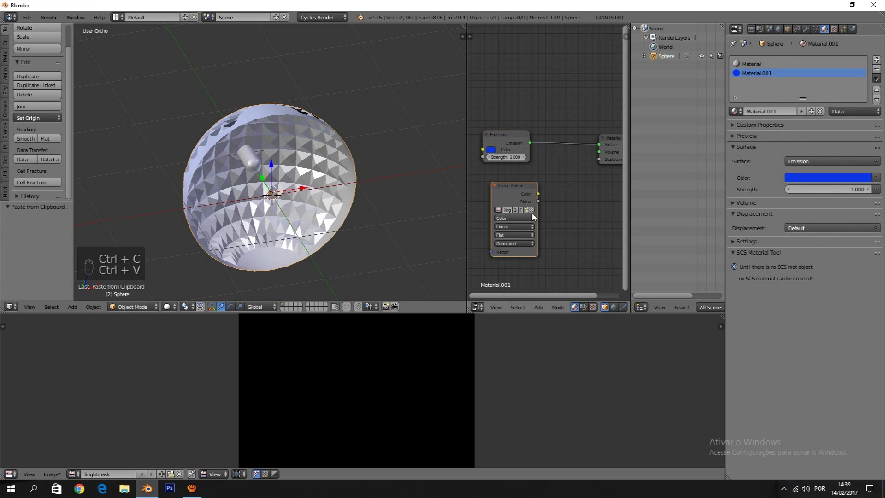
pyautogui.moveTo(538, 217); pyautogui.dragTo(572, 216)
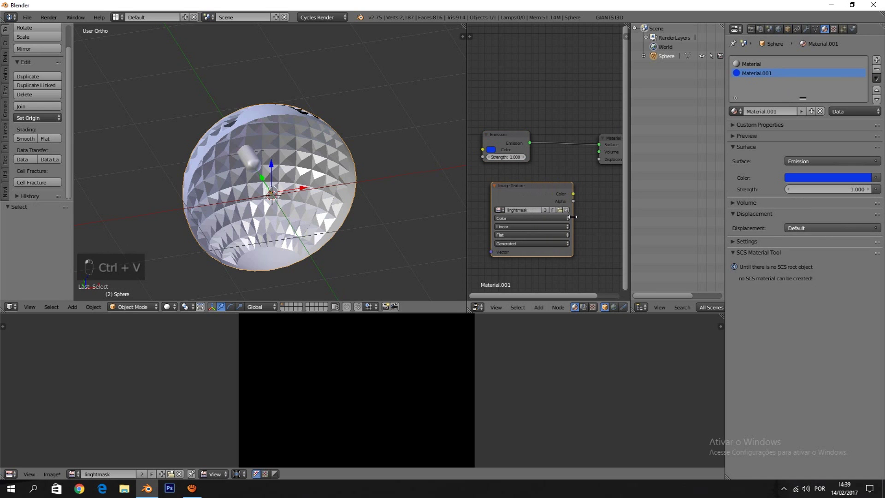
# Reselect the whole joined mesh in Edit Mode and return to Object Mode
pyautogui.scroll(3, 295, 155)
pyautogui.press('a')
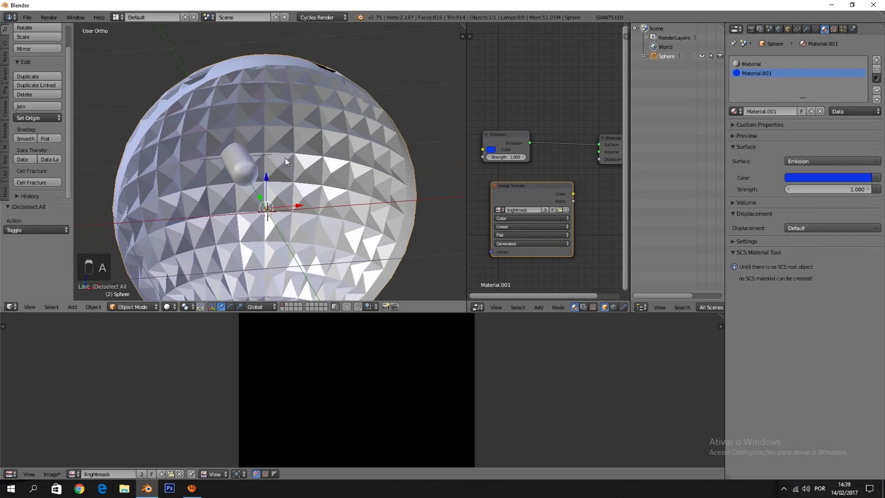
pyautogui.scroll(-3, 295, 156)
pyautogui.press('Tab')
pyautogui.press('a')
pyautogui.press('a')
pyautogui.press('a')
pyautogui.press('a')
pyautogui.press('Tab')
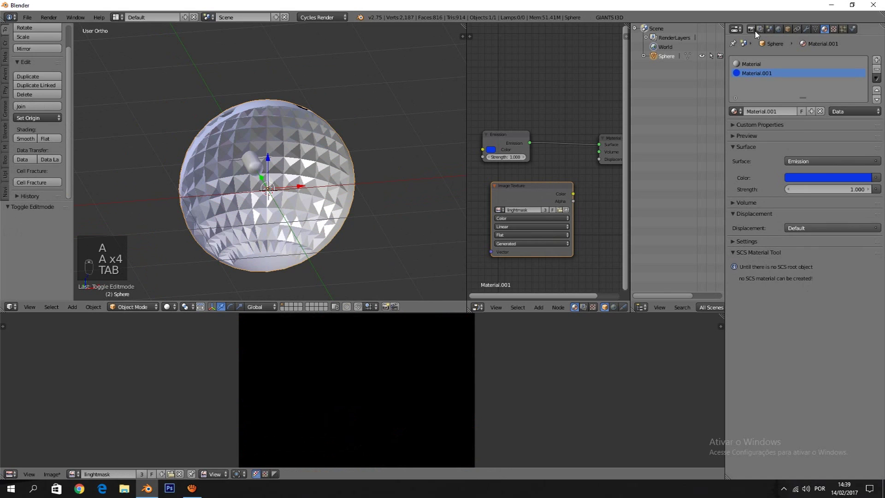
# Turn off Selected to Active and bake the Combined lighting into the linghtmask image
pyautogui.click(752, 29)
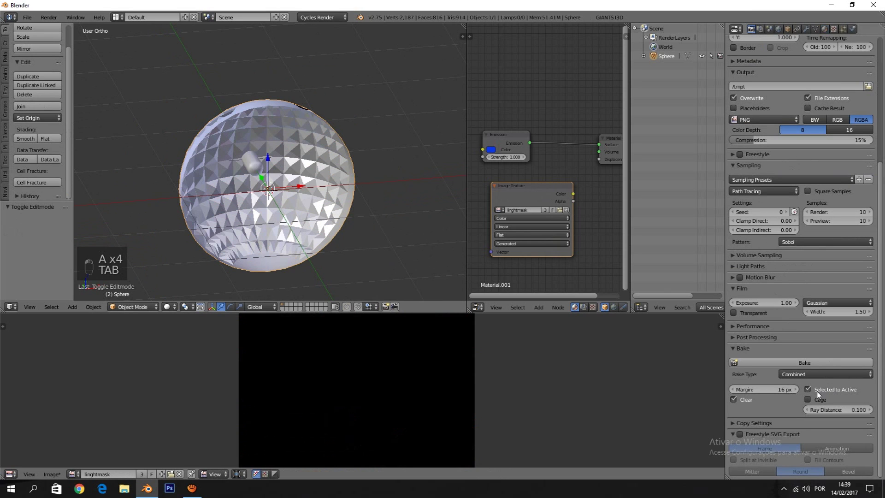
pyautogui.click(833, 389)
pyautogui.scroll(-4, 347, 187)
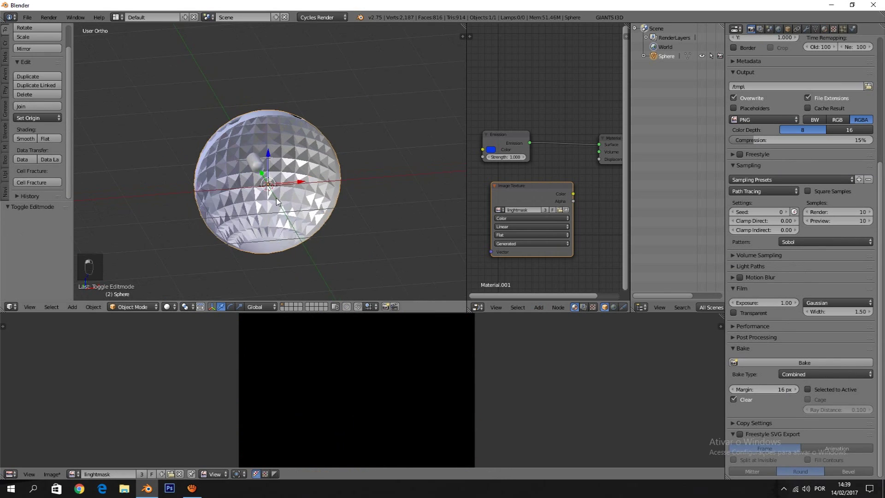
pyautogui.moveTo(347, 186); pyautogui.dragTo(354, 180, button='middle')
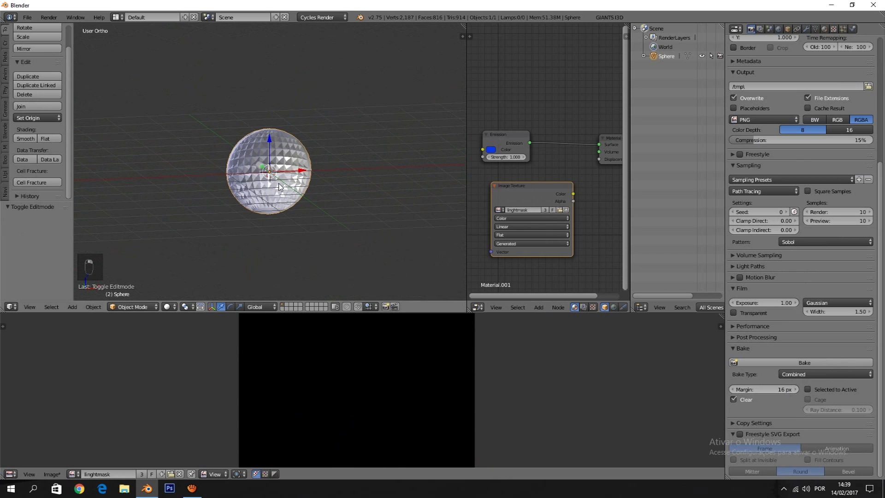
pyautogui.click(784, 364)
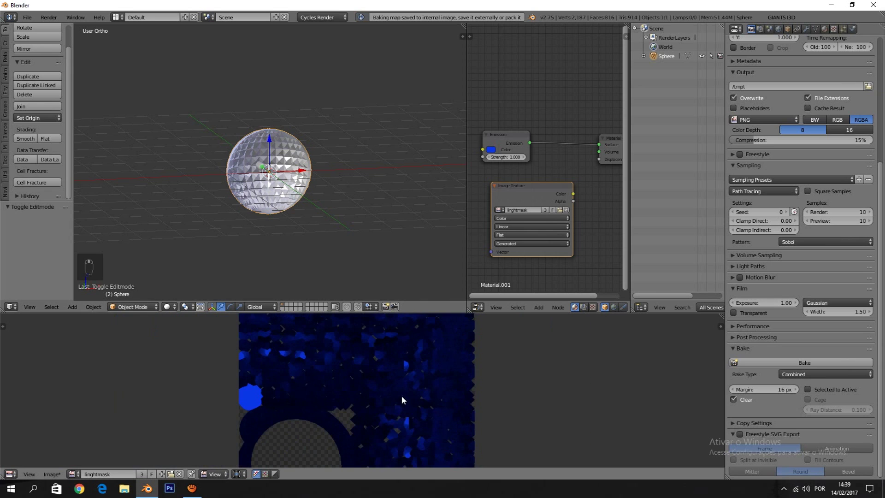
# Switch the viewport to textured shading and examine the baked blue lighting on the reflector and in the image
pyautogui.moveTo(401, 400); pyautogui.dragTo(382, 358, button='middle')
pyautogui.hotkey('alt', 'z')
pyautogui.scroll(5, 296, 178)
pyautogui.scroll(-2, 292, 217)
pyautogui.moveTo(293, 217); pyautogui.dragTo(283, 197, button='middle')
pyautogui.scroll(-2, 376, 349)
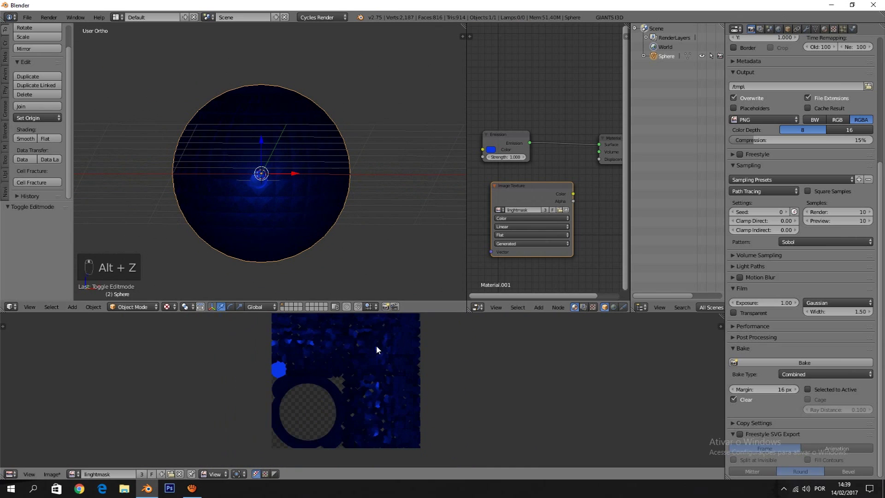
pyautogui.moveTo(363, 419); pyautogui.dragTo(373, 380, button='middle')
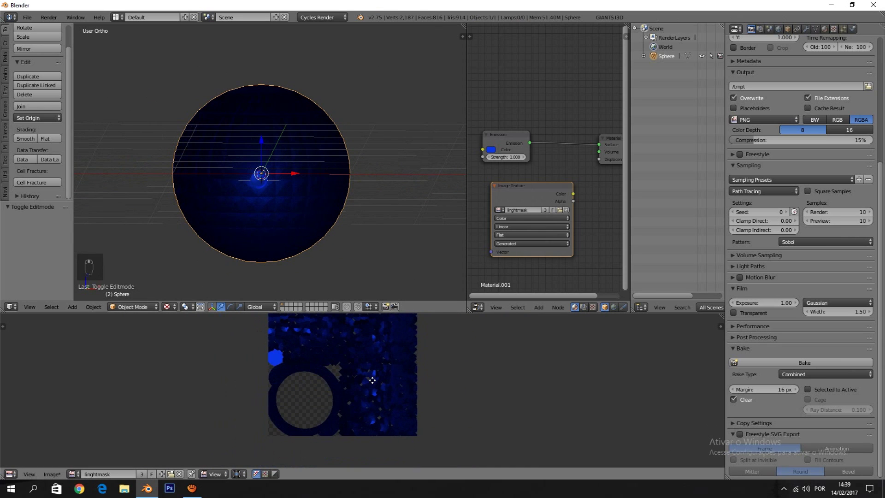
pyautogui.scroll(3, 372, 381)
pyautogui.scroll(3, 302, 199)
pyautogui.moveTo(302, 200); pyautogui.dragTo(313, 232, button='middle')
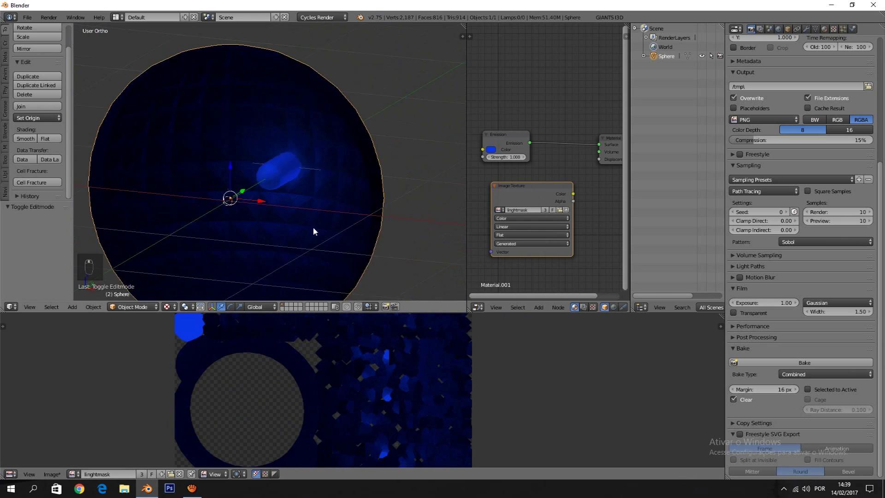
pyautogui.scroll(-3, 417, 383)
# Compare the UV islands with the baked image and inspect the glow around the bulb up close
pyautogui.press('Tab')
pyautogui.press('Tab')
pyautogui.press('Tab')
pyautogui.press('Tab')
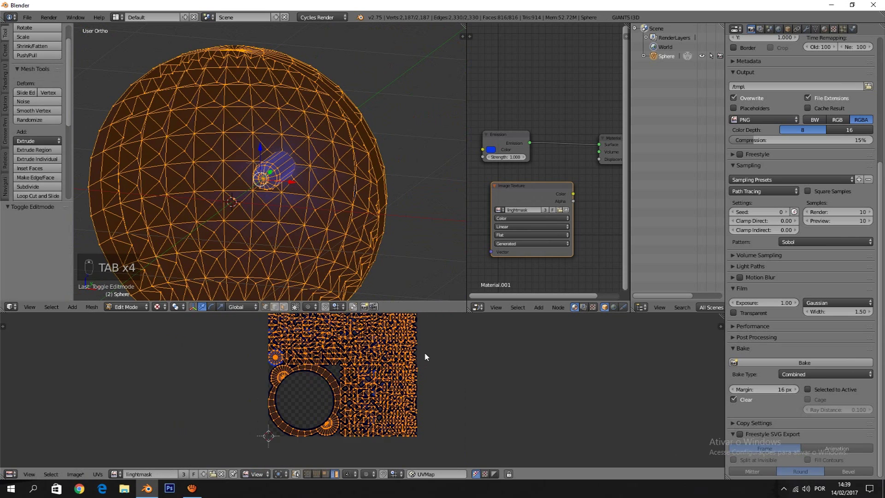
pyautogui.press('Tab')
pyautogui.scroll(4, 342, 205)
pyautogui.hotkey('alt', 'z')
pyautogui.hotkey('alt', 'z')
pyautogui.scroll(-6, 342, 205)
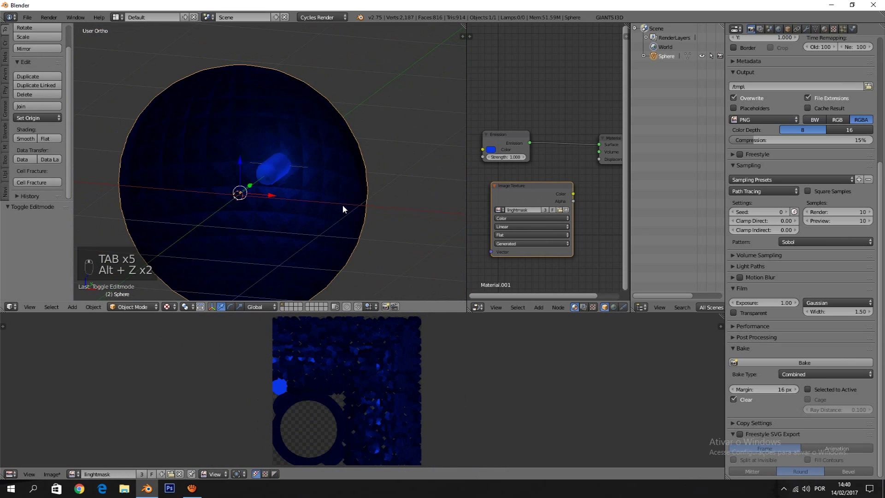
pyautogui.moveTo(342, 204); pyautogui.dragTo(363, 197, button='middle')
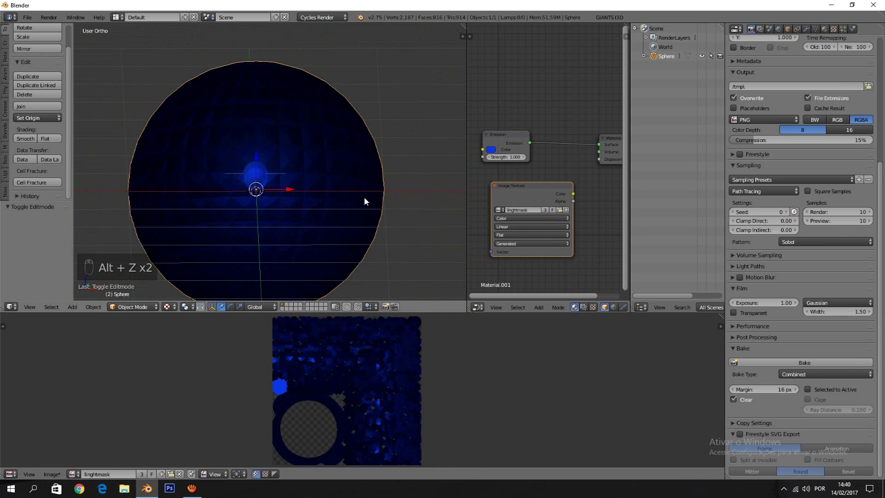
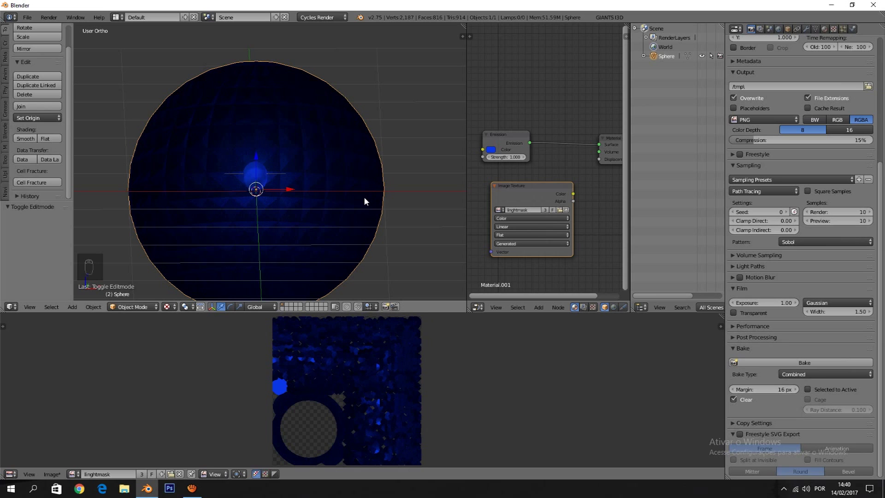
pyautogui.scroll(3, 393, 195)
pyautogui.scroll(-4, 387, 197)
pyautogui.moveTo(373, 194); pyautogui.dragTo(337, 181, button='middle')
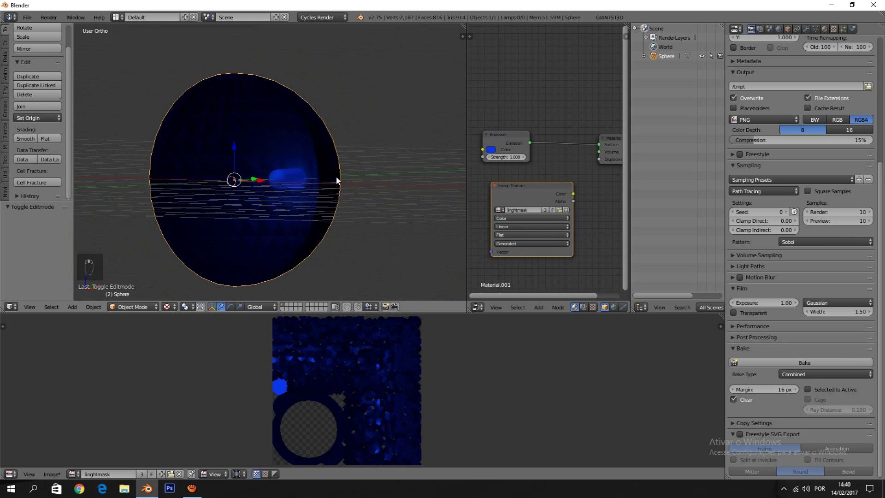
pyautogui.press('KP_1')
pyautogui.scroll(3, 335, 178)
pyautogui.moveTo(330, 186); pyautogui.dragTo(309, 188, button='middle')
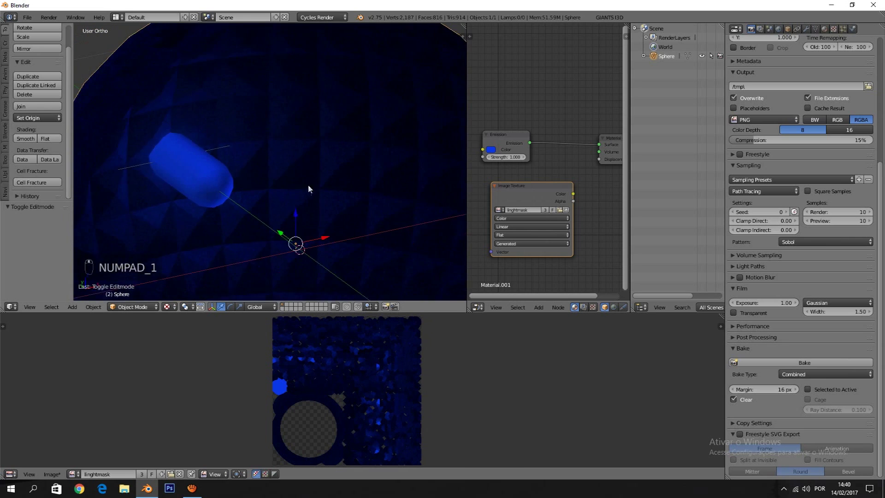
pyautogui.press('Tab')
pyautogui.press('Tab')
pyautogui.press('Tab')
pyautogui.press('Tab')
pyautogui.press('KP_1')
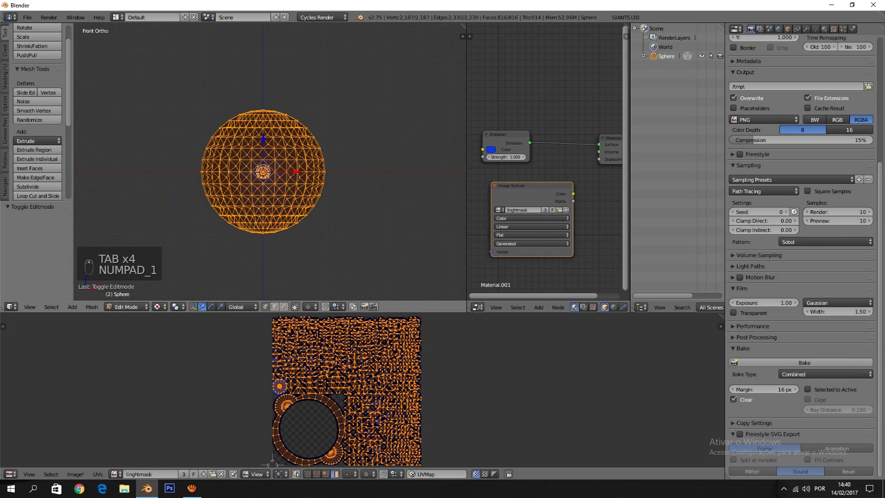
pyautogui.scroll(-5, 389, 387)
pyautogui.scroll(3, 389, 396)
pyautogui.press('a')
pyautogui.press('a')
pyautogui.press('a')
pyautogui.press('a')
pyautogui.press('g')
pyautogui.press('x')
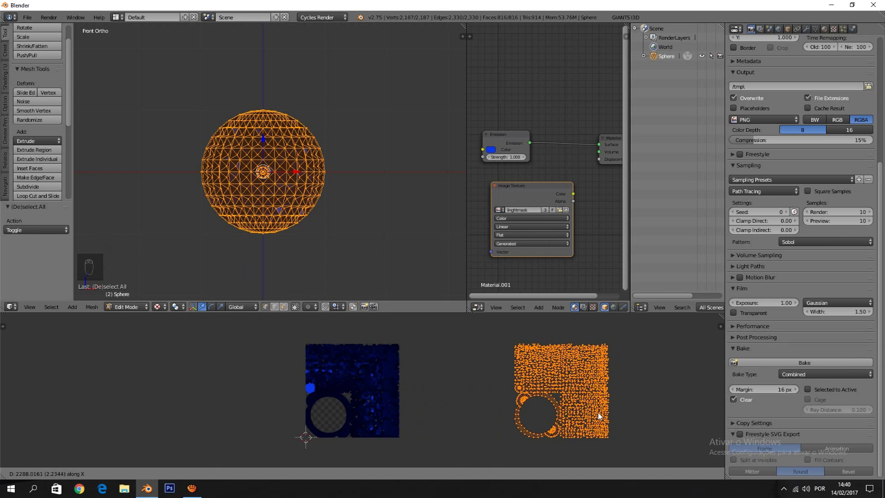
pyautogui.press('Escape')
pyautogui.press('Tab')
# Inspect the baked reflector and bulb from an angled view, comparing the textured surface with its mesh wireframe
pyautogui.scroll(3, 307, 165)
pyautogui.moveTo(308, 163); pyautogui.dragTo(299, 193, button='middle')
pyautogui.press('Tab')
pyautogui.press('Tab')
pyautogui.press('Tab')
pyautogui.press('Tab')
pyautogui.press('Tab')
pyautogui.press('Tab')
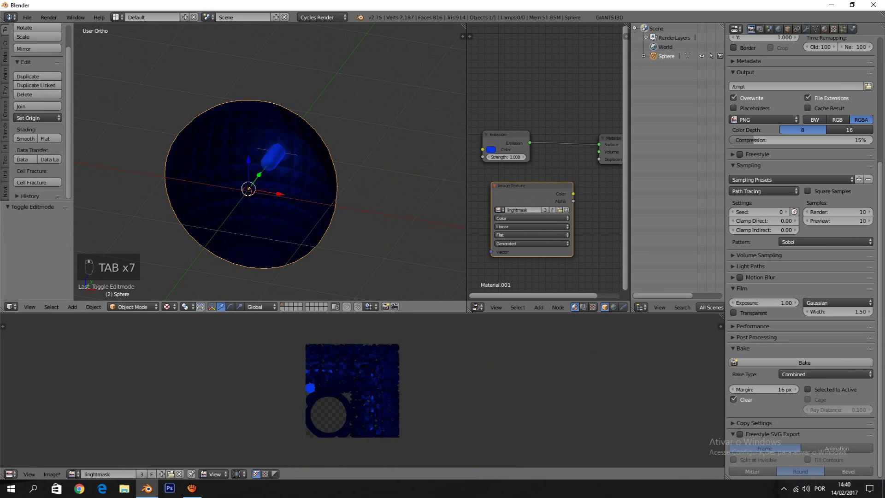
pyautogui.press('Tab')
pyautogui.press('Tab')
pyautogui.press('Tab')
pyautogui.press('Tab')
# Stack two copies of the whole lamp mesh below the original along Z, offsetting each by about 2.131 units
pyautogui.press('KP_1')
pyautogui.press('KP_3')
pyautogui.press('KP_1')
pyautogui.press('Tab')
pyautogui.press('Tab')
pyautogui.press('Tab')
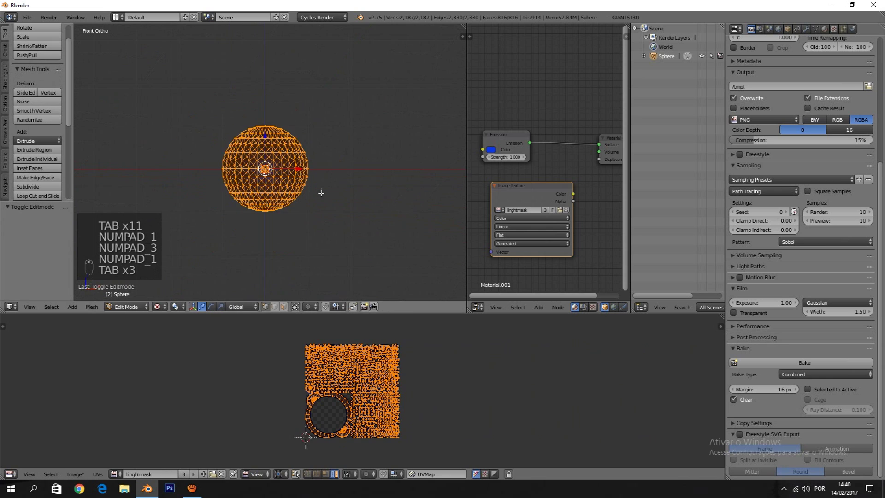
pyautogui.keyDown('shift'); pyautogui.moveTo(311, 191); pyautogui.dragTo(253, 161, button='middle'); pyautogui.keyUp('shift')
pyautogui.hotkey('shift', 'd')
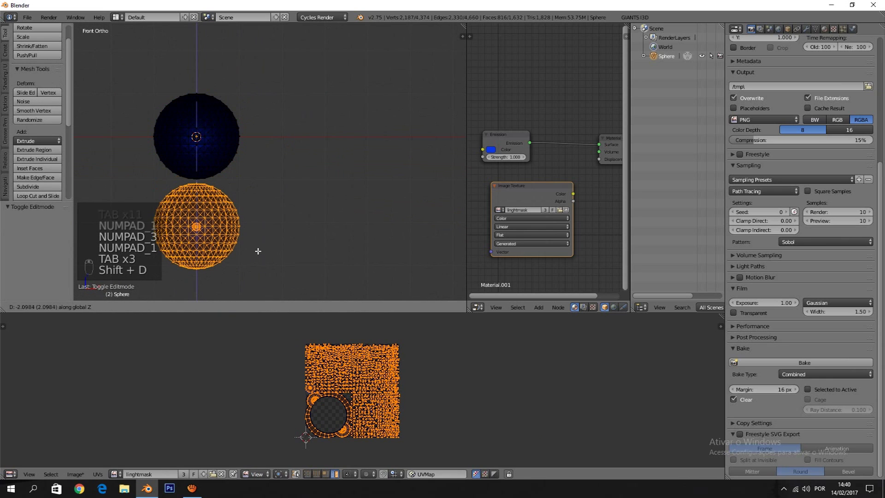
pyautogui.click(258, 250)
pyautogui.keyDown('shift'); pyautogui.moveTo(273, 233); pyautogui.dragTo(286, 164, button='middle'); pyautogui.keyUp('shift')
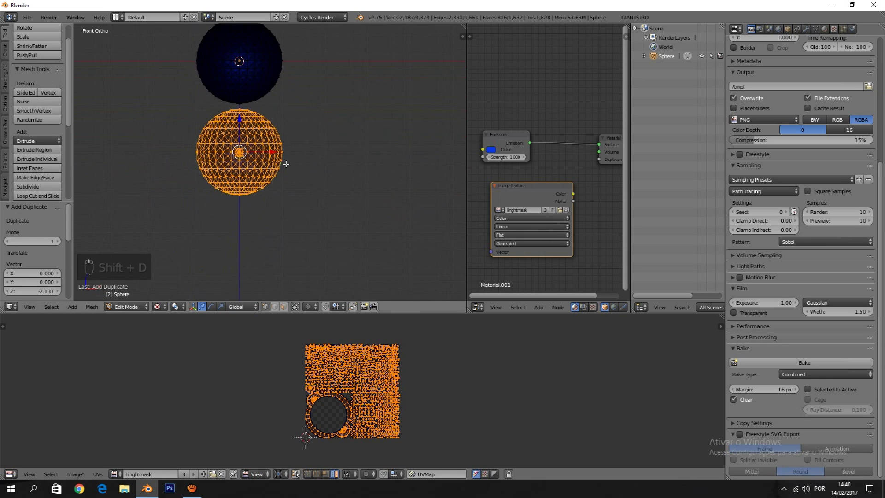
pyautogui.hotkey('shift', 'd')
pyautogui.click(291, 251)
pyautogui.scroll(3, 275, 175)
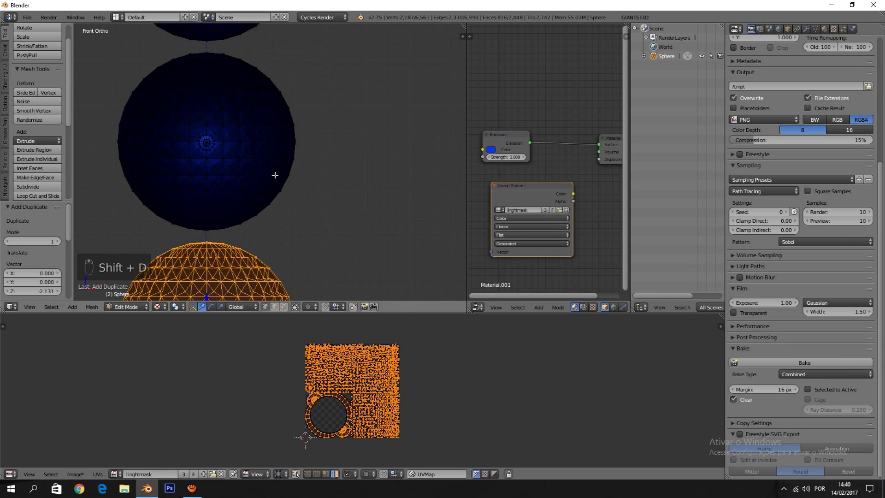
# Box-select the middle lamp's visible vertices in Edit Mode and display the mesh in wireframe
pyautogui.press('Tab')
pyautogui.press('Tab')
pyautogui.scroll(-2, 270, 165)
pyautogui.rightClick(244, 143)
pyautogui.press('b')
pyautogui.moveTo(131, 79); pyautogui.dragTo(326, 207)
pyautogui.press('Tab')
pyautogui.scroll(2, 323, 207)
pyautogui.press('z')
pyautogui.moveTo(321, 207); pyautogui.dragTo(357, 227, button='middle')
pyautogui.press('Tab')
pyautogui.press('Tab')
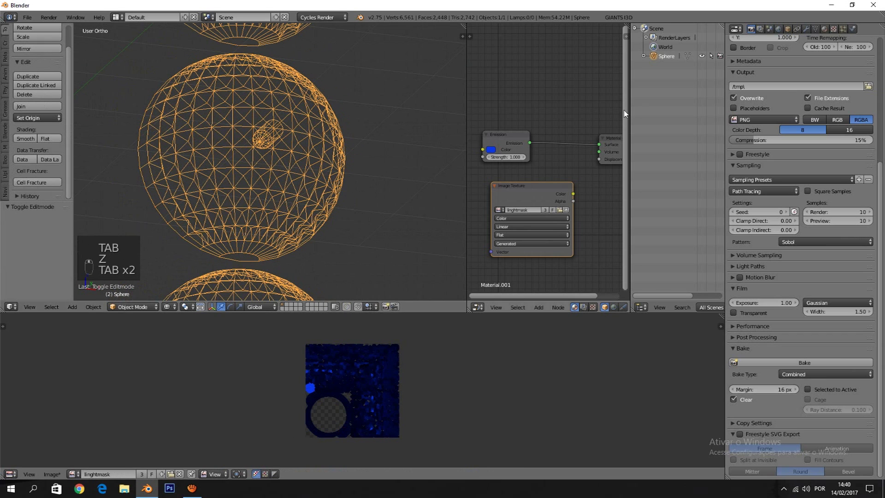
# Add a third material slot to the sphere with a new material named verde
pyautogui.click(825, 29)
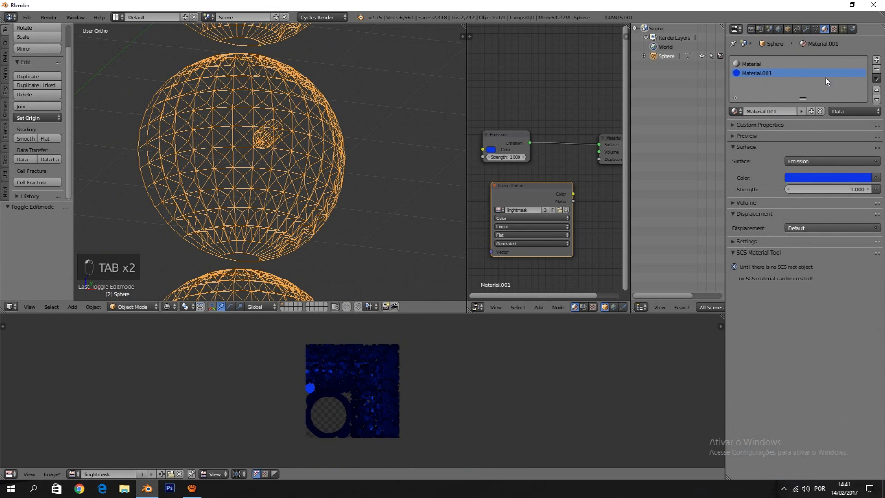
pyautogui.click(877, 60)
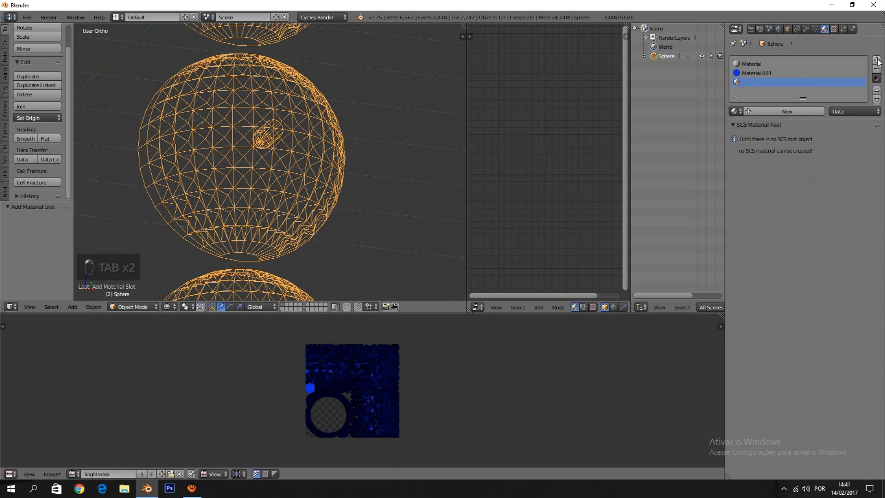
pyautogui.click(767, 111)
pyautogui.click(763, 112)
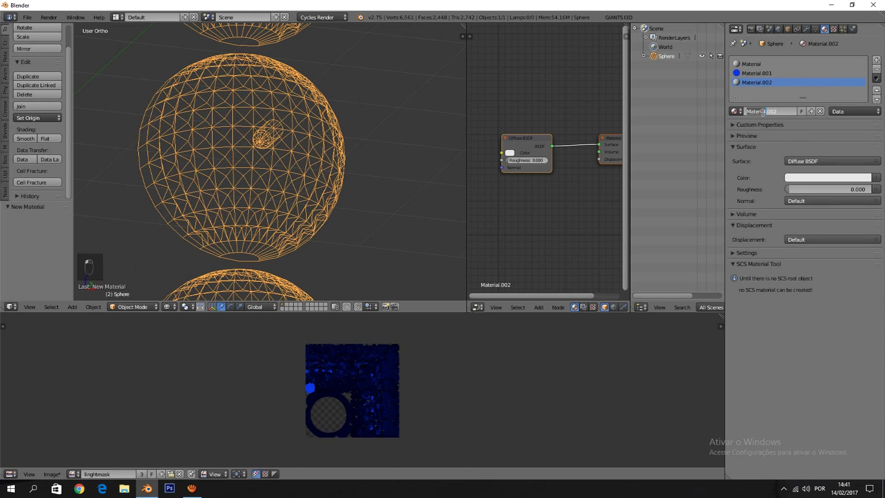
pyautogui.moveTo(786, 112); pyautogui.dragTo(738, 110)
pyautogui.write('verde')
pyautogui.press('Return')
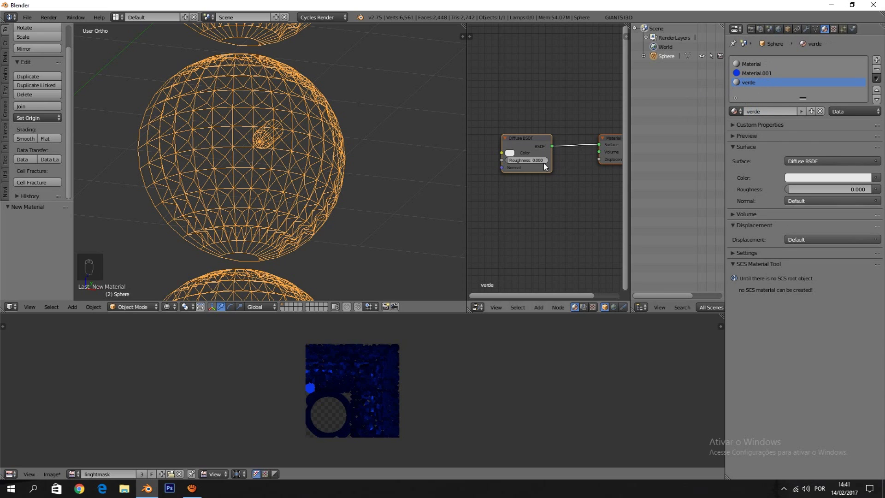
# Set the verde material's diffuse color to bright green (R 0.004, G 0.789, B 0.016)
pyautogui.scroll(1, 544, 162)
pyautogui.click(502, 157)
pyautogui.click(504, 152)
pyautogui.moveTo(507, 69); pyautogui.dragTo(506, 52)
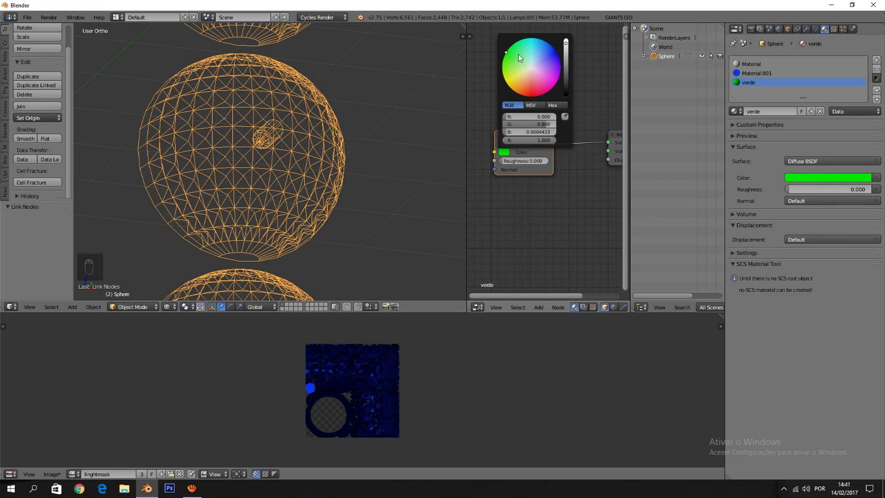
pyautogui.click(566, 61)
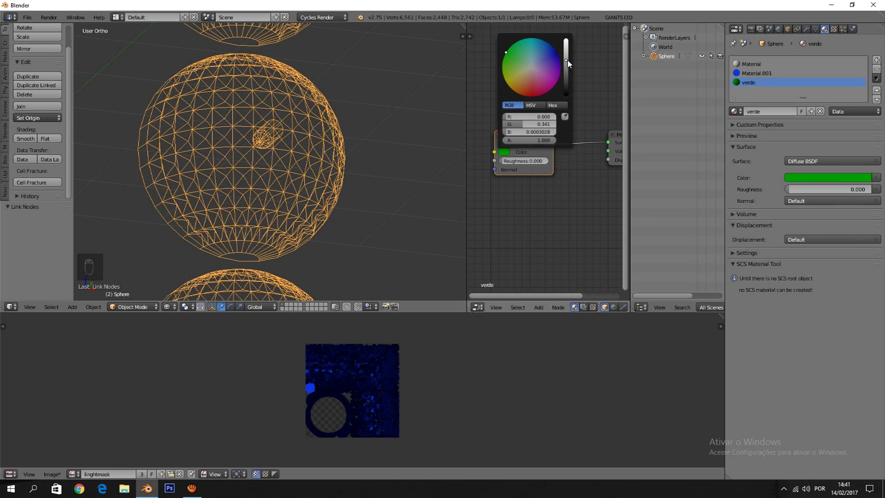
pyautogui.scroll(3, 429, 148)
pyautogui.scroll(-2, 296, 139)
pyautogui.press('Tab')
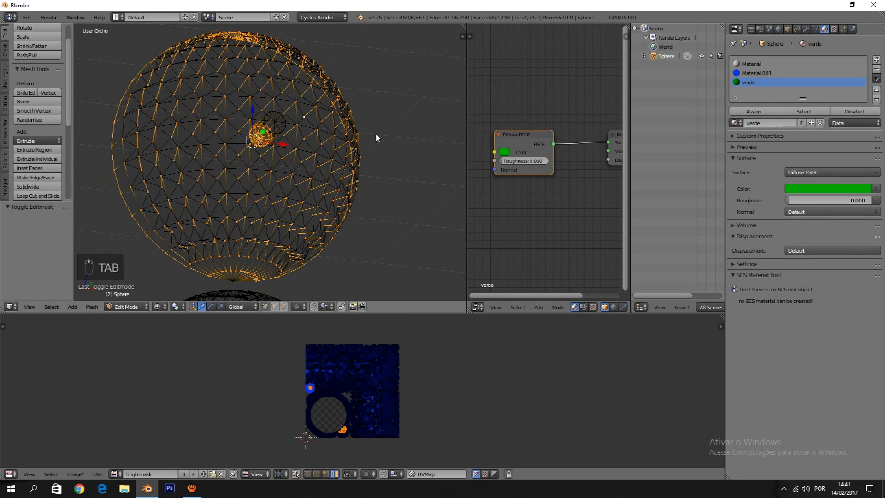
pyautogui.press('Tab')
pyautogui.press('Tab')
pyautogui.click(505, 153)
pyautogui.moveTo(563, 58); pyautogui.dragTo(565, 41)
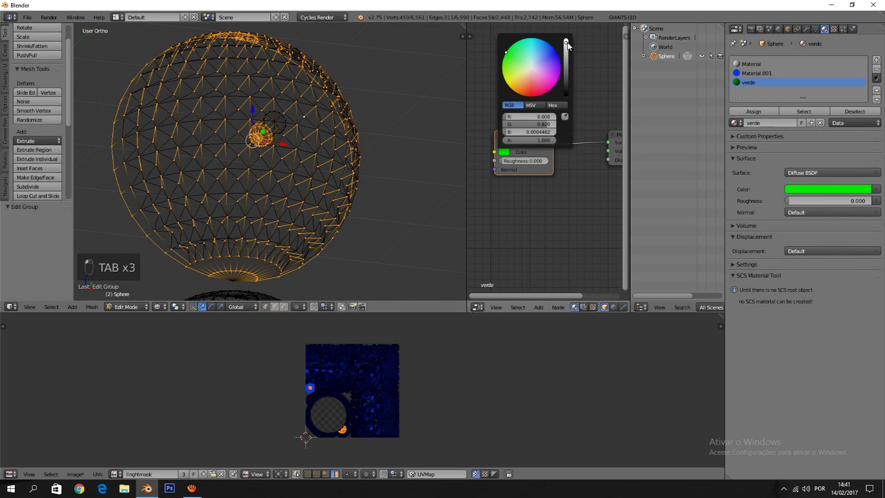
pyautogui.moveTo(503, 60); pyautogui.dragTo(509, 51)
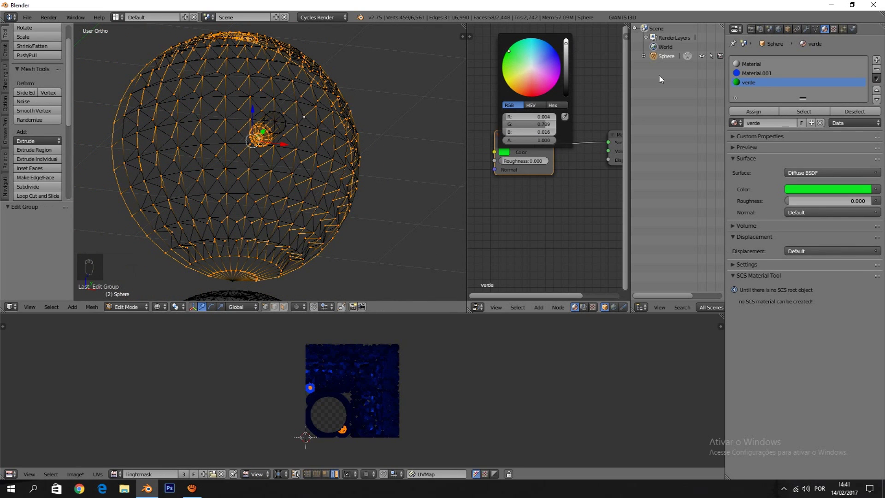
# Clear the current mesh selection and select all bulb faces that use Material.001
pyautogui.click(756, 73)
pyautogui.click(799, 115)
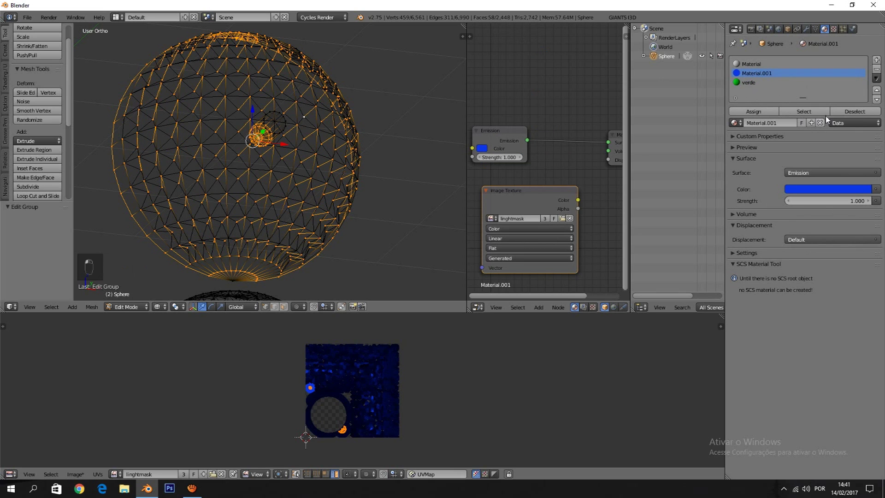
pyautogui.press('Tab')
pyautogui.press('a')
pyautogui.press('a')
pyautogui.press('Tab')
pyautogui.press('Tab')
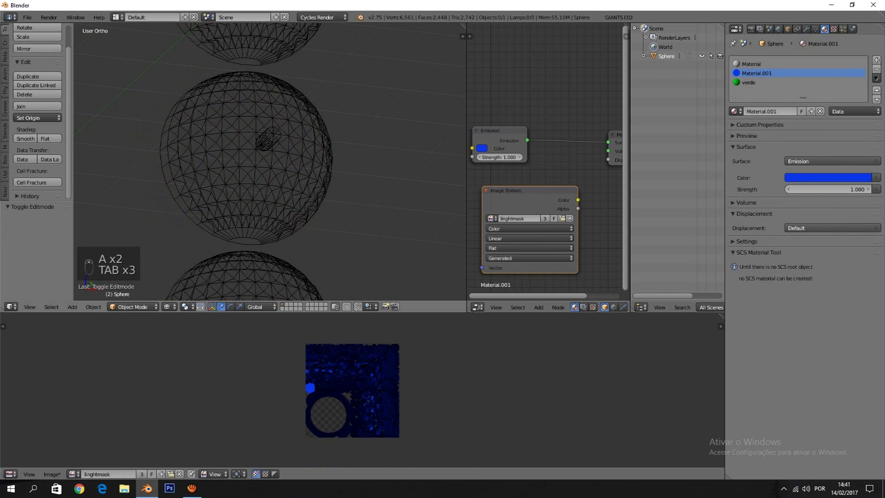
pyautogui.scroll(-4, 349, 92)
pyautogui.press('Tab')
pyautogui.moveTo(330, 122); pyautogui.dragTo(338, 123, button='middle')
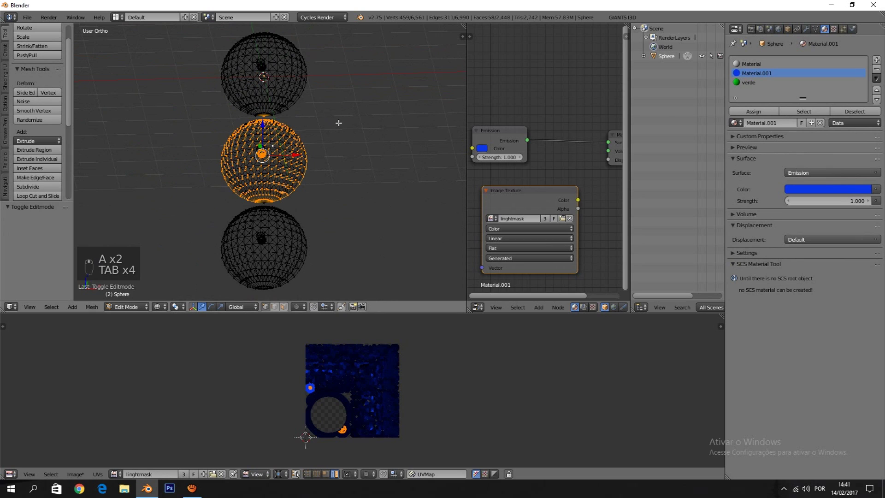
pyautogui.press('a')
pyautogui.click(816, 113)
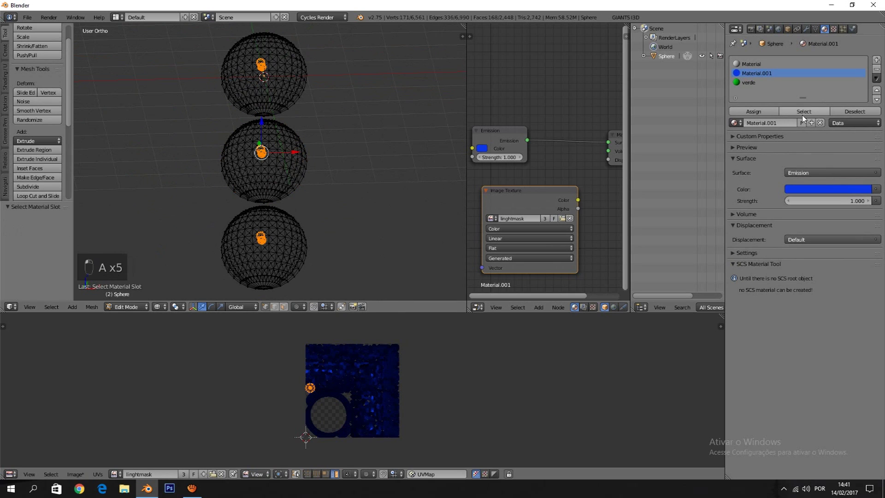
# In front wireframe view, box-deselect the upper and lower bulbs so only the middle bulb stays selected
pyautogui.press('KP_1')
pyautogui.press('z')
pyautogui.press('b')
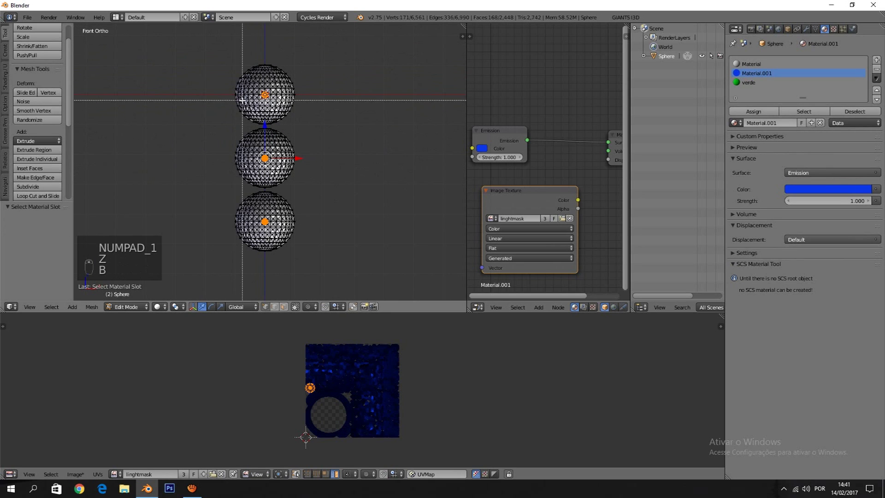
pyautogui.rightClick(239, 100)
pyautogui.press('z')
pyautogui.press('b')
pyautogui.moveTo(227, 75); pyautogui.dragTo(295, 113, button='middle')
pyautogui.press('b')
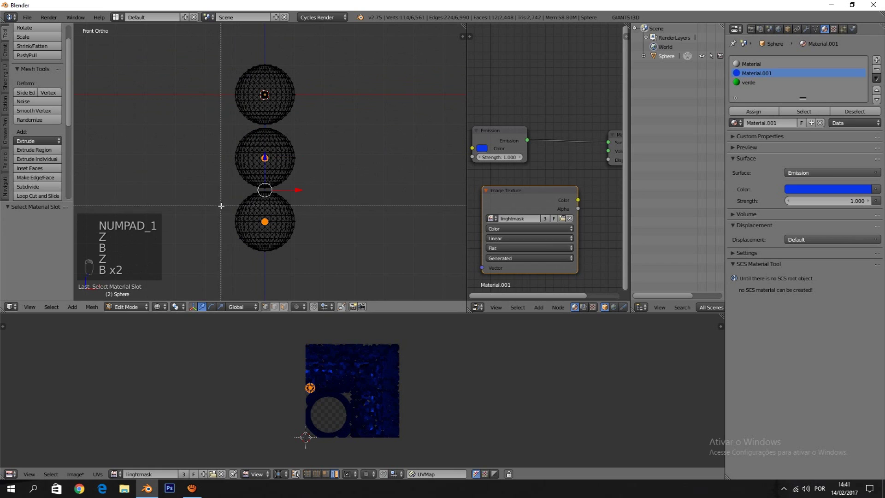
pyautogui.moveTo(221, 206); pyautogui.dragTo(361, 280, button='middle')
# Assign the verde material to the selected middle bulb
pyautogui.click(746, 82)
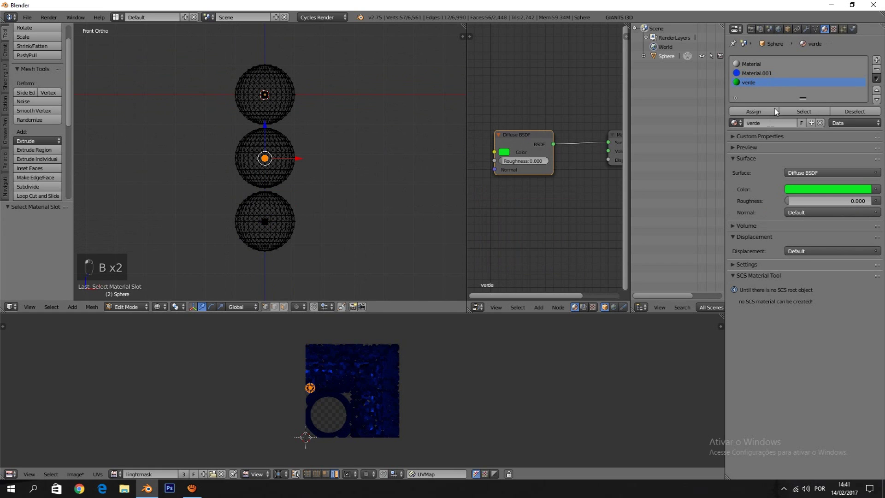
pyautogui.click(758, 112)
pyautogui.click(760, 115)
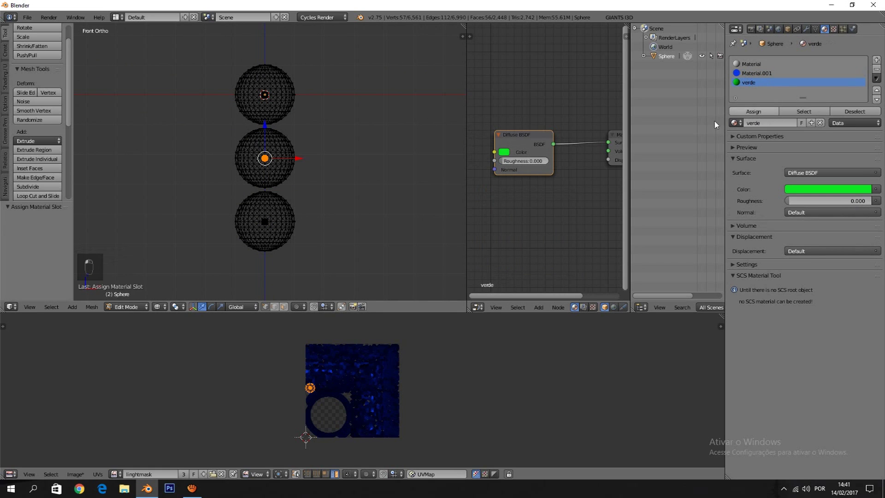
# Switch to textured shading and compare the middle bulb with the other lamps up close and from afar
pyautogui.scroll(3, 314, 149)
pyautogui.press('Tab')
pyautogui.scroll(4, 314, 149)
pyautogui.hotkey('alt', 'z')
pyautogui.moveTo(313, 148)
pyautogui.mouseDown(button='middle')
pyautogui.moveTo(290, 167)
pyautogui.moveTo(333, 135)
pyautogui.mouseUp(button='middle')
pyautogui.press('Tab')
pyautogui.press('Tab')
pyautogui.scroll(-3, 290, 168)
pyautogui.scroll(-4, 333, 135)
pyautogui.hotkey('alt', 'z')
pyautogui.hotkey('alt', 'z')
pyautogui.scroll(2, 325, 139)
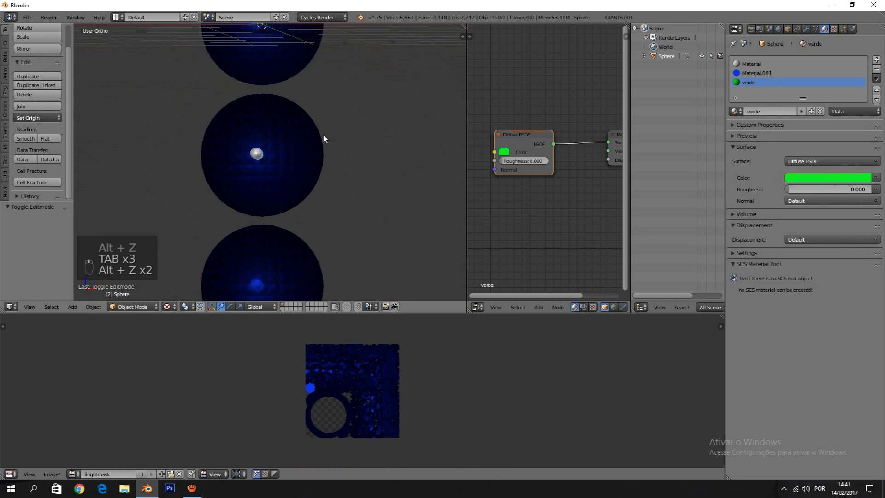
# Preview the lamps in rendered shading and return to a solid front view in Edit Mode
pyautogui.hotkey('shift', 'z')
pyautogui.press('z')
pyautogui.press('z')
pyautogui.press('z')
pyautogui.press('Tab')
pyautogui.press('Tab')
pyautogui.press('Tab')
pyautogui.press('KP_1')
pyautogui.scroll(-2, 532, 142)
pyautogui.press('Tab')
# Replace the verde material's Diffuse BSDF node with an Emission shader node
pyautogui.moveTo(529, 136); pyautogui.dragTo(508, 127)
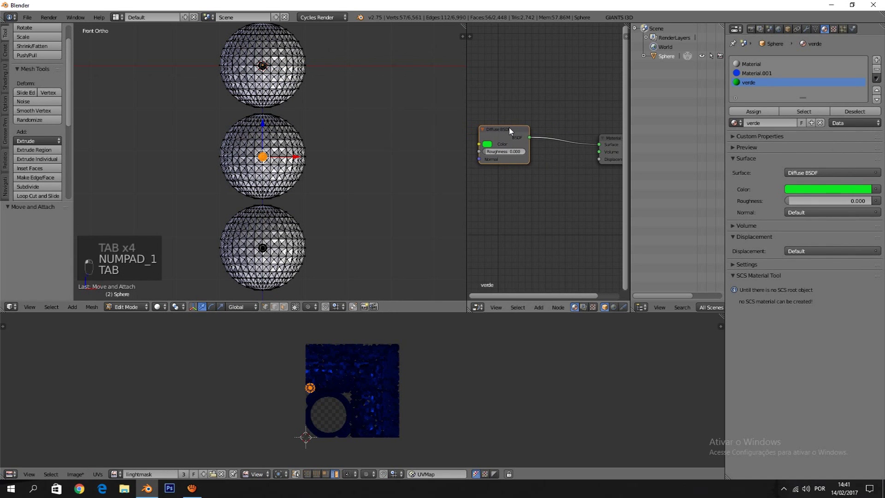
pyautogui.press('Delete')
pyautogui.hotkey('shift', 'a')
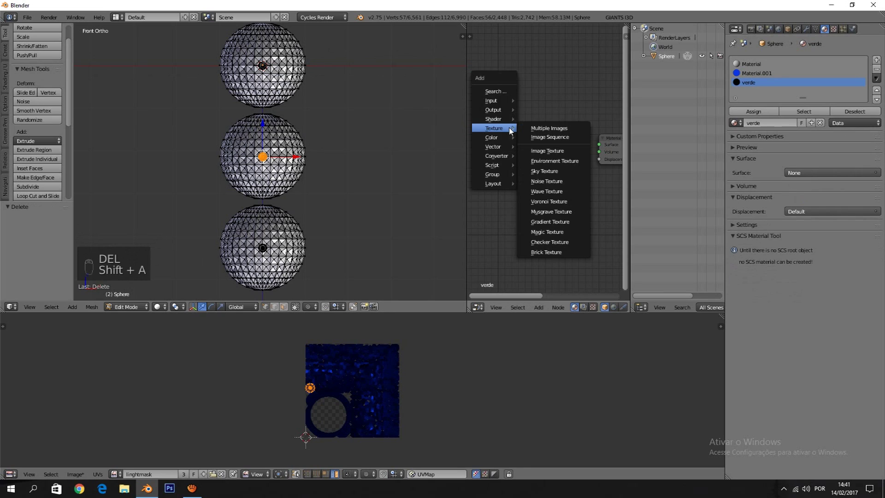
pyautogui.moveTo(506, 119)
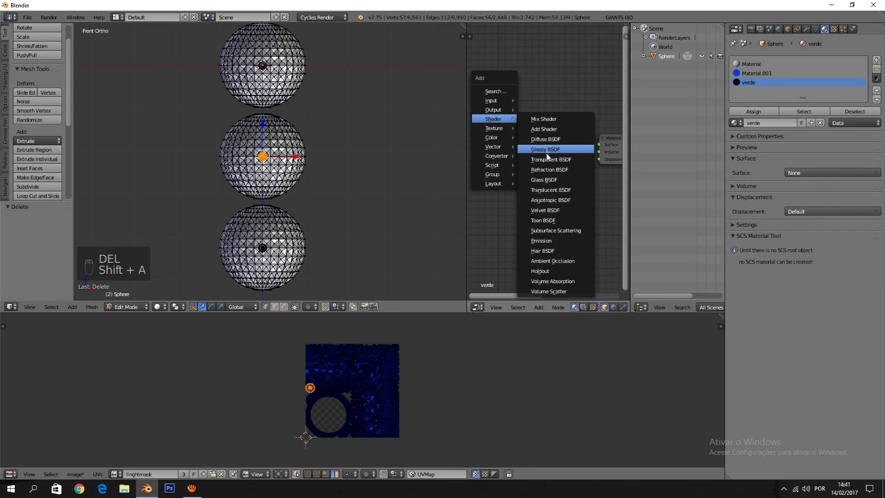
pyautogui.click(558, 241)
pyautogui.click(501, 166)
# Color the Emission node green (R 0.025, G 0.800, B 0.000) and connect it to the material output's Surface
pyautogui.click(501, 163)
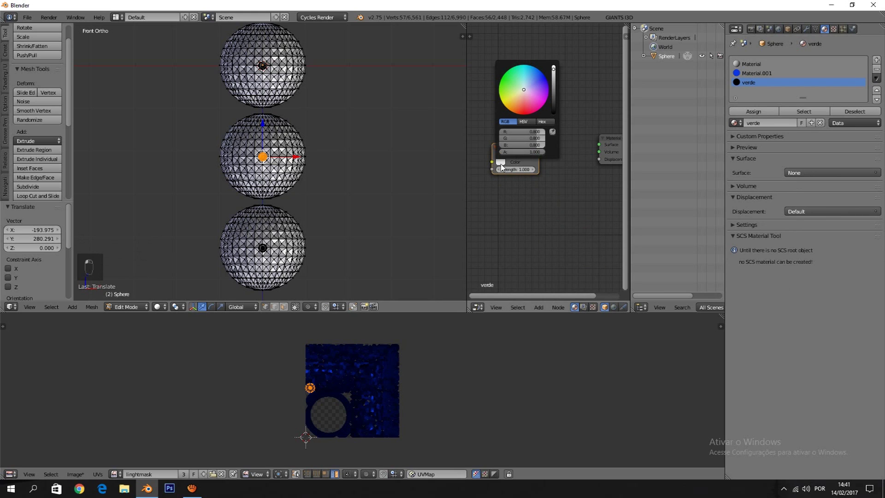
pyautogui.moveTo(510, 91); pyautogui.dragTo(486, 75)
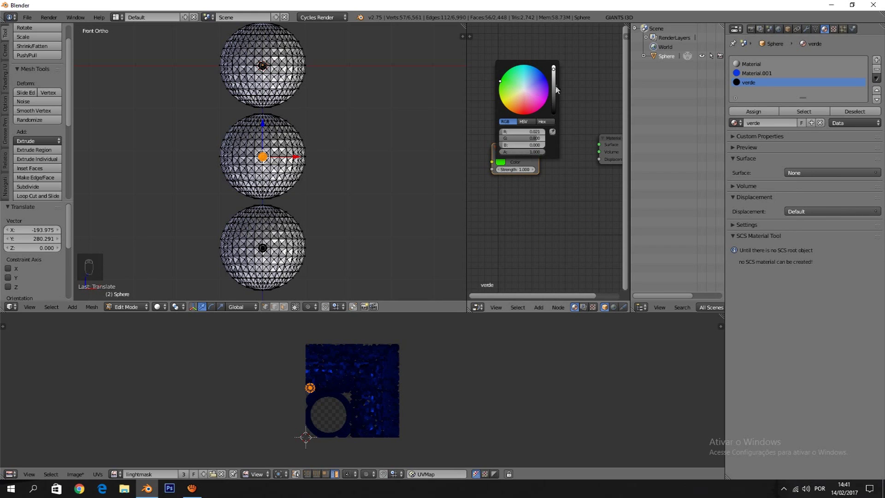
pyautogui.moveTo(539, 155); pyautogui.dragTo(599, 144)
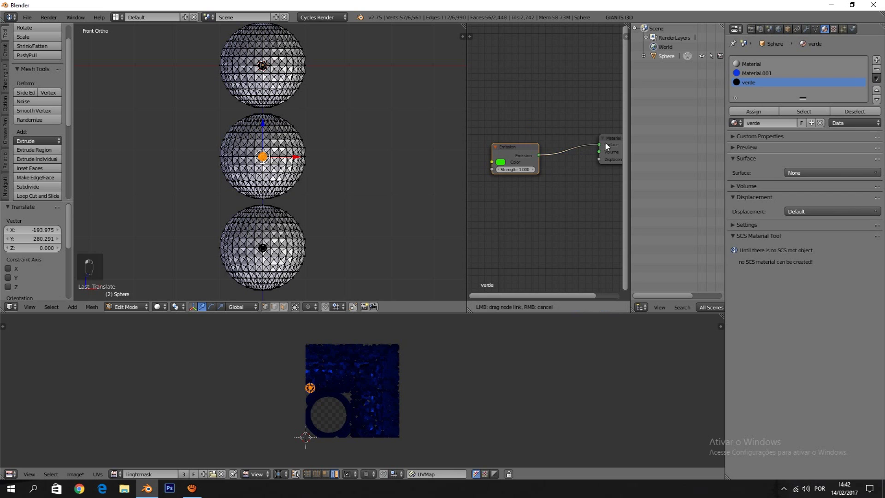
pyautogui.moveTo(521, 160); pyautogui.dragTo(518, 143)
# Check the green and blue bulb lighting in rendered shading and return to solid shading
pyautogui.hotkey('shift', 'z')
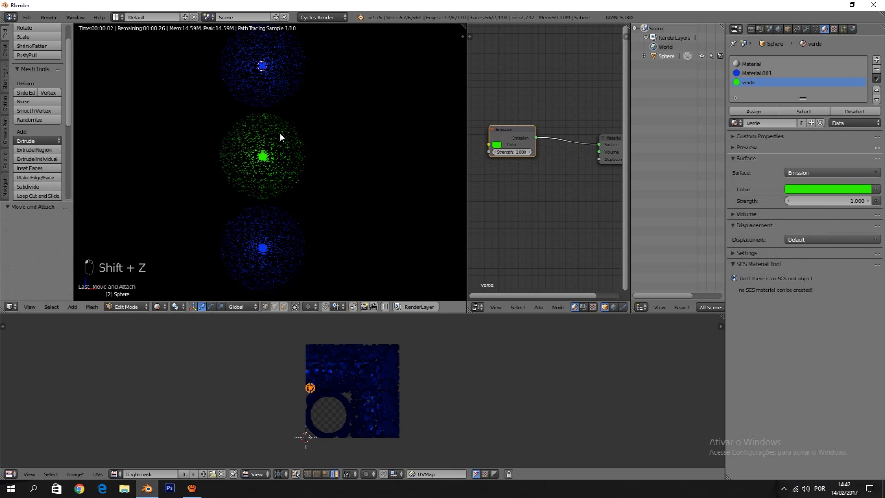
pyautogui.press('z')
pyautogui.press('z')
pyautogui.press('z')
# Deselect the mesh, make a separate copy of the verde material in its slot, and rename the copy laranja
pyautogui.keyDown('shift'); pyautogui.moveTo(306, 204); pyautogui.dragTo(315, 150, button='middle'); pyautogui.keyUp('shift')
pyautogui.scroll(1, 315, 150)
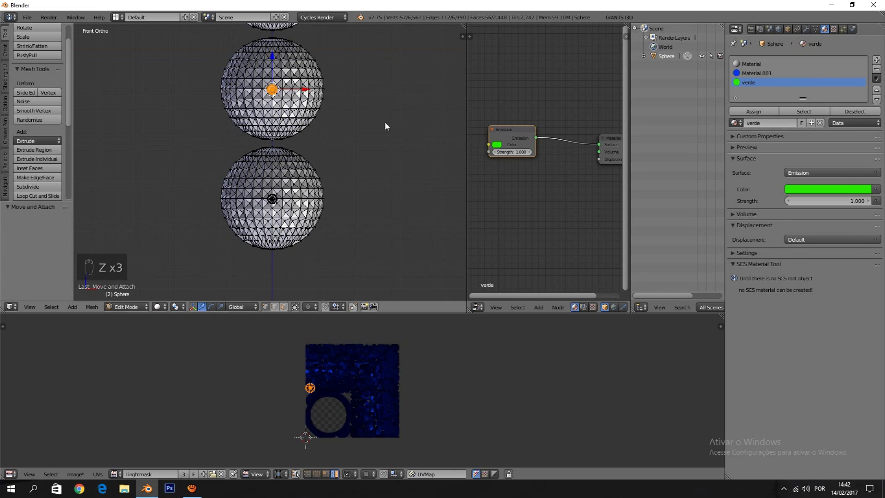
pyautogui.scroll(1, 429, 124)
pyautogui.press('a')
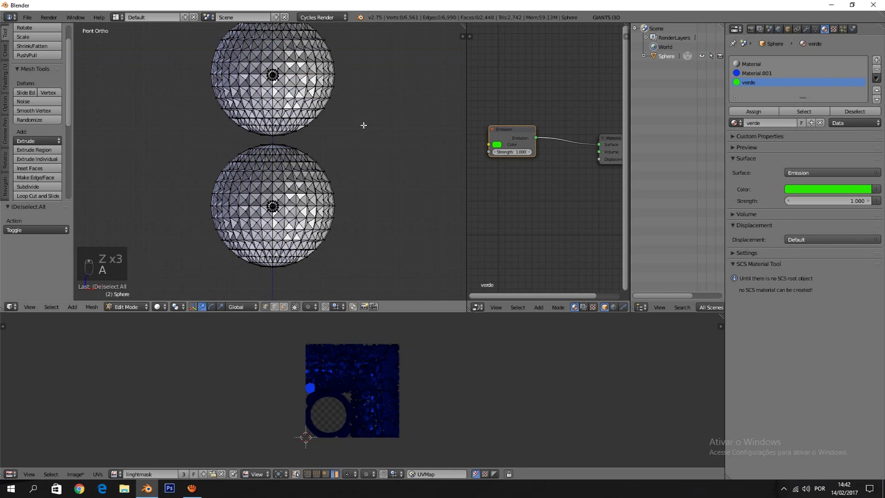
pyautogui.click(812, 123)
pyautogui.doubleClick(758, 83)
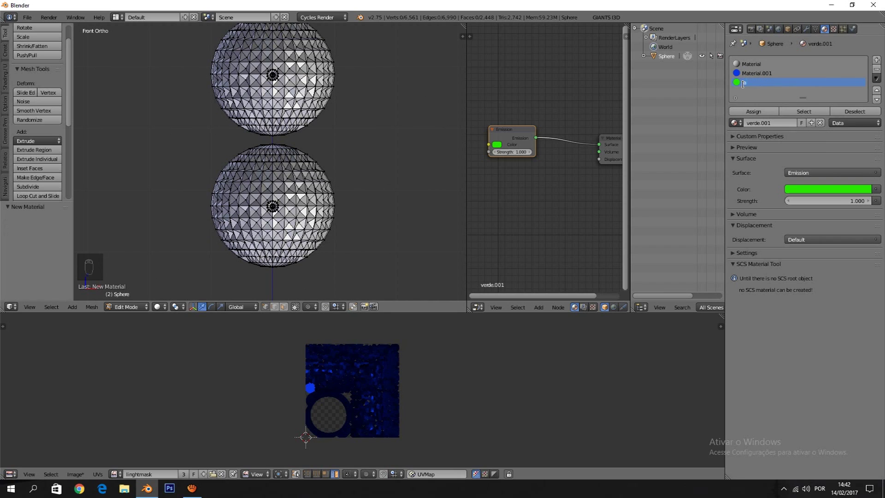
pyautogui.press('Return')
# Add a fourth material slot and put the existing laranja material in it
pyautogui.click(876, 60)
pyautogui.click(734, 123)
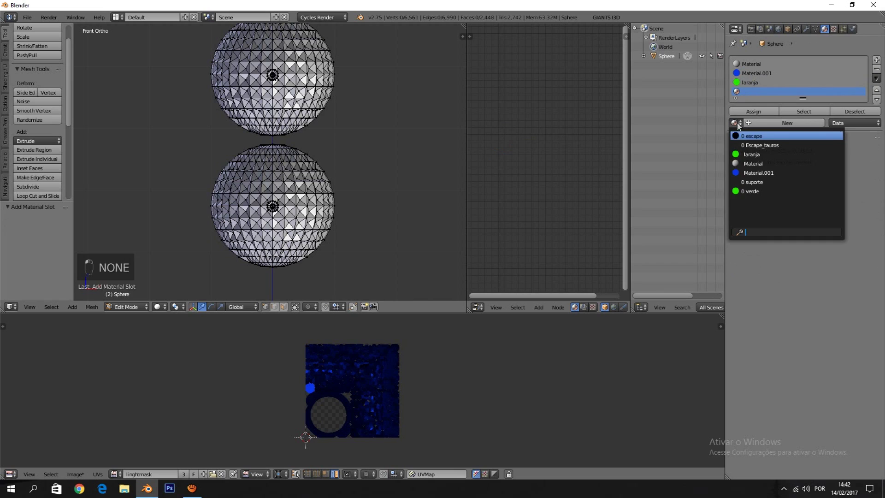
pyautogui.click(756, 154)
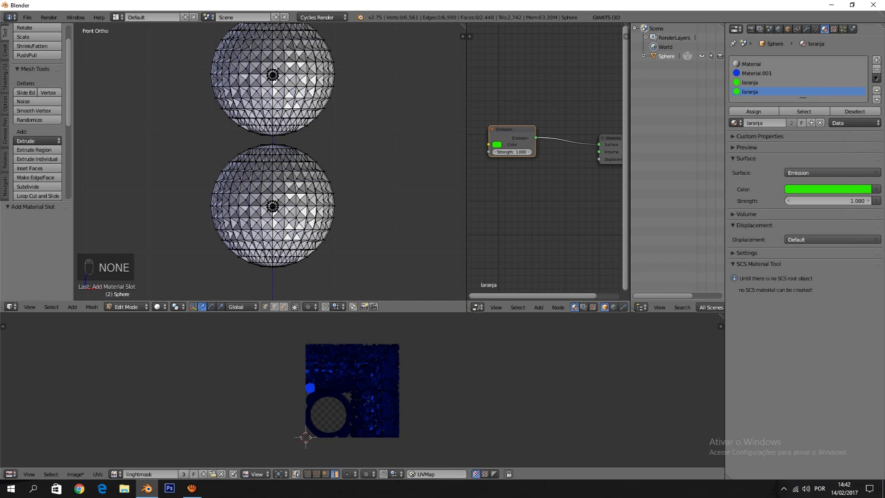
# Put the verde material back in the third material slot and make the laranja slot active
pyautogui.click(735, 123)
pyautogui.click(750, 191)
pyautogui.click(755, 92)
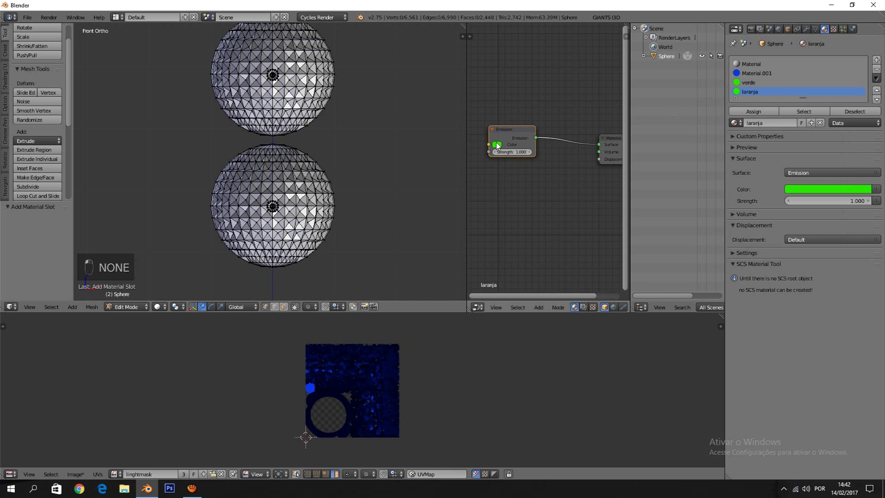
# Color the laranja material's Emission node a reddish orange
pyautogui.click(497, 145)
pyautogui.click(509, 95)
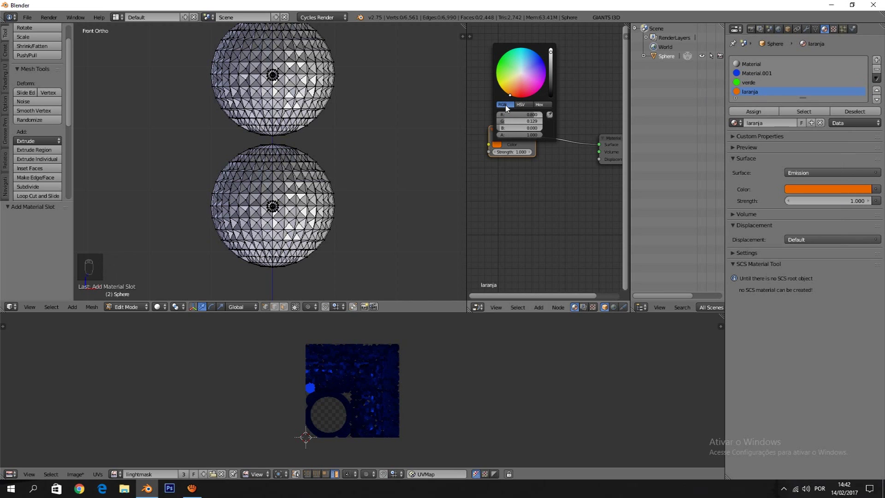
pyautogui.moveTo(505, 107); pyautogui.dragTo(512, 111)
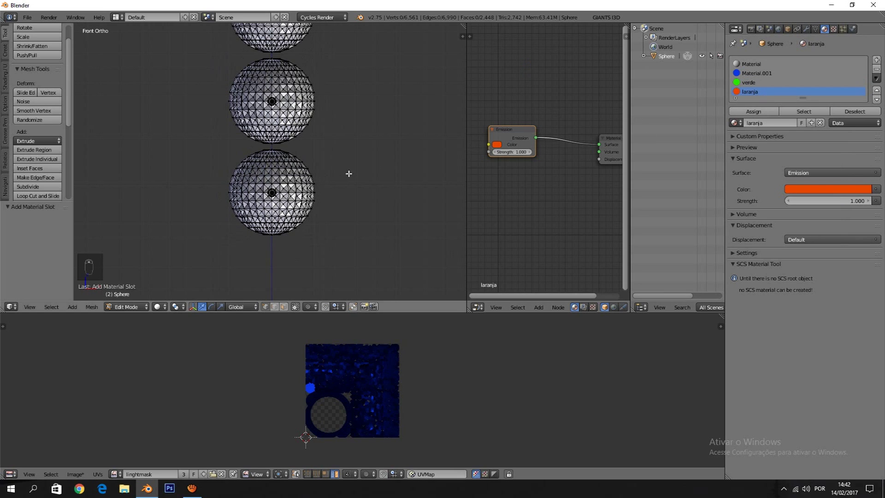
# In Edit Mode, select all faces that use the verde and Material.001 materials
pyautogui.press('Tab')
pyautogui.scroll(2, 350, 172)
pyautogui.press('Tab')
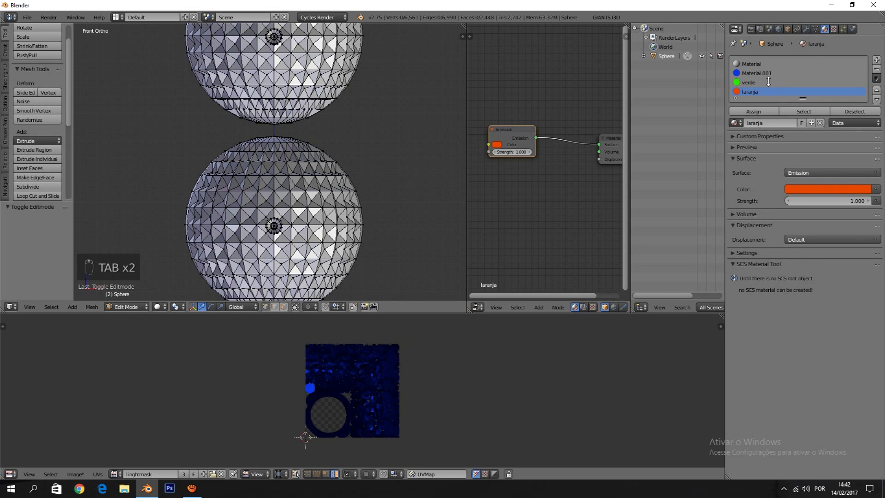
pyautogui.click(750, 82)
pyautogui.click(802, 111)
pyautogui.scroll(-4, 333, 124)
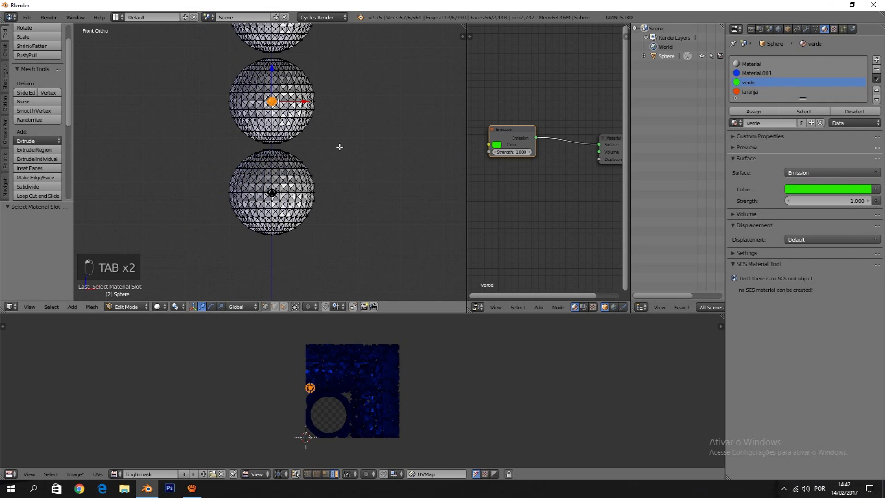
pyautogui.click(765, 73)
pyautogui.click(815, 115)
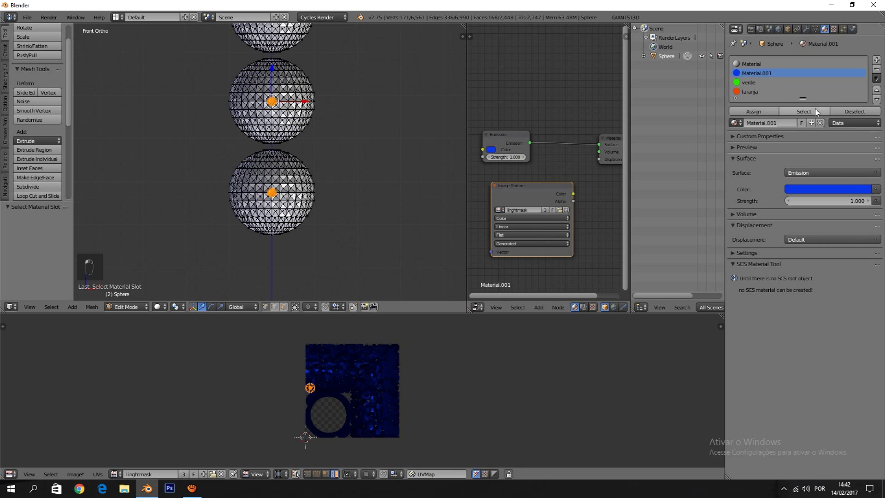
# In wireframe, box-deselect the upper two bulbs and assign the laranja material to the bottom bulb
pyautogui.press('Tab')
pyautogui.press('Tab')
pyautogui.scroll(-4, 236, 61)
pyautogui.press('z')
pyautogui.press('b')
pyautogui.moveTo(236, 62); pyautogui.dragTo(299, 155, button='middle')
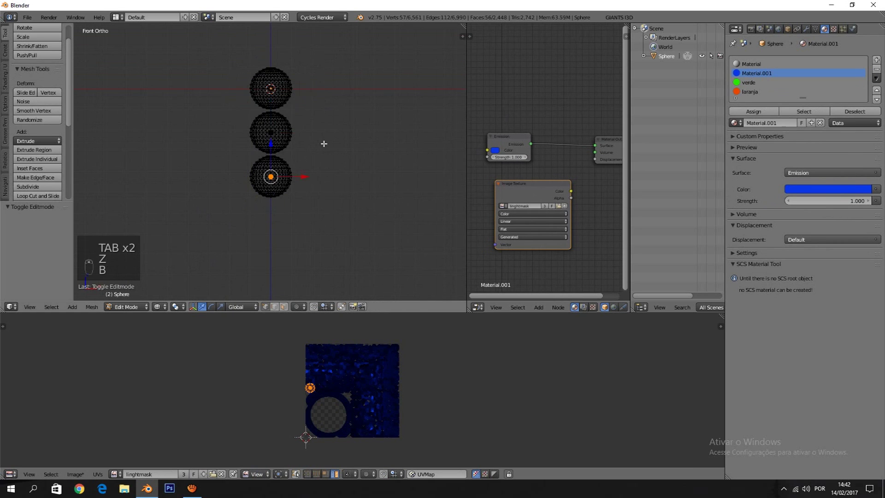
pyautogui.scroll(6, 300, 155)
pyautogui.click(752, 92)
pyautogui.click(754, 112)
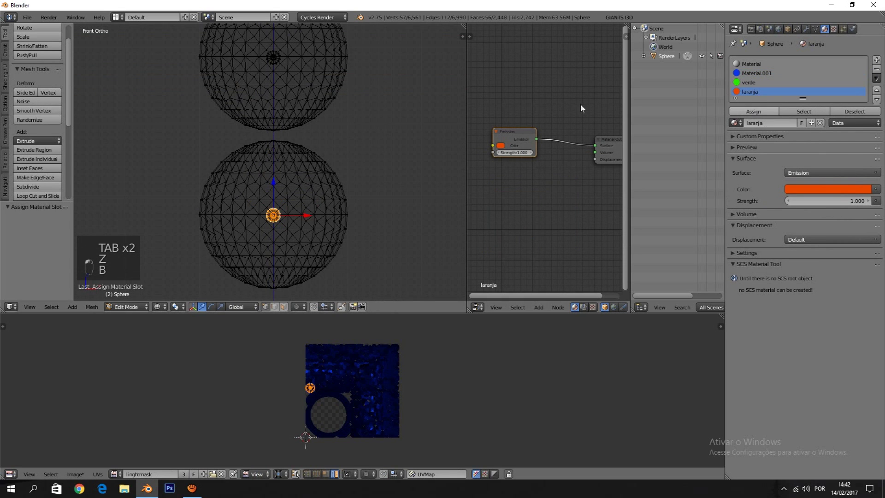
# Leave Edit Mode and check the three bulb colors from the front in rendered shading
pyautogui.scroll(3, 363, 118)
pyautogui.press('Tab')
pyautogui.hotkey('alt', 'z')
pyautogui.scroll(-5, 364, 118)
pyautogui.hotkey('shift', 'z')
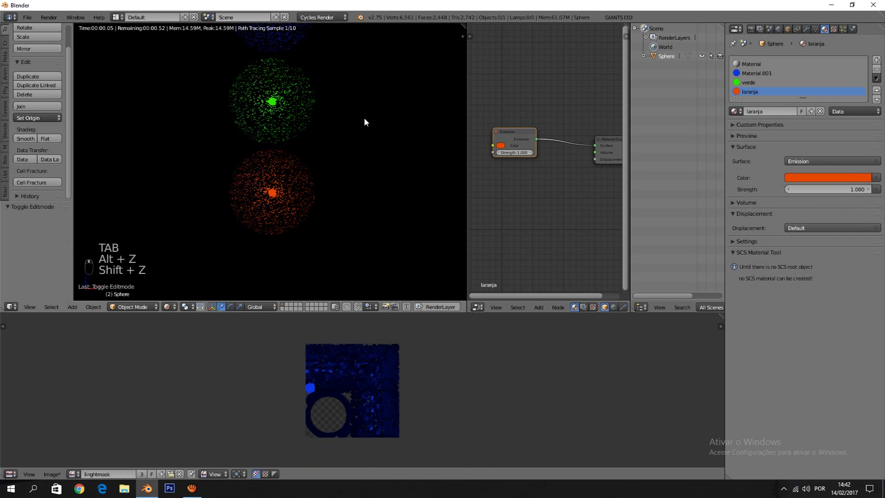
pyautogui.scroll(-2, 364, 117)
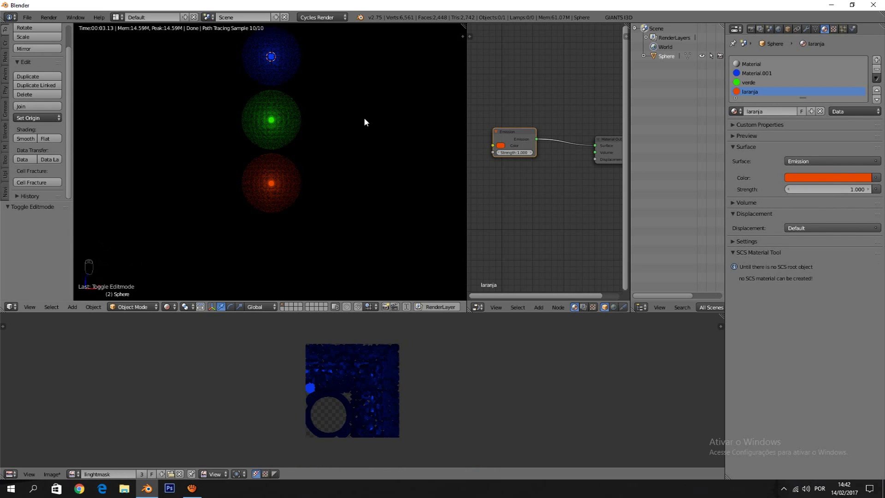
pyautogui.keyDown('shift'); pyautogui.moveTo(364, 119); pyautogui.dragTo(363, 160, button='middle'); pyautogui.keyUp('shift')
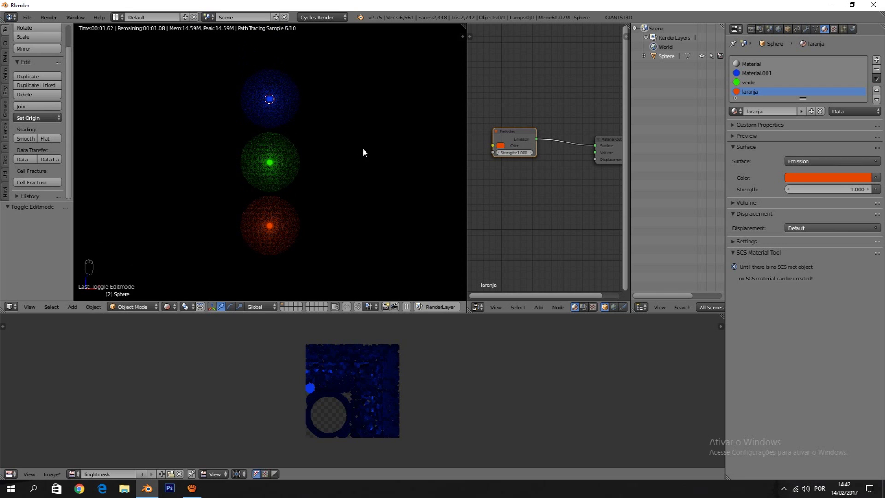
# Return to solid shading and inspect the stacked reflectors up close and from an angled view
pyautogui.press('z')
pyautogui.press('z')
pyautogui.press('z')
pyautogui.scroll(5, 364, 156)
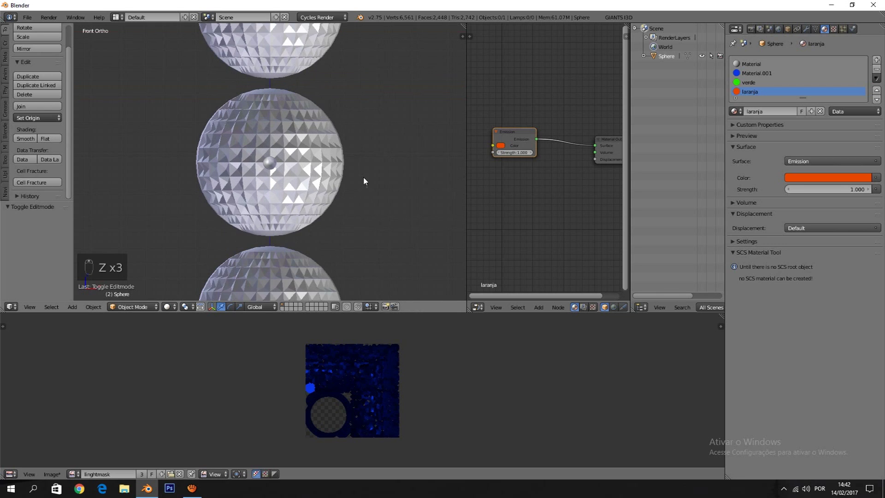
pyautogui.scroll(-5, 380, 134)
pyautogui.moveTo(402, 122); pyautogui.dragTo(415, 147, button='middle')
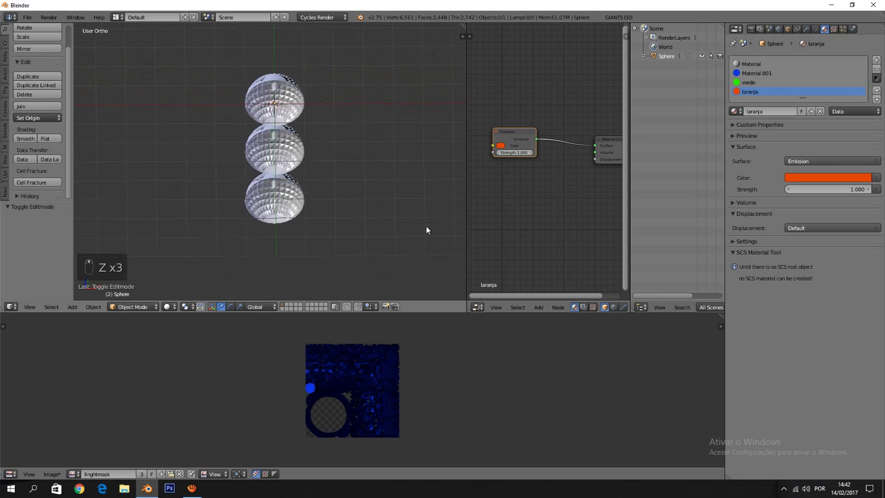
pyautogui.scroll(4, 456, 185)
pyautogui.scroll(2, 526, 158)
pyautogui.scroll(3, 526, 166)
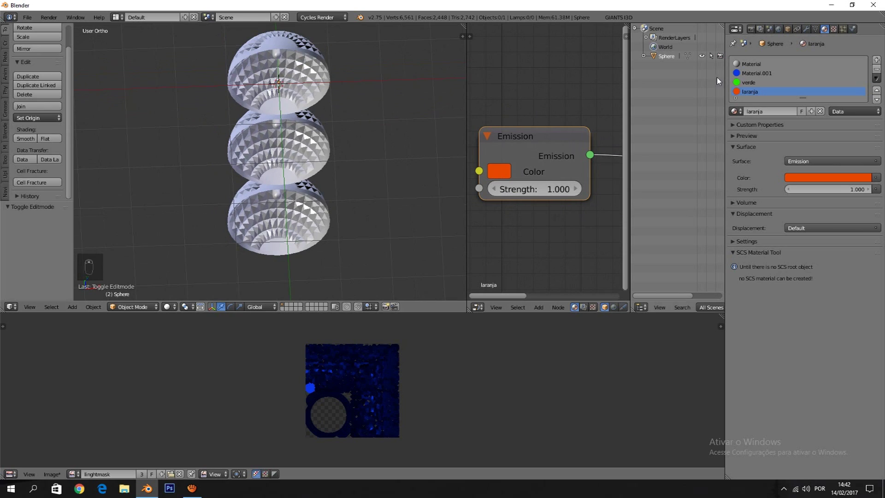
# Set the Material.001 Emission strength to 4 and preview the brightness from the front in rendered shading
pyautogui.click(750, 73)
pyautogui.scroll(-2, 535, 204)
pyautogui.click(535, 194)
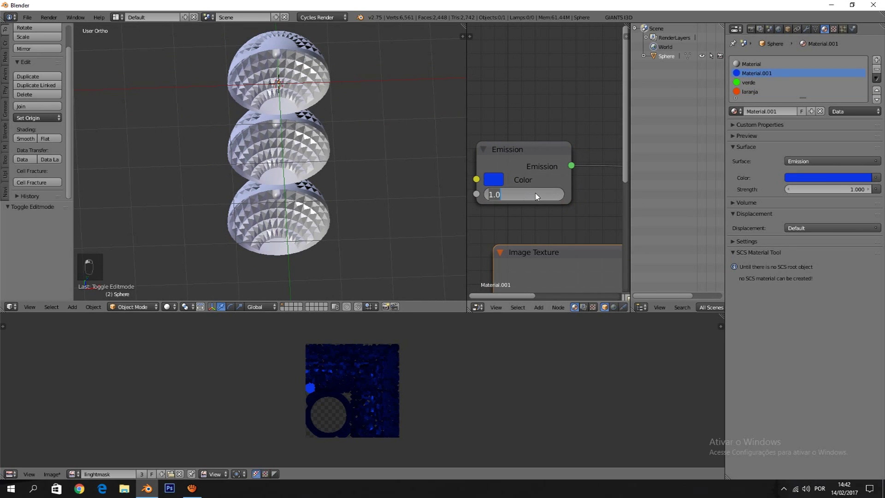
pyautogui.press('Return')
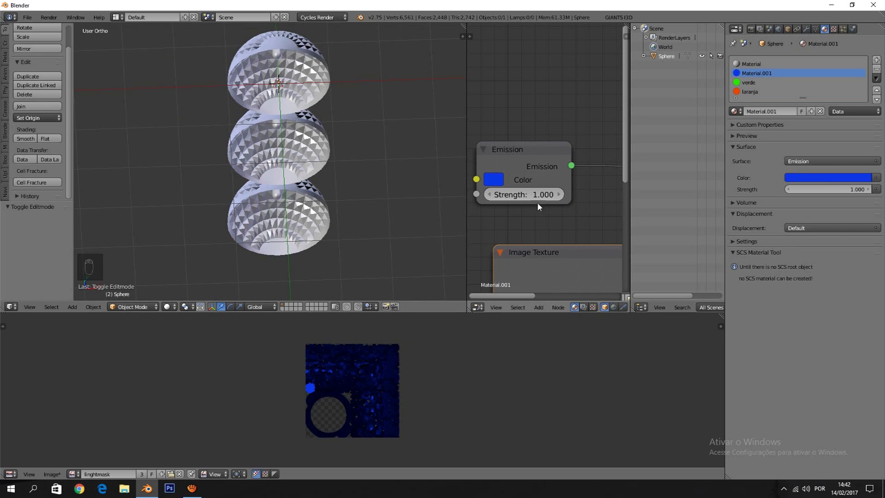
pyautogui.click(540, 199)
pyautogui.write('4')
pyautogui.press('Return')
pyautogui.hotkey('shift', 'z')
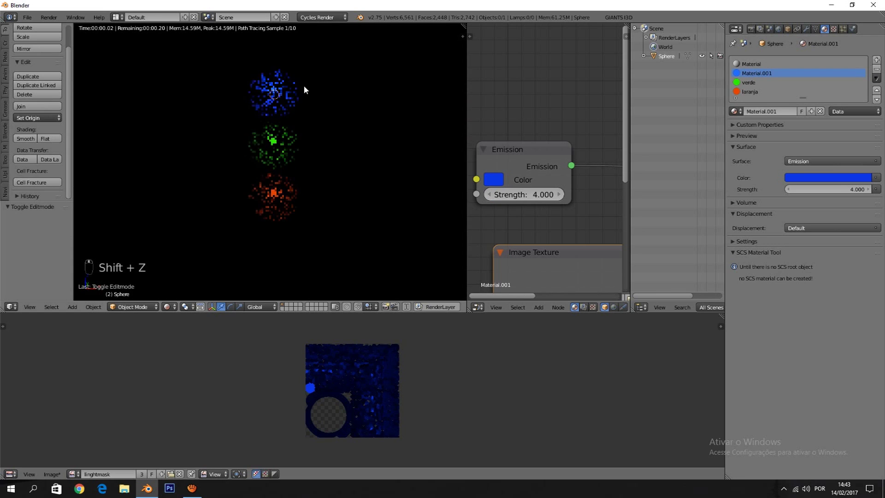
pyautogui.press('KP_1')
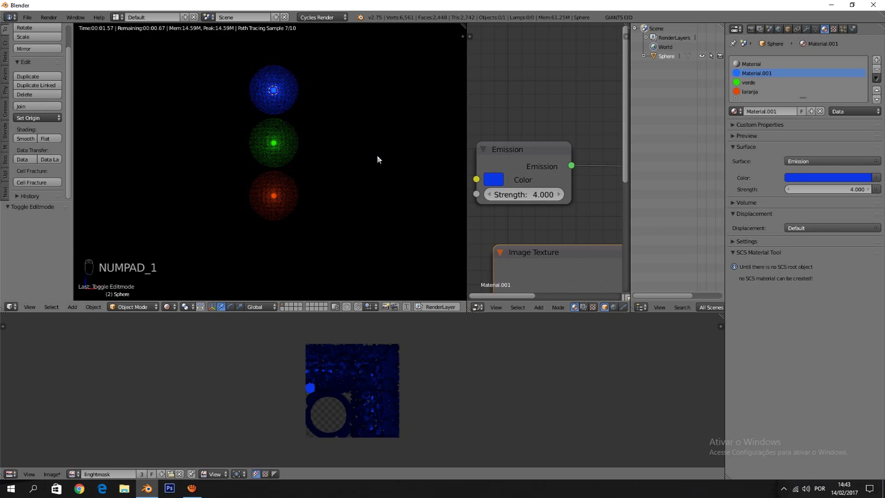
# Set the verde material's Emission strength to 0.4
pyautogui.click(763, 82)
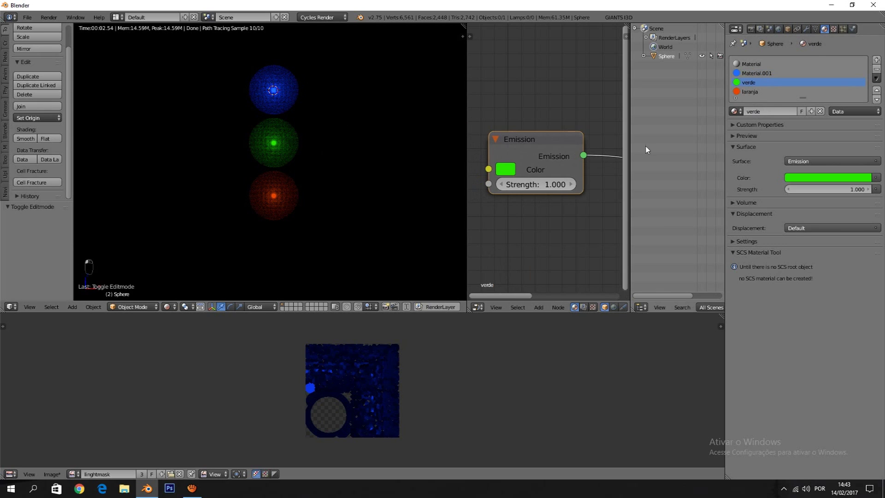
pyautogui.click(531, 184)
pyautogui.press('Left')
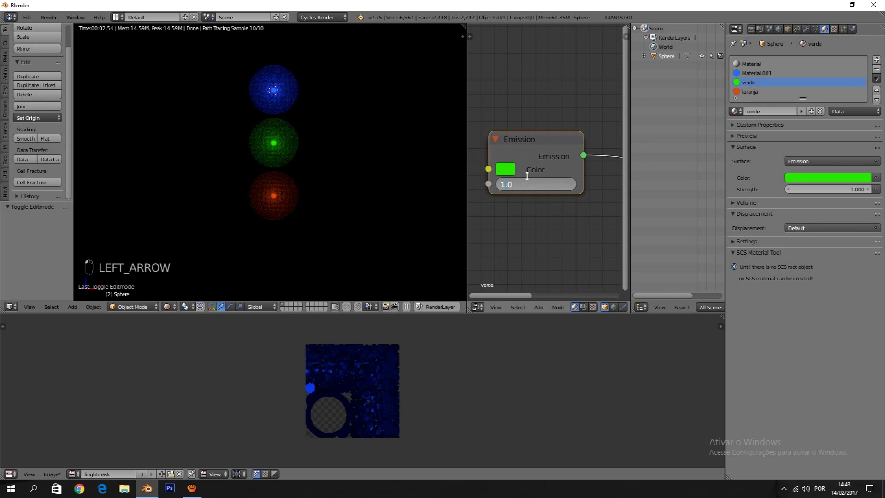
pyautogui.press('Right')
pyautogui.press('Right')
pyautogui.hotkey('shift', 'Left')
pyautogui.hotkey('shift', 'Left')
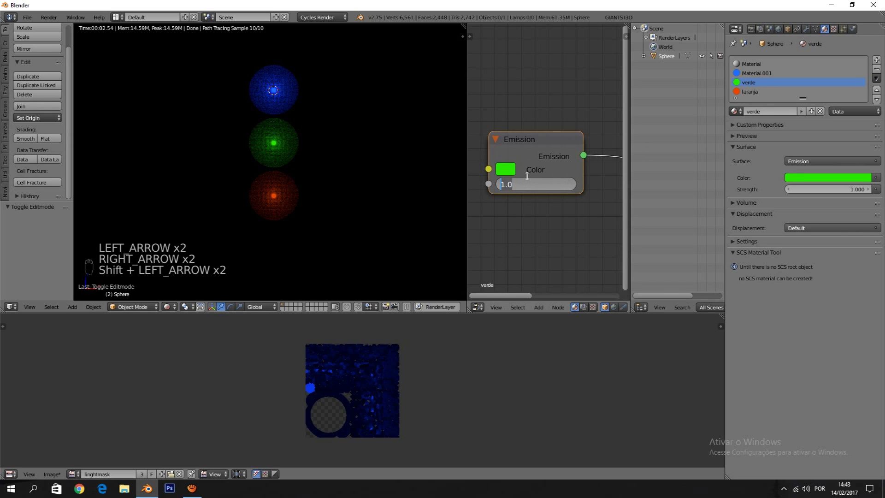
pyautogui.write('4')
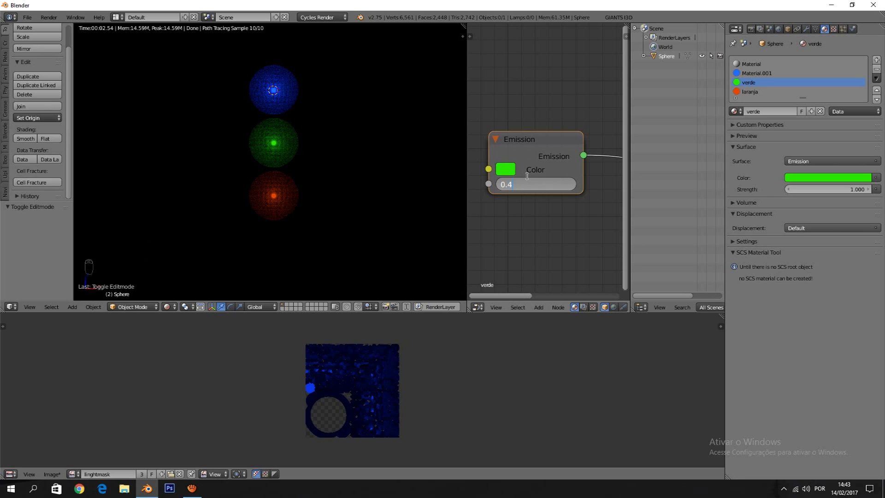
pyautogui.press('Return')
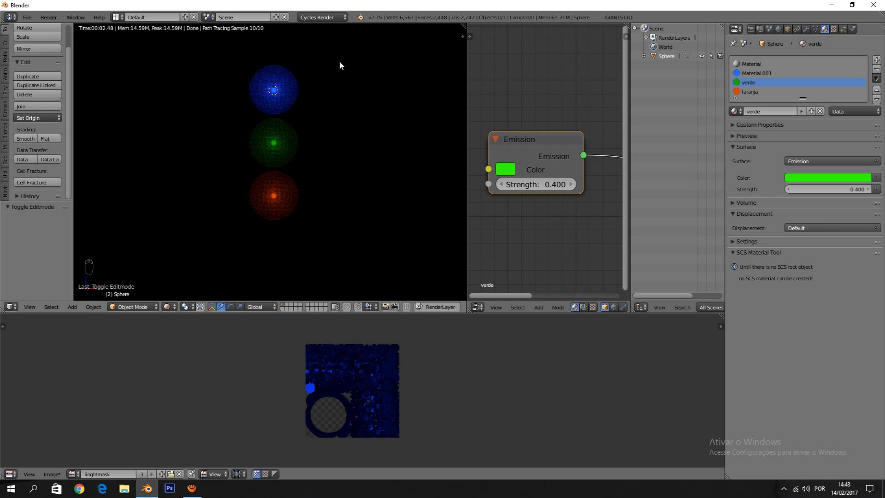
# Compare the brightness of the three rendered bulbs, then return to solid shading
pyautogui.scroll(2, 336, 84)
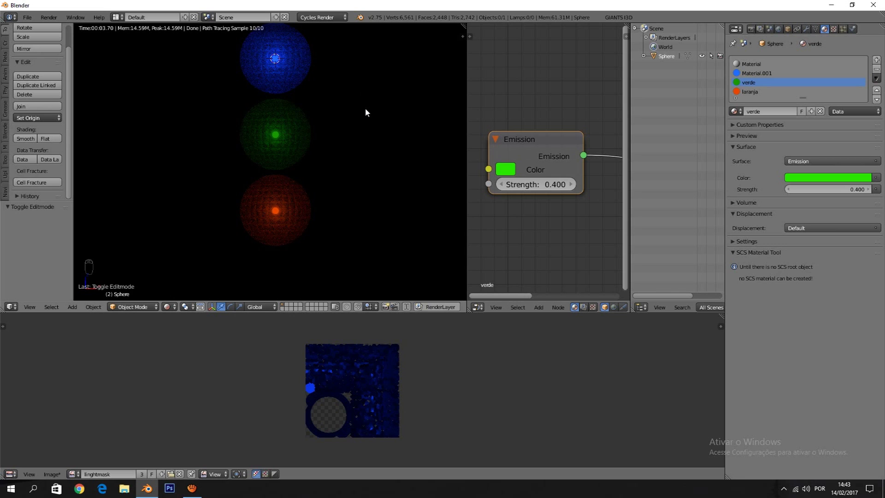
pyautogui.scroll(-2, 365, 109)
pyautogui.press('a')
pyautogui.press('z')
pyautogui.press('z')
pyautogui.press('z')
pyautogui.moveTo(387, 118); pyautogui.dragTo(340, 130, button='middle')
# Select the entire mesh in Edit Mode and view it from the front
pyautogui.press('Tab')
pyautogui.press('a')
pyautogui.press('a')
pyautogui.press('a')
pyautogui.press('a')
pyautogui.press('a')
pyautogui.press('a')
pyautogui.press('a')
pyautogui.press('KP_1')
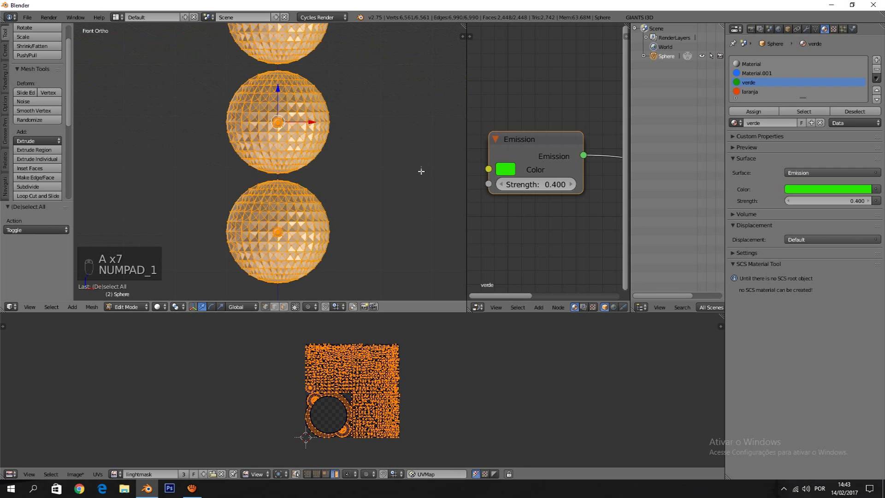
# Unwrap the selected mesh, take a closer look at the UV image and return to Object Mode
pyautogui.press('u')
pyautogui.press('u')
pyautogui.press('Return')
pyautogui.scroll(6, 369, 382)
pyautogui.press('Tab')
pyautogui.press('Tab')
pyautogui.press('Tab')
pyautogui.hotkey('alt', 'z')
pyautogui.hotkey('alt', 'z')
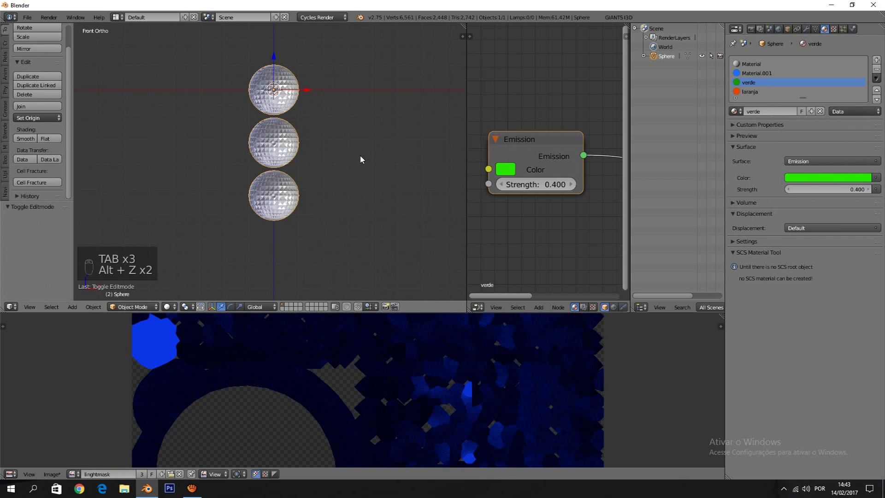
# Review the render sampling and bake settings and view the reflectors from an angle
pyautogui.scroll(1, 484, 115)
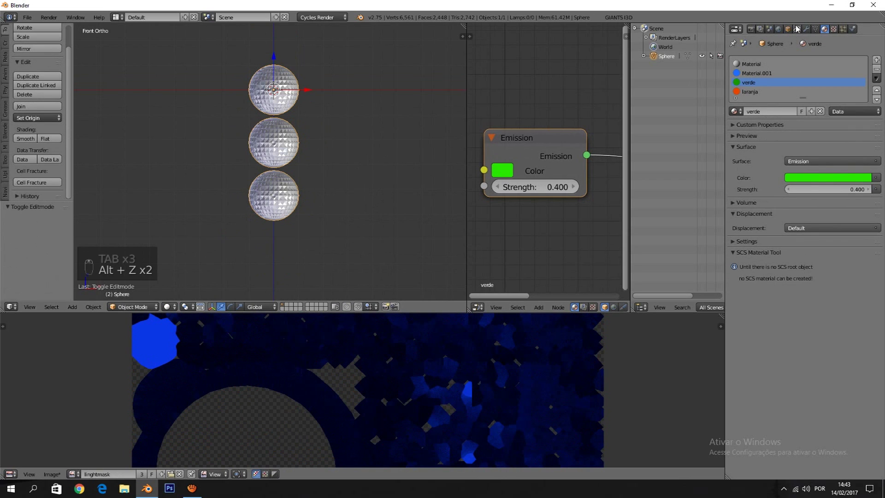
pyautogui.click(750, 29)
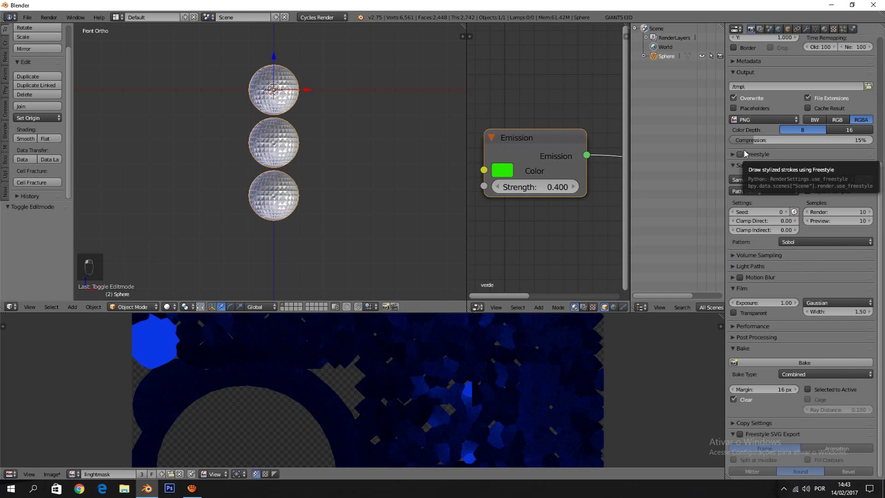
pyautogui.scroll(2, 65, 162)
pyautogui.scroll(3, 264, 180)
pyautogui.moveTo(265, 179); pyautogui.dragTo(322, 221, button='middle')
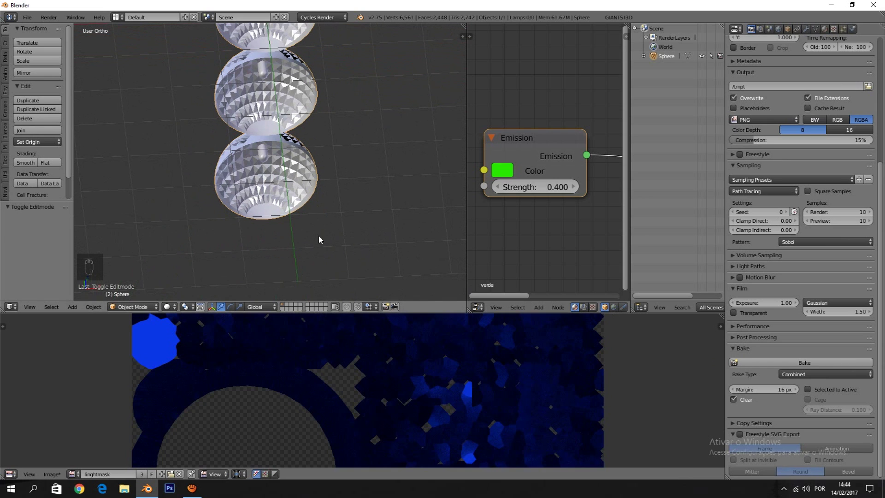
pyautogui.scroll(-3, 323, 231)
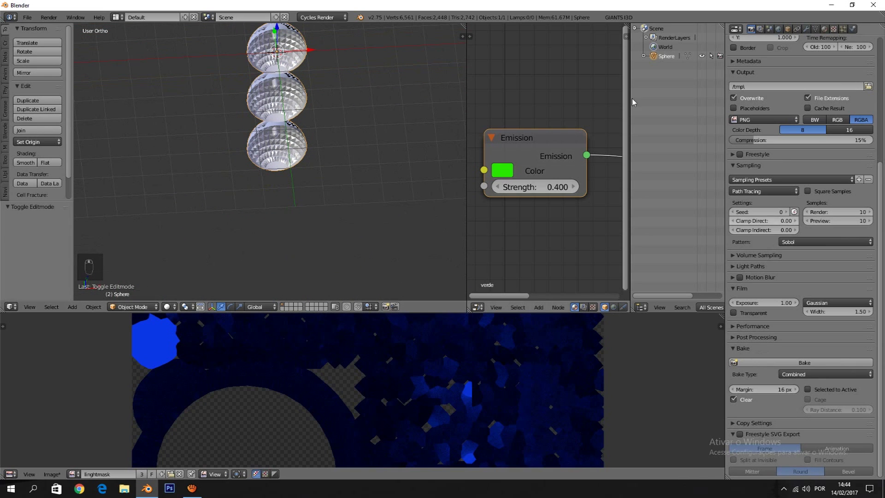
pyautogui.scroll(-1, 617, 99)
# Copy the Image Texture node from Material.001 and paste it into the verde and laranja materials
pyautogui.click(824, 29)
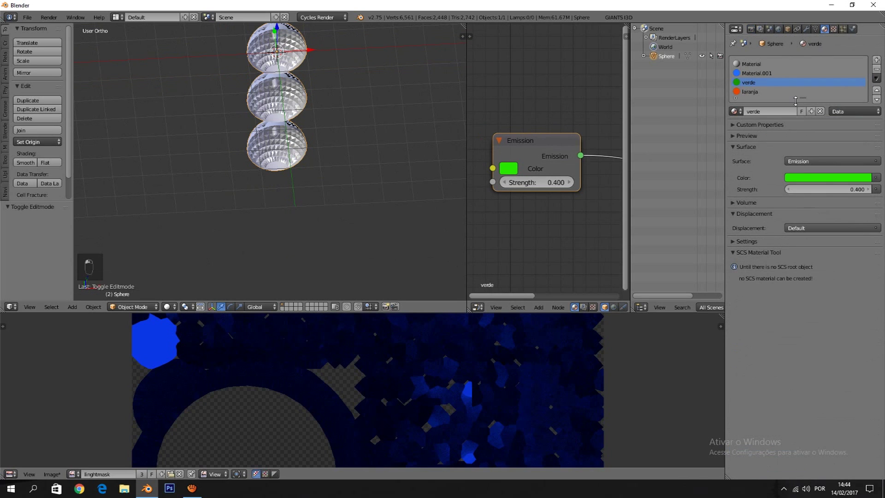
pyautogui.click(752, 64)
pyautogui.click(756, 72)
pyautogui.scroll(-2, 544, 193)
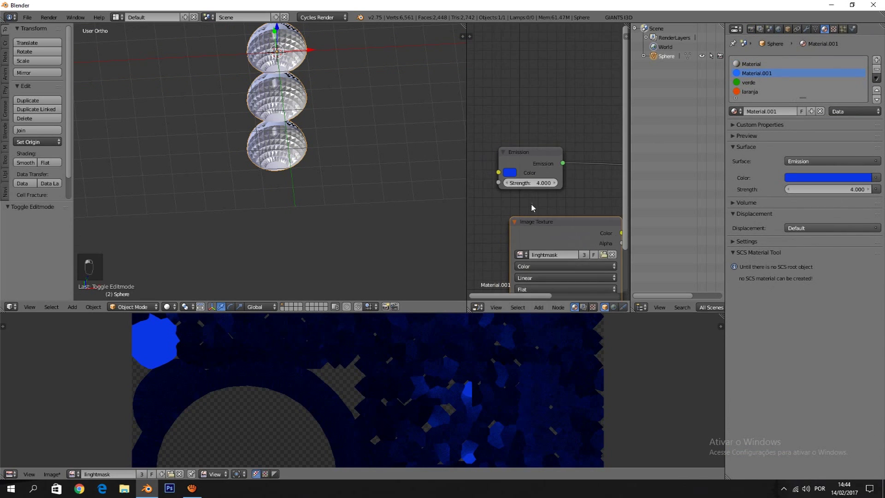
pyautogui.hotkey('ctrl', 'c')
pyautogui.click(748, 82)
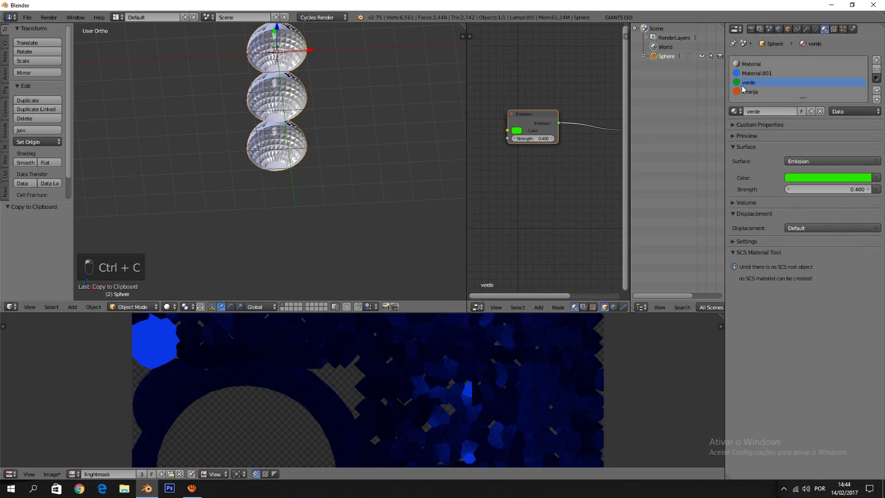
pyautogui.hotkey('ctrl', 'v')
pyautogui.click(750, 91)
pyautogui.hotkey('ctrl', 'v')
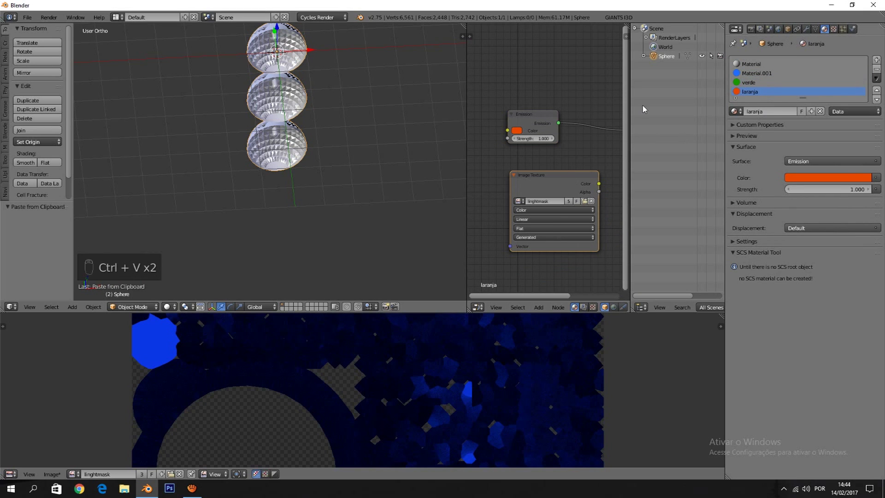
pyautogui.moveTo(368, 134); pyautogui.dragTo(373, 106, button='middle')
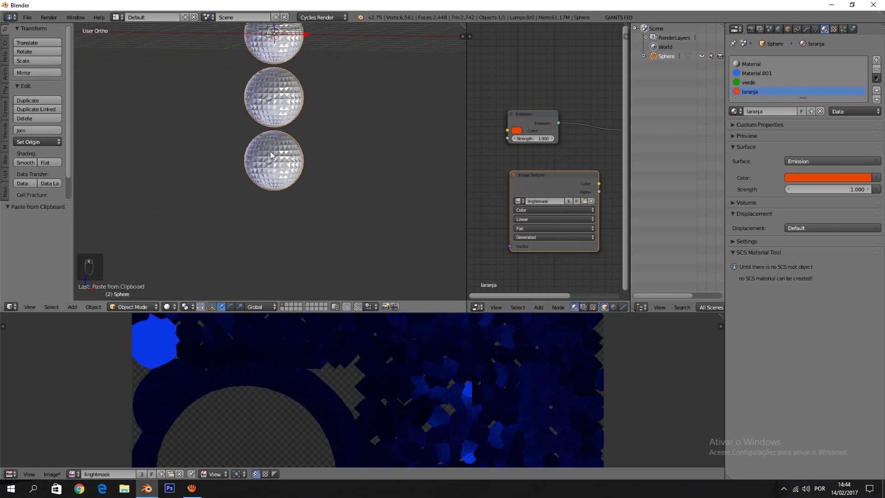
# Try separating the whole reflector mesh into objects by material and return to Object Mode
pyautogui.press('a')
pyautogui.press('a')
pyautogui.press('a')
pyautogui.press('Tab')
pyautogui.press('a')
pyautogui.press('a')
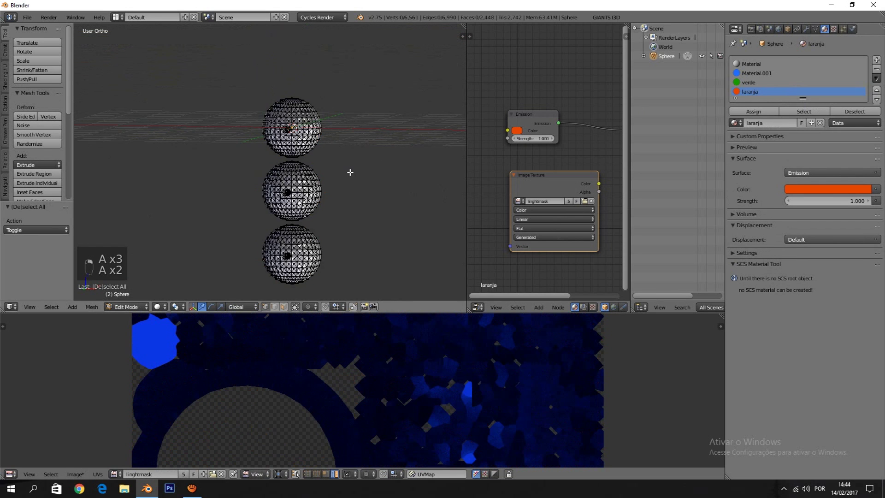
pyautogui.press('a')
pyautogui.press('a')
pyautogui.moveTo(349, 171); pyautogui.dragTo(357, 199, button='middle')
pyautogui.press('p')
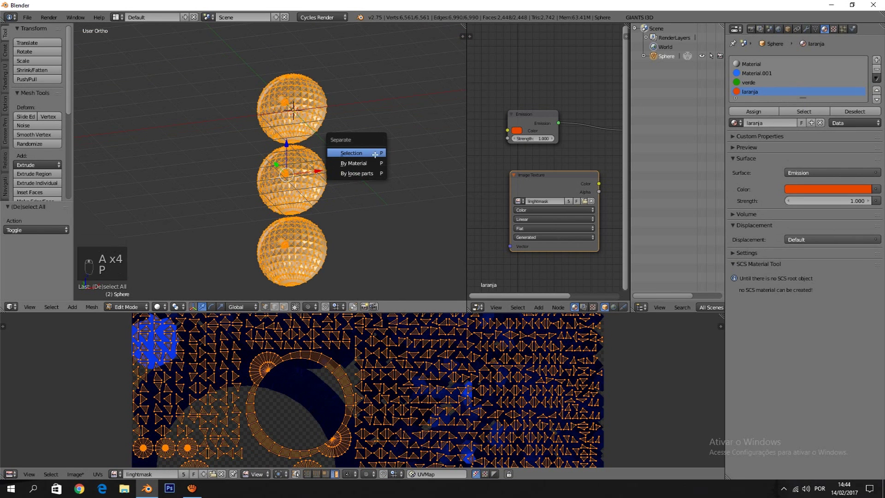
pyautogui.click(369, 162)
pyautogui.press('Tab')
pyautogui.moveTo(337, 165); pyautogui.dragTo(298, 173, button='middle')
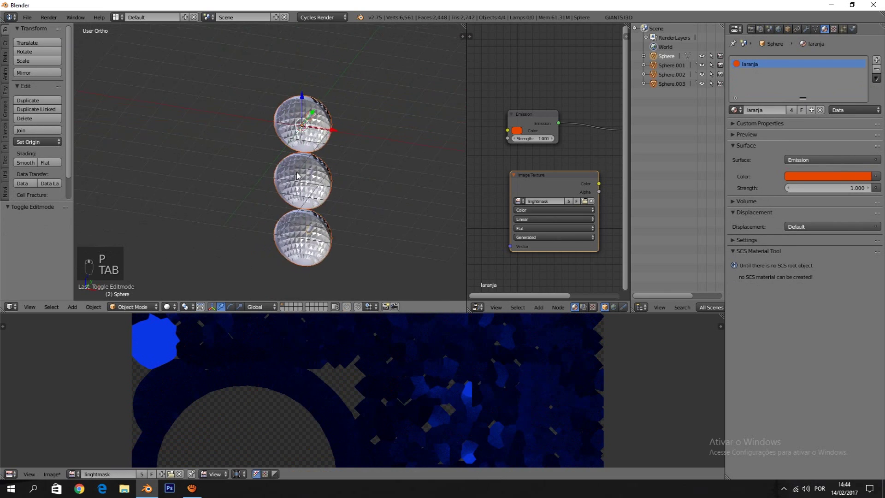
# Pick individual separated parts to check them, and undo the selections together with the separation by material
pyautogui.scroll(3, 300, 177)
pyautogui.rightClick(335, 183)
pyautogui.scroll(-4, 327, 161)
pyautogui.rightClick(302, 128)
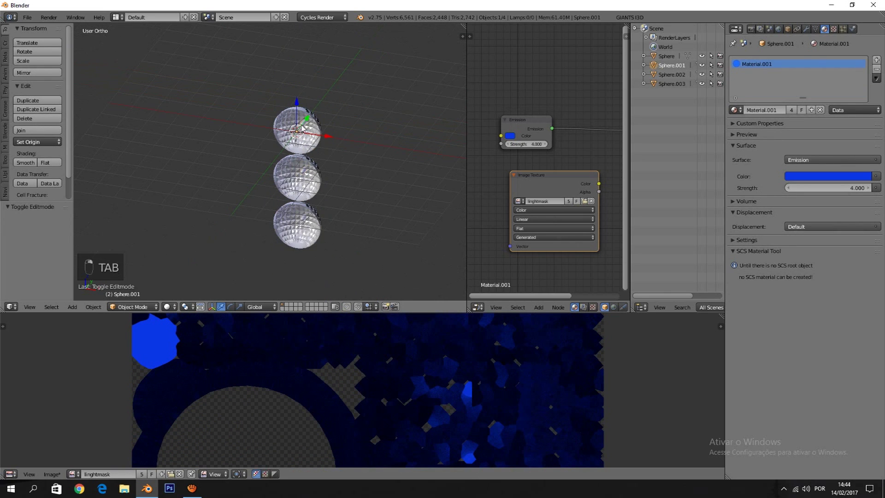
pyautogui.hotkey('ctrl', 'z')
pyautogui.hotkey('ctrl', 'z')
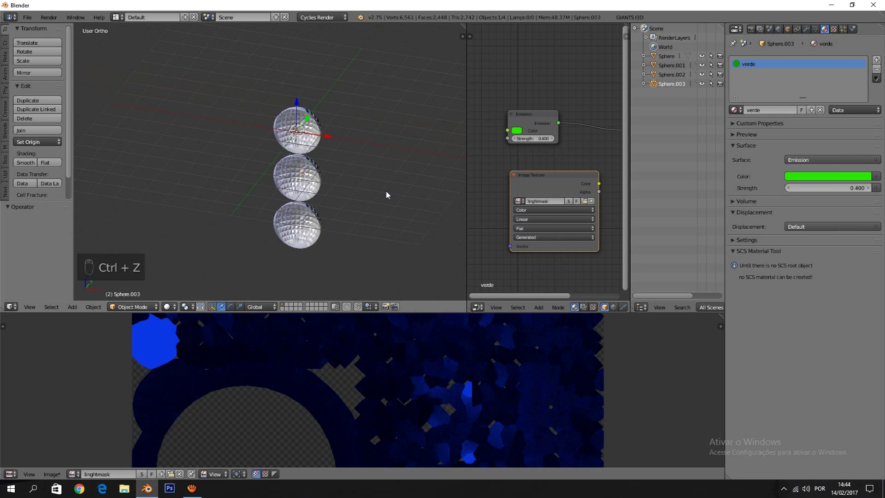
pyautogui.hotkey('ctrl', 'z')
pyautogui.scroll(4, 364, 212)
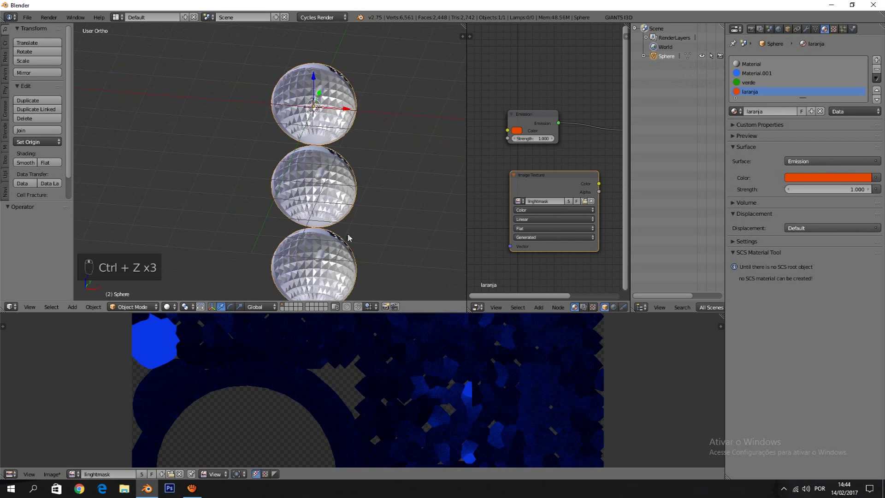
# Examine the joined reflectors up close and their full UV layout, comparing Object Mode and Edit Mode
pyautogui.press('z')
pyautogui.press('Tab')
pyautogui.press('Tab')
pyautogui.press('z')
pyautogui.press('Tab')
pyautogui.scroll(-2, 348, 218)
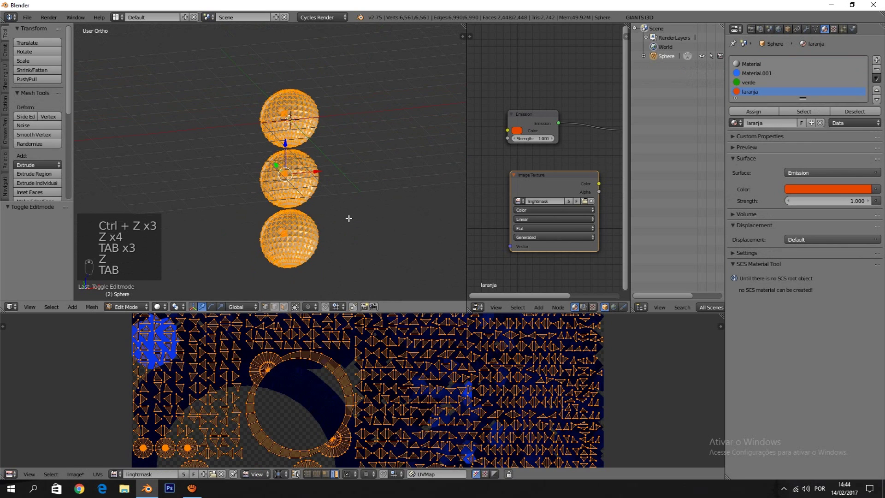
pyautogui.press('Tab')
pyautogui.scroll(8, 289, 208)
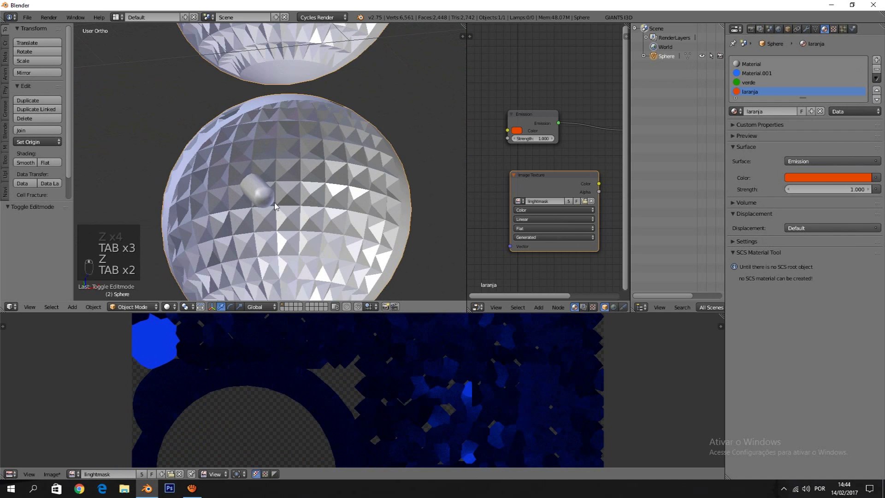
pyautogui.scroll(-5, 358, 201)
pyautogui.press('Tab')
pyautogui.press('Tab')
pyautogui.press('Tab')
pyautogui.press('Tab')
pyautogui.press('Tab')
pyautogui.scroll(-1, 417, 192)
pyautogui.scroll(-6, 405, 354)
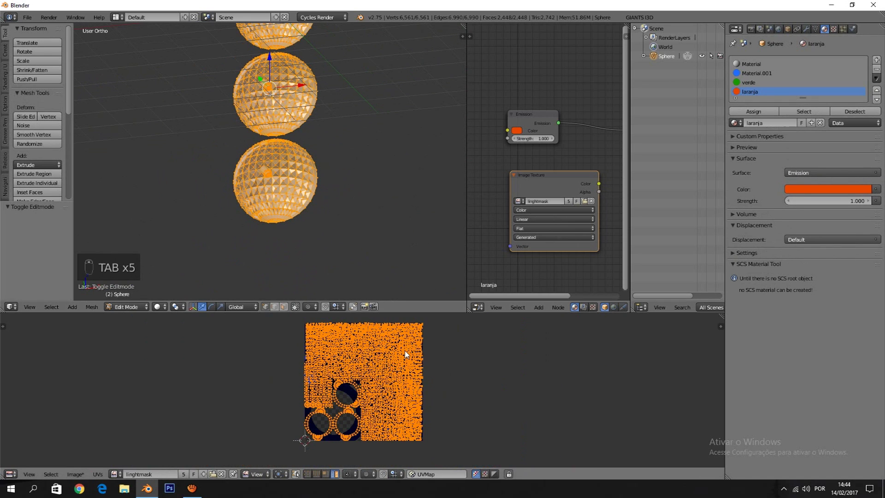
# Bake the Combined lighting of the reflectors in Object Mode with a 16 px margin and look over the image
pyautogui.press('Tab')
pyautogui.click(751, 29)
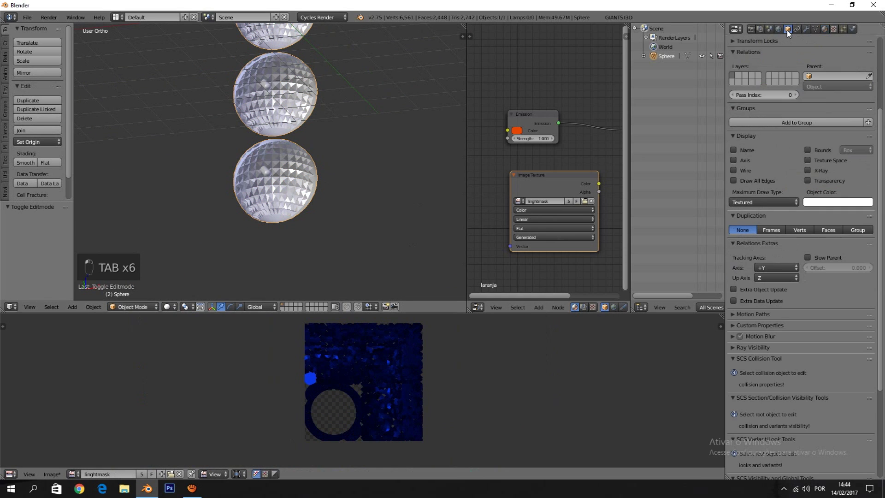
pyautogui.scroll(-8, 756, 115)
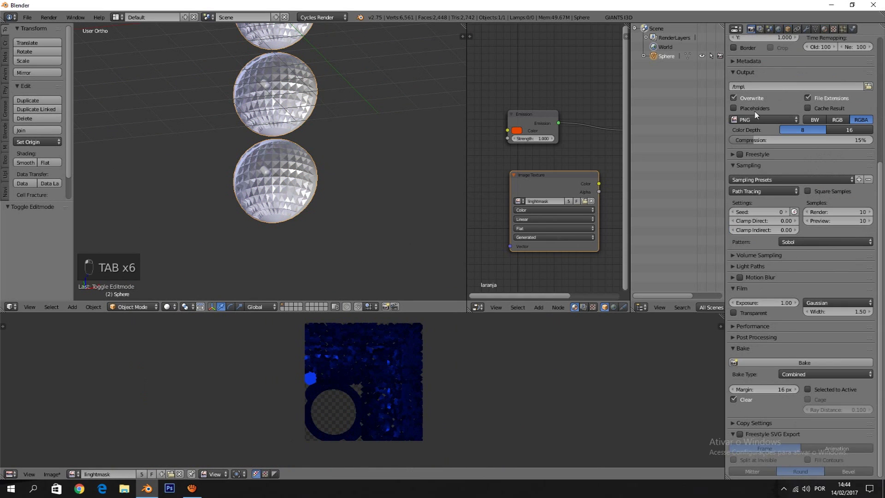
pyautogui.click(802, 363)
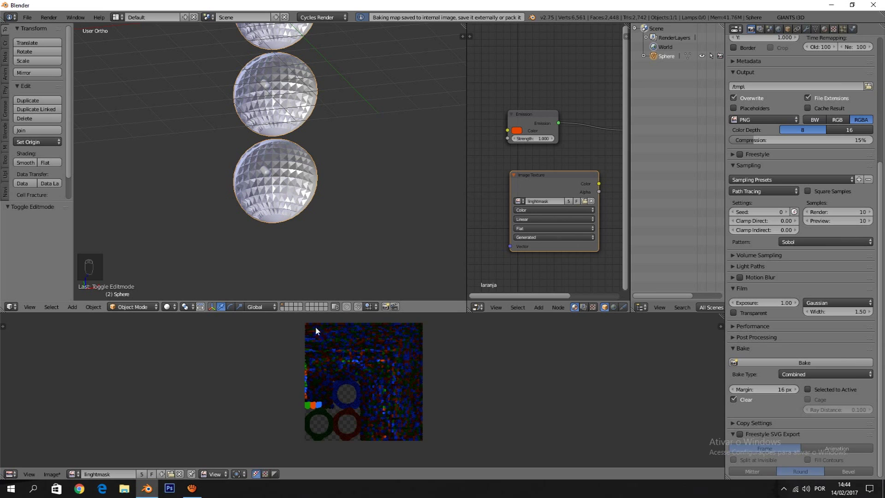
pyautogui.scroll(5, 411, 396)
pyautogui.scroll(-5, 412, 395)
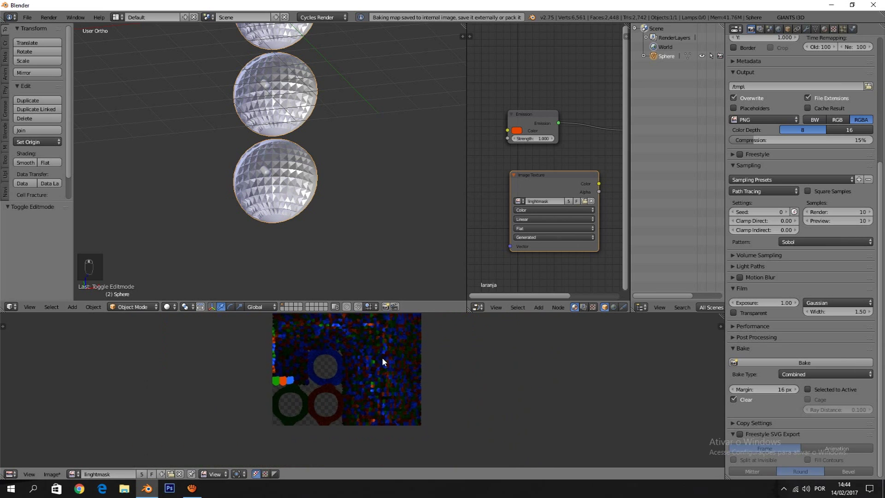
# Display the reflectors with Textured shading and check them in Object Mode and Edit Mode
pyautogui.hotkey('alt', 'z')
pyautogui.scroll(-1, 334, 191)
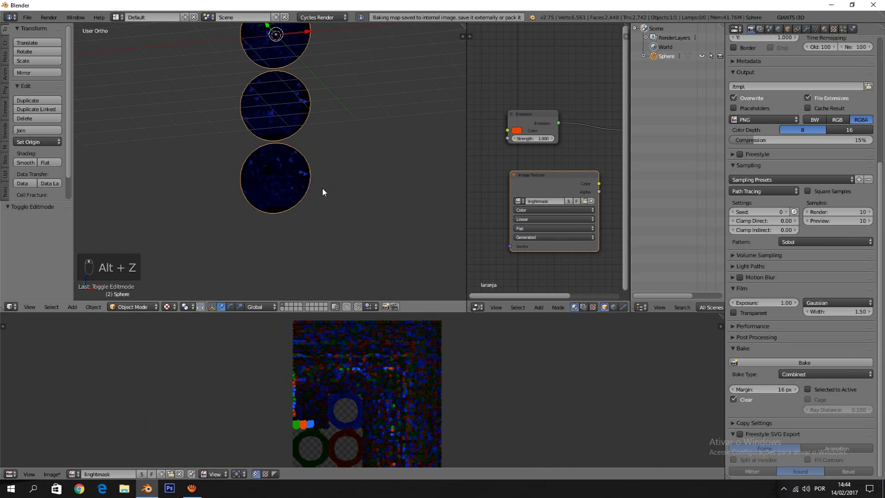
pyautogui.hotkey('alt', 'z')
pyautogui.hotkey('alt', 'z')
pyautogui.press('Tab')
pyautogui.press('Tab')
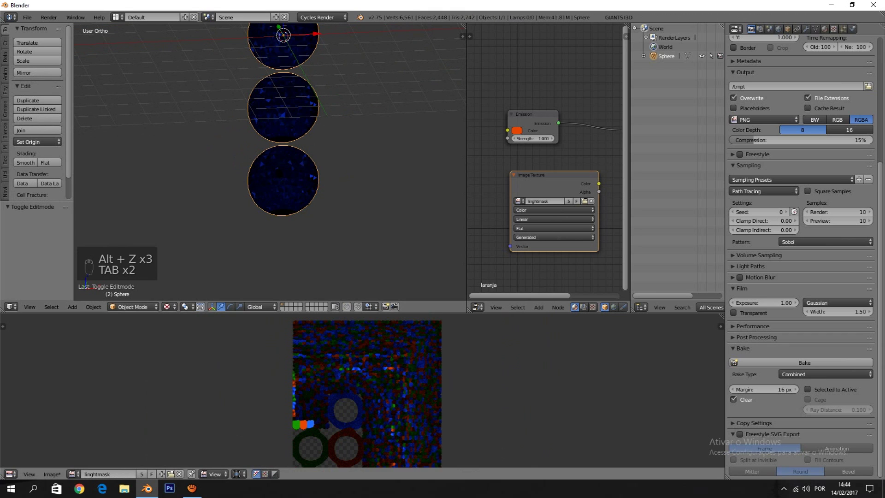
pyautogui.hotkey('alt', 'z')
pyautogui.hotkey('alt', 'z')
pyautogui.press('Tab')
pyautogui.hotkey('alt', 'z')
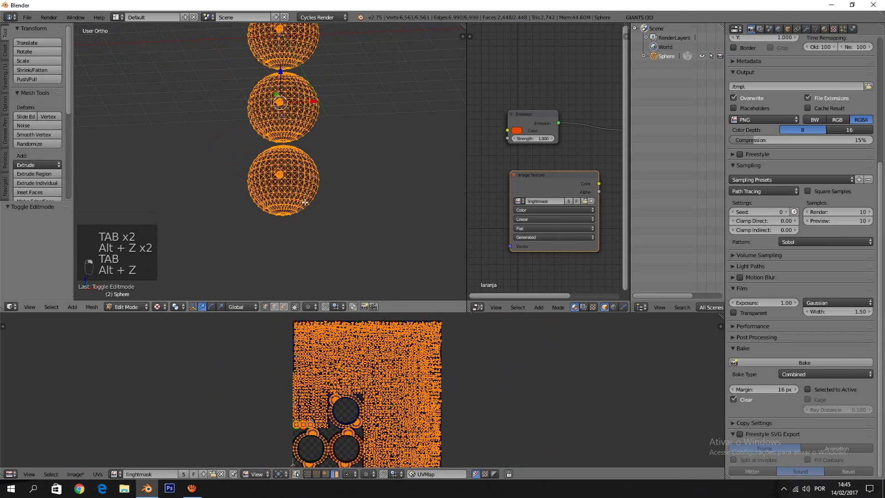
pyautogui.press('Tab')
pyautogui.press('Tab')
pyautogui.press('Tab')
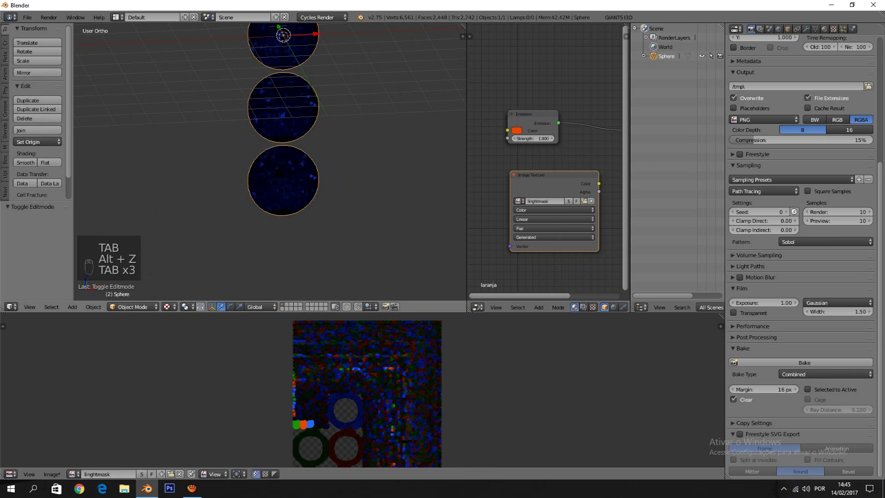
# Review the mesh's UV map list and the settings of laranja's Image Texture node
pyautogui.click(817, 29)
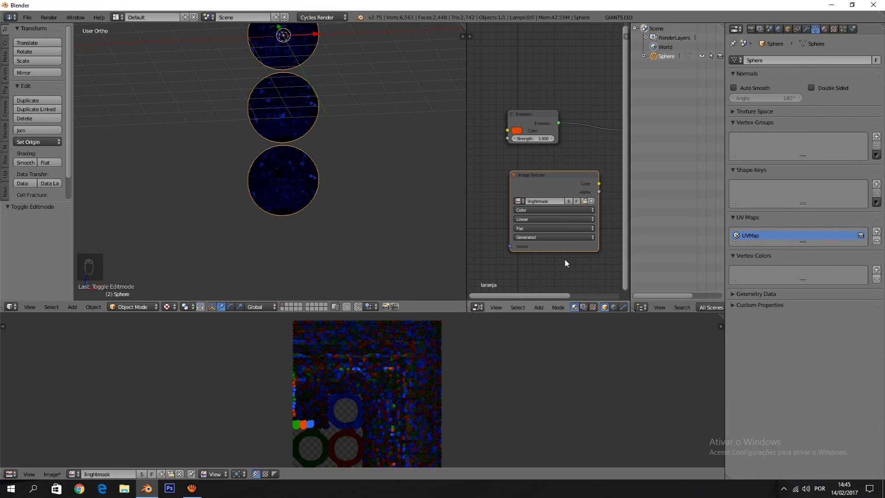
pyautogui.scroll(1, 585, 235)
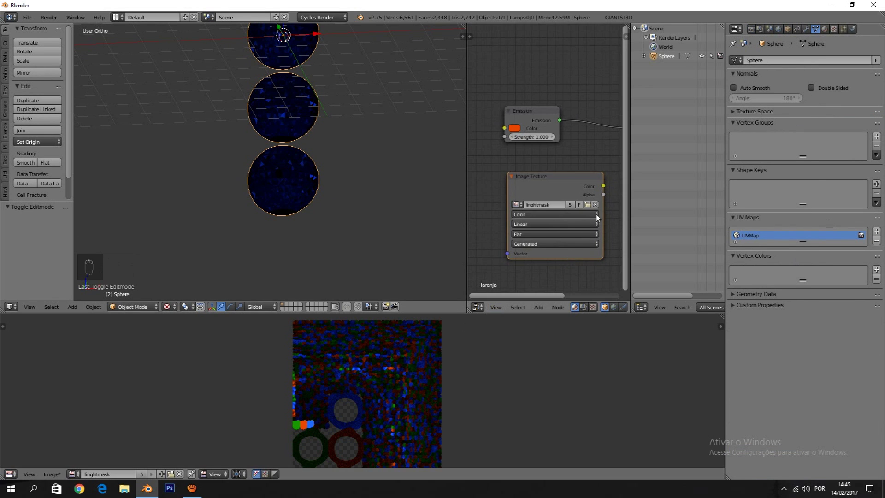
pyautogui.click(835, 29)
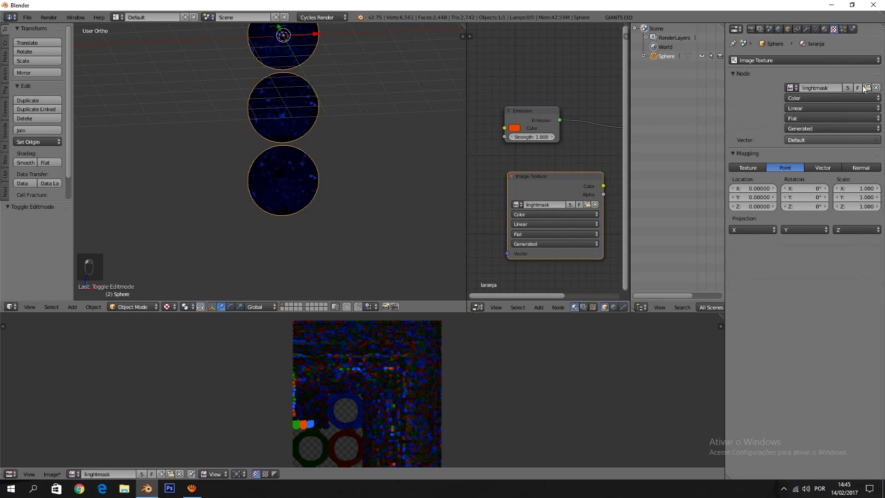
pyautogui.click(791, 88)
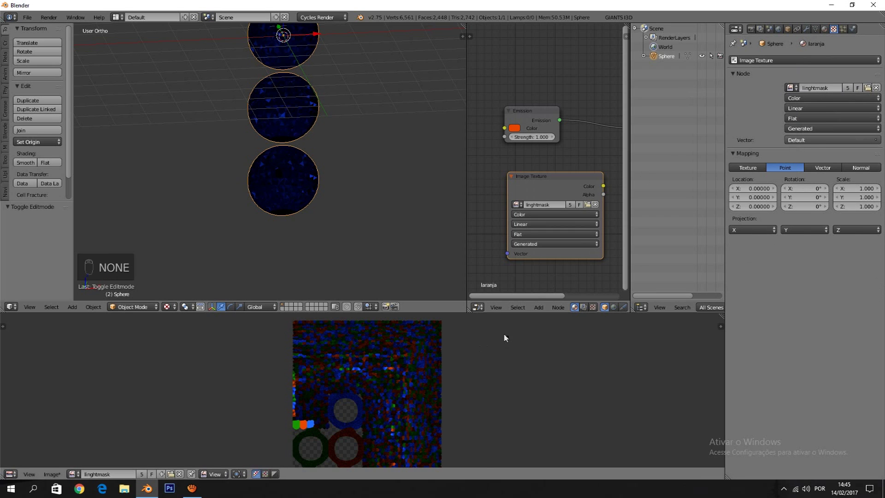
# Reselect the linghtmask image in laranja's Image Texture node and refresh the mesh display
pyautogui.scroll(2, 488, 344)
pyautogui.scroll(2, 529, 277)
pyautogui.click(514, 213)
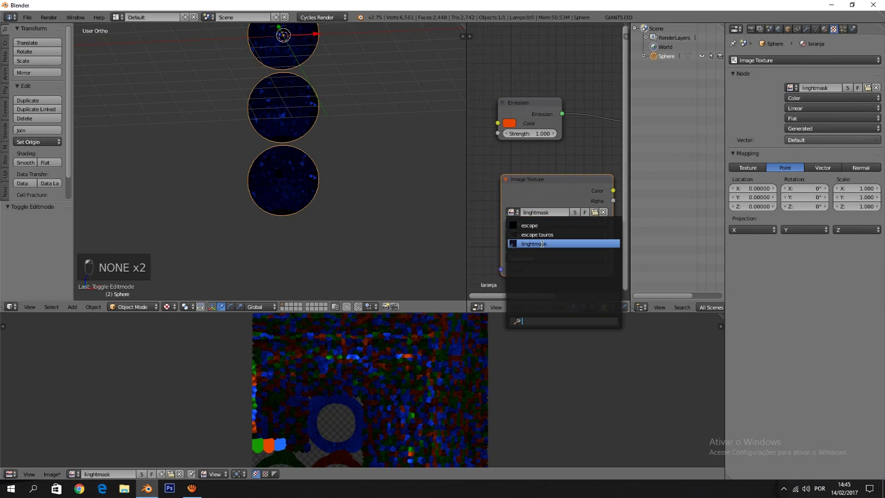
pyautogui.click(543, 242)
pyautogui.press('Tab')
pyautogui.press('Tab')
# Examine the textured reflectors from several angles and compare them with solid shading
pyautogui.scroll(-3, 323, 197)
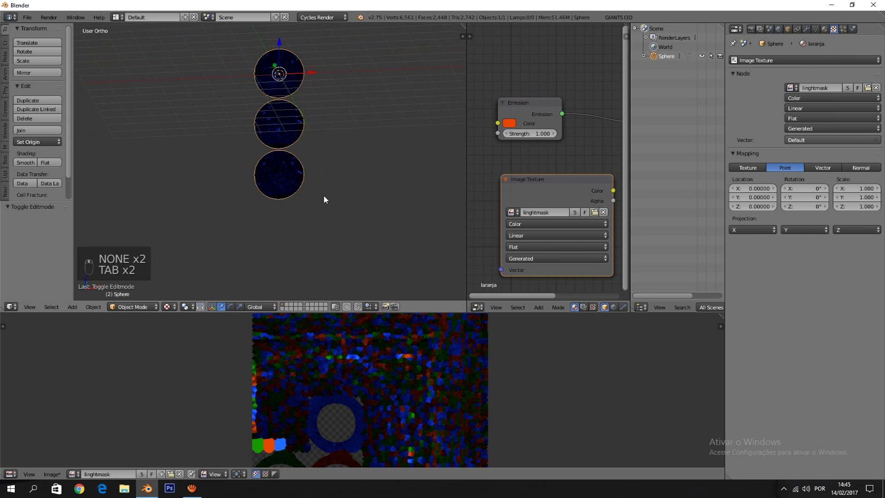
pyautogui.moveTo(323, 197); pyautogui.dragTo(280, 218, button='middle')
pyautogui.scroll(3, 280, 218)
pyautogui.scroll(-3, 347, 209)
pyautogui.scroll(3, 314, 173)
pyautogui.moveTo(346, 208)
pyautogui.mouseDown(button='middle')
pyautogui.moveTo(313, 172)
pyautogui.moveTo(356, 162)
pyautogui.mouseUp(button='middle')
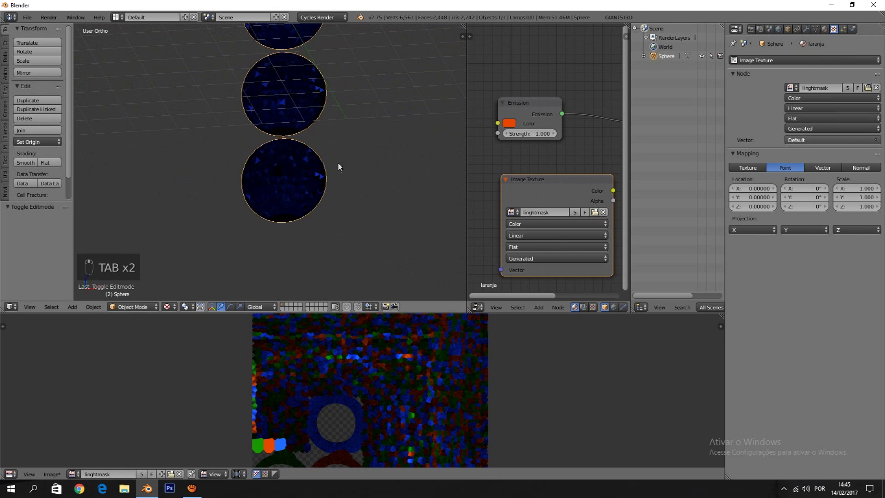
pyautogui.hotkey('alt', 'z')
pyautogui.hotkey('alt', 'z')
# Inspect how the whole mesh's UV faces lie over the baked image and return to Object Mode
pyautogui.press('Tab')
pyautogui.press('a')
pyautogui.press('a')
pyautogui.scroll(6, 400, 416)
pyautogui.scroll(2, 401, 416)
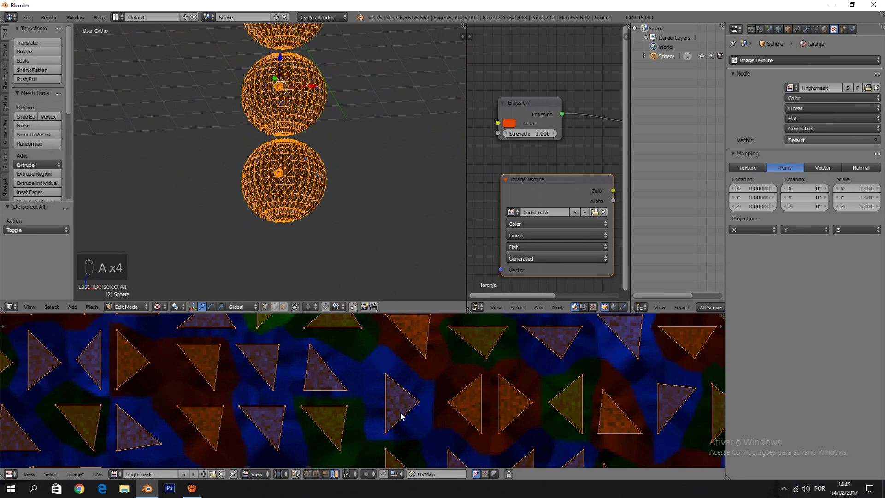
pyautogui.scroll(-12, 401, 416)
pyautogui.press('Tab')
pyautogui.scroll(-2, 410, 398)
pyautogui.press('Tab')
pyautogui.press('Tab')
pyautogui.scroll(4, 345, 192)
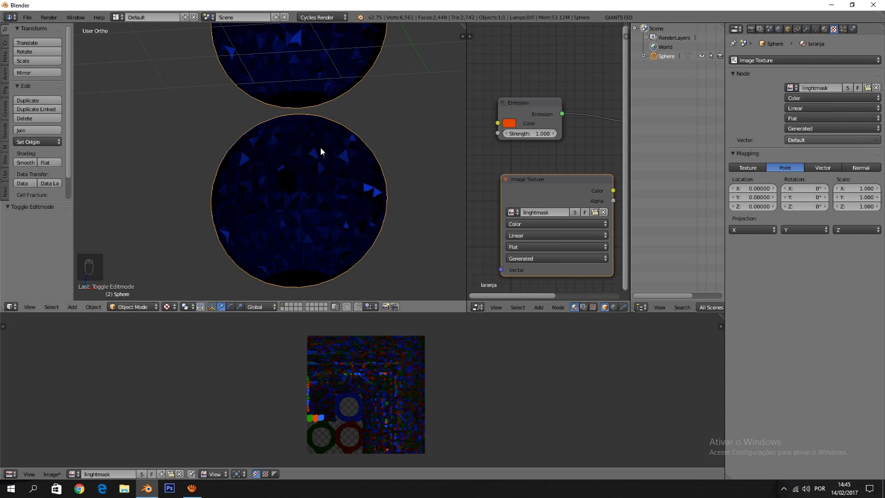
# Save the scene as untitled.blend in the Desktop folder
pyautogui.hotkey('ctrl', 's')
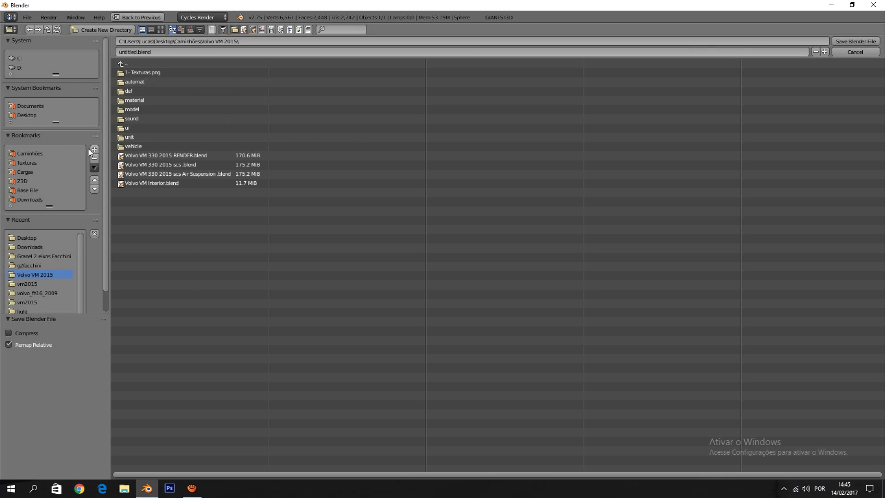
pyautogui.click(35, 115)
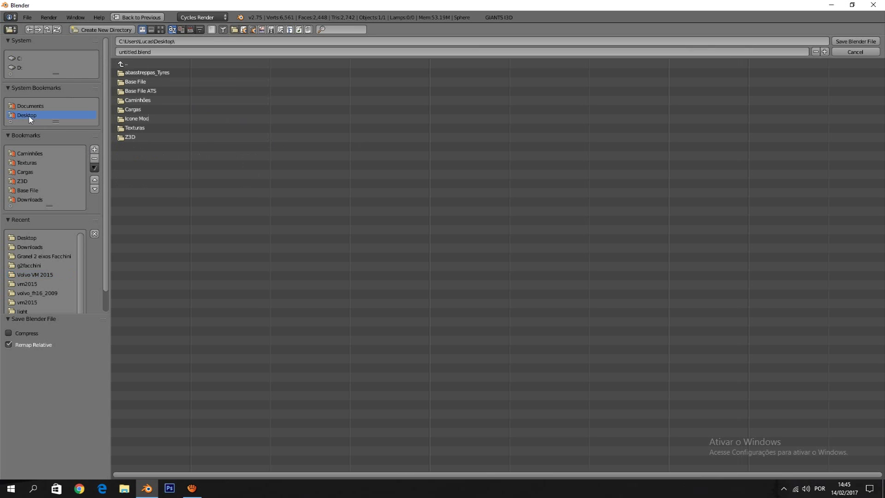
pyautogui.click(855, 41)
# Close Blender and reopen untitled.blend from the desktop
pyautogui.click(873, 5)
pyautogui.click(12, 218)
pyautogui.doubleClick(13, 218)
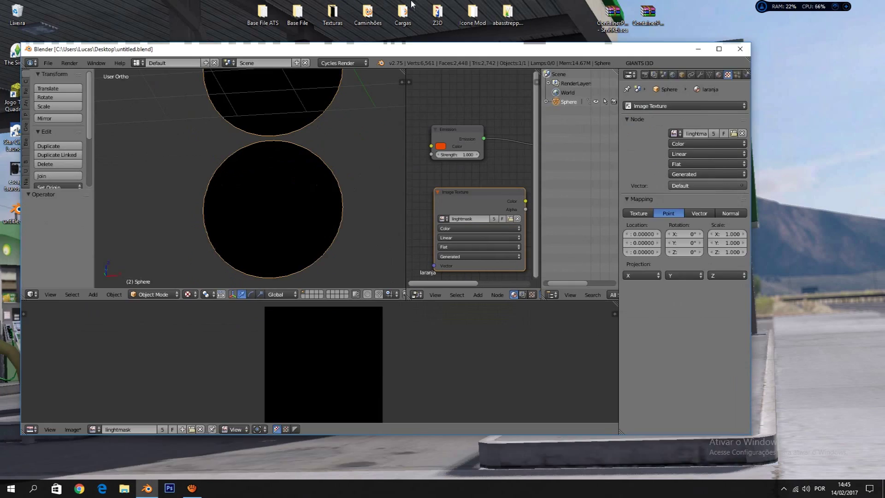
pyautogui.press('Tab')
pyautogui.press('Tab')
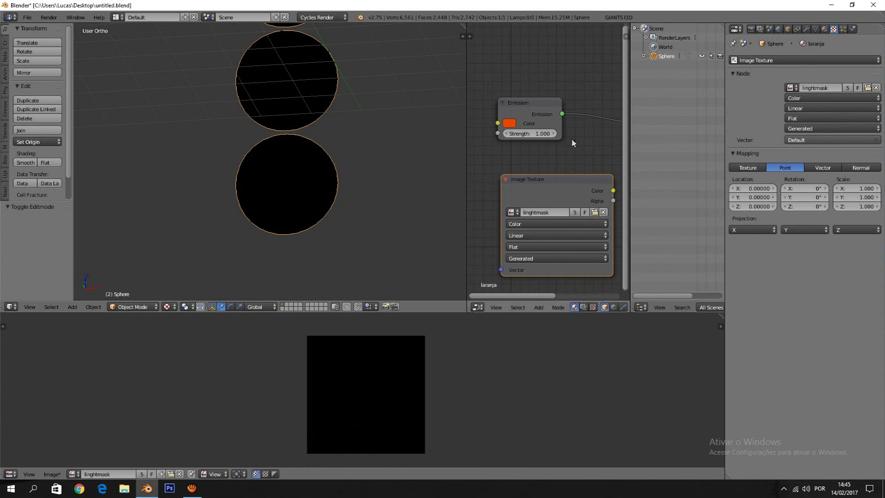
# Bake the reflectors' Combined lighting to the linghtmask image in the reopened file
pyautogui.click(751, 29)
pyautogui.scroll(-10, 761, 137)
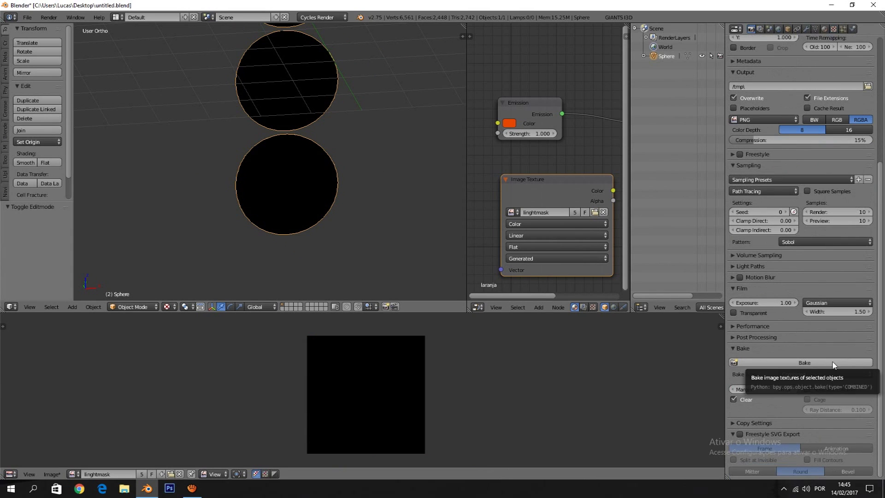
pyautogui.click(829, 363)
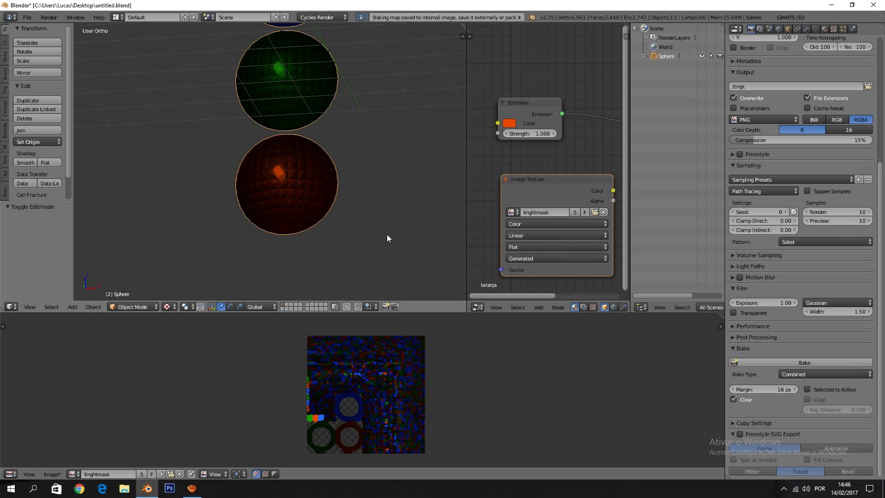
# Examine the baked blue, green and orange lighting on the three reflectors from several angles and distances
pyautogui.scroll(-4, 332, 147)
pyautogui.keyDown('shift'); pyautogui.scroll(1, 322, 131); pyautogui.keyUp('shift')
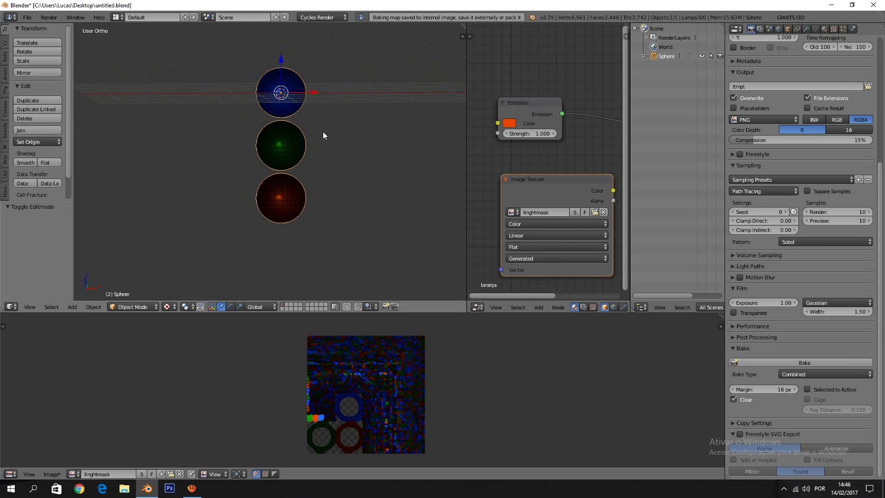
pyautogui.scroll(5, 323, 135)
pyautogui.moveTo(332, 143); pyautogui.dragTo(316, 157, button='middle')
pyautogui.scroll(-4, 286, 178)
pyautogui.scroll(4, 324, 140)
pyautogui.scroll(-2, 312, 149)
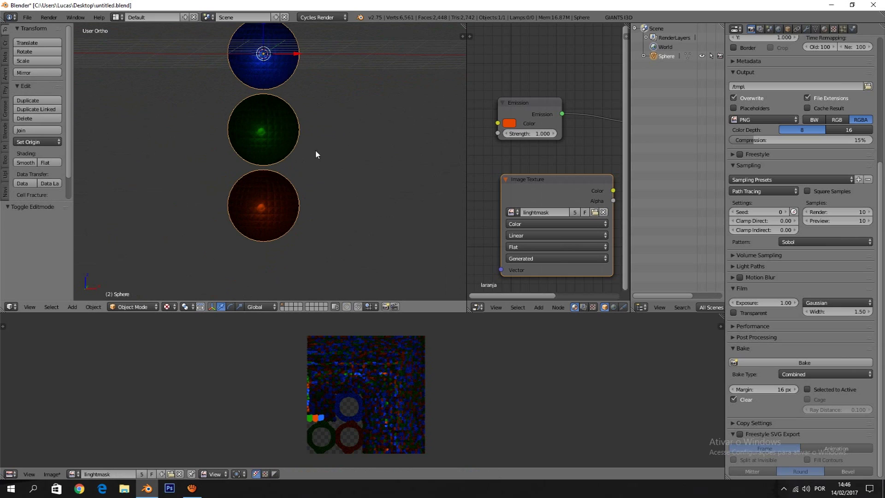
pyautogui.moveTo(304, 159); pyautogui.dragTo(311, 175, button='middle')
pyautogui.scroll(1, 310, 175)
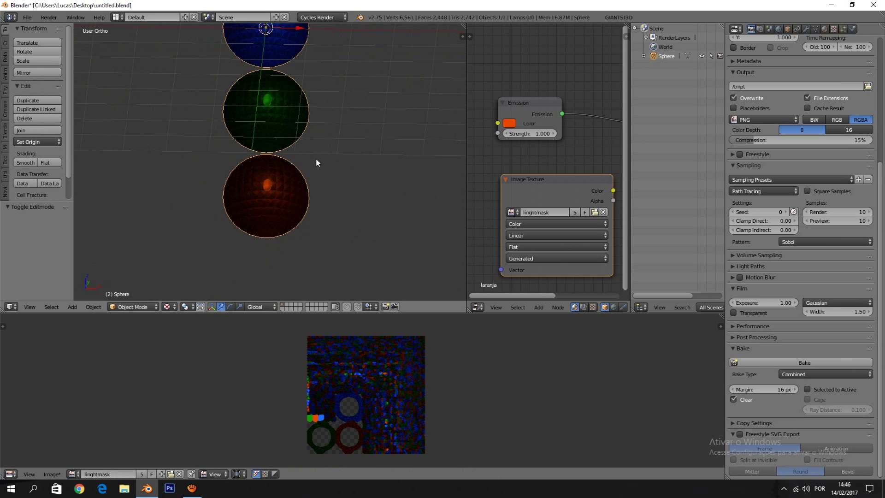